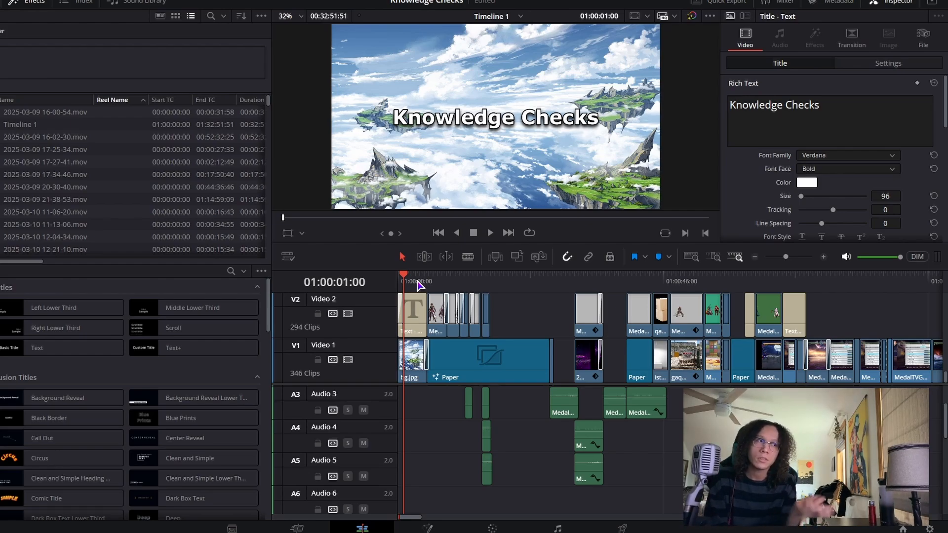
Jump to about 01:02:53 in the timeline and play the two-character gameplay footage there
left_click_drag(786, 257, 778, 257)
left_click(561, 281)
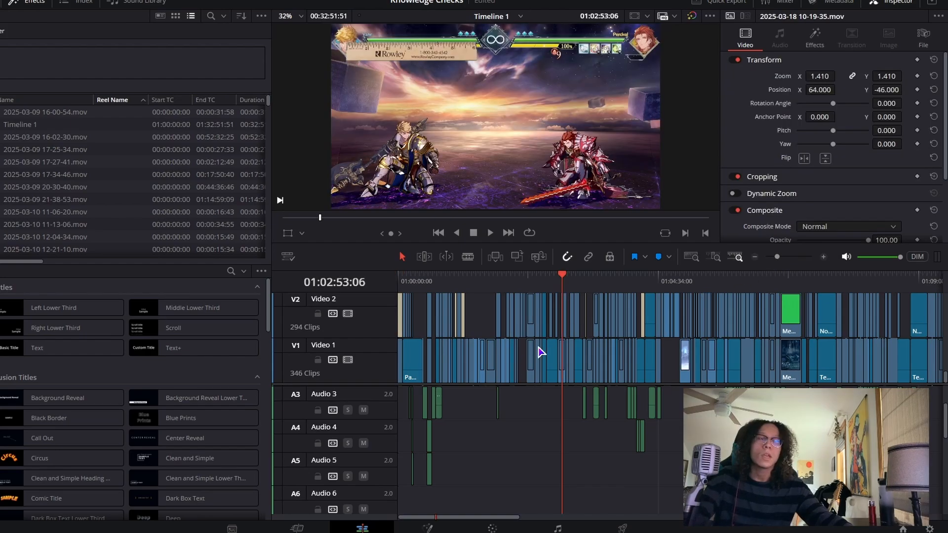
left_click(489, 232)
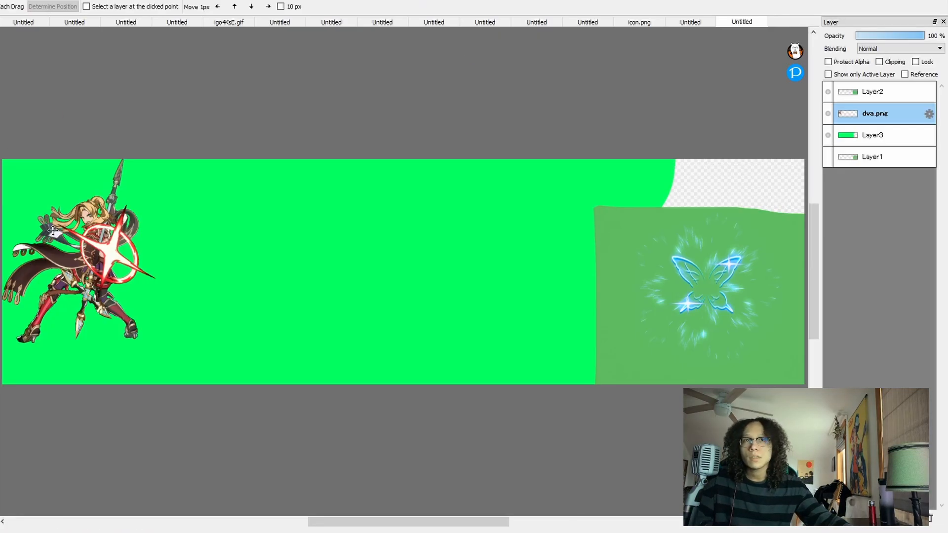
In the paint program, move the dva.png character to the middle of the green canvas and view the dual-monitor picture document
left_click_drag(85, 272, 350, 296)
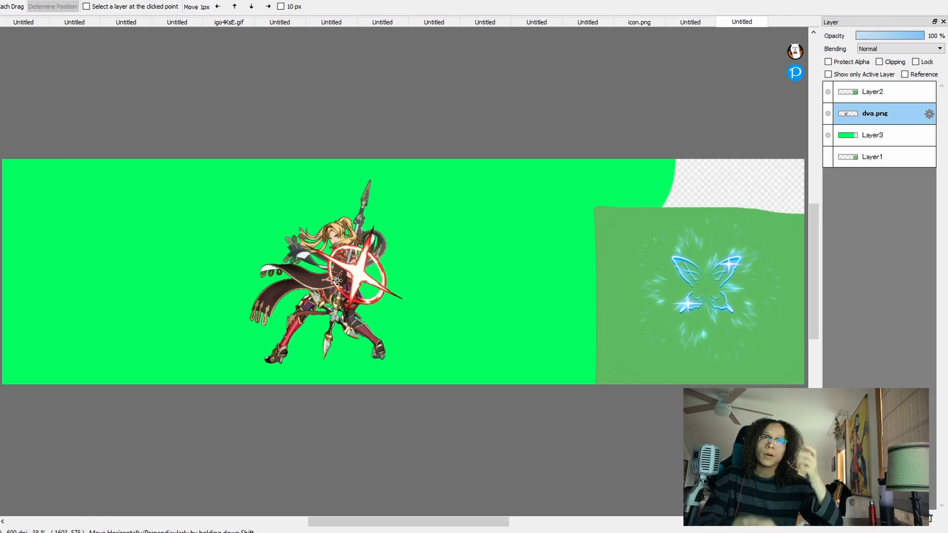
left_click_drag(305, 283, 303, 286)
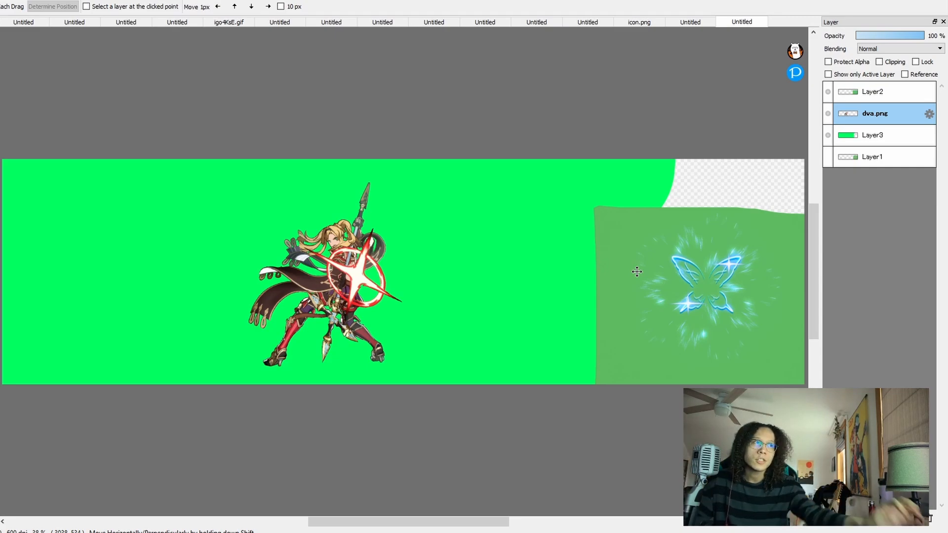
left_click(331, 21)
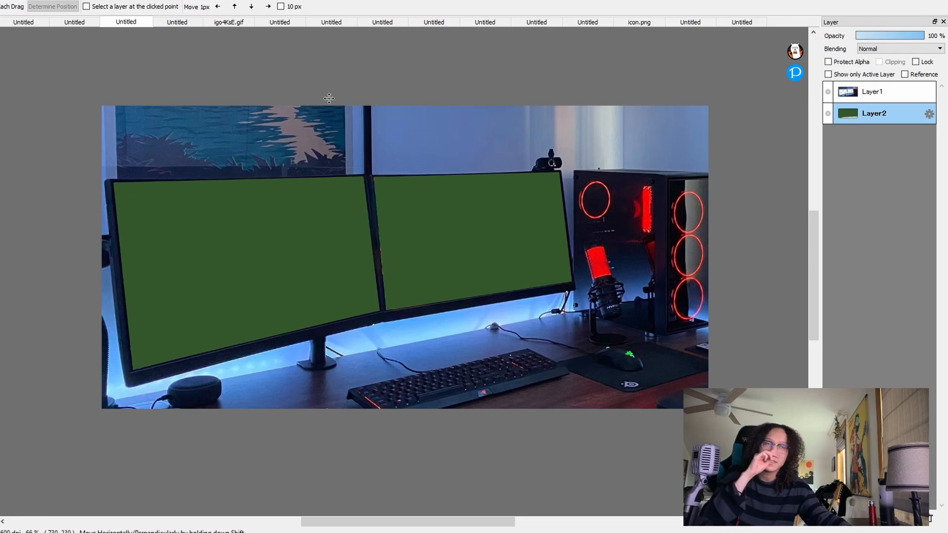
left_click(228, 22)
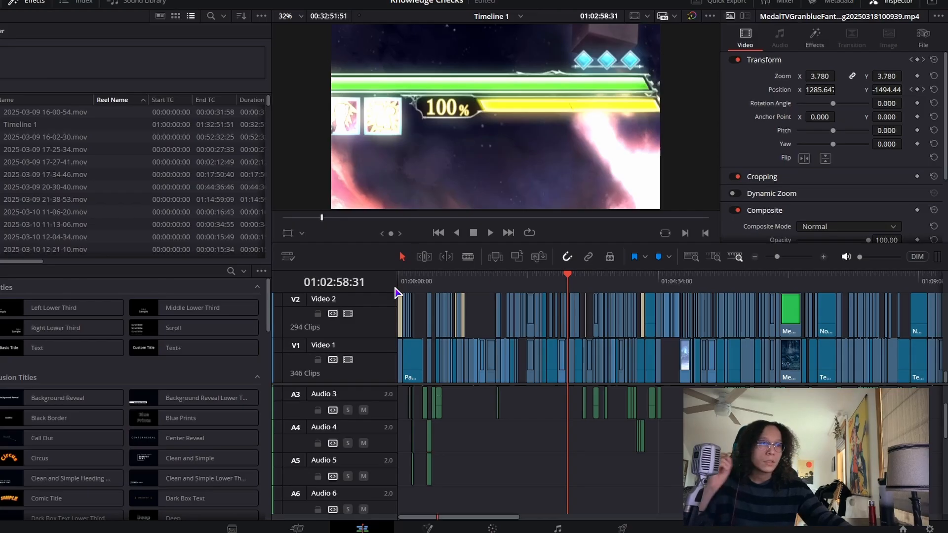
Back in DaVinci Resolve, delete the 3D Keyer effect from the two-character clip on Video 2 at 01:00:05:34
left_click_drag(395, 288, 416, 288)
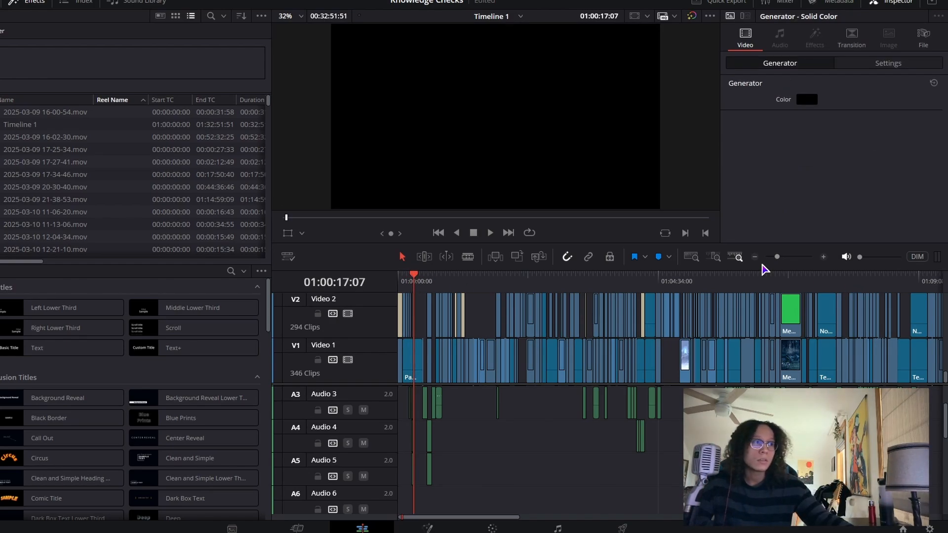
left_click(793, 257)
left_click_drag(793, 257, 789, 259)
left_click_drag(599, 307, 464, 290)
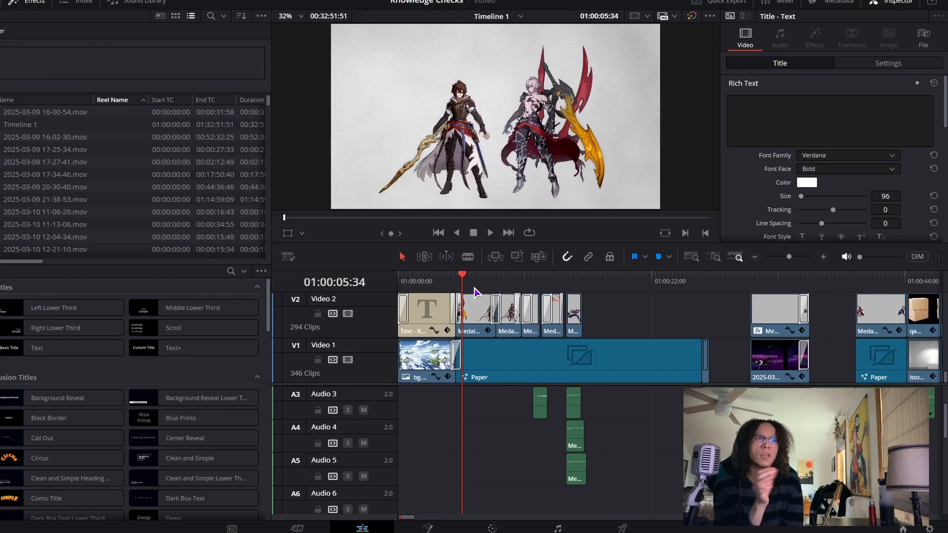
left_click(479, 323)
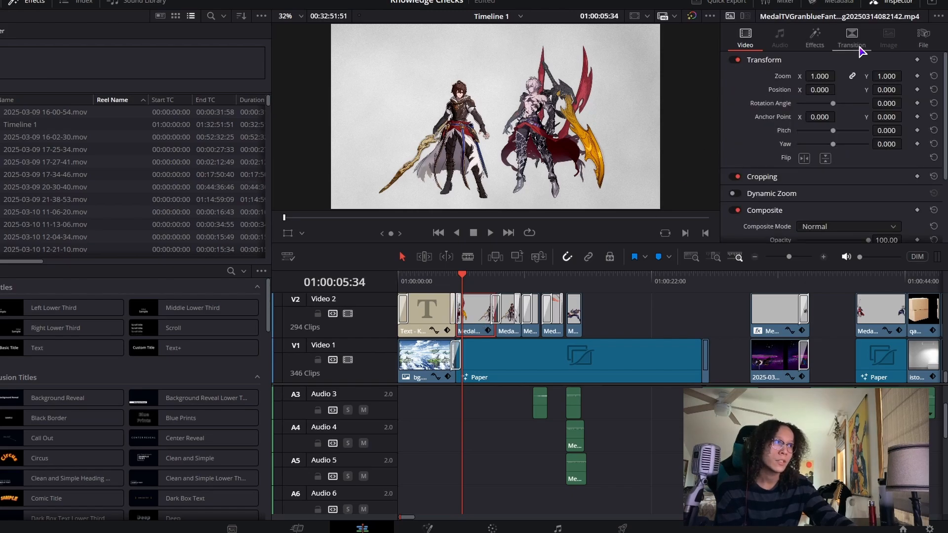
left_click(815, 43)
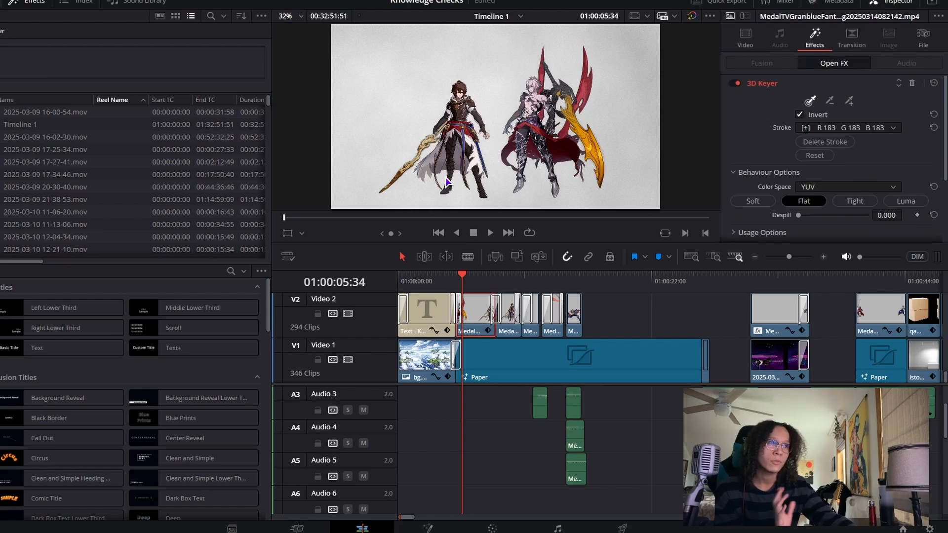
left_click(912, 83)
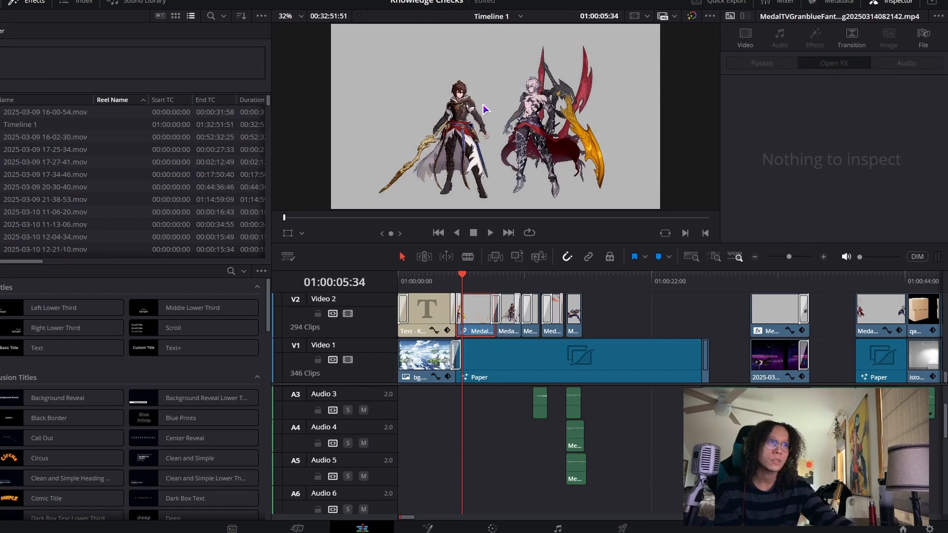
Compare the two-character clip with and without its key by undoing and redoing the 3D Keyer deletion
scroll(450, 141, "up", 2)
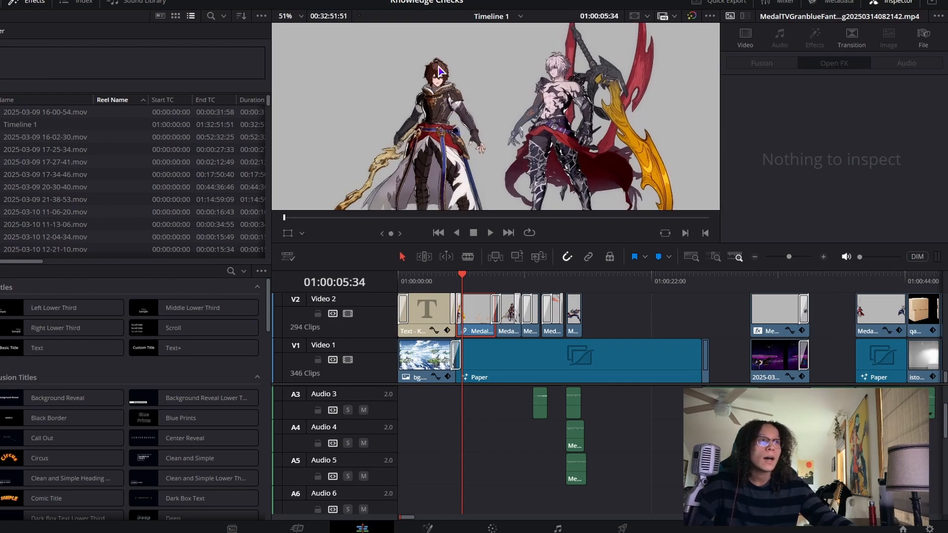
scroll(510, 94, "down", 2)
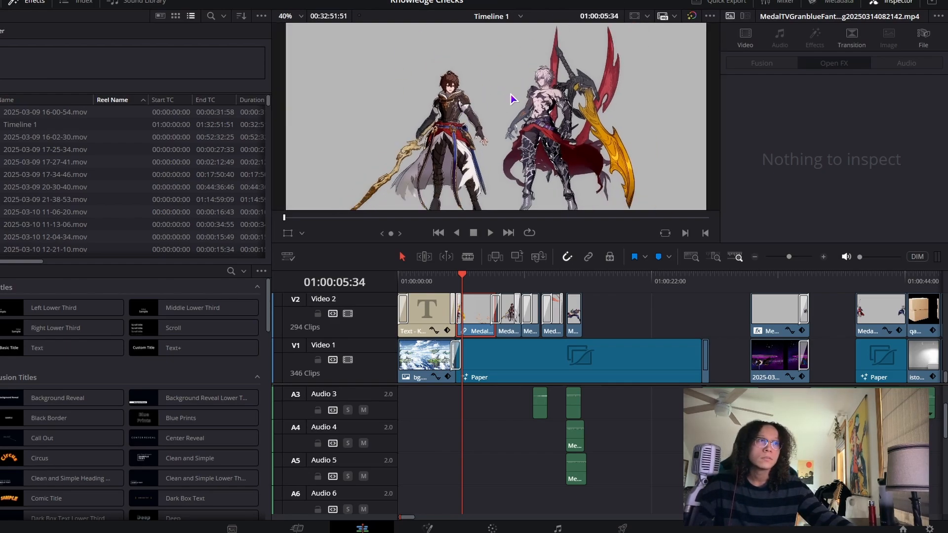
scroll(494, 102, "down", 1)
key("ctrl+z")
key("ctrl+shift+z")
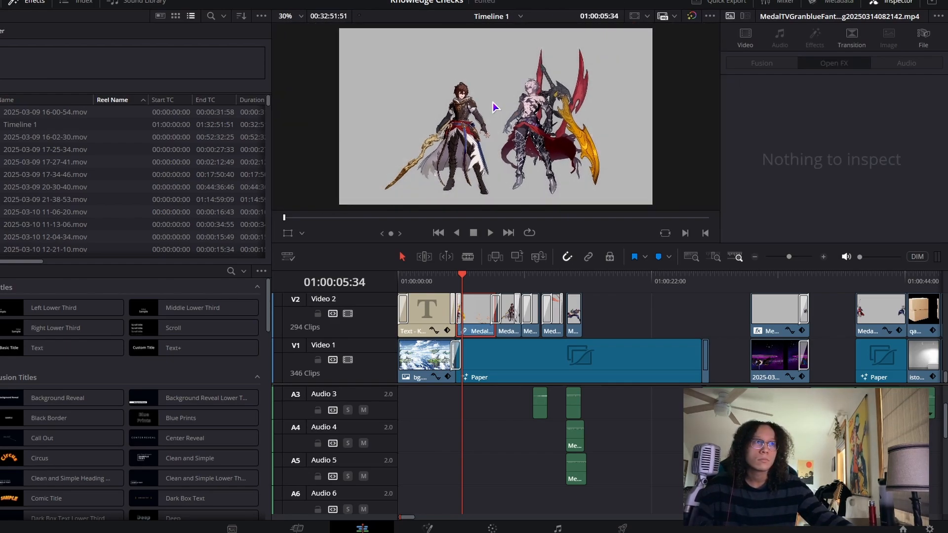
key("ctrl+z")
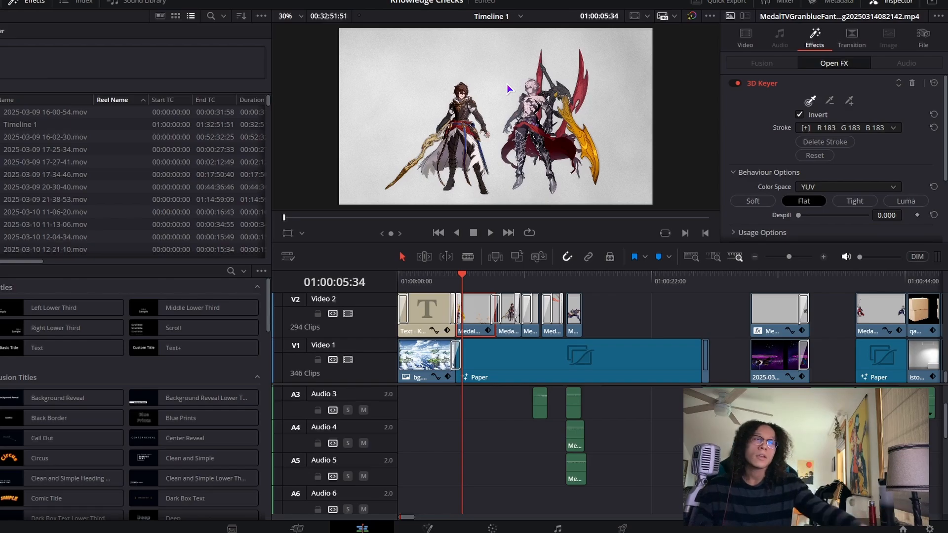
key("ctrl+shift+z")
scroll(478, 79, "up", 1)
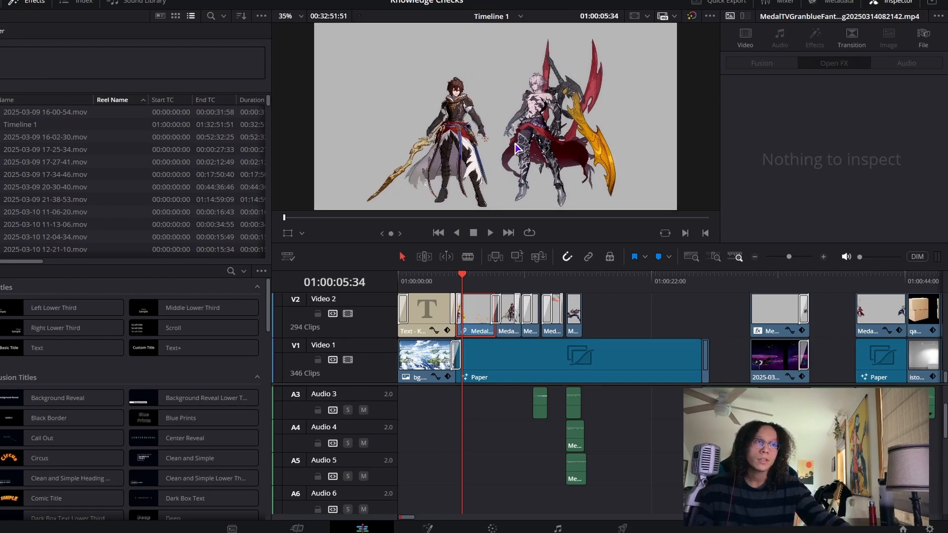
Play the unkeyed two-character clip and return the playhead to 01:00:05:56
key("space")
key("space")
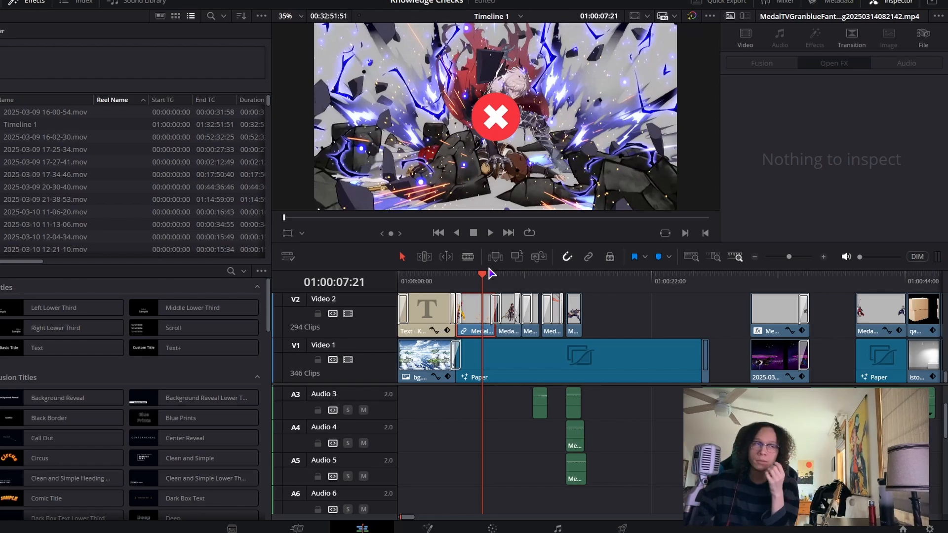
left_click_drag(490, 270, 479, 270)
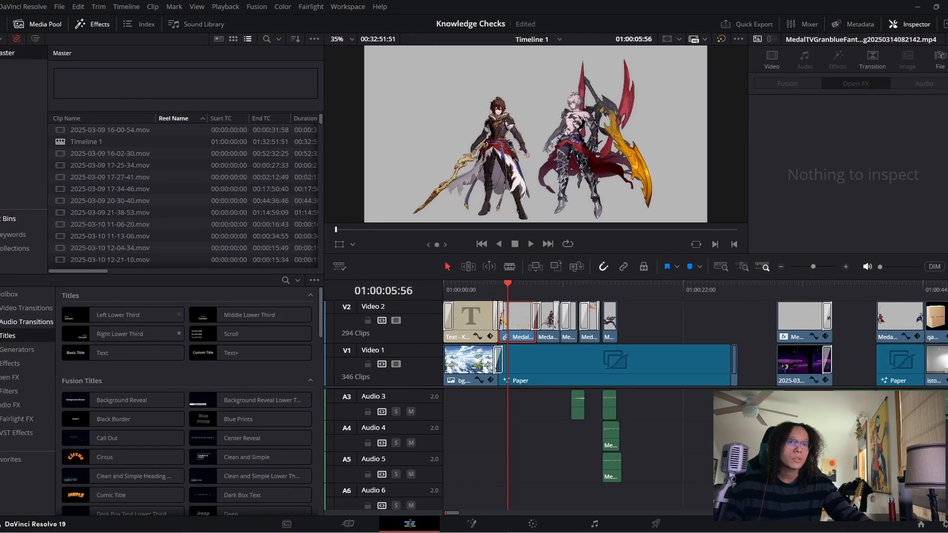
Find the 3D Keyer among the Open FX effects and apply it to the two-character clip on Video 2
left_click(11, 378)
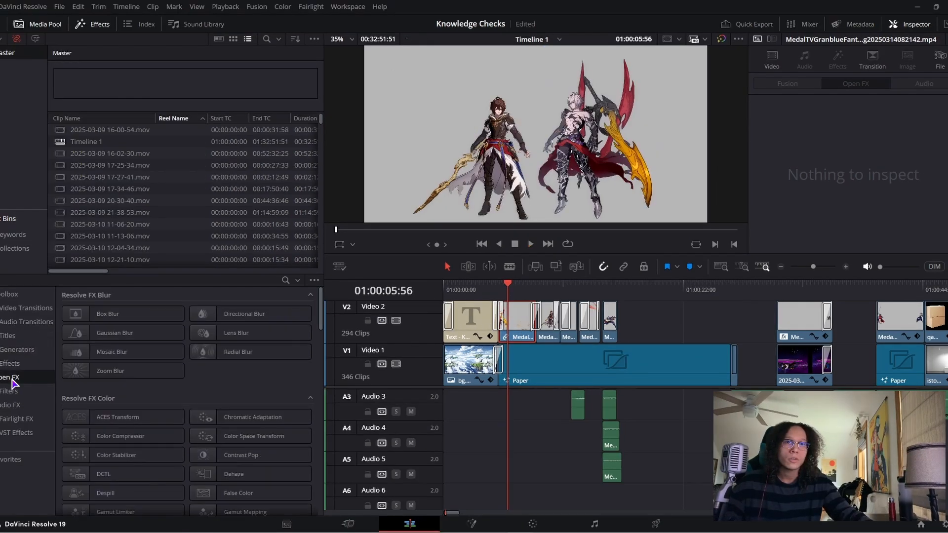
left_click(286, 279)
left_click_drag(168, 339, 516, 321)
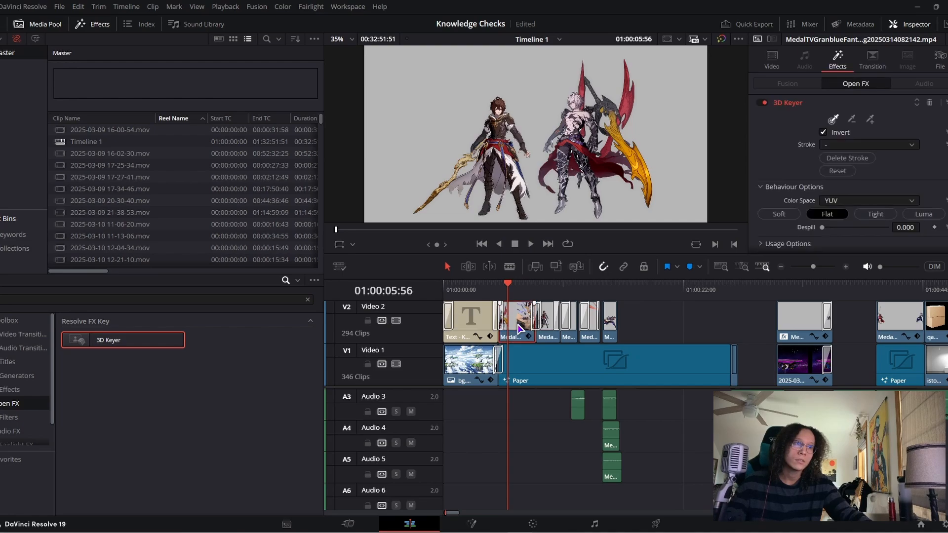
Key out the clip's gray background with a 3D Keyer stroke drawn over the Open FX overlay, and set Despill to 1.000
left_click(354, 243)
left_click(359, 300)
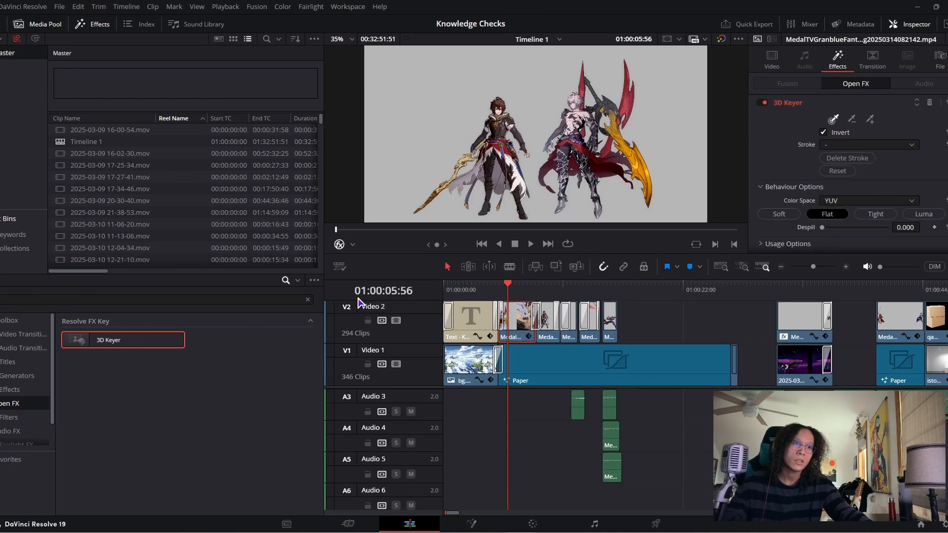
left_click_drag(421, 140, 467, 58)
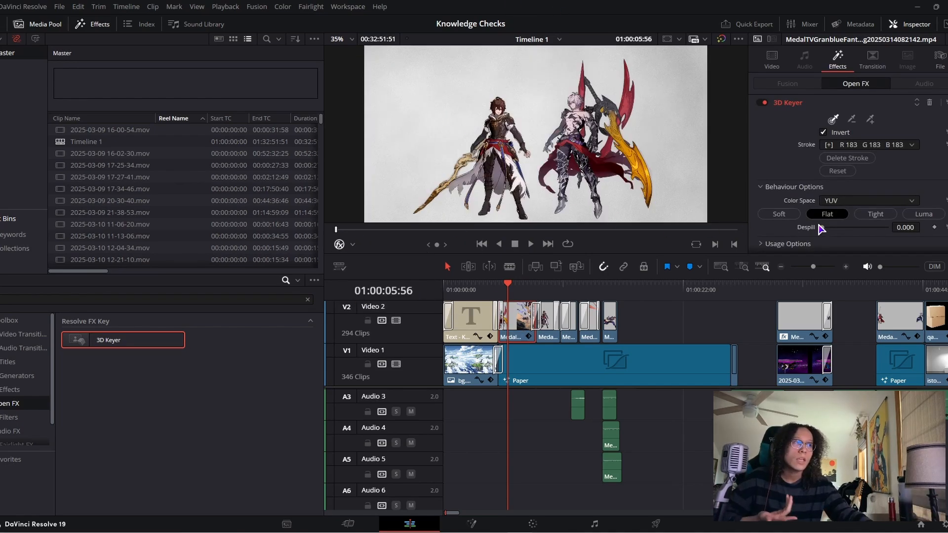
left_click_drag(822, 227, 913, 230)
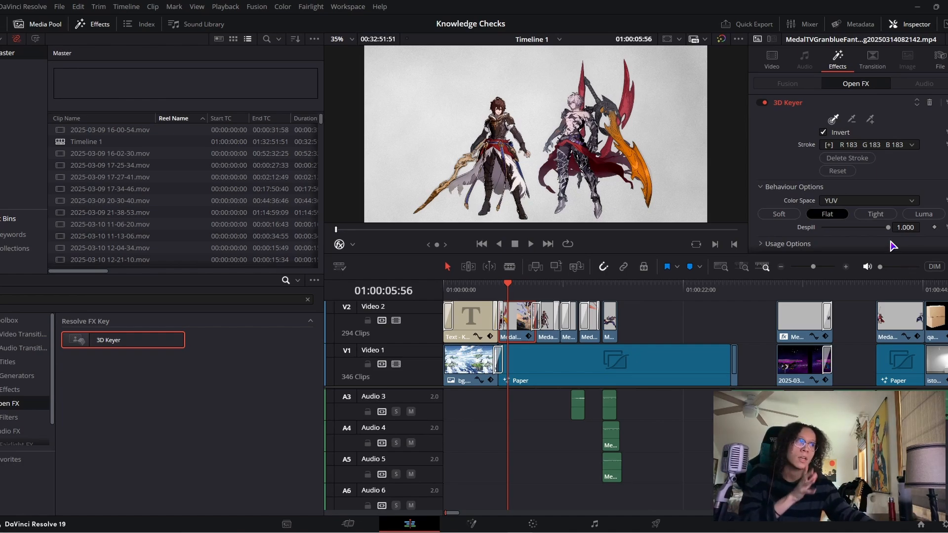
Inspect the keyed background at 01:00:12:19 up close, in the empty area beside the blonde character
left_click(576, 289)
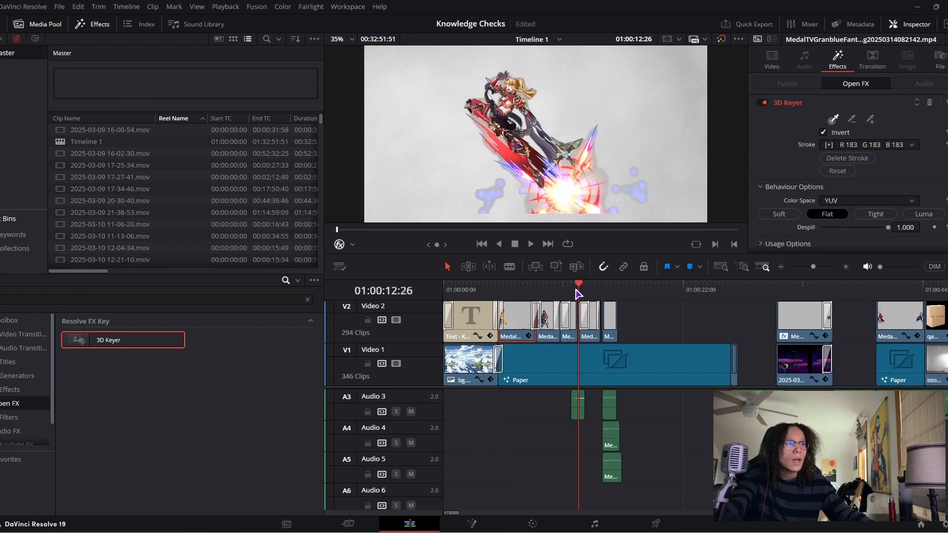
key("space")
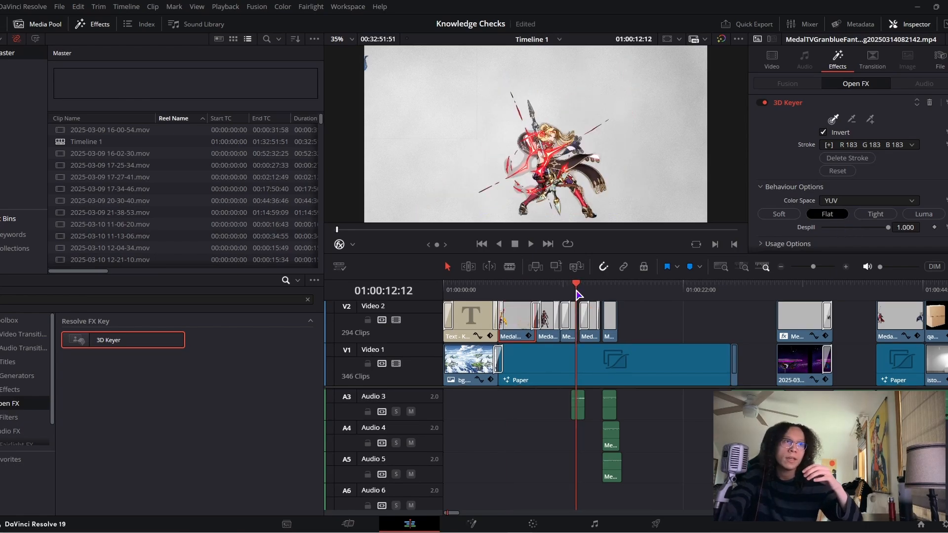
scroll(451, 117, "up", 3)
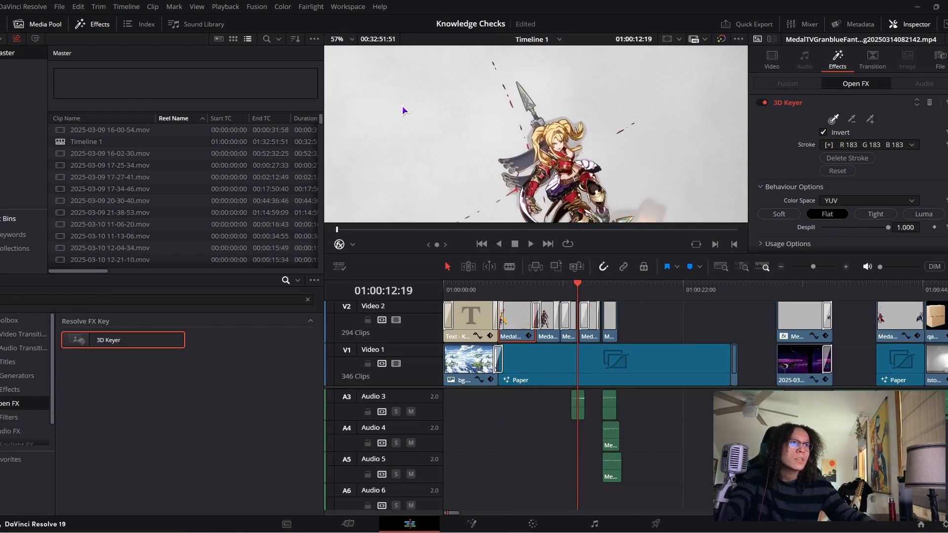
scroll(401, 108, "up", 5)
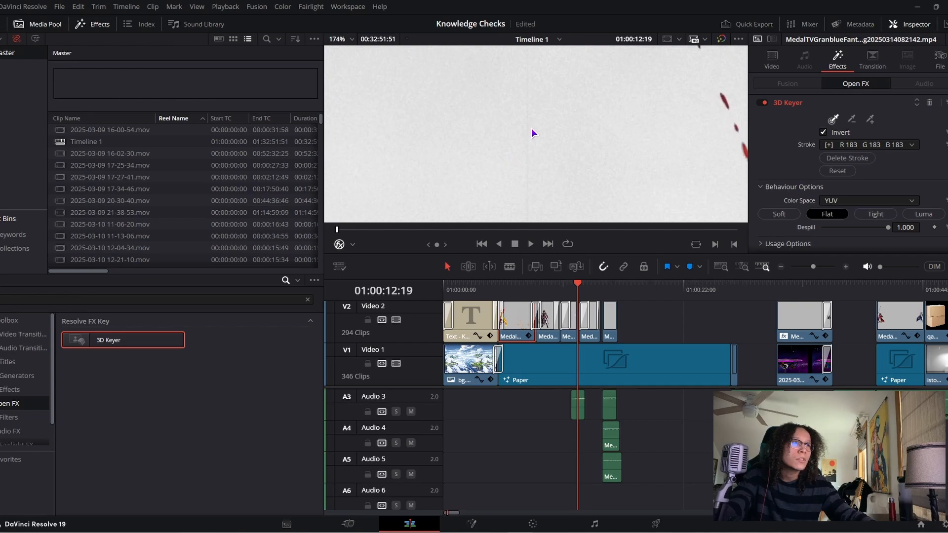
scroll(527, 137, "up", 1)
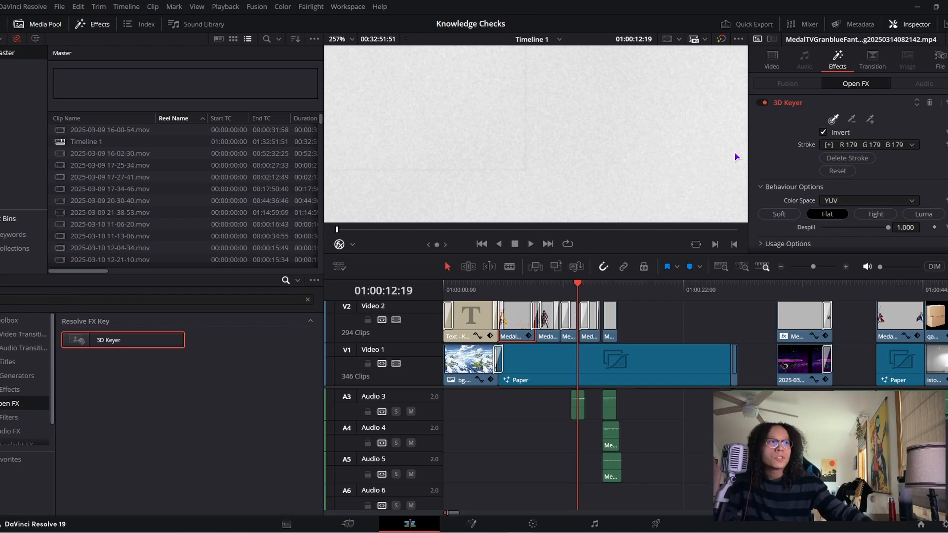
Set the Cropping Softness of the selected two-character clip to about -14.5
left_click(785, 67)
scroll(834, 198, "down", 2)
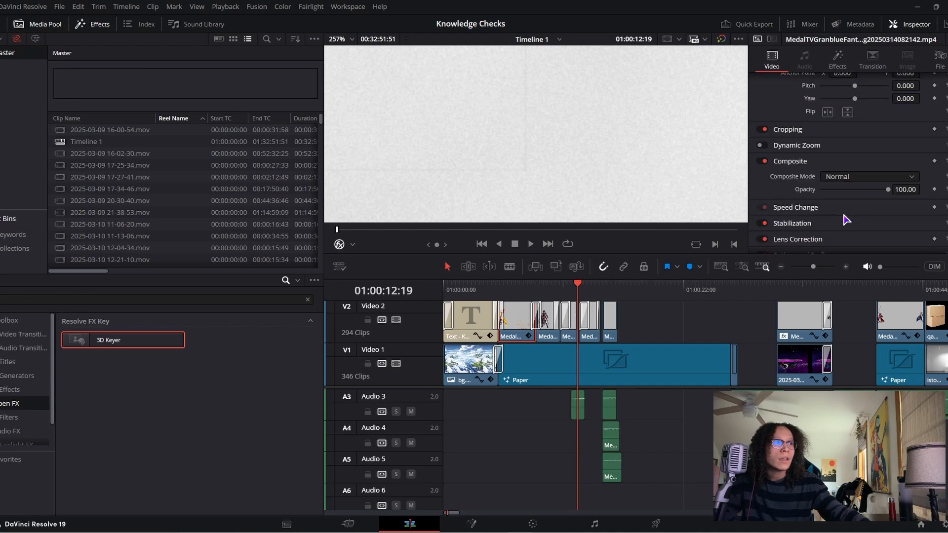
left_click(828, 130)
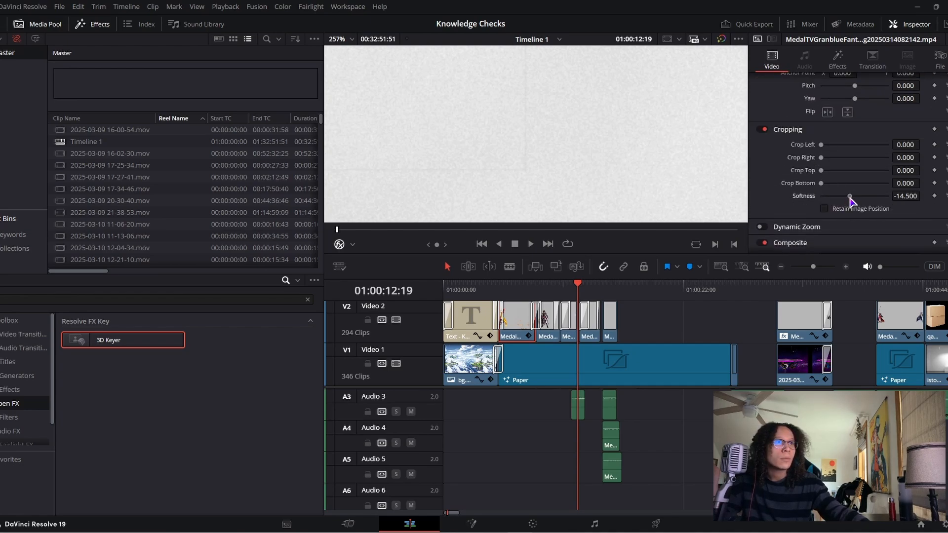
Set the Cropping Softness to -9.200 on the Video 2 clip just before the playhead and play back the result
left_click(570, 338)
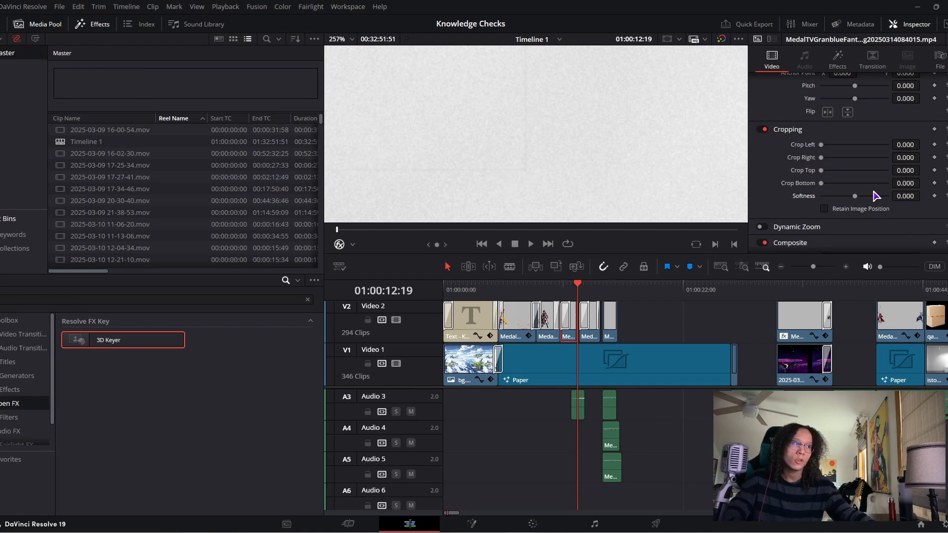
left_click_drag(905, 196, 889, 196)
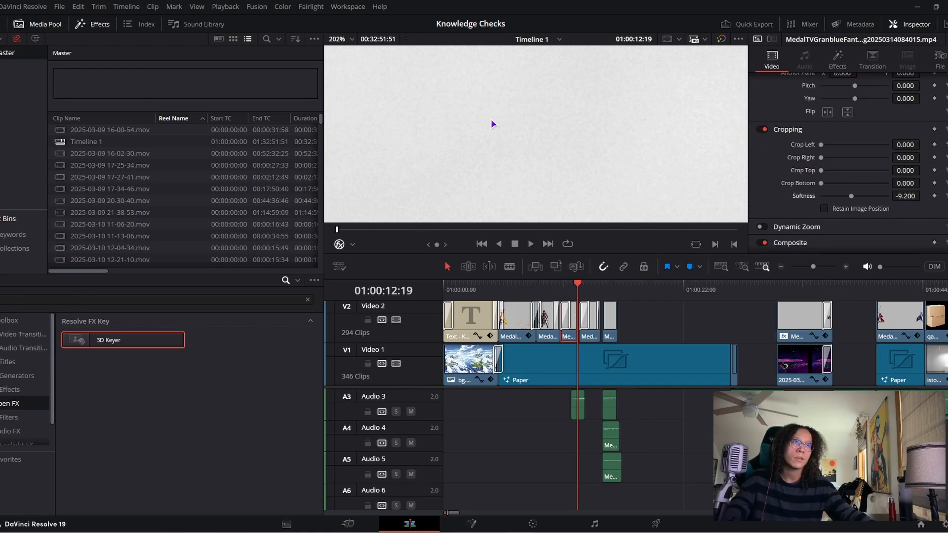
scroll(497, 129, "down", 8)
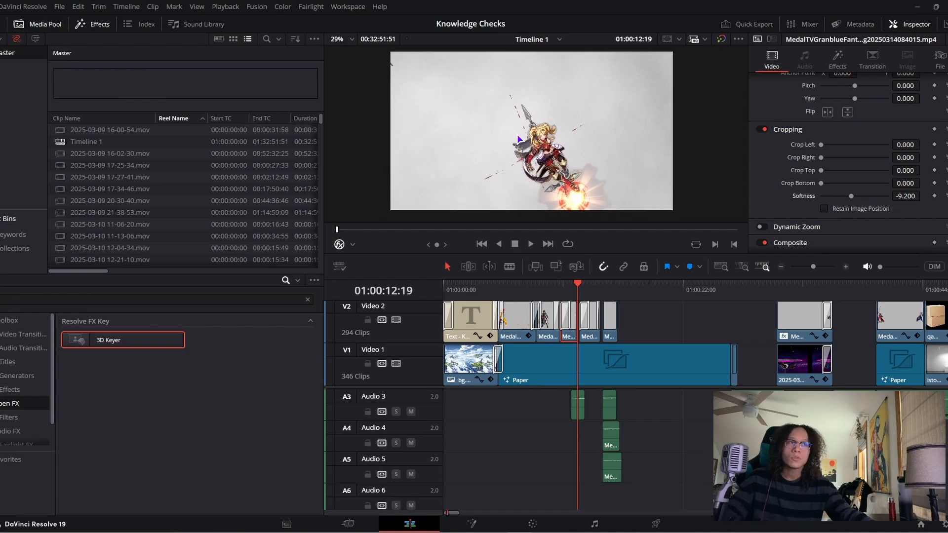
scroll(518, 139, "up", 1)
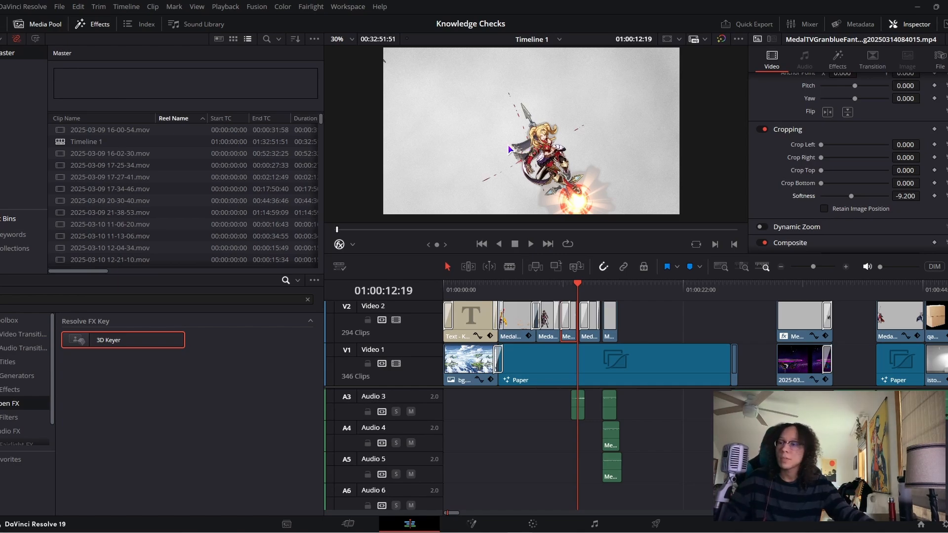
key("space")
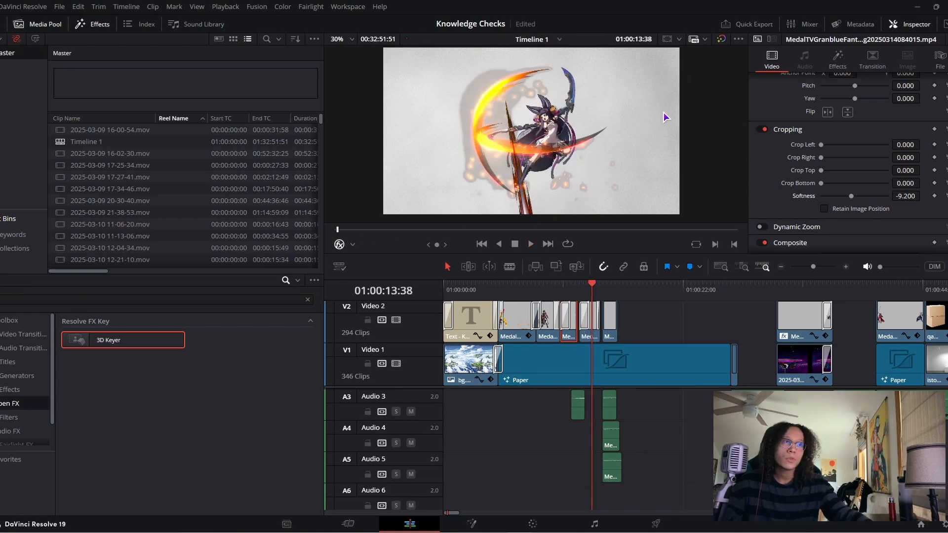
Try a Zoom of 0.730 on the Video 2 clip at 01:00:13:38 and inspect the cut-off lower edge up close
left_click(591, 337)
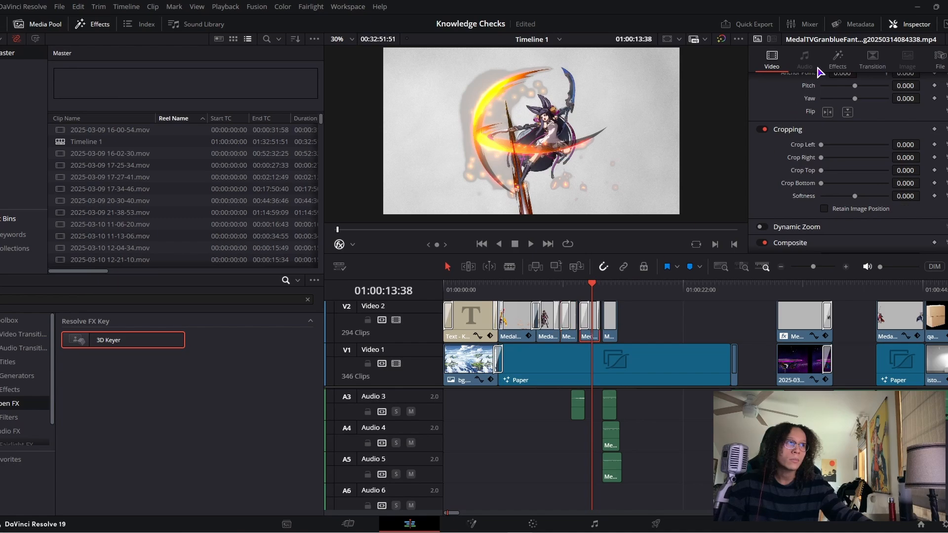
scroll(843, 109, "up", 3)
left_click_drag(833, 95, 820, 95)
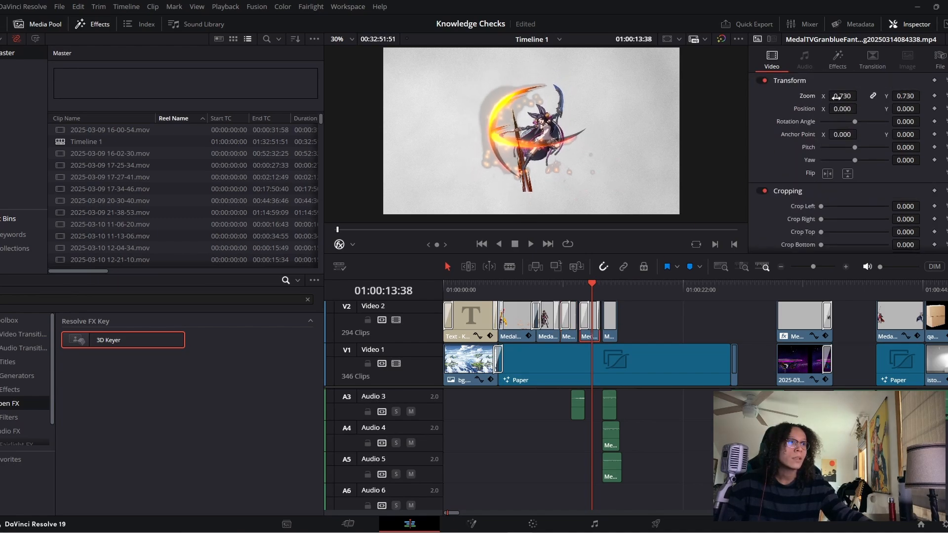
scroll(560, 186, "up", 5)
left_click_drag(578, 197, 552, 171)
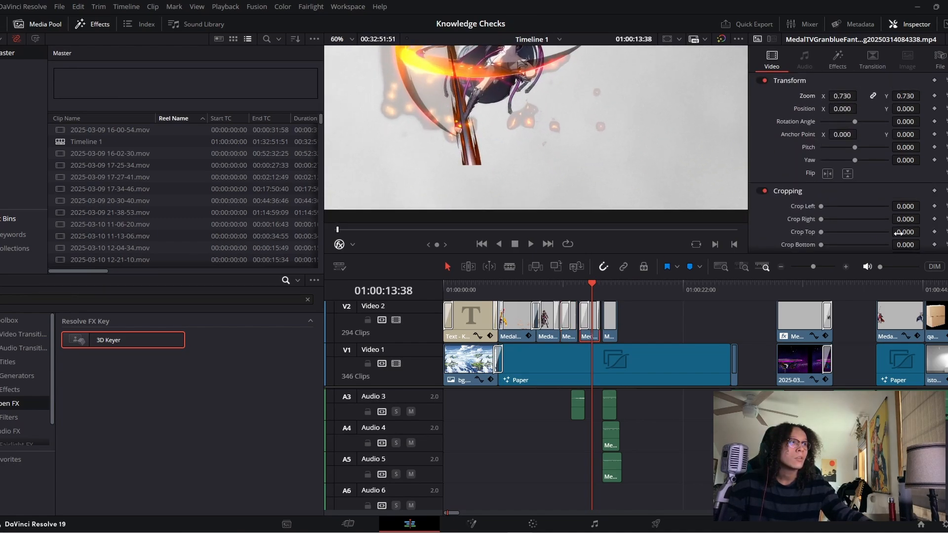
scroll(895, 231, "down", 2)
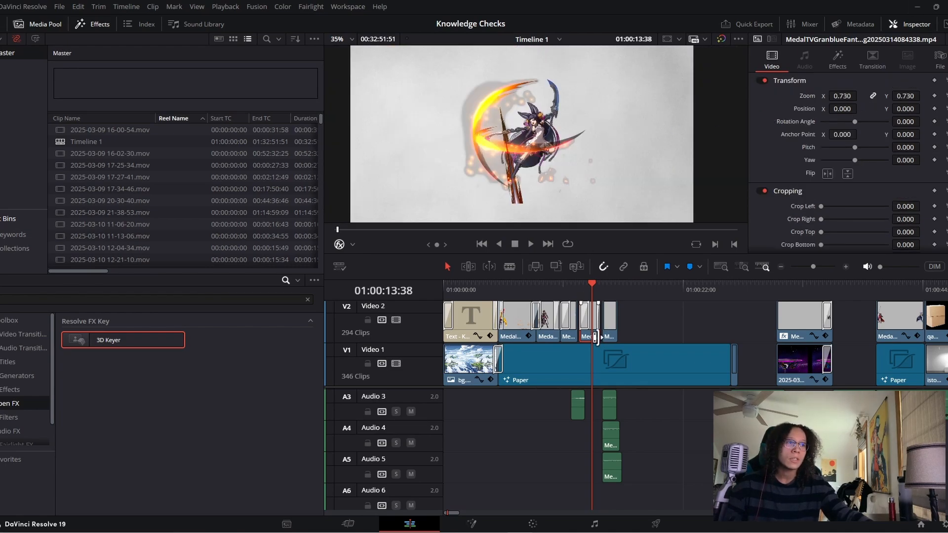
key("ctrl+z")
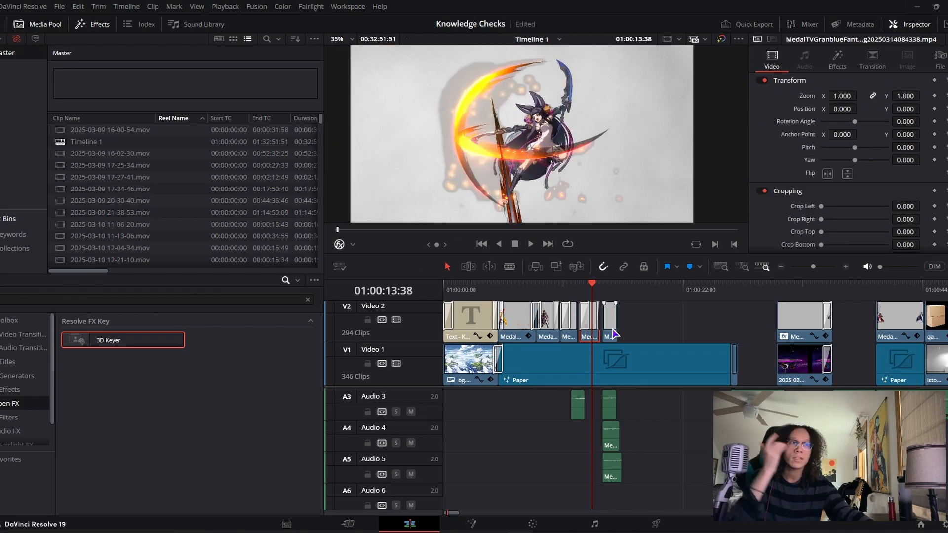
Move to 01:00:15:01, select the Paper clip on Video 1, and list the generators without a search filter
left_click(608, 338)
left_click(607, 290)
left_click(570, 368)
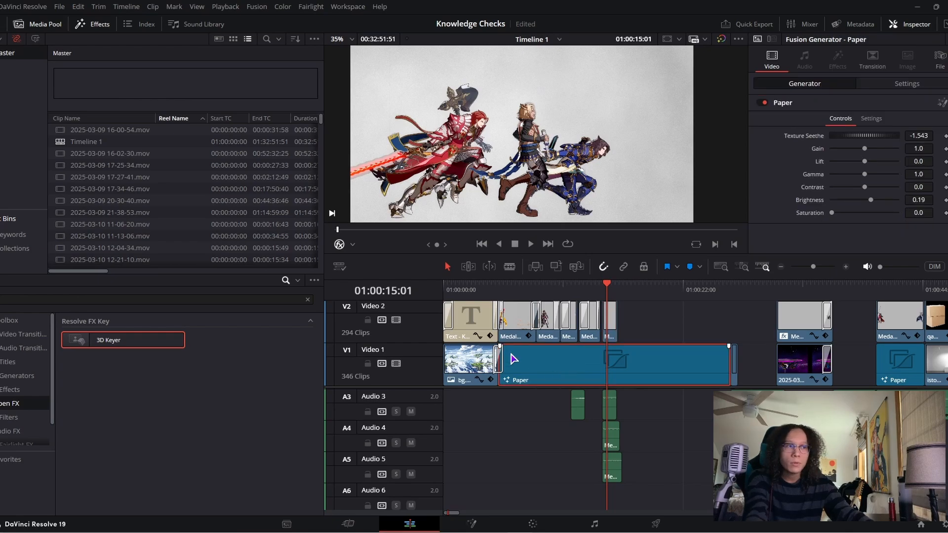
left_click(9, 377)
left_click(308, 300)
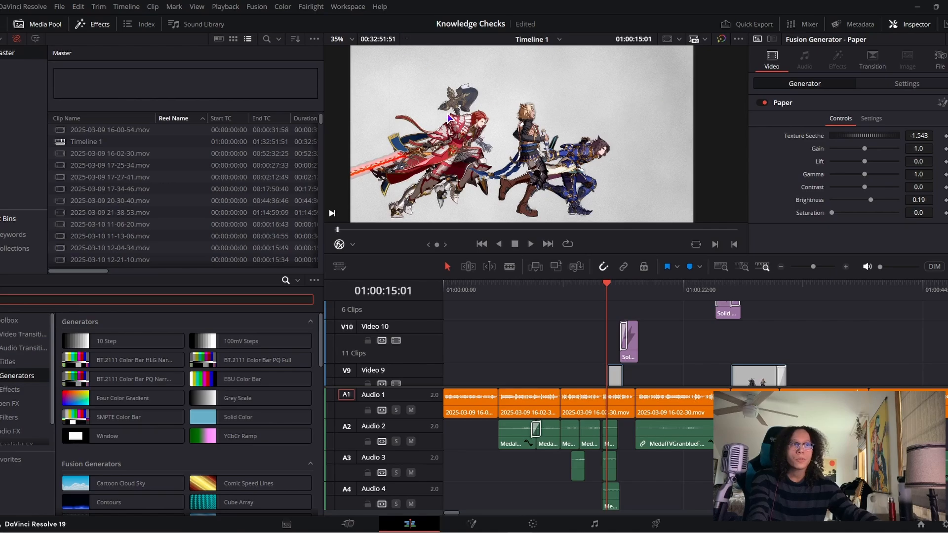
Play back the running-characters section from 01:00:15:01 and return the playhead to 01:00:15:26
left_click(608, 290)
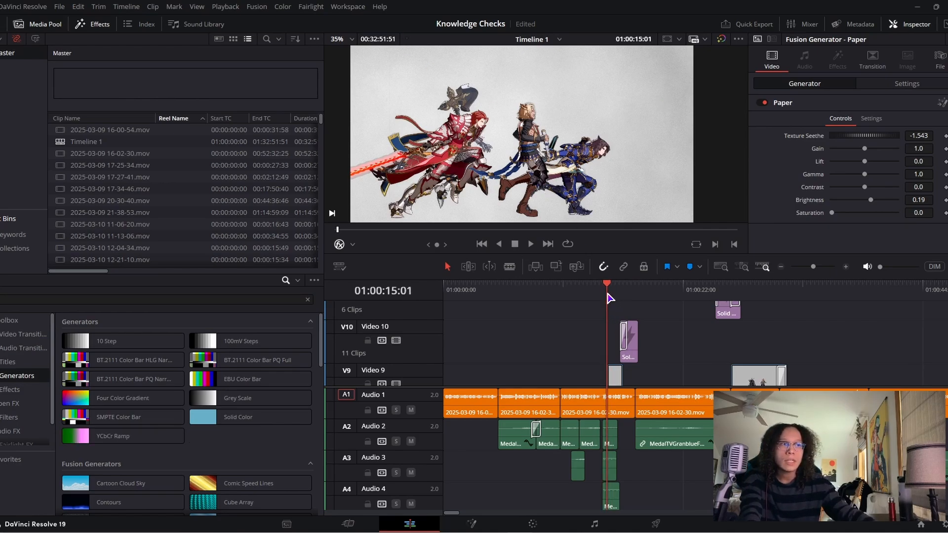
key("space")
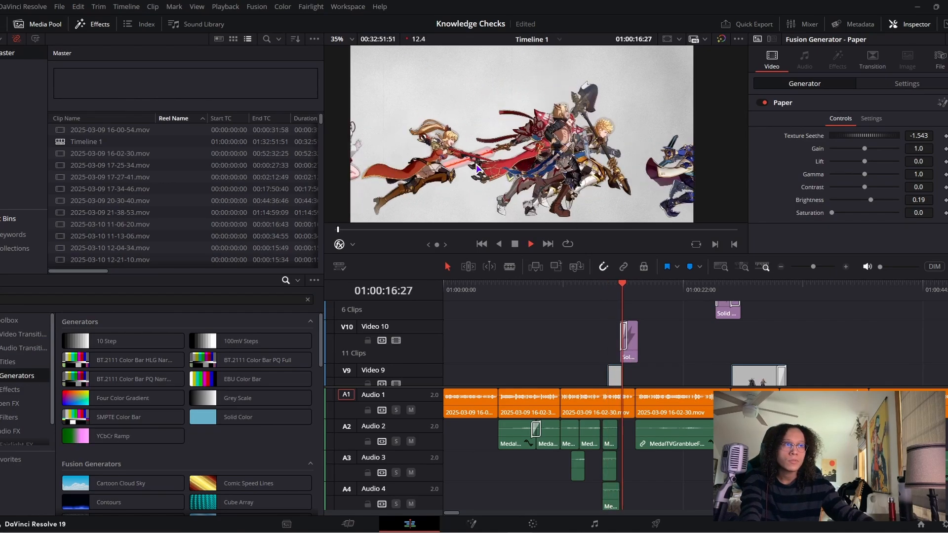
key("space")
left_click(612, 291)
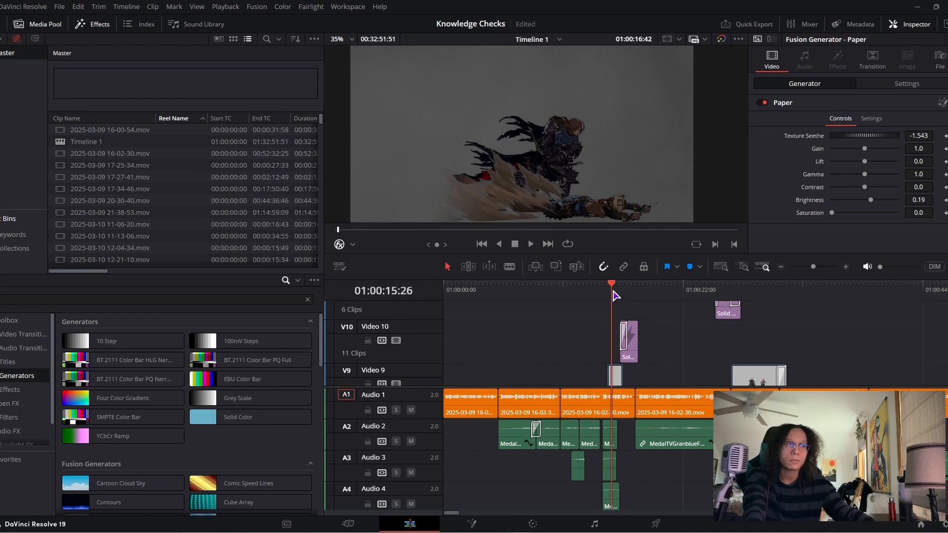
Look at the Timeline Playback Resolution options without changing them, and play the timeline
left_click(226, 7)
mouse_move(368, 43)
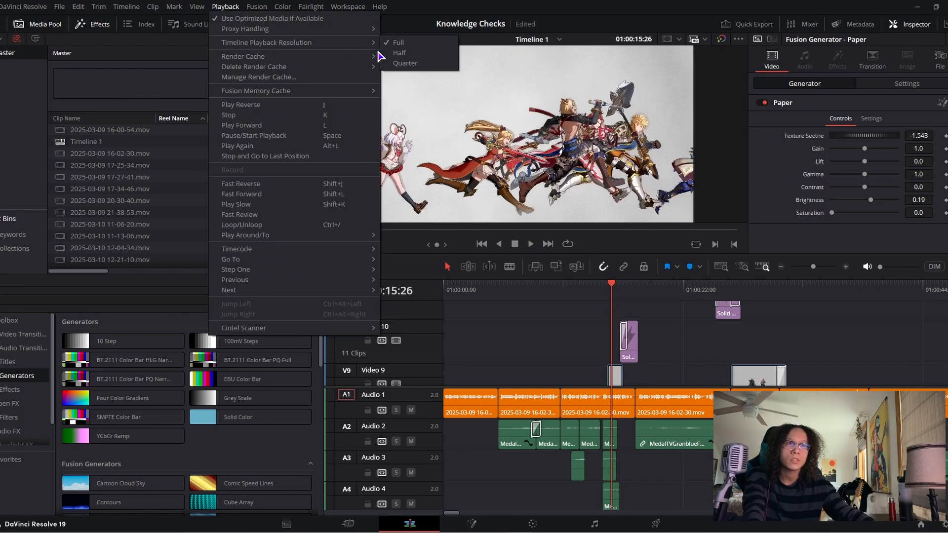
left_click(462, 89)
key("space")
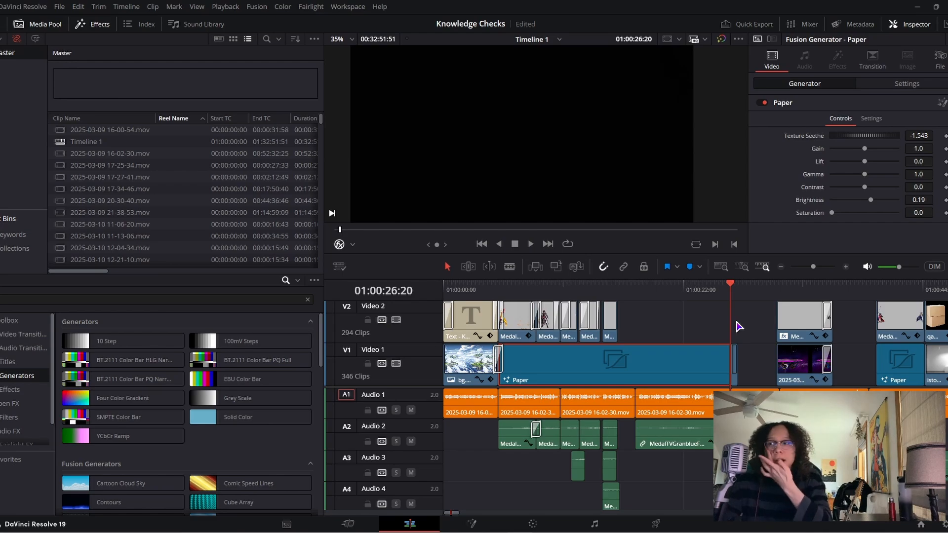
key("space")
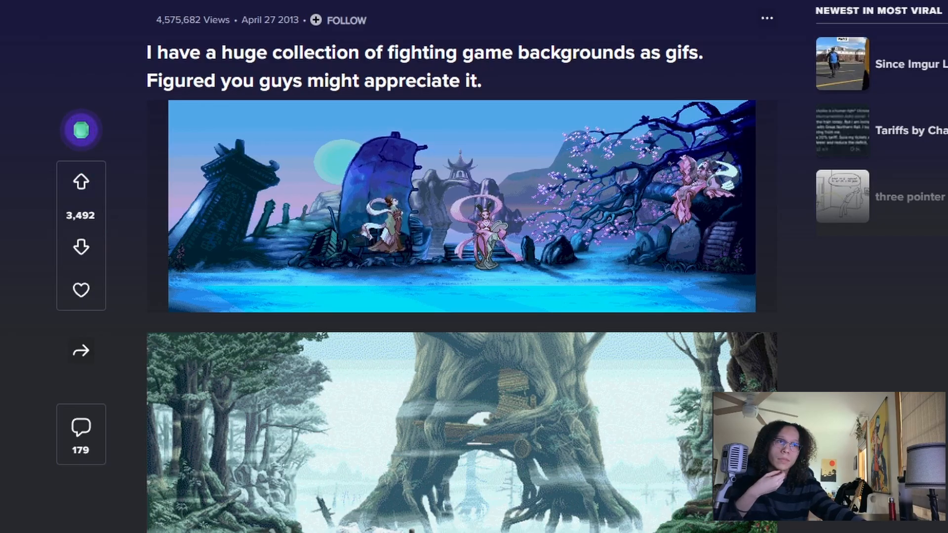
Browse the Imgur collection of fighting game background gifs for usable stage backdrops
scroll(575, 325, "down", 10)
scroll(574, 326, "down", 20)
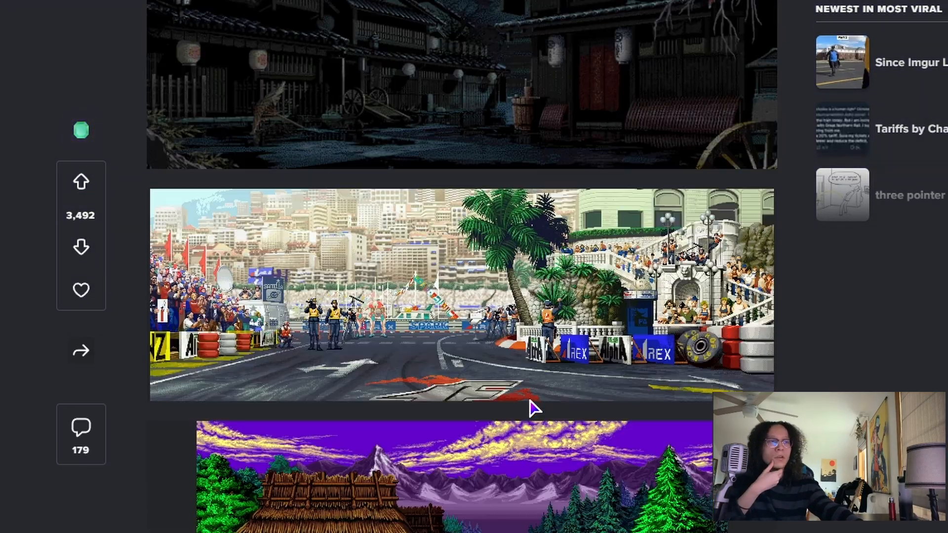
scroll(461, 380, "down", 15)
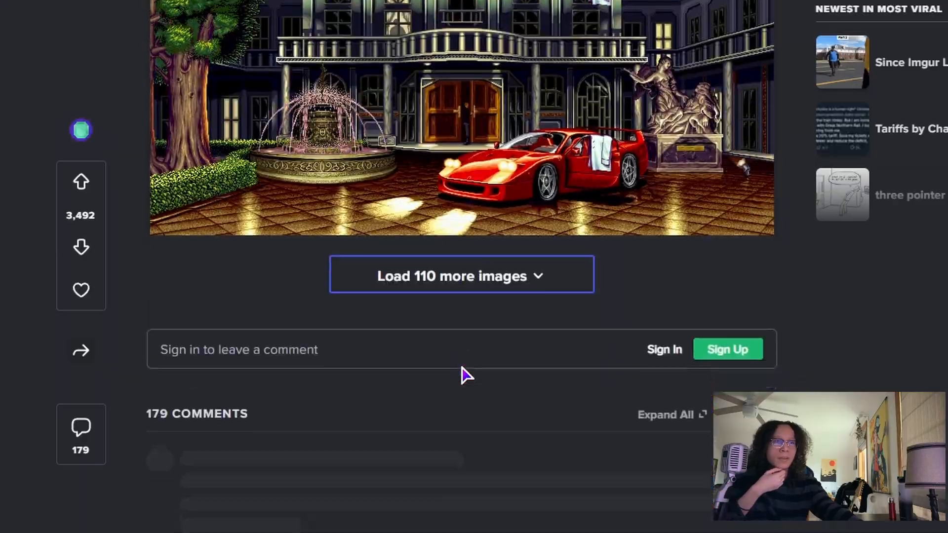
scroll(419, 79, "up", 20)
scroll(462, 267, "up", 5)
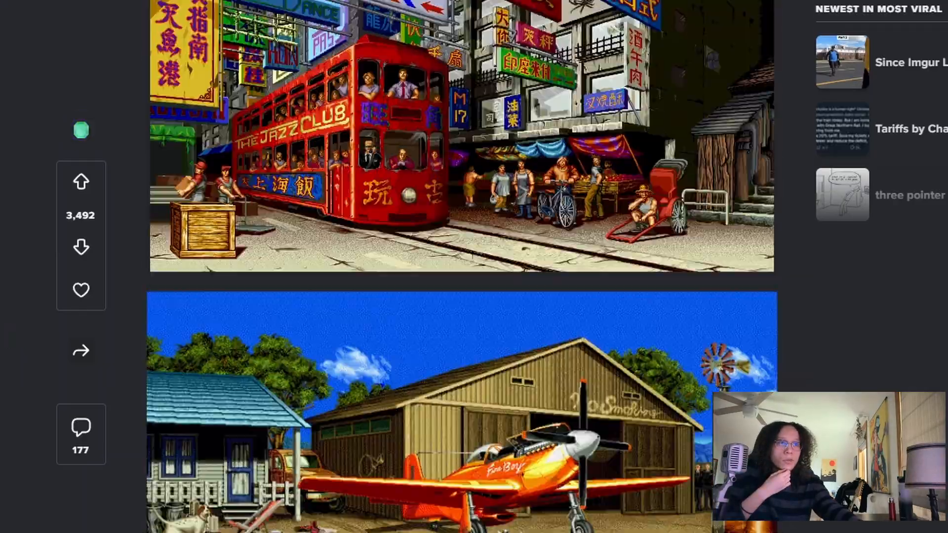
scroll(461, 267, "down", 20)
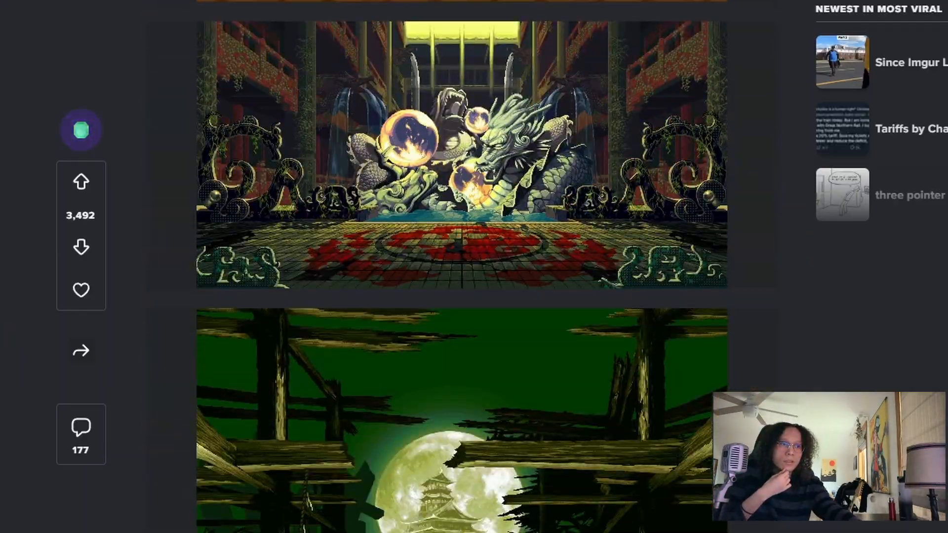
scroll(110, 239, "down", 5)
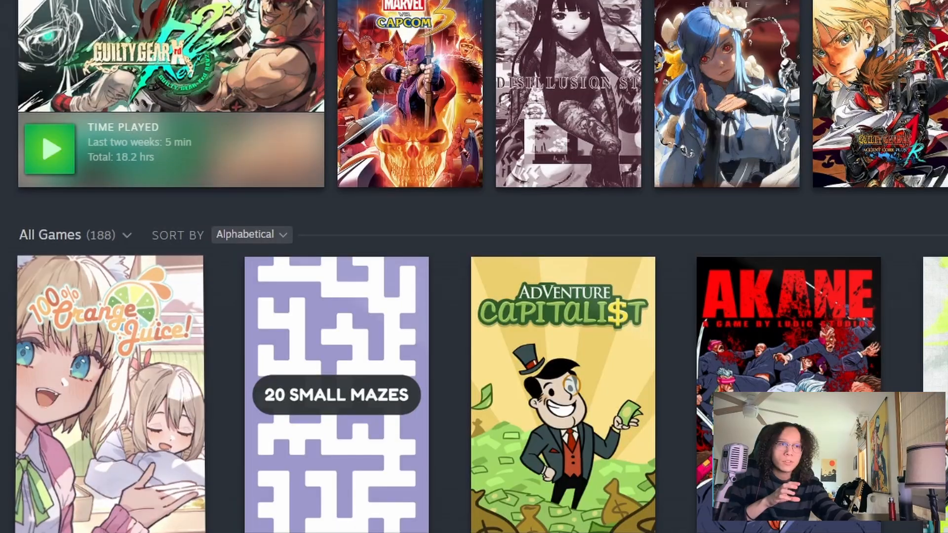
left_click(1, 248)
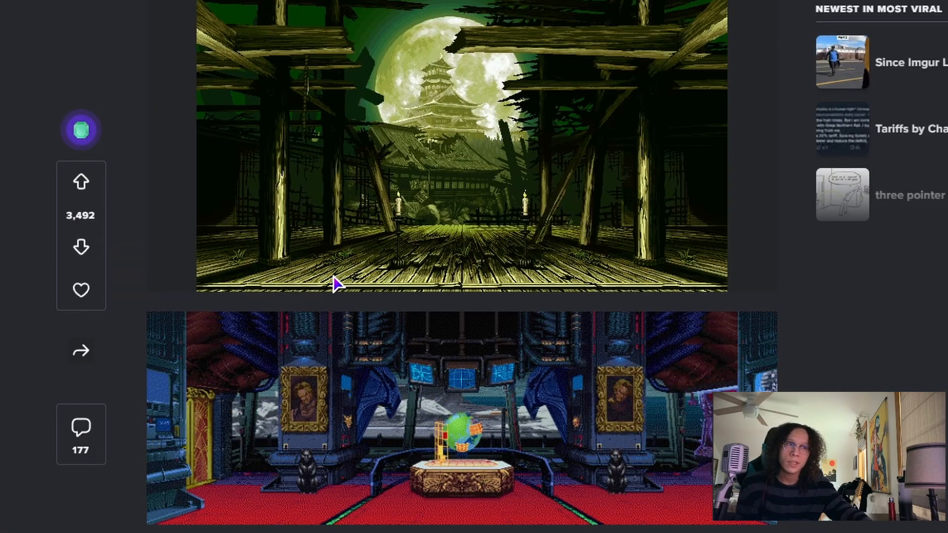
Examine further stage backgrounds in the gallery, including the train station, pirate submarine, waterfall and snowy courtyard scenes
scroll(332, 281, "down", 15)
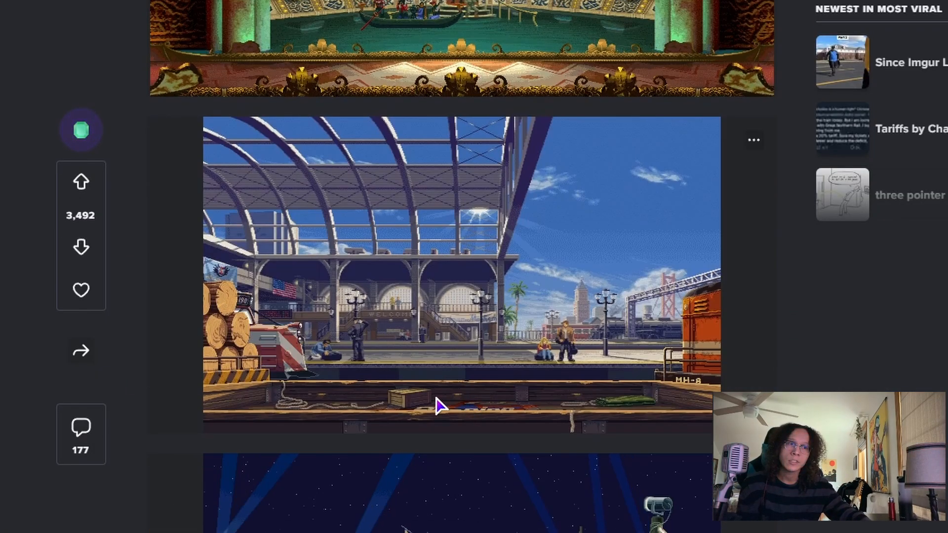
scroll(439, 406, "down", 10)
scroll(507, 419, "down", 10)
scroll(494, 425, "up", 10)
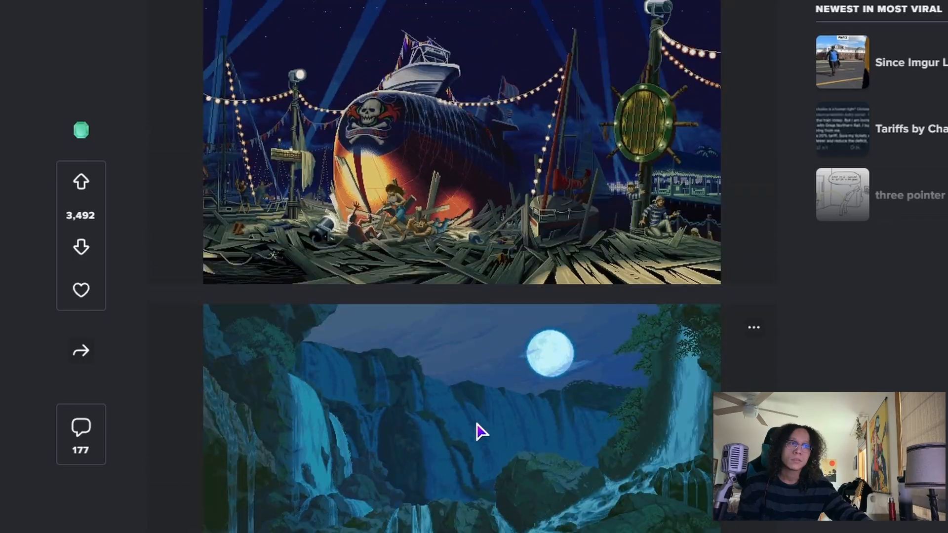
scroll(523, 498, "down", 10)
scroll(499, 437, "up", 5)
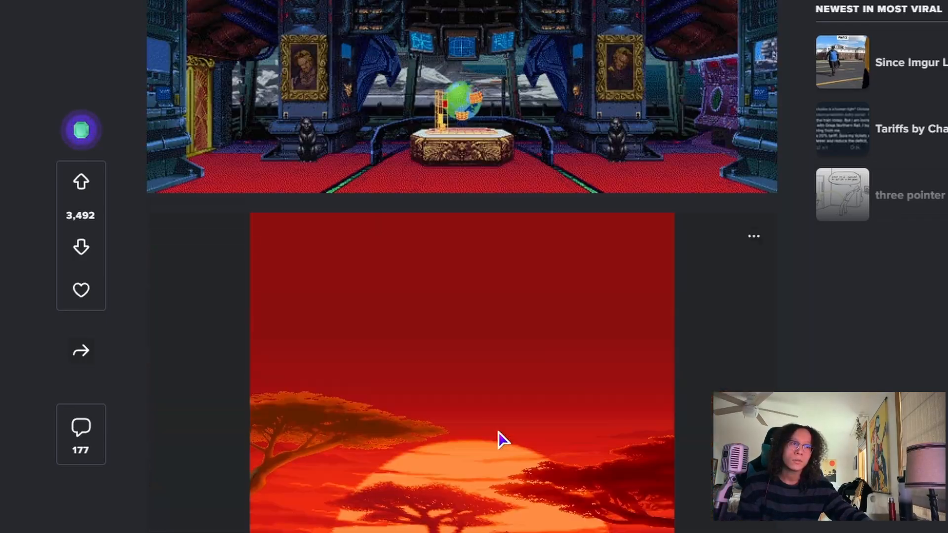
left_click_drag(498, 432, 445, 488)
scroll(495, 453, "down", 2)
scroll(499, 452, "up", 15)
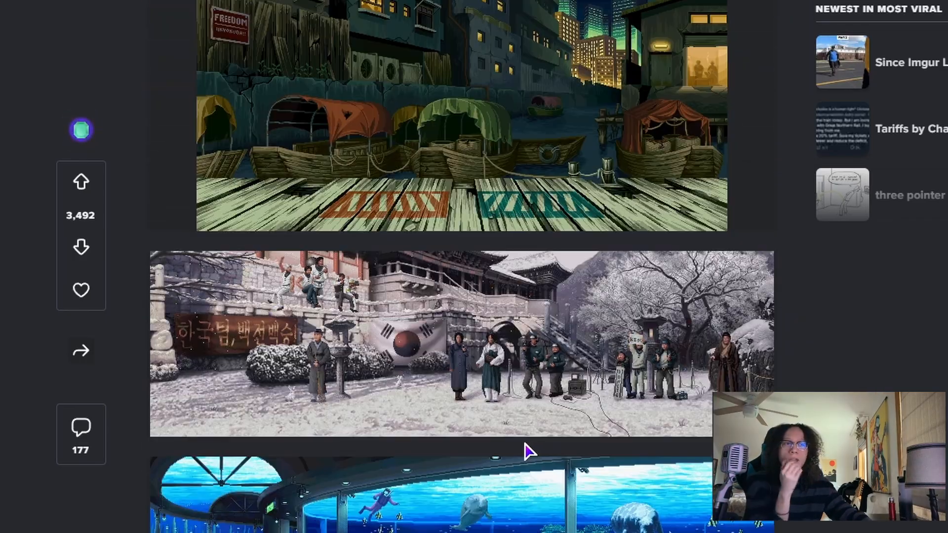
scroll(446, 298, "up", 8)
scroll(486, 493, "down", 20)
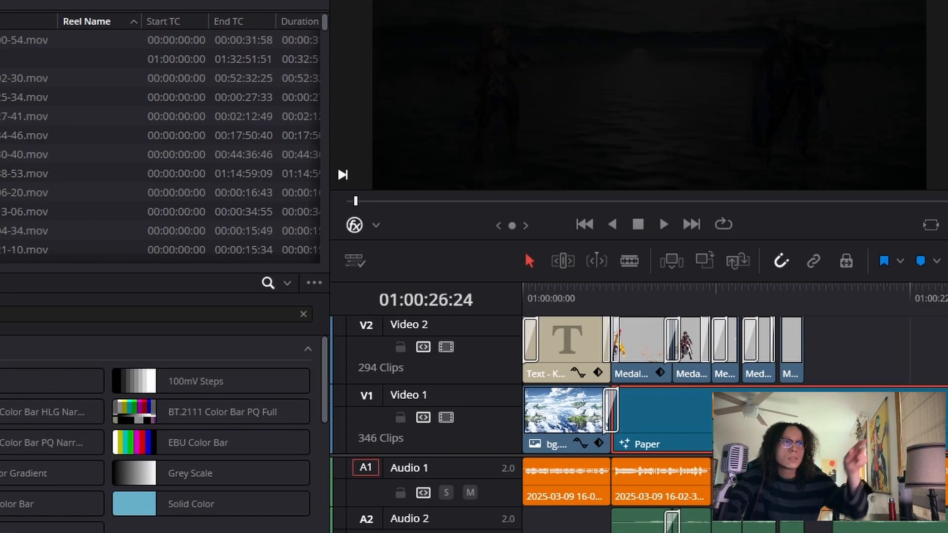
Play back the opening of the lake scene from 01:00:26:24 and examine the Video 9 clip's animated Zoom and Position
key("space")
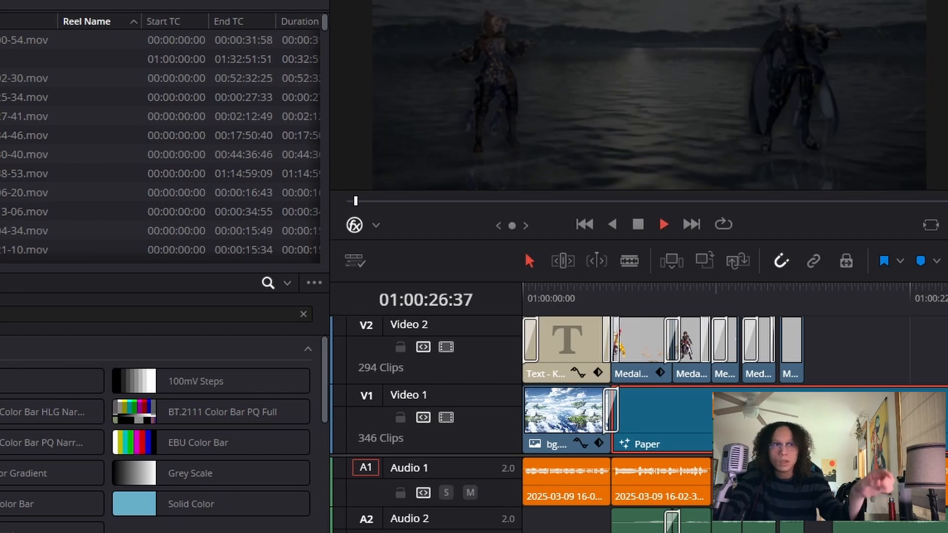
key("space")
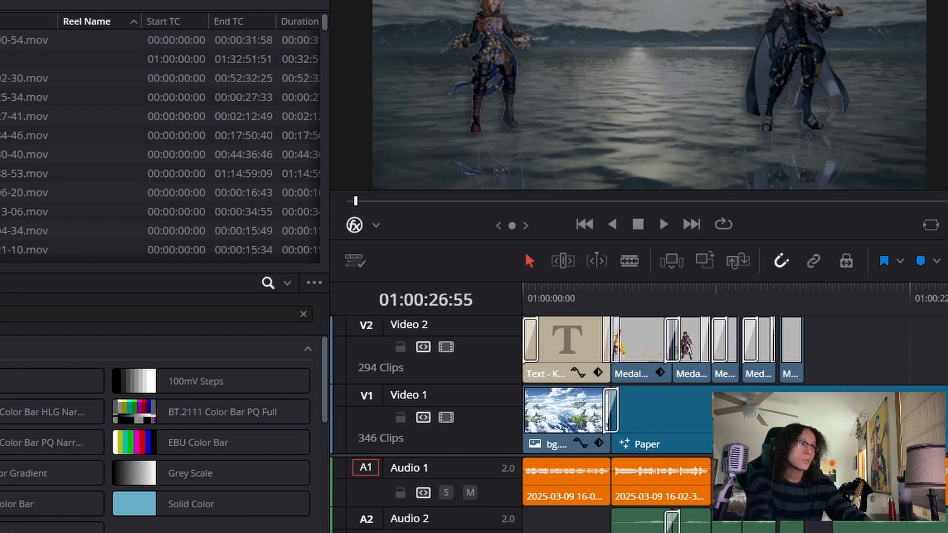
scroll(642, 385, "up", 6)
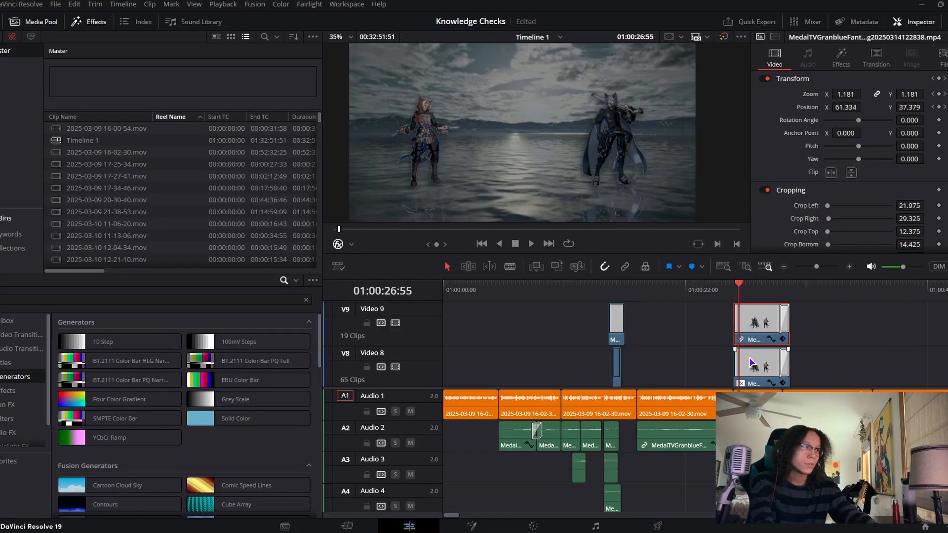
left_click(734, 284)
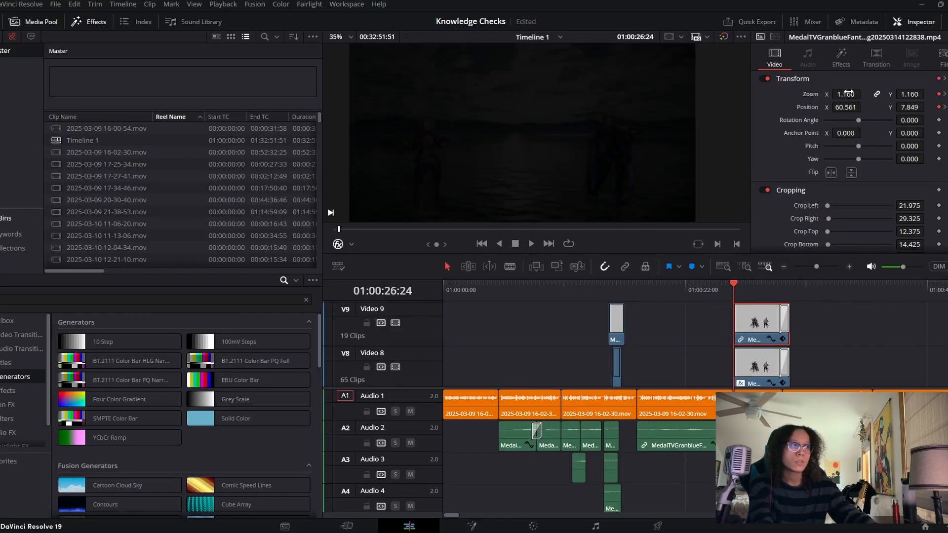
key("space")
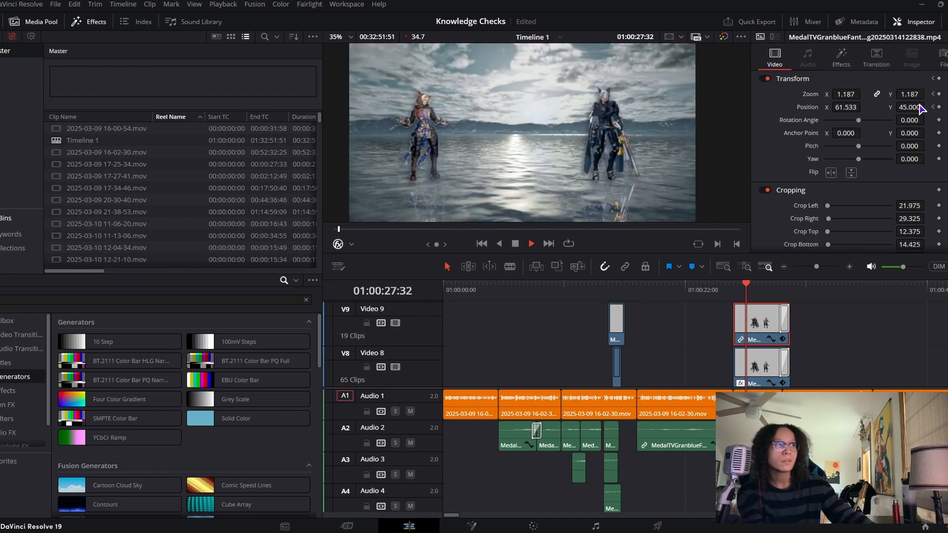
key("space")
key("Up")
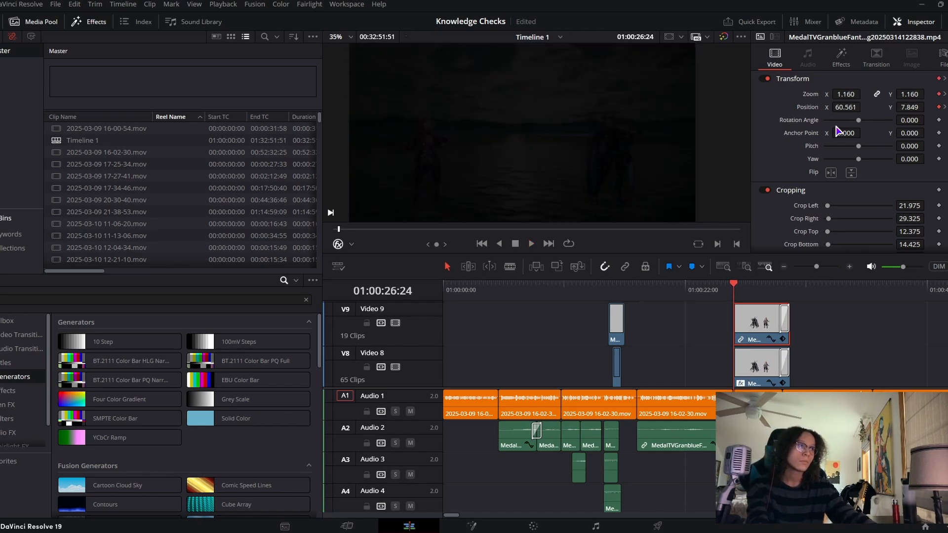
Replay the first second of the lake scene several times, stopping at 01:00:27:05
key("space")
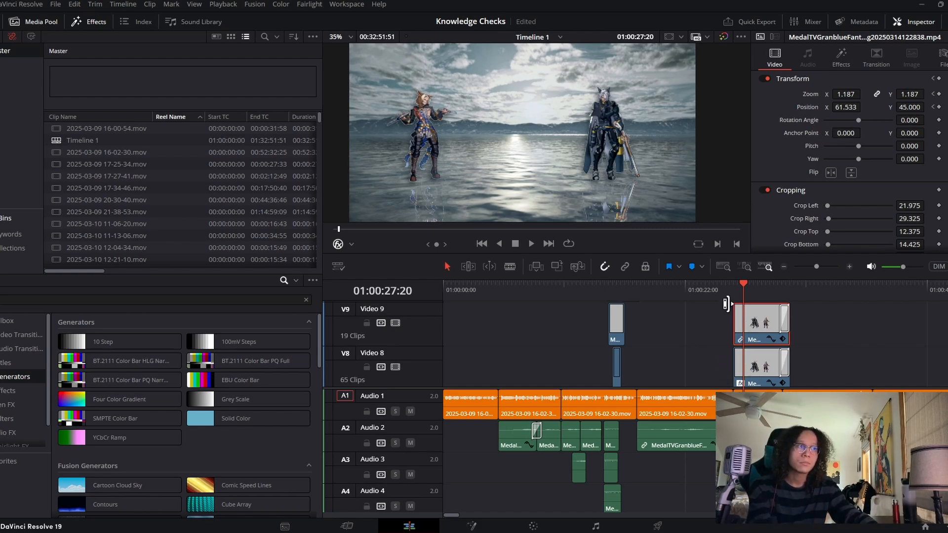
key("shift+Left")
key("space")
key("space")
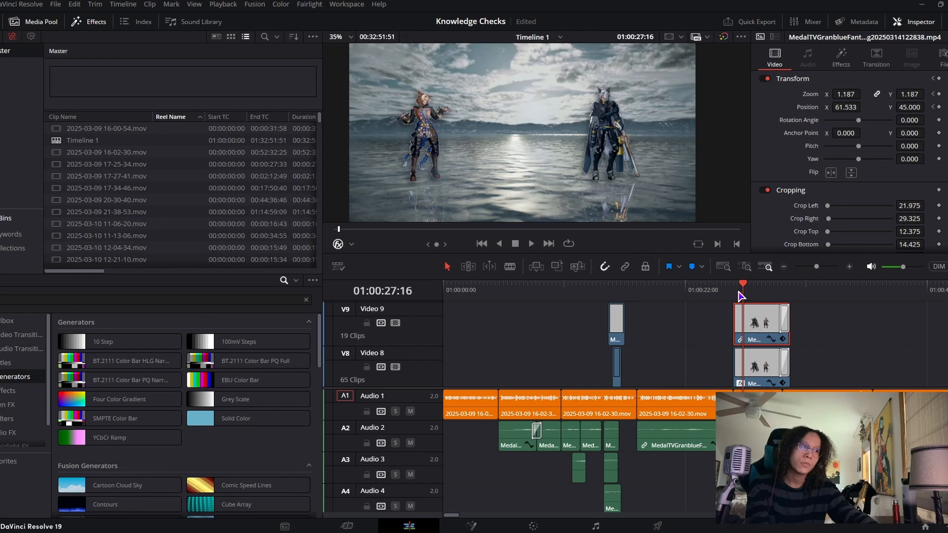
key("shift+Left")
key("space")
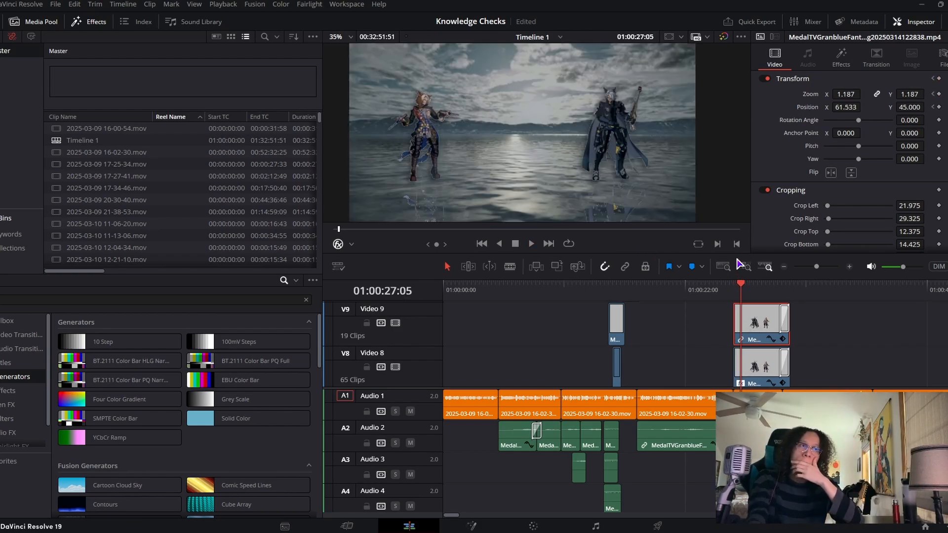
Select the reflection clip on Video 8 to examine its vertical flip and Transform settings
scroll(392, 158, "down", 2)
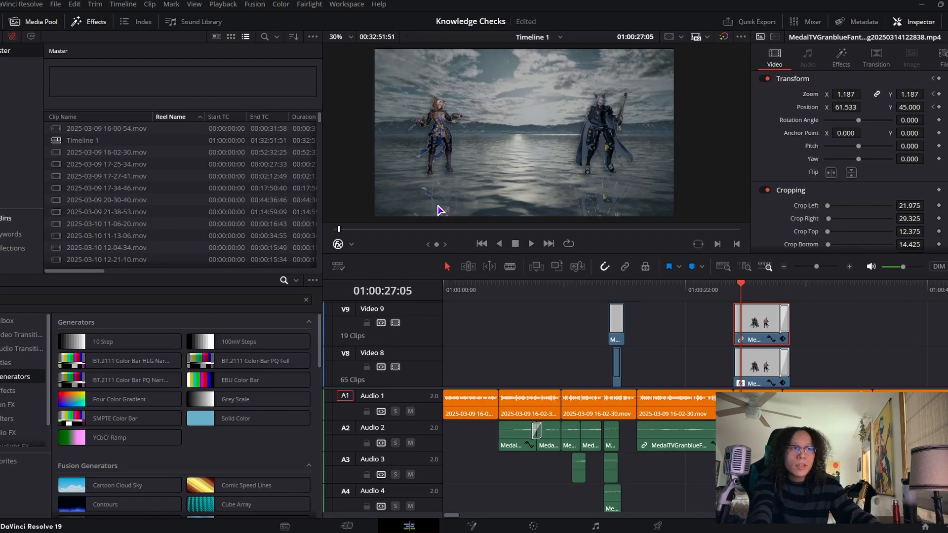
left_click(764, 376)
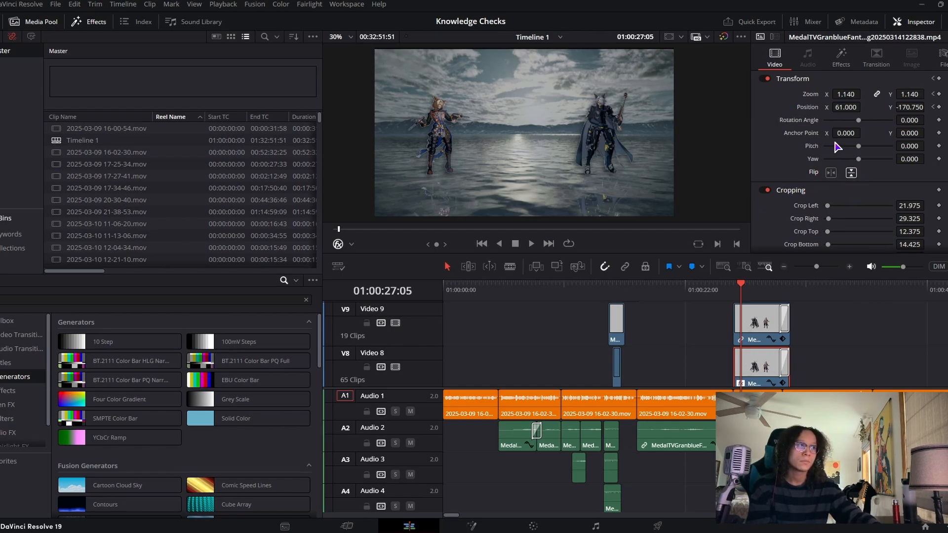
Examine the Video 8 reflection clip's Cropping values and Composite settings, including its Lighten mode and opacity
scroll(656, 153, "down", 2)
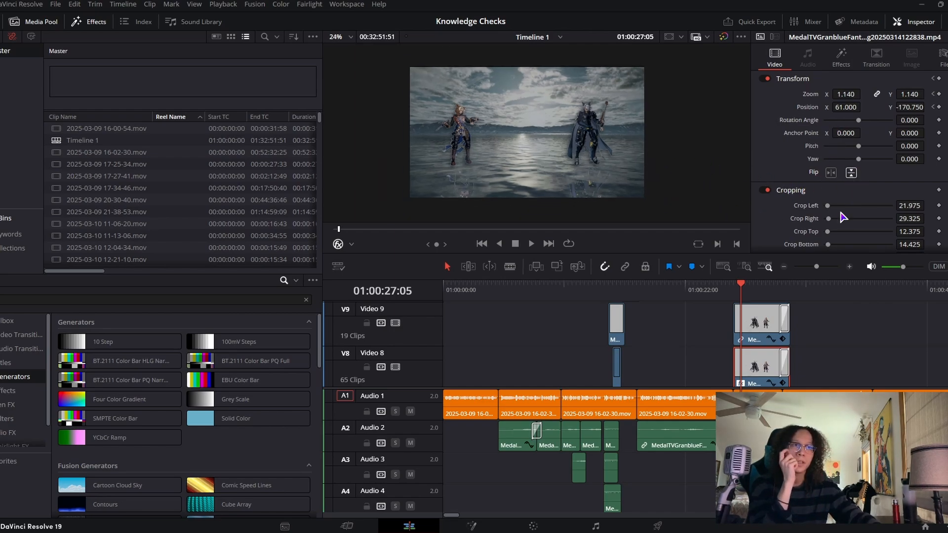
scroll(834, 210, "down", 4)
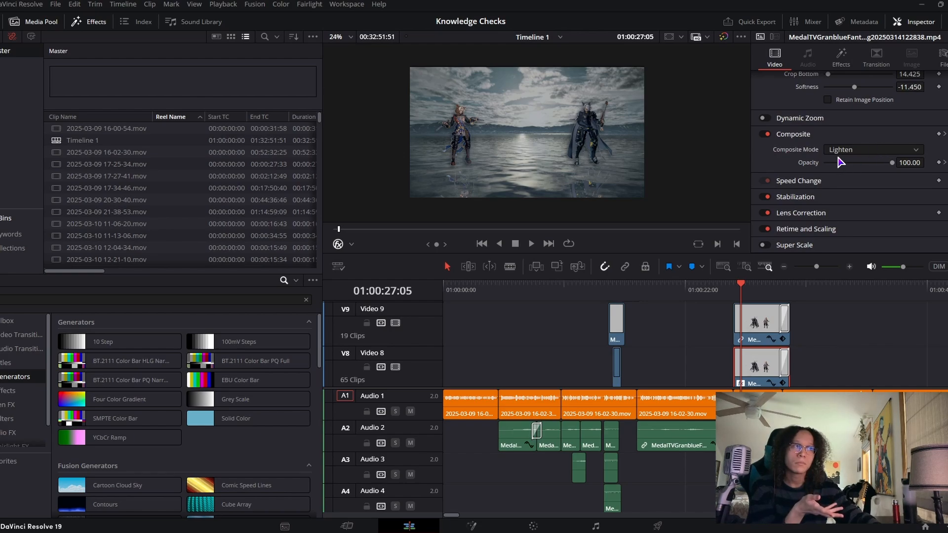
scroll(586, 197, "up", 3)
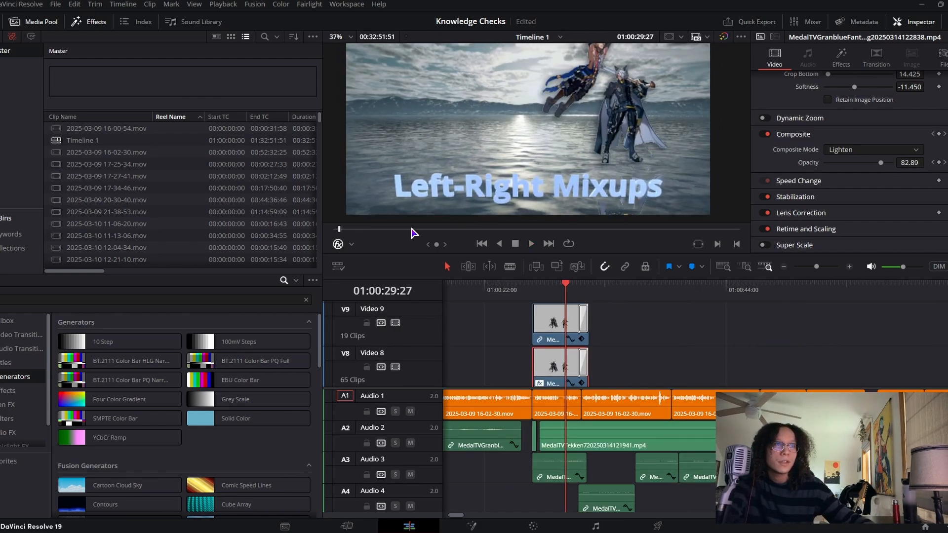
Show the Titles effects and select the "Left-Right Mixups" title on Video 12 to examine its 3DText Zoom settings
left_click(3, 364)
scroll(557, 366, "down", 3)
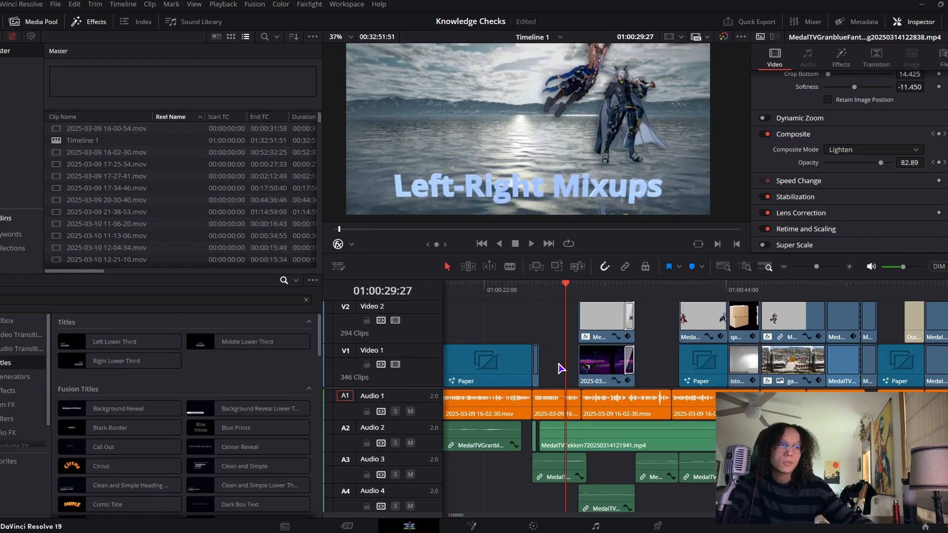
scroll(552, 368, "up", 4)
left_click(568, 349)
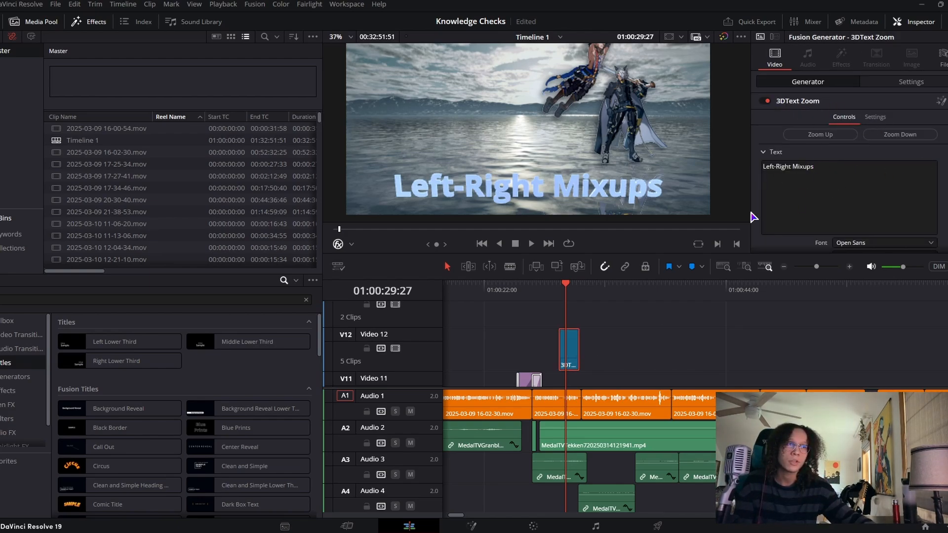
scroll(601, 336, "down", 3)
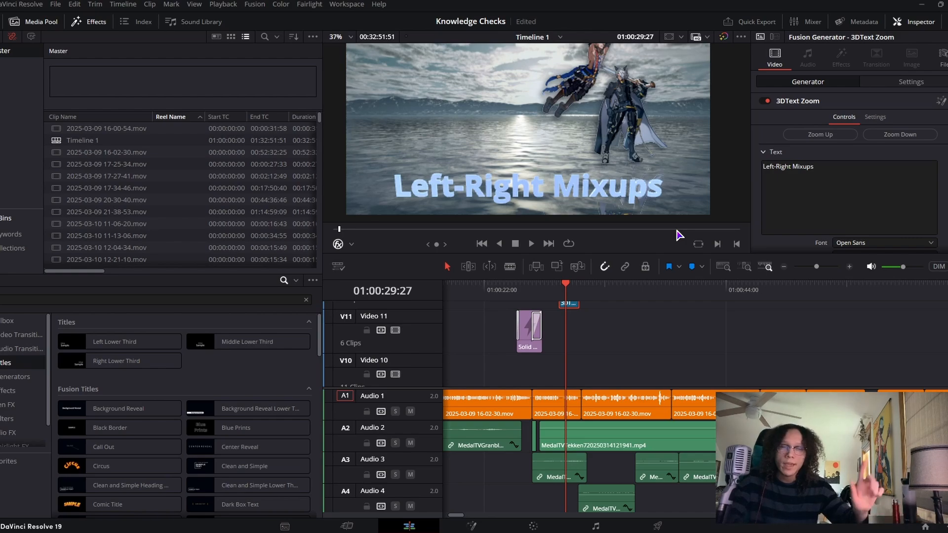
Move on to the purple space stage scene at 01:00:32:41 and examine how the fighters are layered on its platform
key("space")
left_click(627, 355)
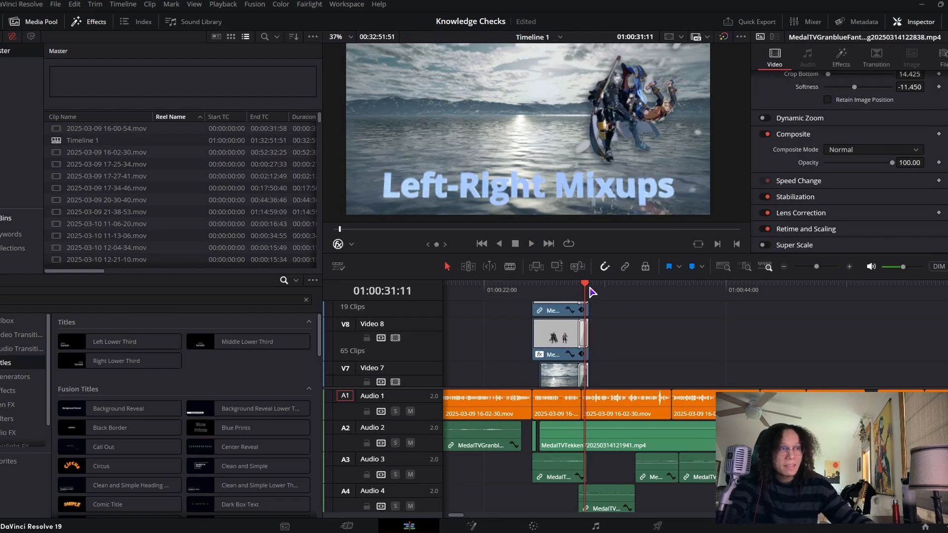
scroll(597, 345, "down", 10)
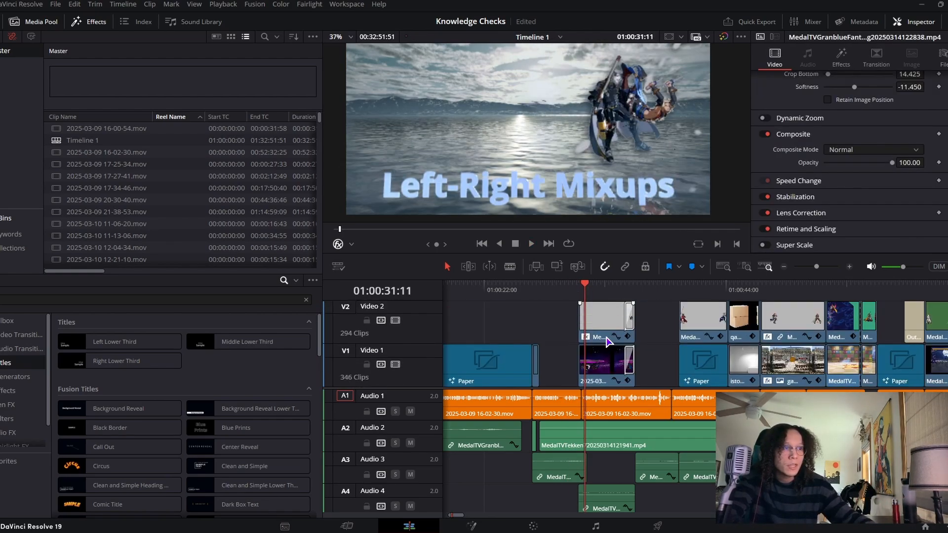
left_click_drag(588, 286, 597, 294)
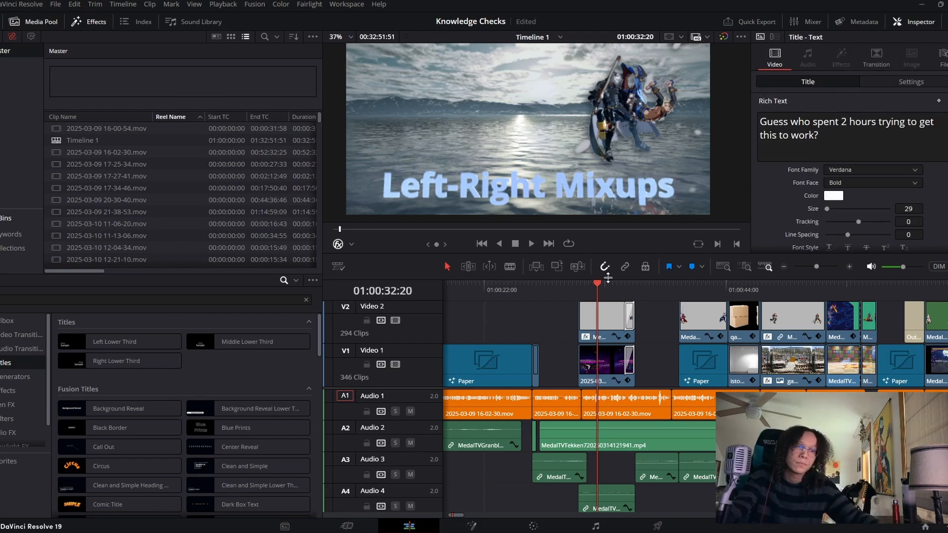
key("space")
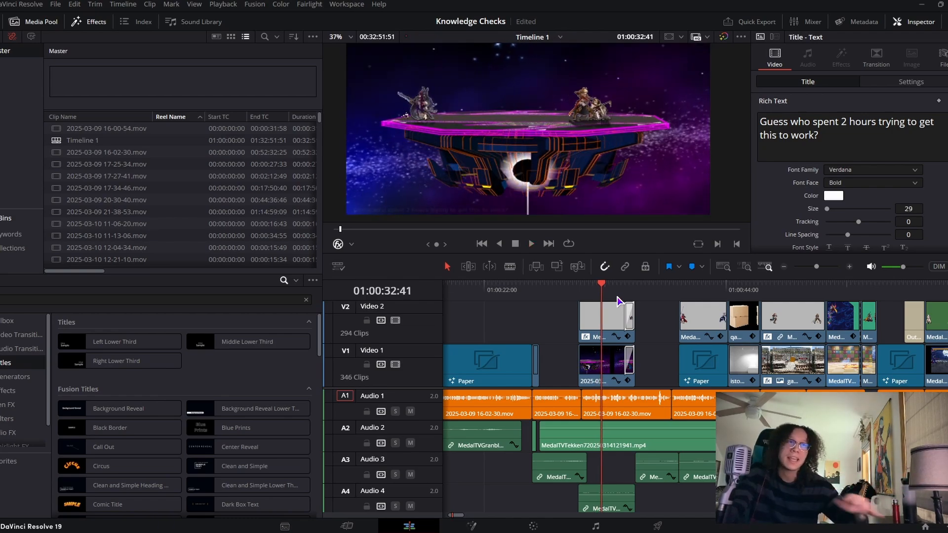
scroll(572, 161, "down", 2)
scroll(570, 168, "down", 1)
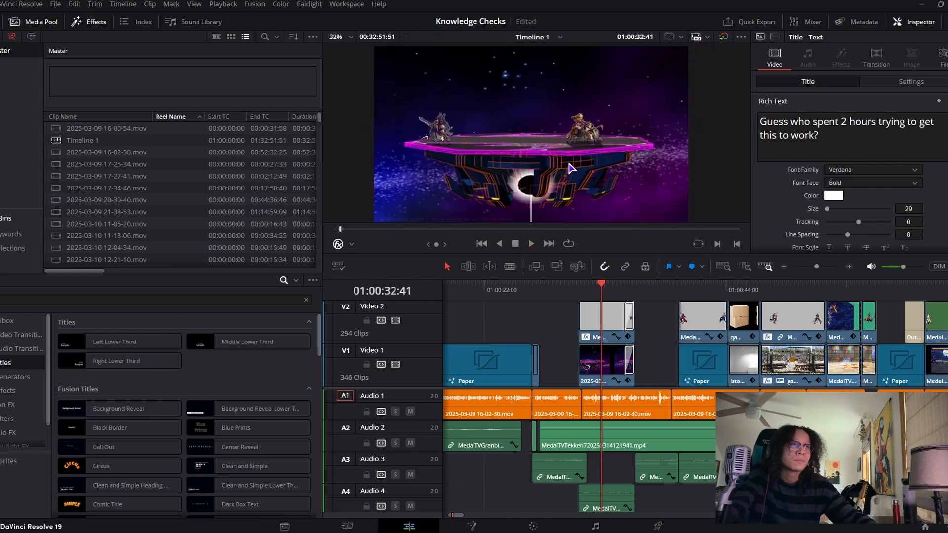
scroll(570, 168, "down", 2)
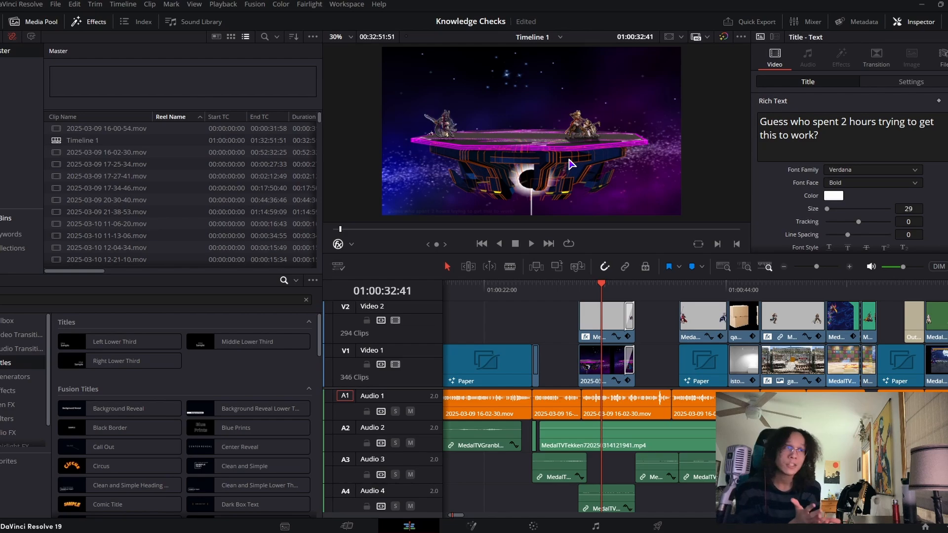
scroll(571, 164, "up", 3)
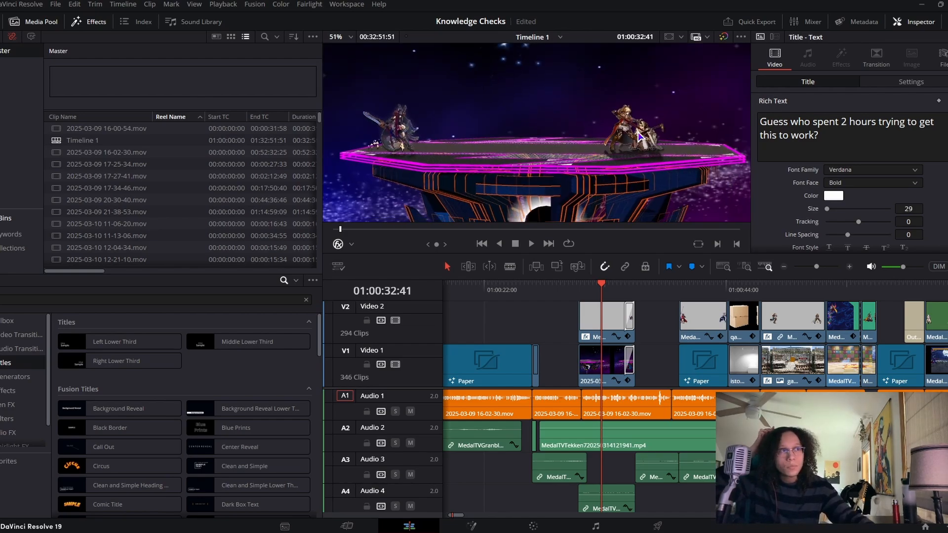
scroll(605, 296, "up", 4)
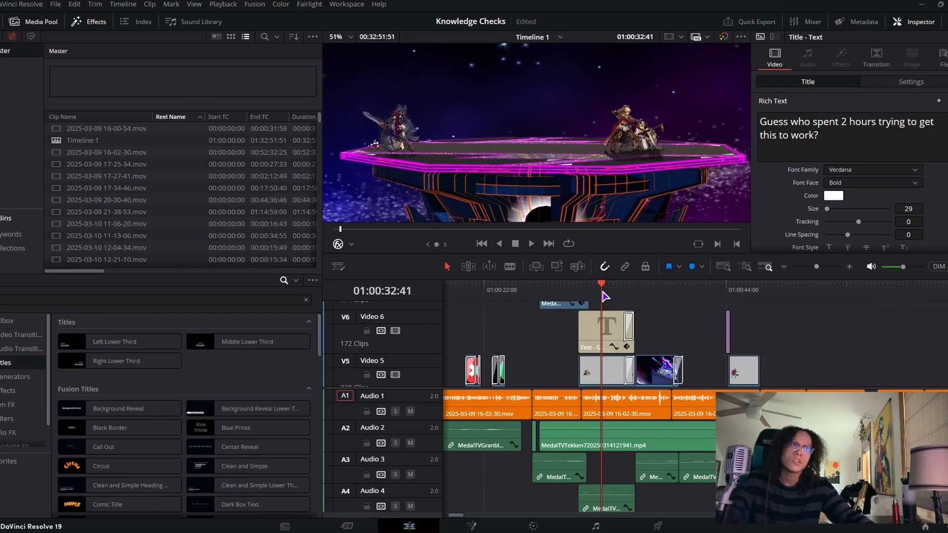
key("space")
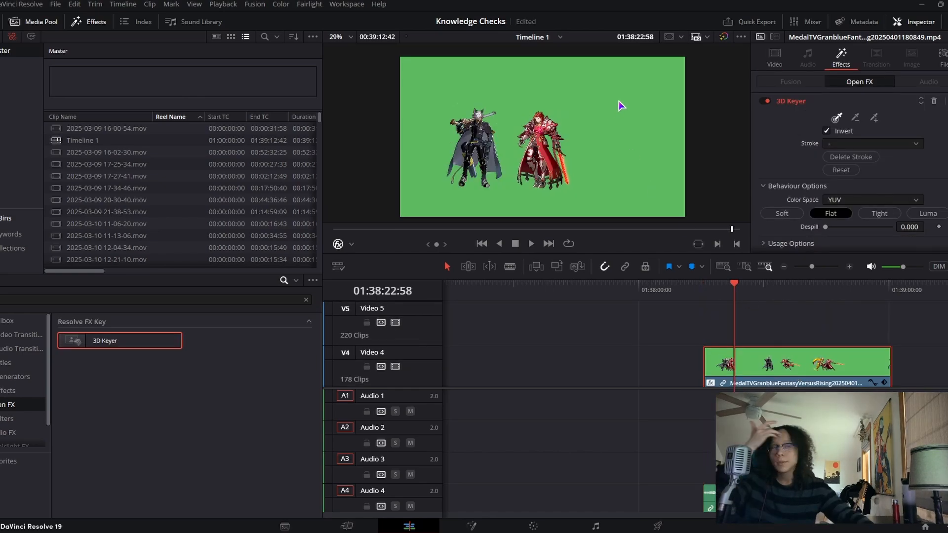
Add a 3D Keyer to the Video 4 fighters clip and key out the green background with Despill at 1.000
left_click_drag(148, 342, 834, 376)
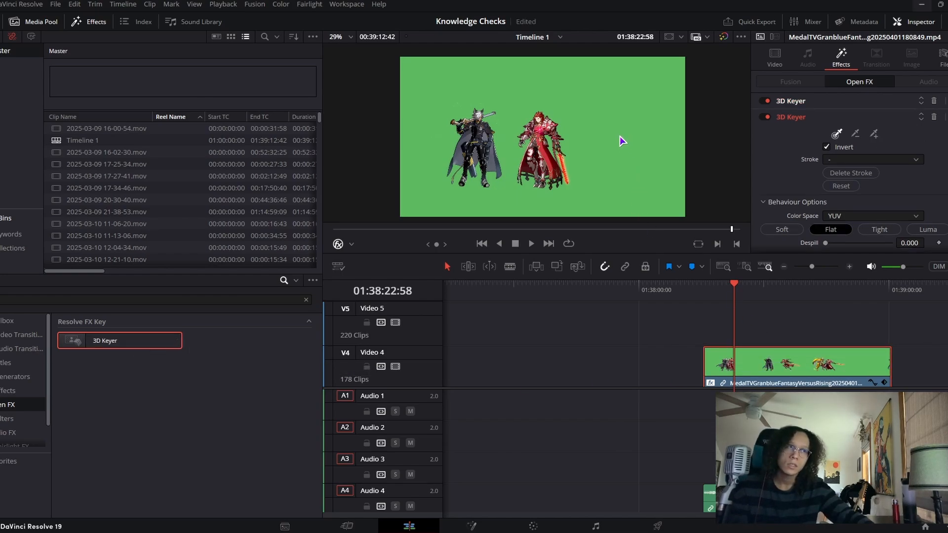
left_click_drag(627, 82, 614, 223)
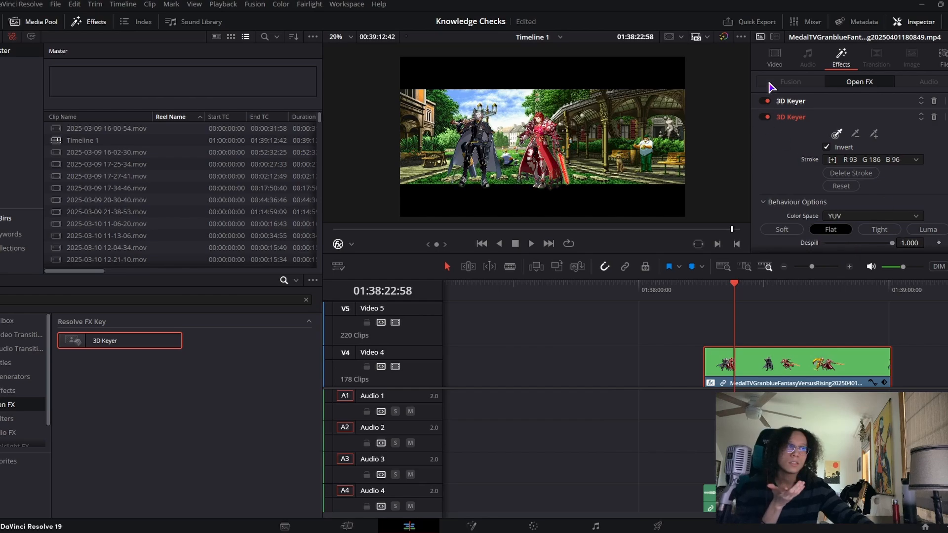
Set the Zoom of the garden background clip on Video 2 to 1.850 so it fills the frame
left_click(775, 58)
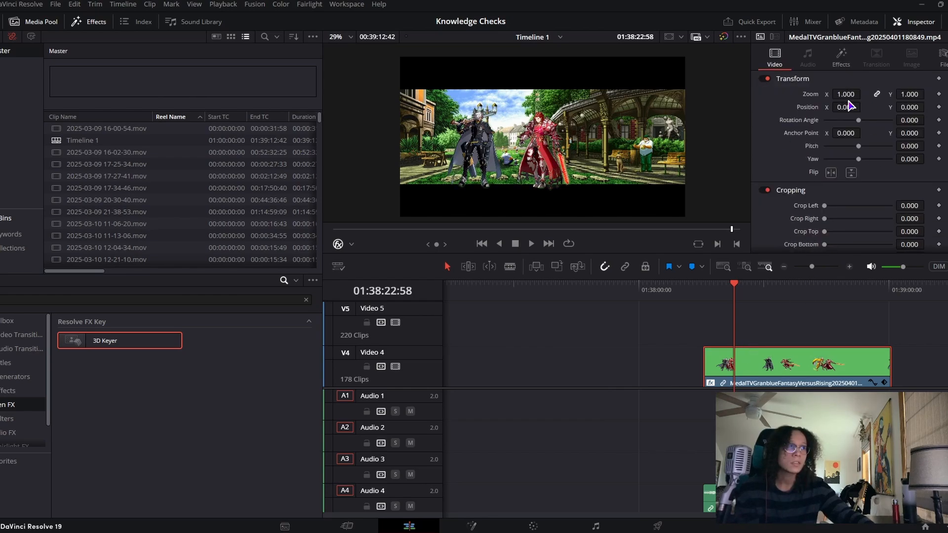
left_click_drag(847, 95, 856, 94)
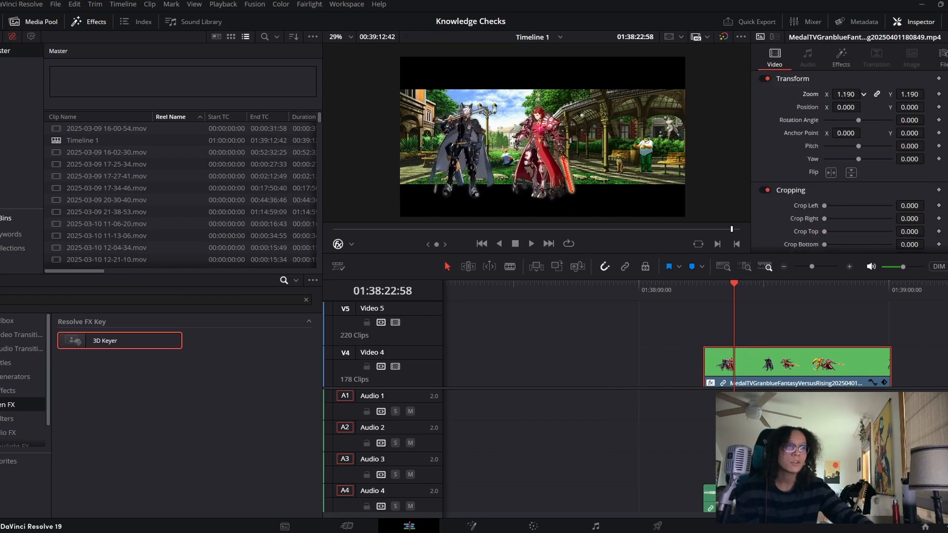
scroll(776, 346, "down", 3)
left_click(784, 379)
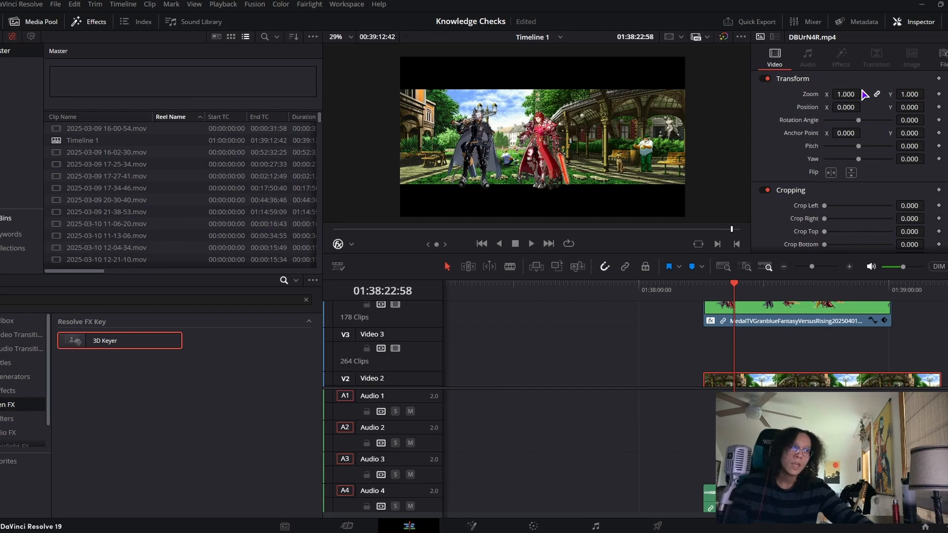
left_click_drag(854, 94, 855, 92)
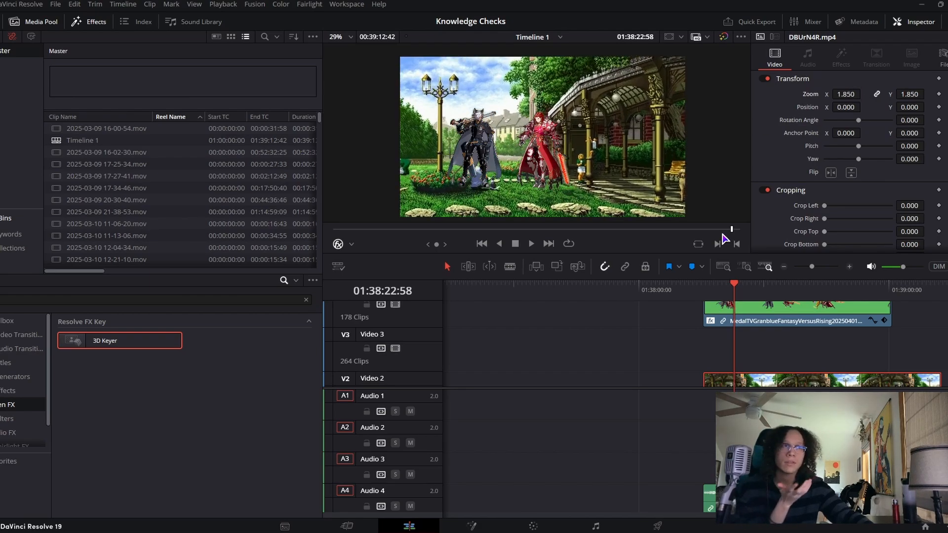
Move the keyed fighters clip down to Video 3 and paste a copy on Video 4 starting at 01:38:15:28
left_click(729, 312)
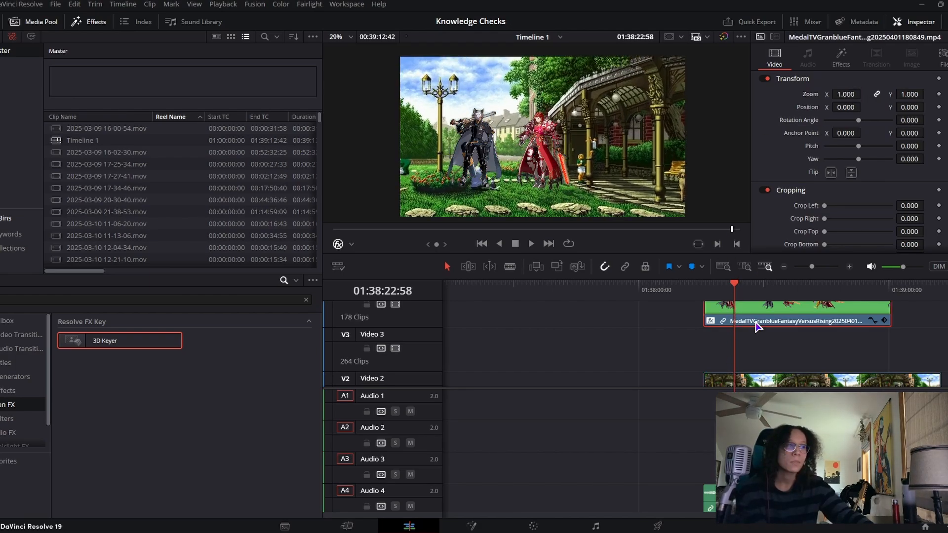
mouse_move(722, 293)
left_mouse_down()
mouse_move(738, 295)
mouse_move(704, 292)
left_mouse_up()
left_click_drag(740, 319, 742, 336)
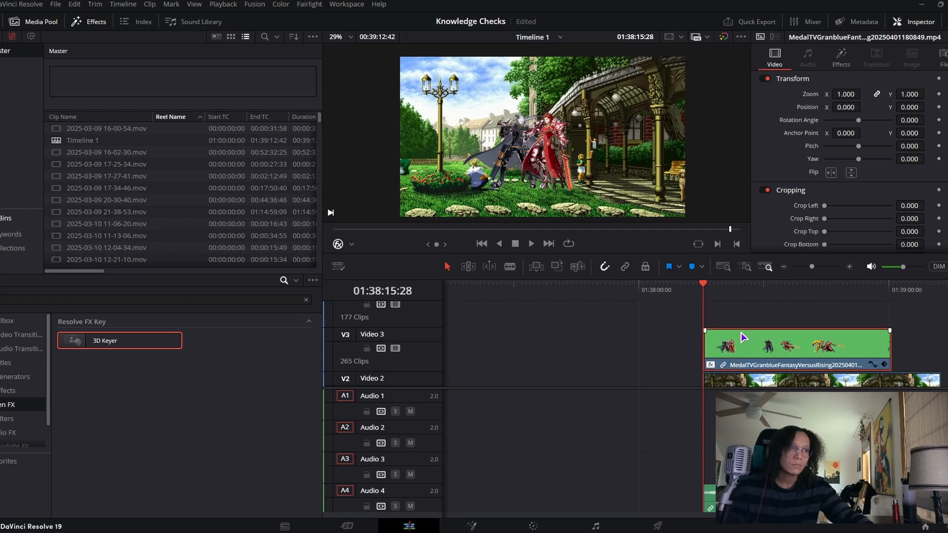
key("ctrl+v")
Flip the Video 3 fighters clip vertically and set its Position Y to -711
left_click(734, 294)
left_click(746, 359)
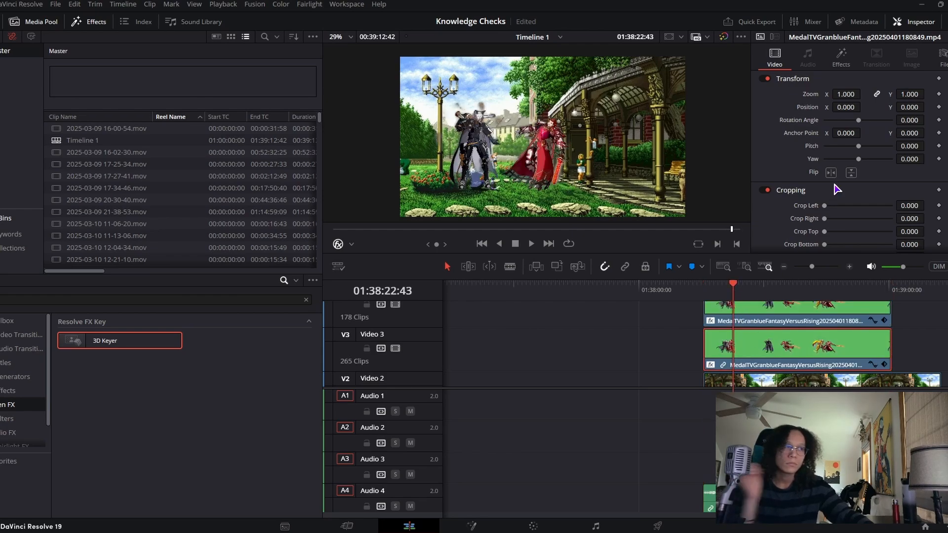
left_click(851, 174)
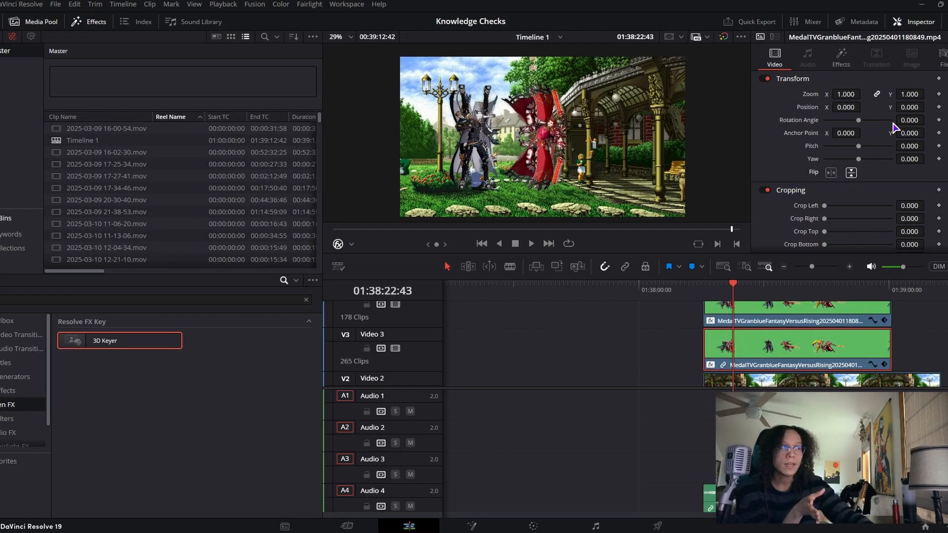
left_click_drag(910, 107, 908, 144)
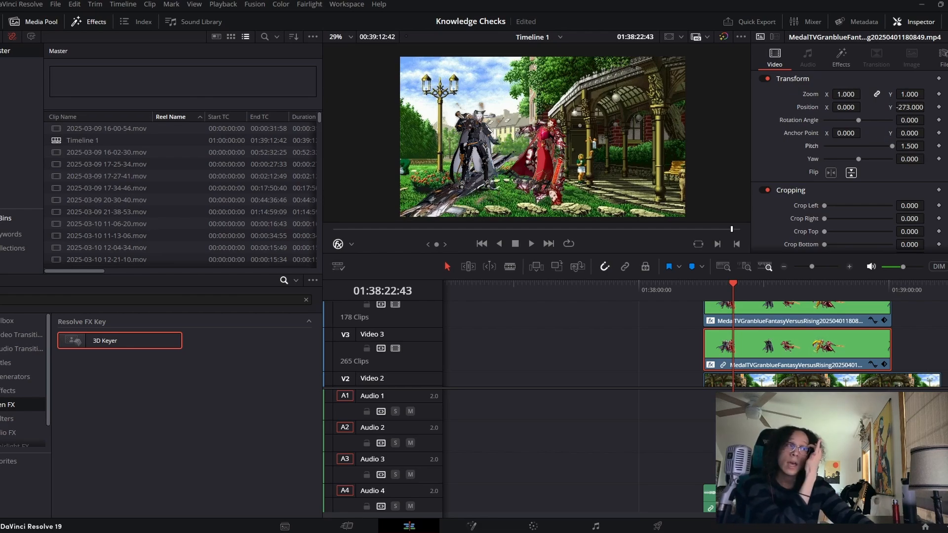
key("ctrl+z")
left_click_drag(910, 108, 874, 107)
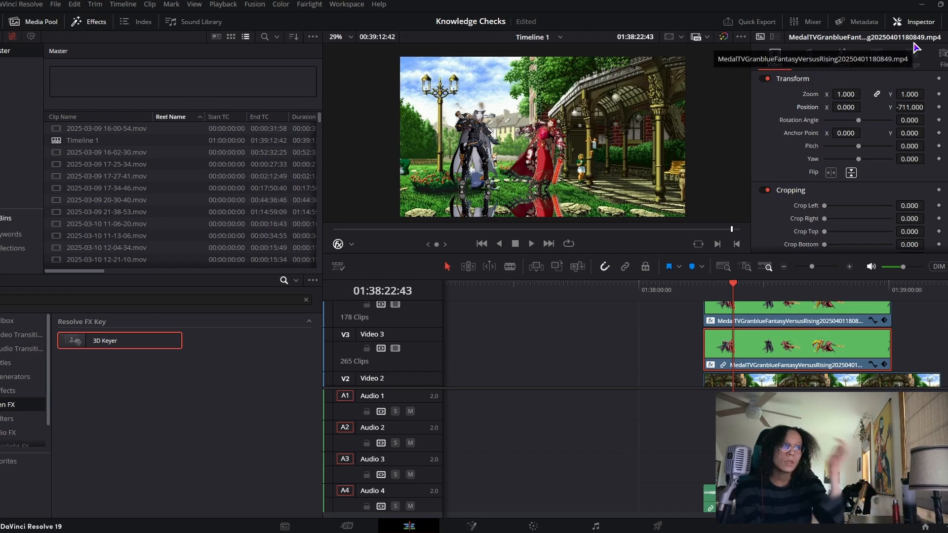
Set the flipped clip's Pitch to 1.500, Zoom to 1.910, Position X to 5 and Position Y to -680
left_click_drag(910, 146, 928, 146)
left_click_drag(810, 94, 847, 107)
mouse_move(910, 107)
left_mouse_down()
mouse_move(879, 108)
mouse_move(896, 107)
left_mouse_up()
left_click_drag(846, 94, 845, 94)
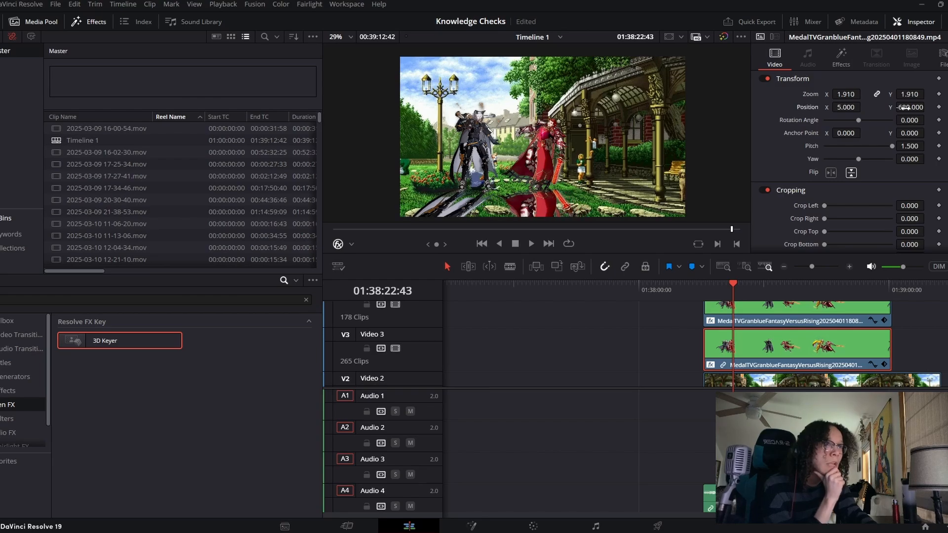
Turn the flipped Video 3 clip black by lowering its custom curve's white point to zero, and set its Opacity to 66.41
left_click(530, 527)
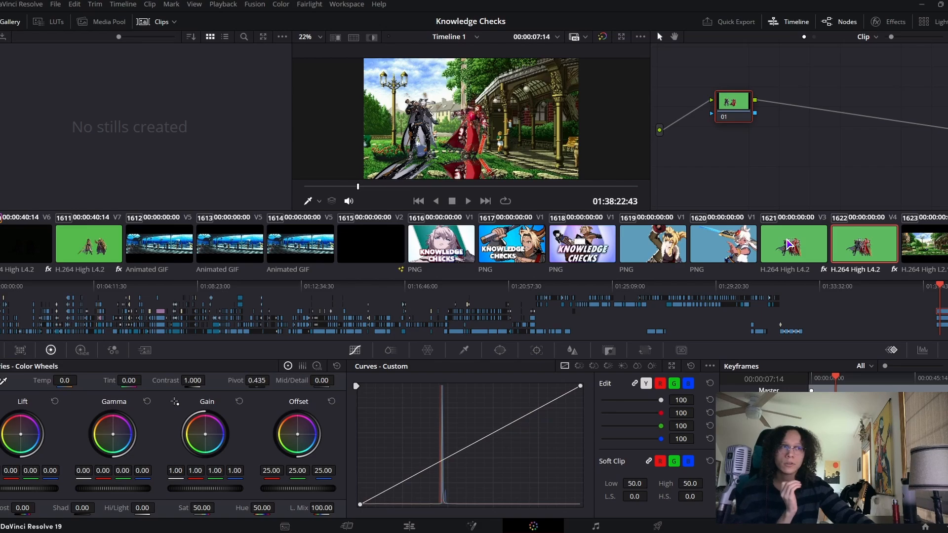
left_click(788, 244)
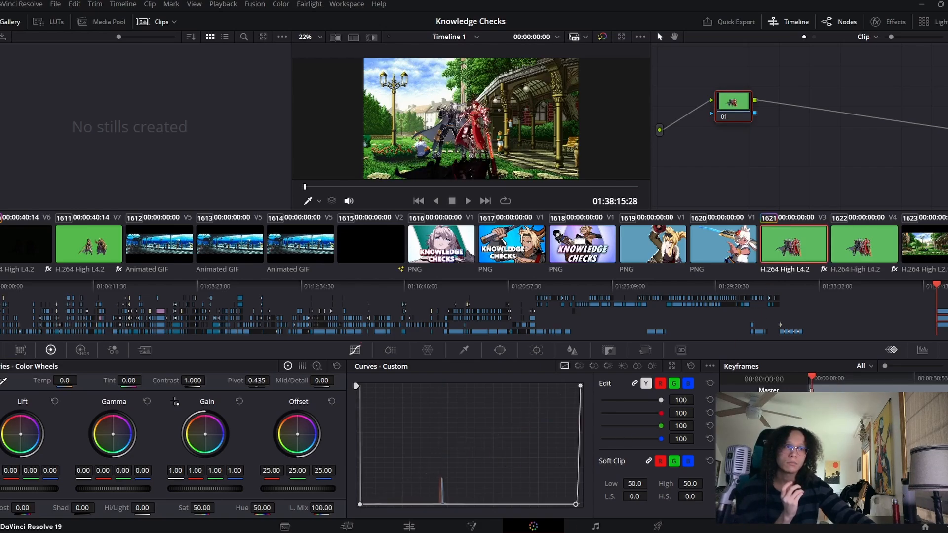
left_click(412, 526)
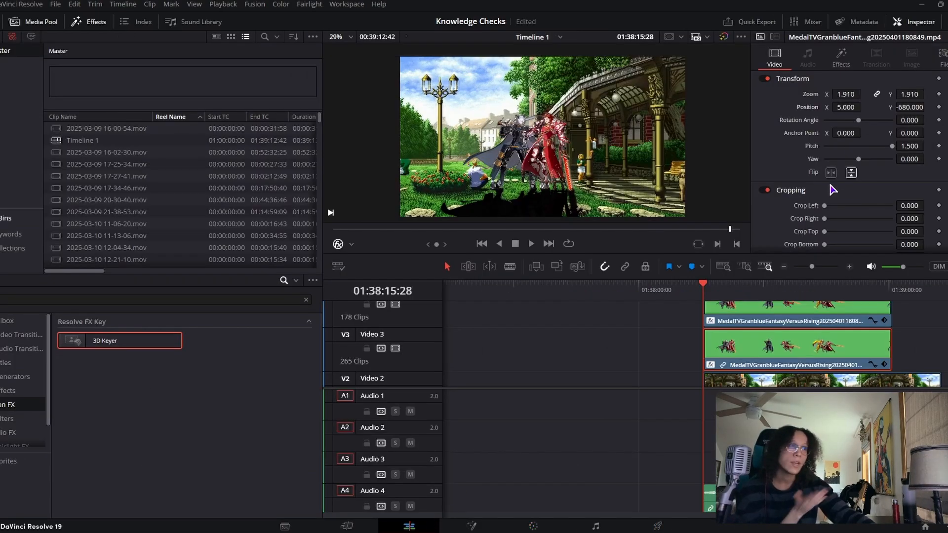
scroll(832, 194, "down", 4)
mouse_move(873, 215)
left_mouse_down()
mouse_move(862, 216)
mouse_move(870, 216)
left_mouse_up()
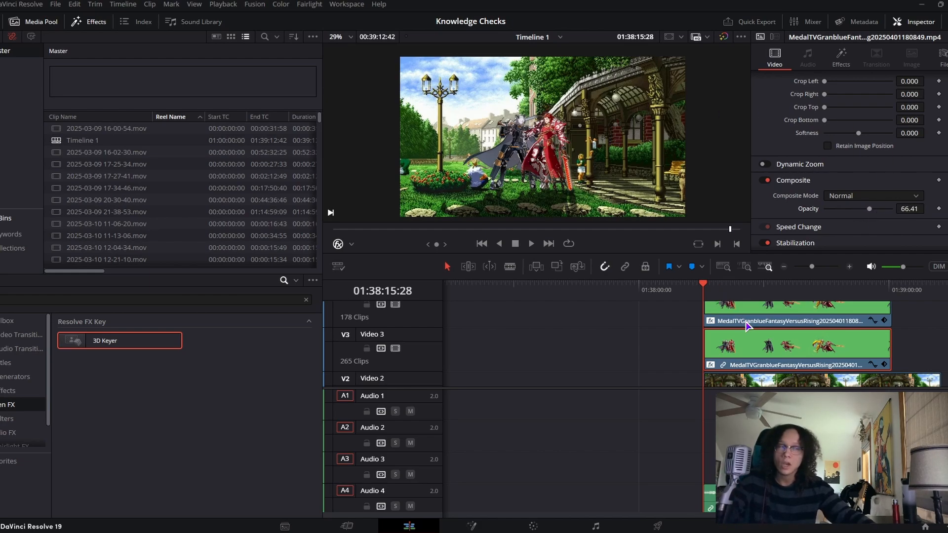
Play back the garden scene with its shadow to 01:38:18:34, and return the playhead to 01:38:15:28
key("space")
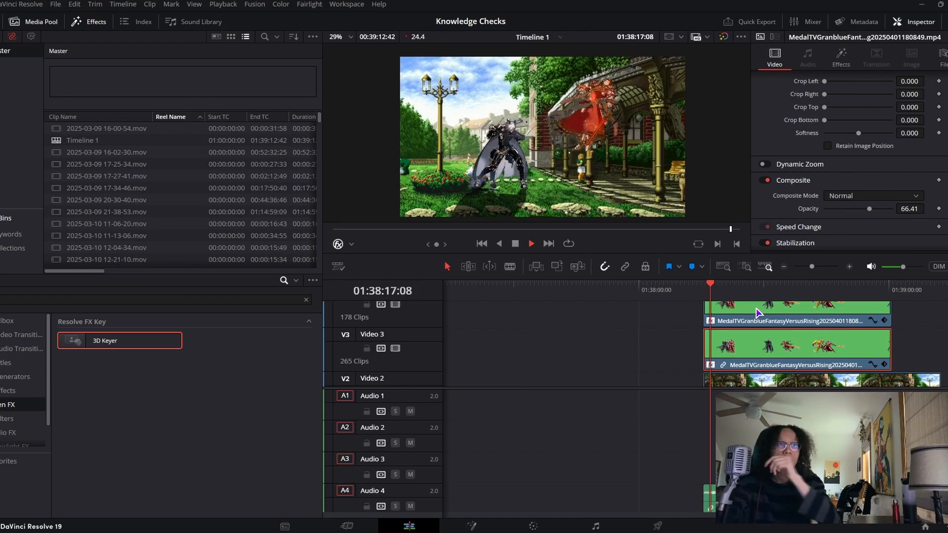
key("space")
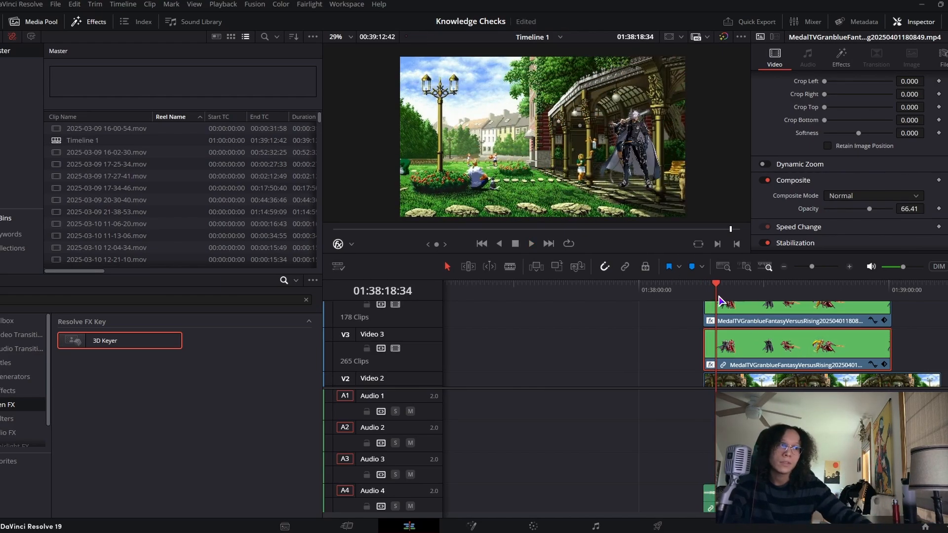
left_click_drag(719, 300, 706, 296)
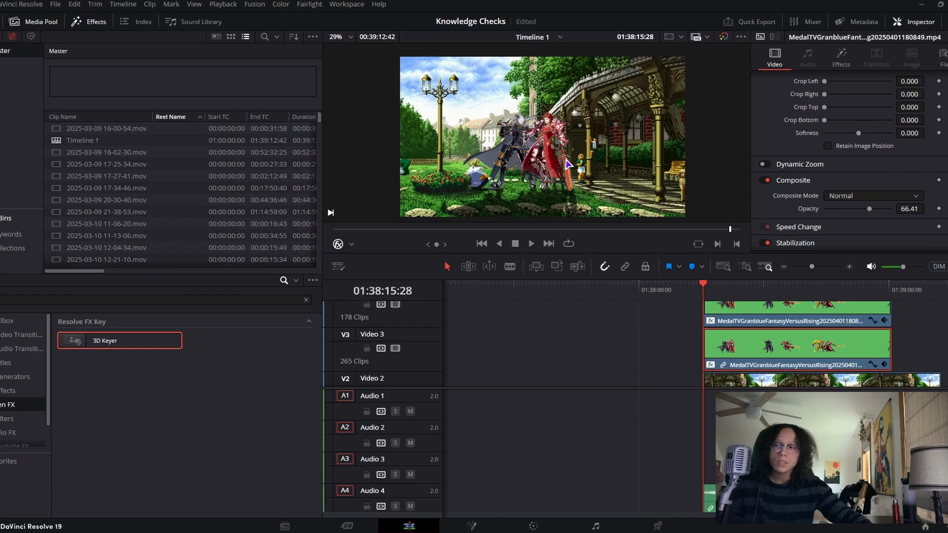
Delete the flipped shadow clip from Video 3 and play the garden scene without it
scroll(765, 369, "down", 2)
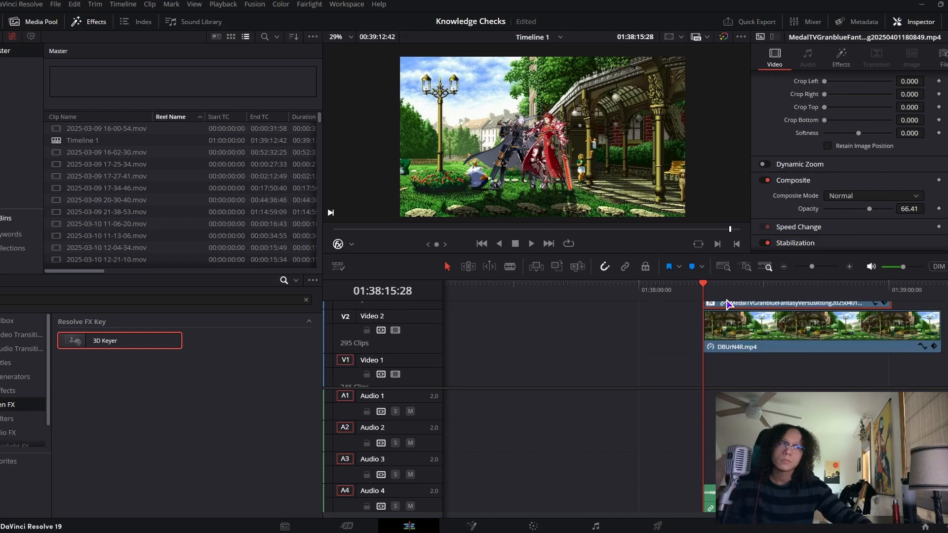
mouse_move(709, 295)
left_mouse_down()
mouse_move(741, 292)
mouse_move(698, 291)
mouse_move(706, 295)
left_mouse_up()
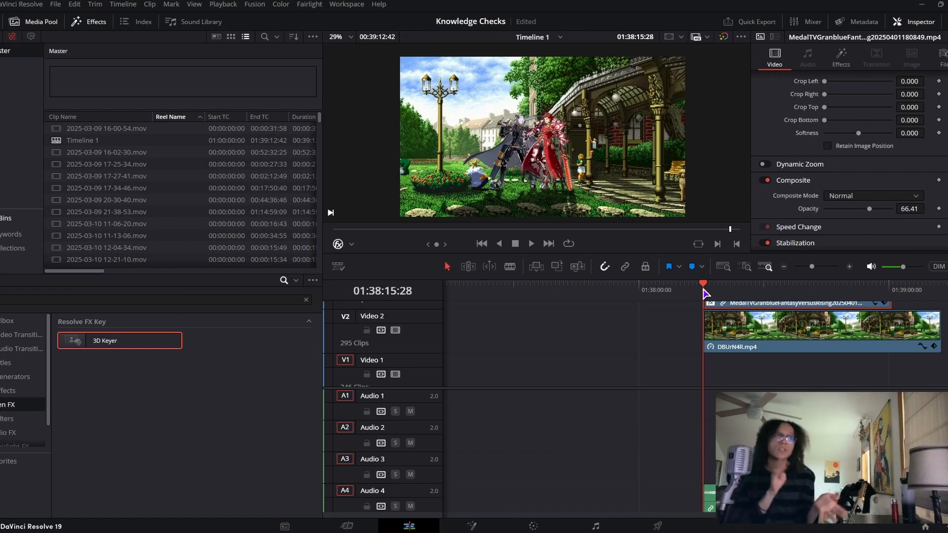
scroll(739, 357, "up", 3)
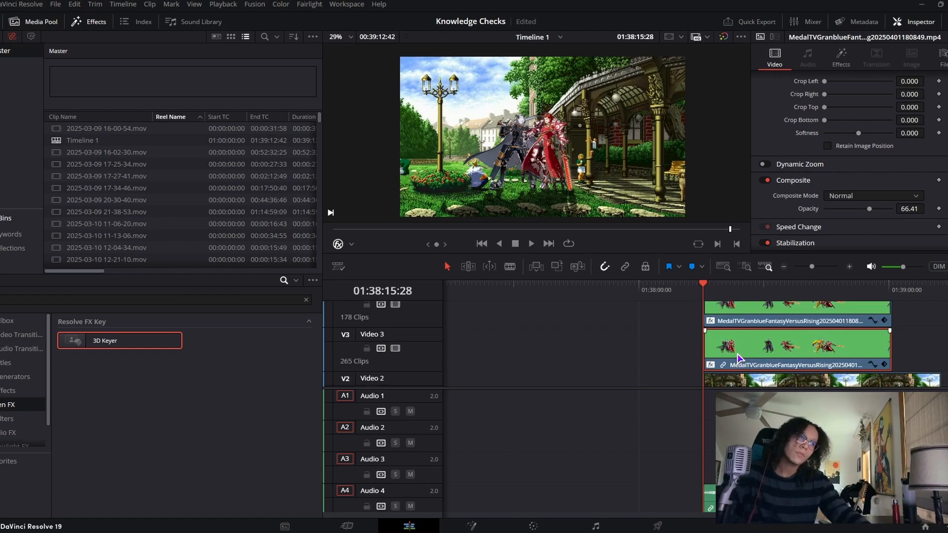
key("Delete")
key("space")
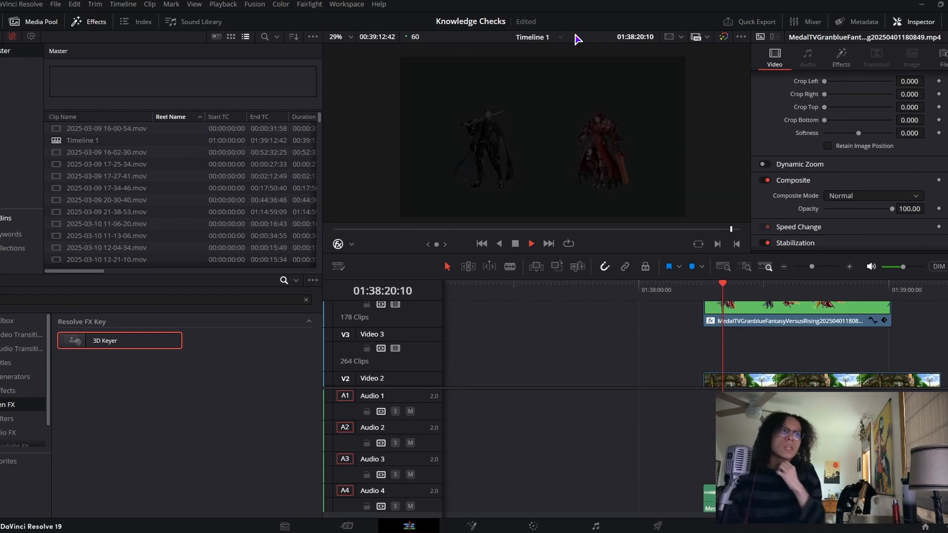
key("space")
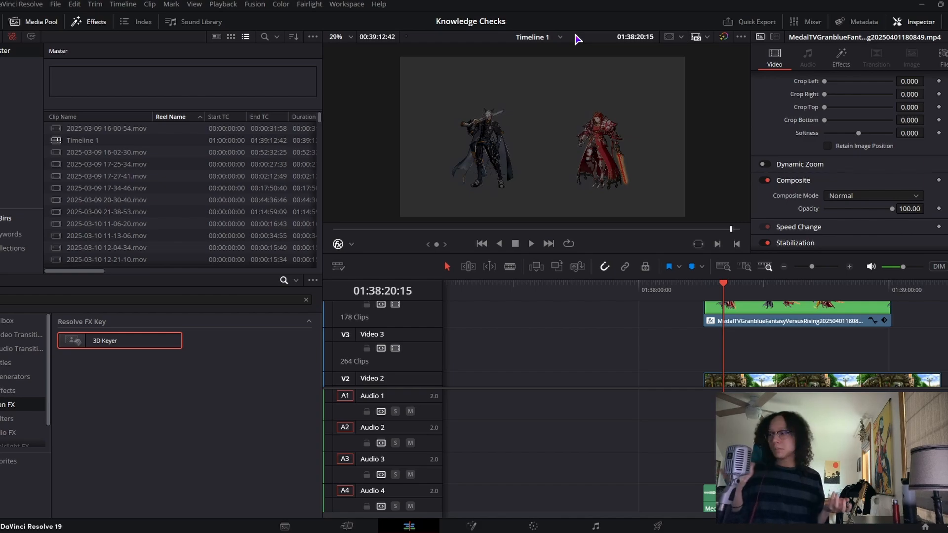
key("space")
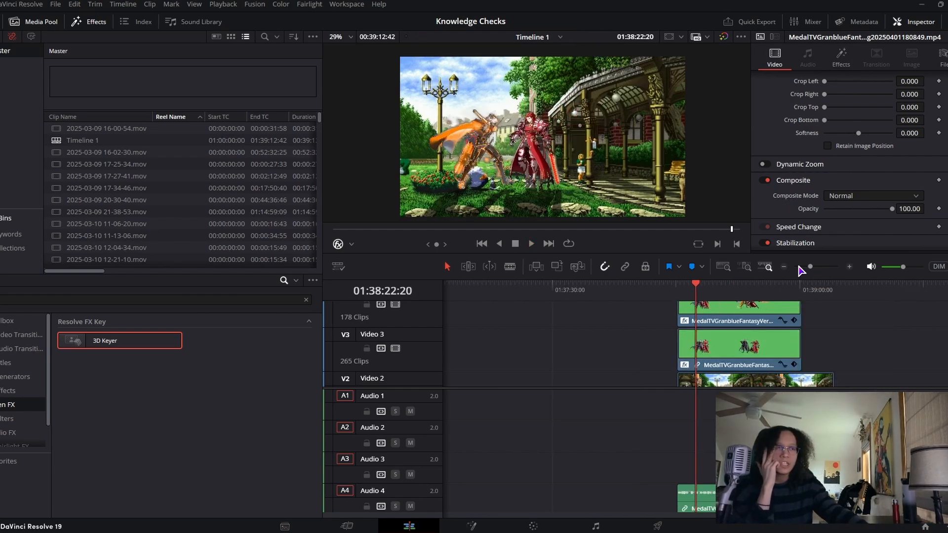
Open the Video 3 green-screen fighters clip at 01:06:27:06 for color grading
left_click_drag(807, 267, 780, 263)
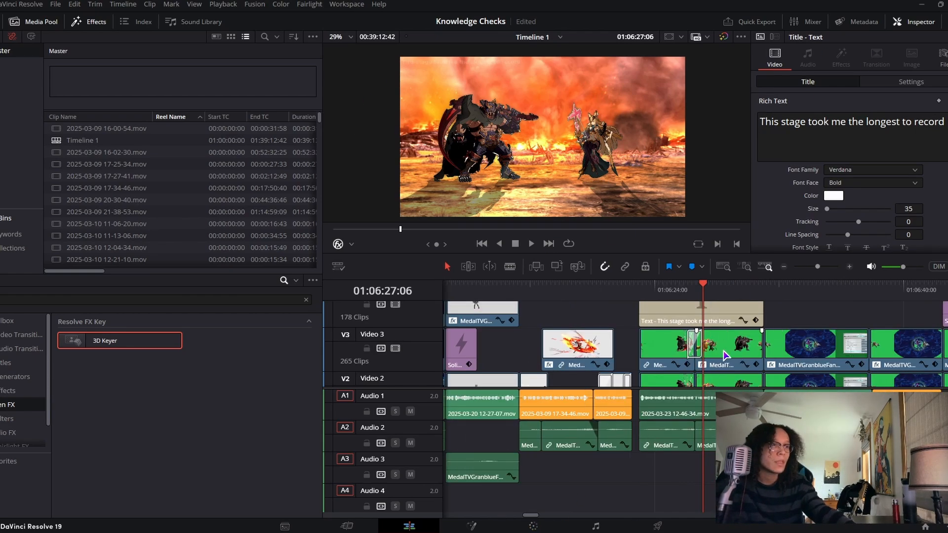
left_click(724, 351)
left_click(533, 527)
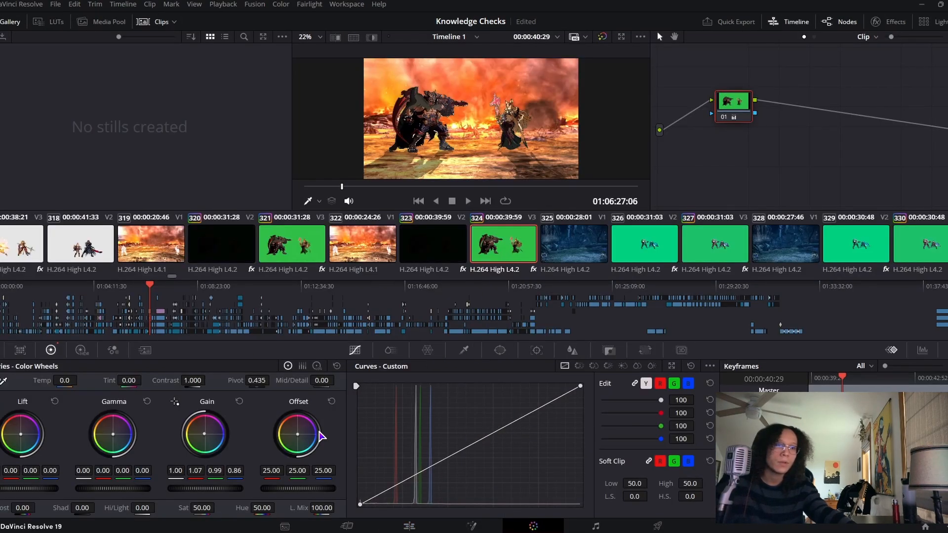
Try tinting the fighters red with Offset values 151.81, -10.66 and 4.72, and reset the Offset
left_click_drag(307, 437, 296, 415)
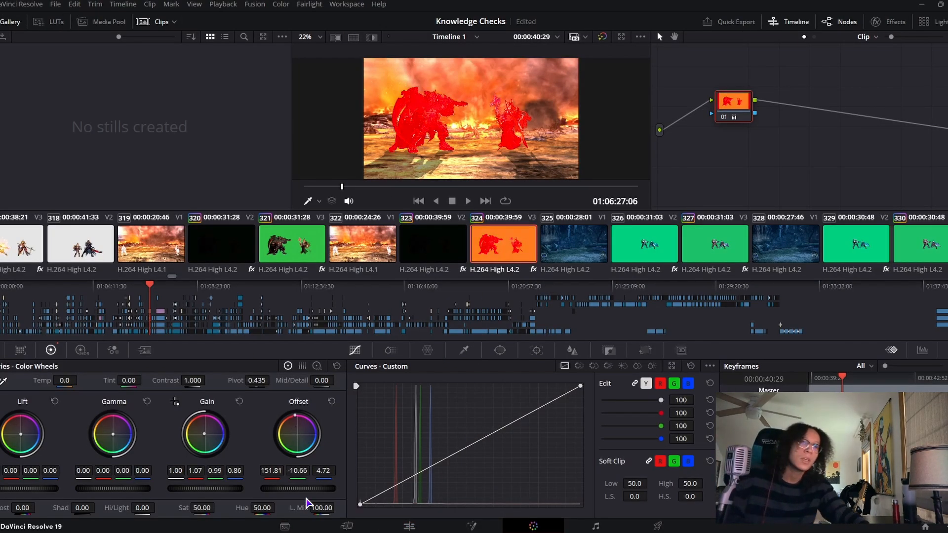
left_click(331, 401)
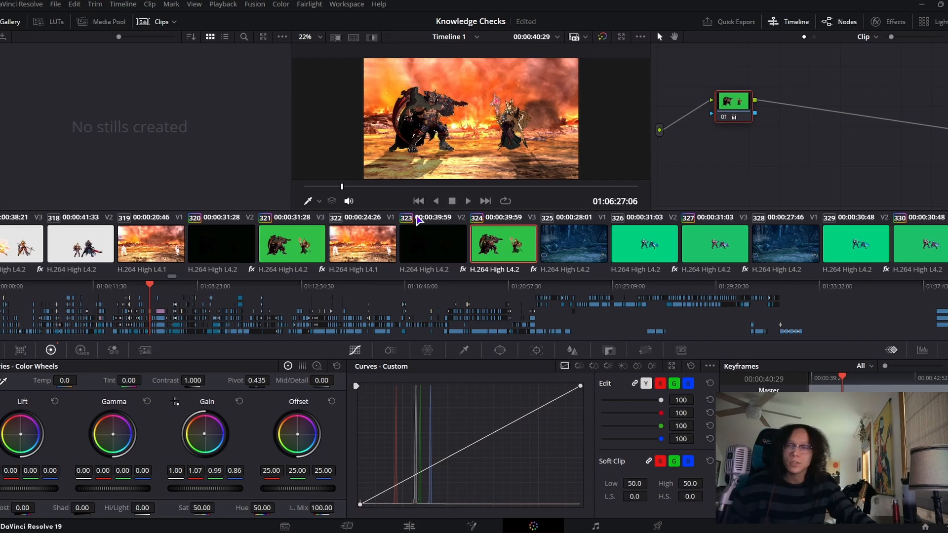
left_click_drag(291, 447, 295, 434)
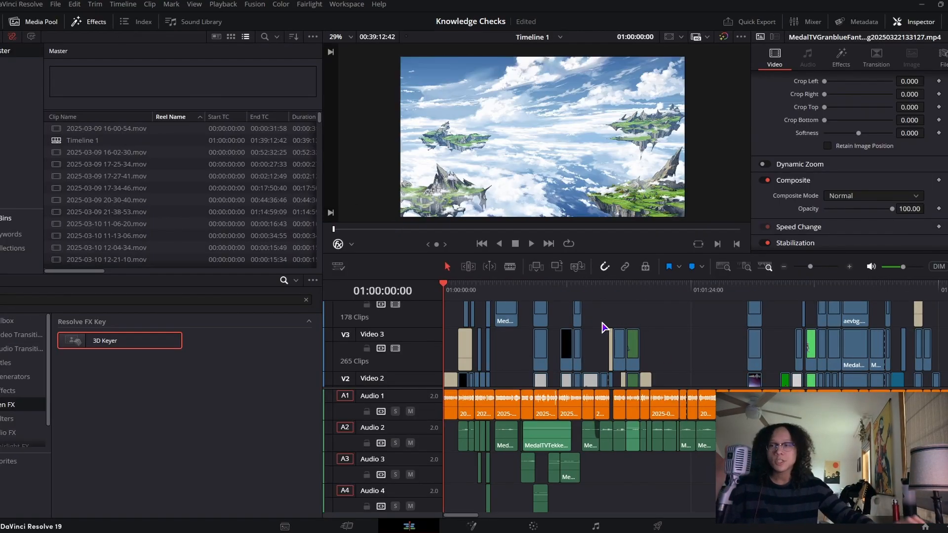
Review the flaming fighter composited over the city street by replaying the timeline from 01:22:03:58
left_click(803, 267)
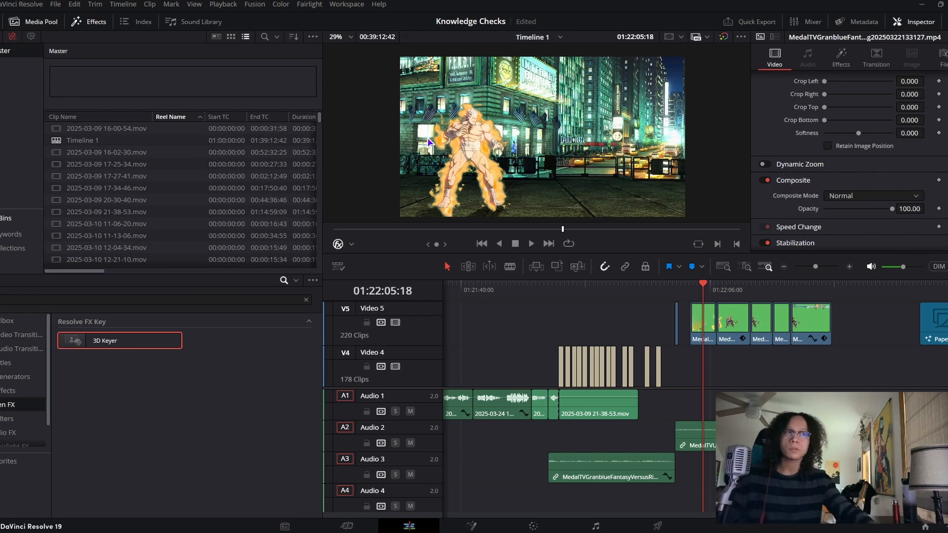
left_click_drag(705, 288, 692, 290)
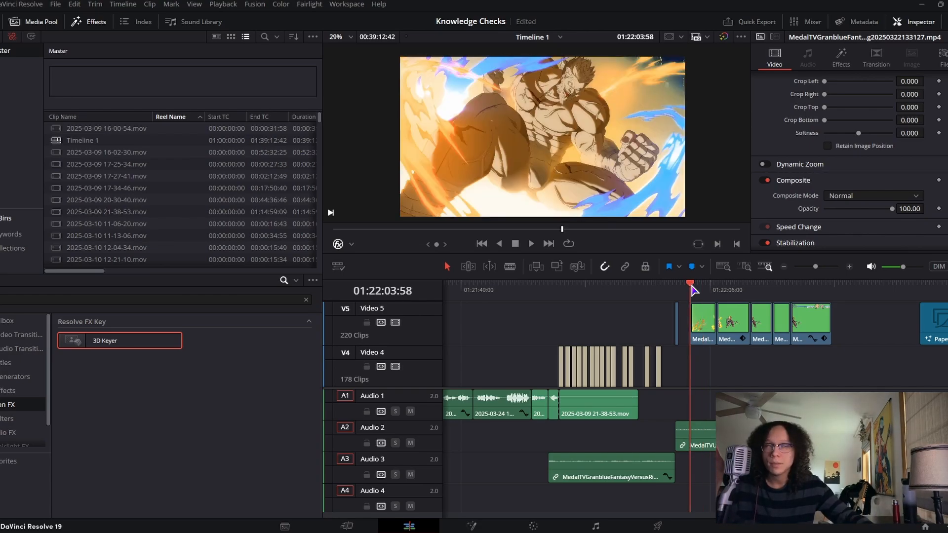
key("space")
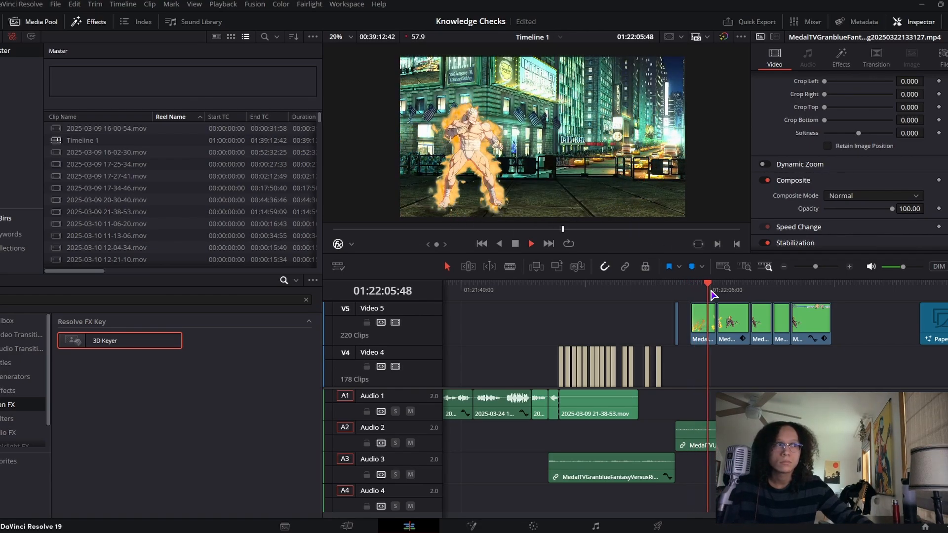
key("space")
left_click_drag(710, 291, 691, 289)
key("space")
key("space")
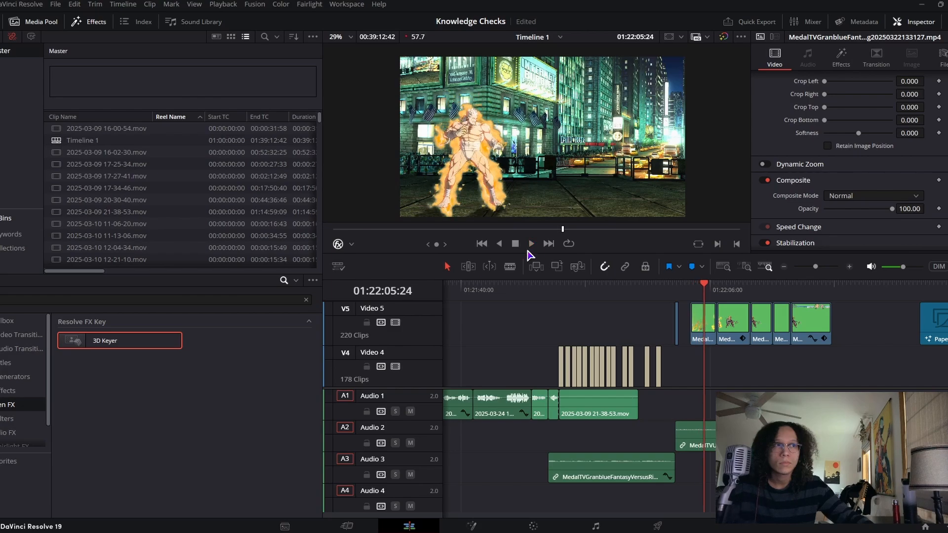
left_click(695, 290)
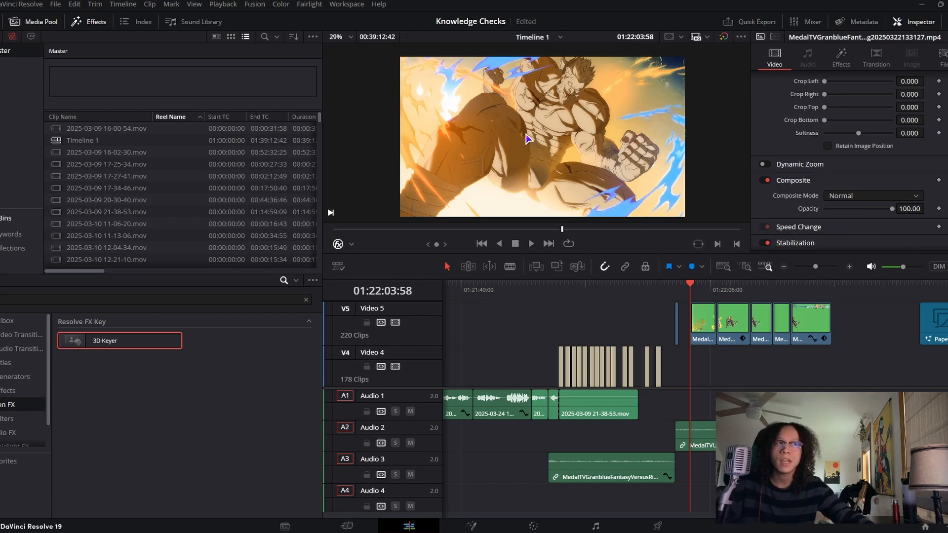
key("space")
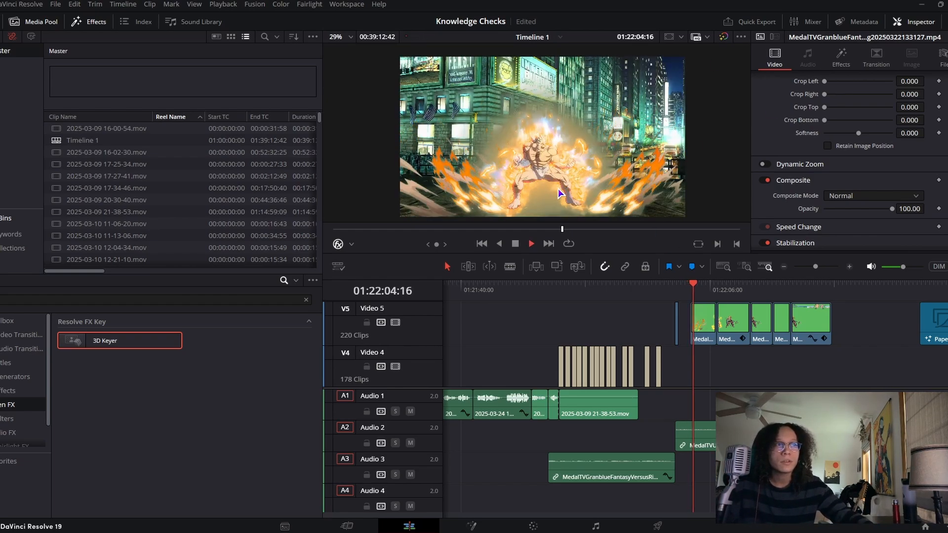
key("space")
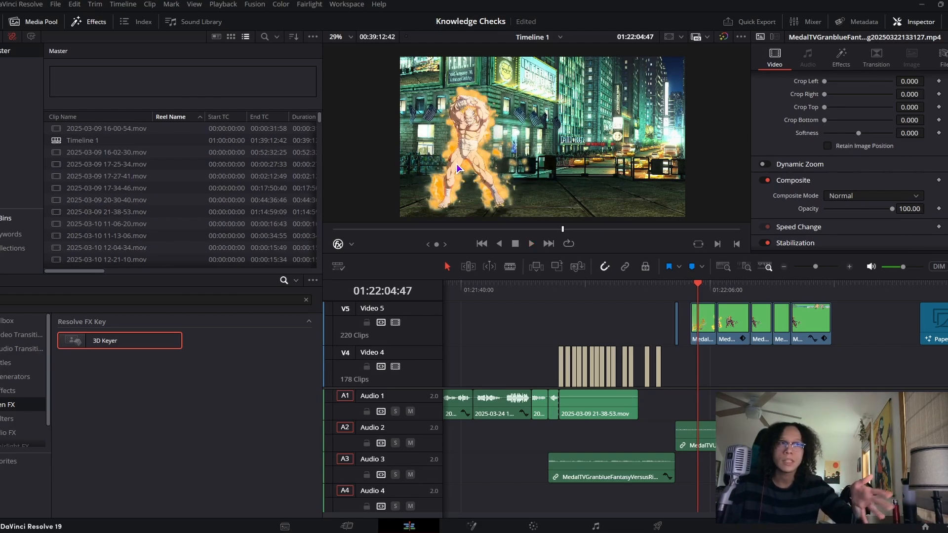
Locate the space battle scene near the timeline's start and play it back to 01:00:38:38
key("shift+z")
left_click(512, 284)
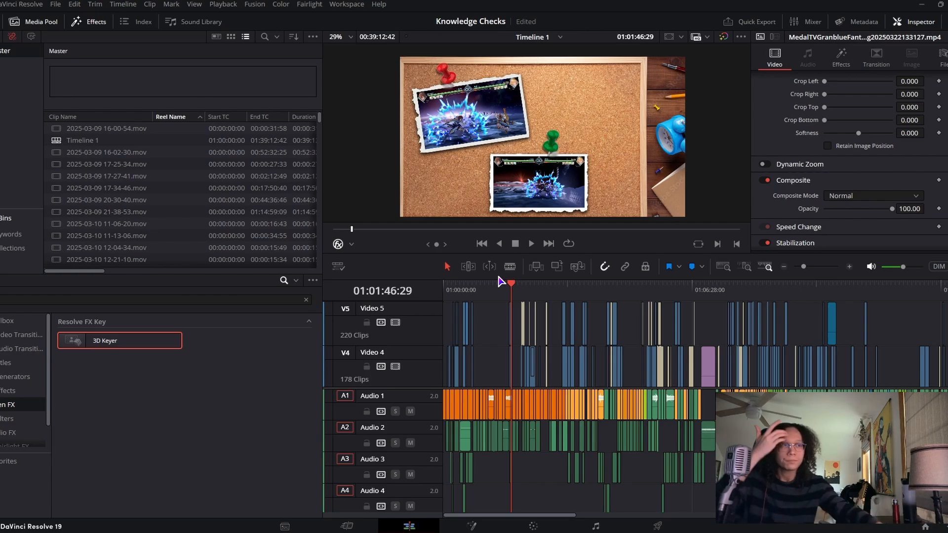
left_click_drag(714, 291, 742, 294)
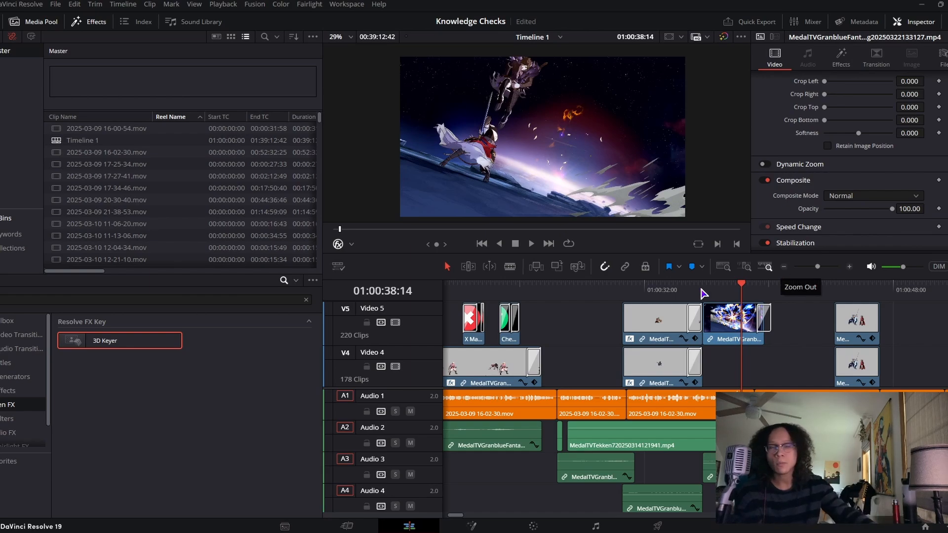
key("space")
left_click_drag(740, 295, 731, 295)
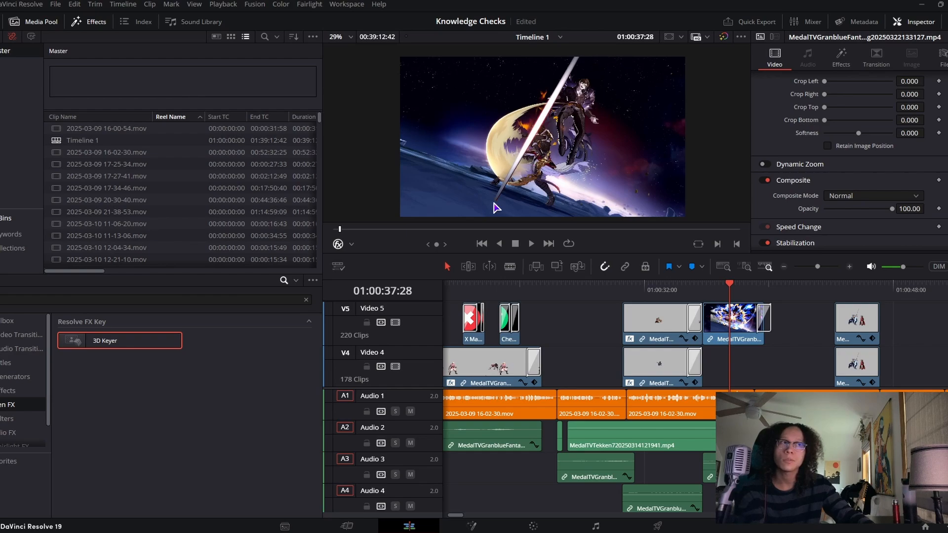
key("space")
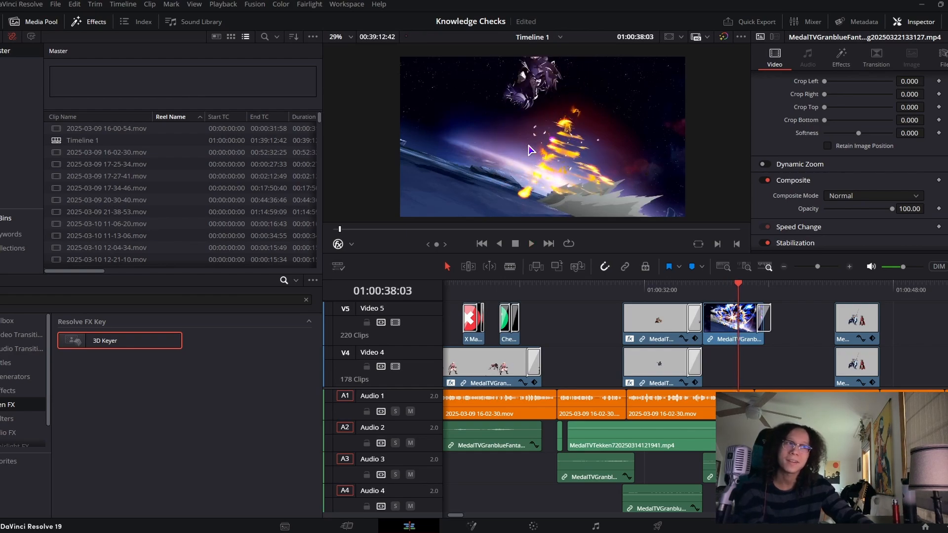
key("space")
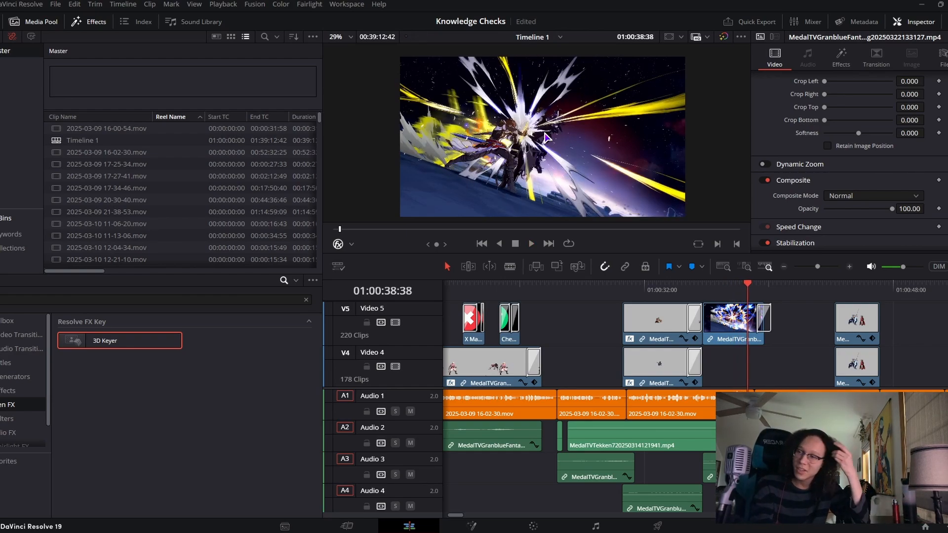
Examine the Drop Shadow settings of the cardboard box image on Video 2 at 01:00:45:17
scroll(548, 127, "down", 1)
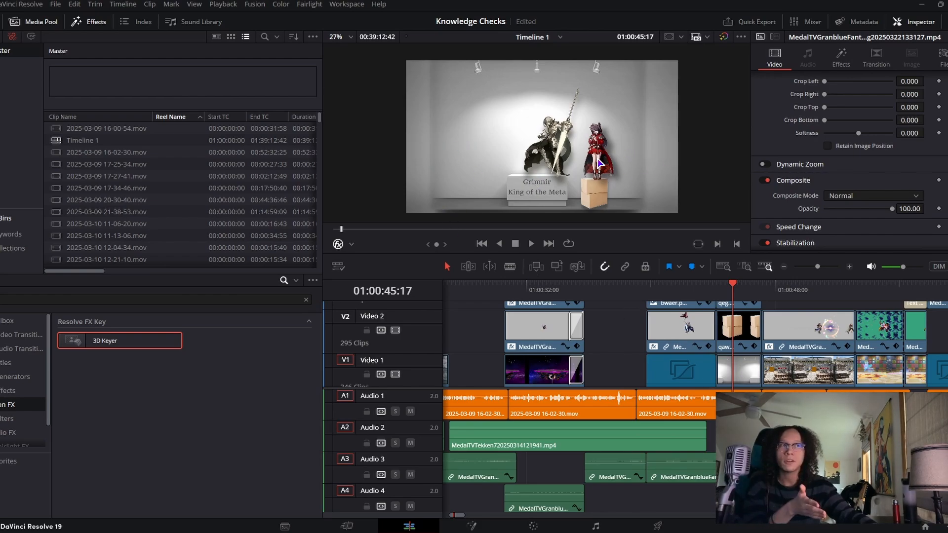
left_click(730, 346)
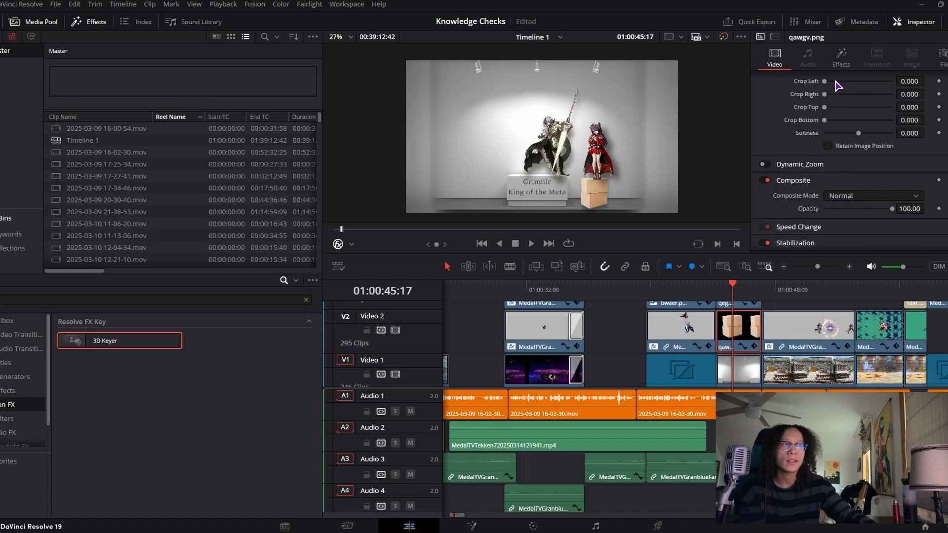
left_click(840, 59)
scroll(575, 202, "up", 3)
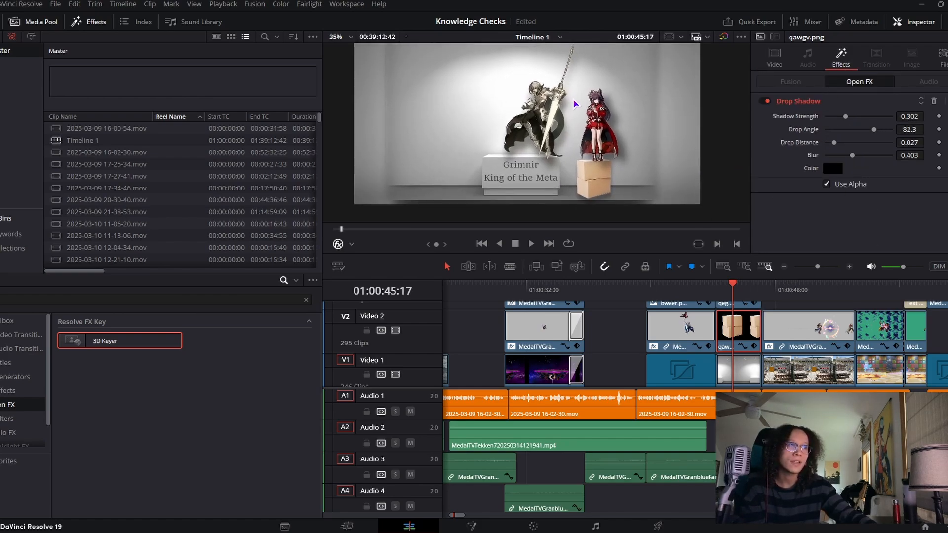
scroll(543, 113, "down", 2)
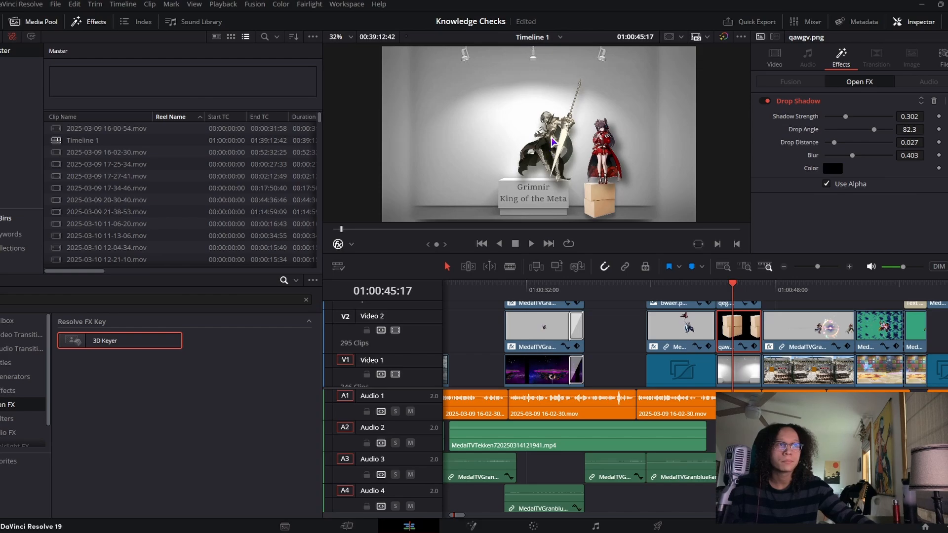
Play and scrub through the construction-site fence scene, checking how the character composites between 01:00:48:58 and 01:00:53:14
key("space")
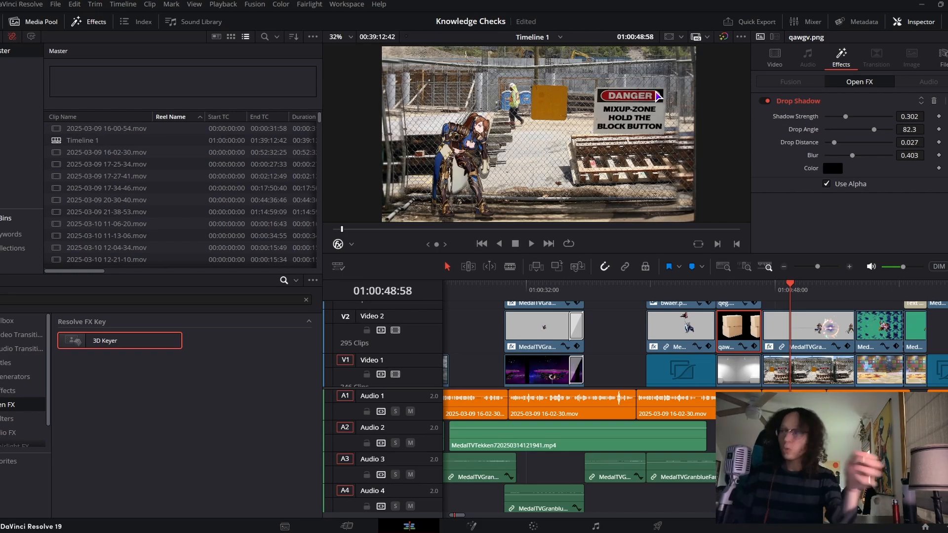
left_click(826, 288)
left_click_drag(826, 302, 808, 273)
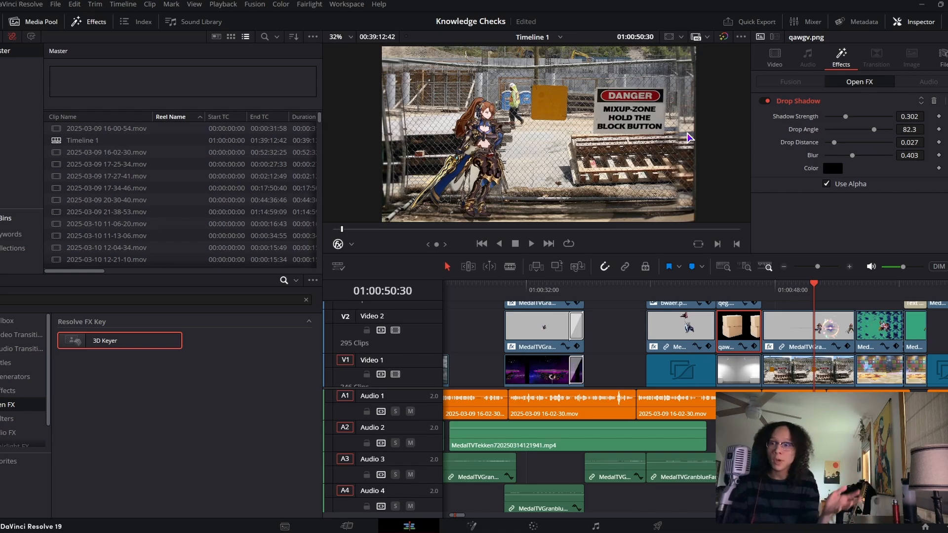
key("space")
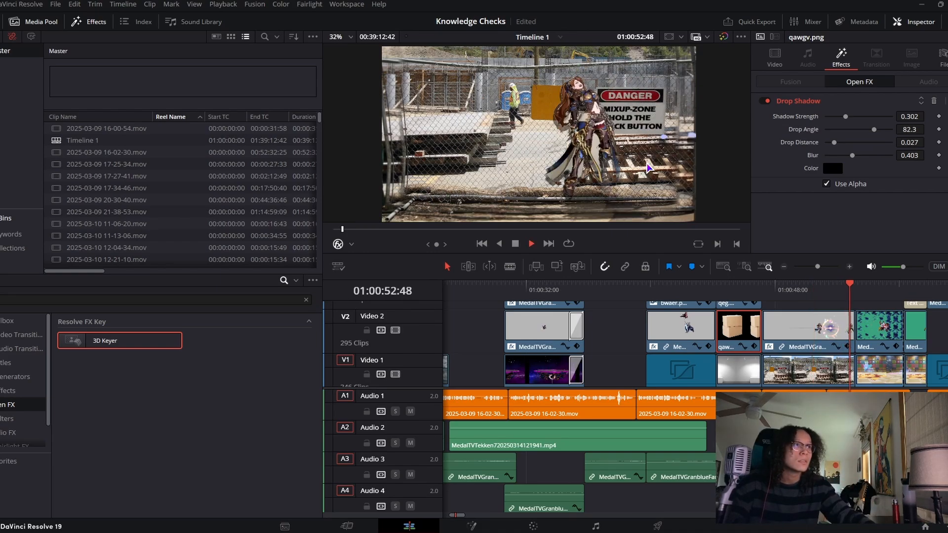
key("space")
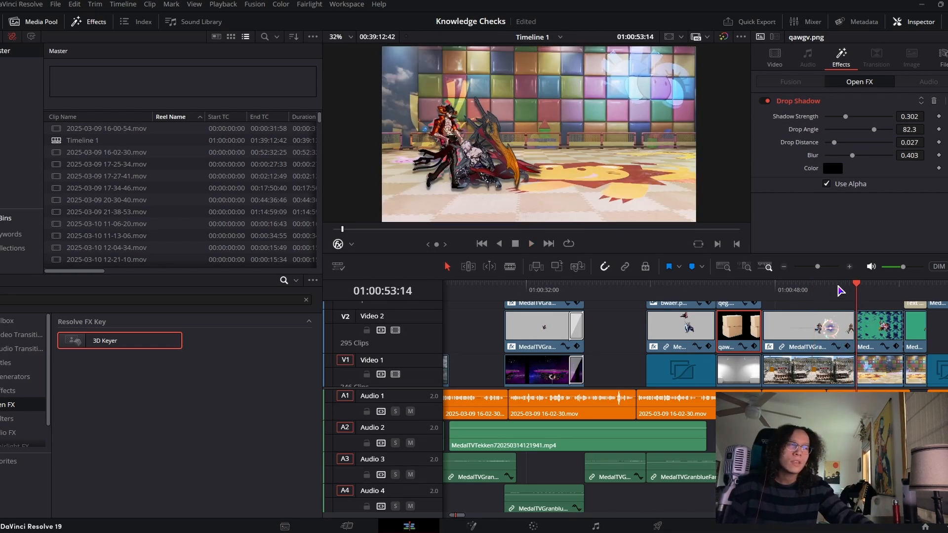
left_click_drag(840, 288, 847, 289)
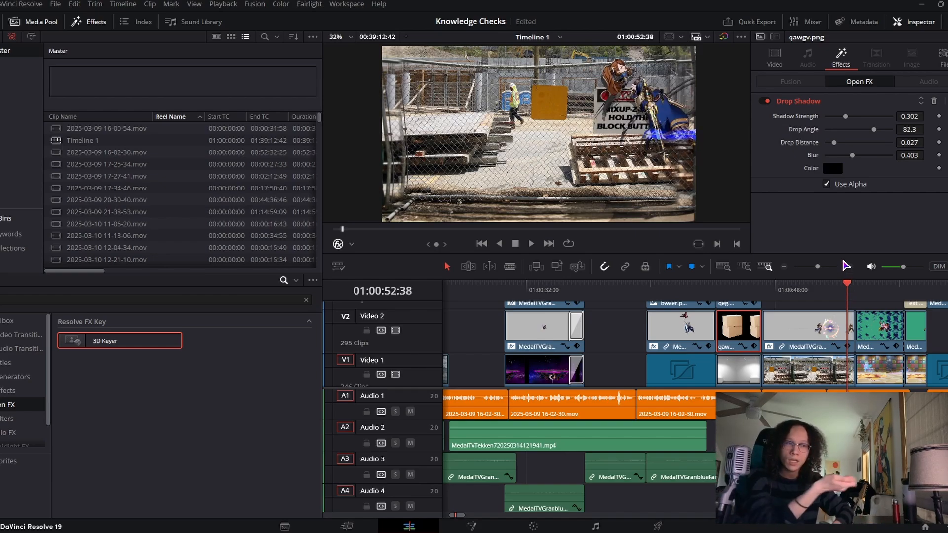
key("space")
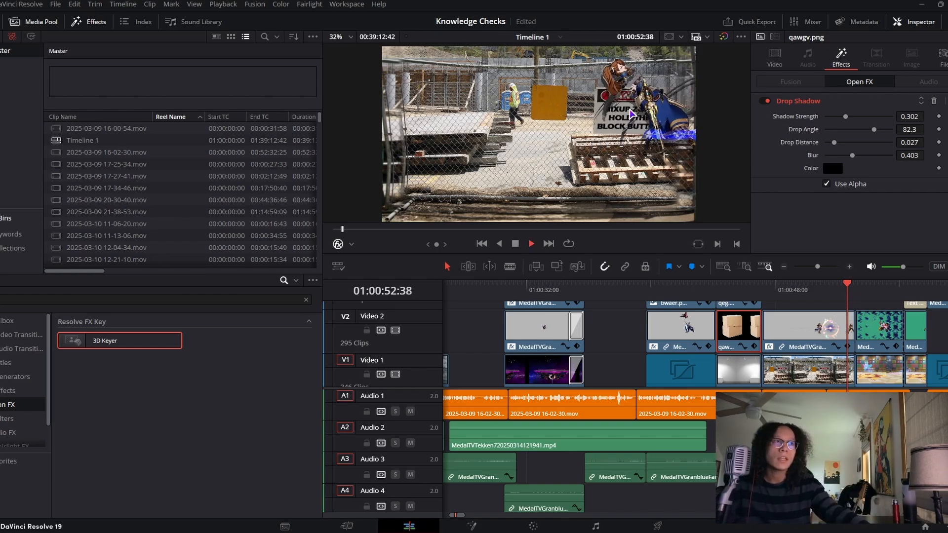
key("space")
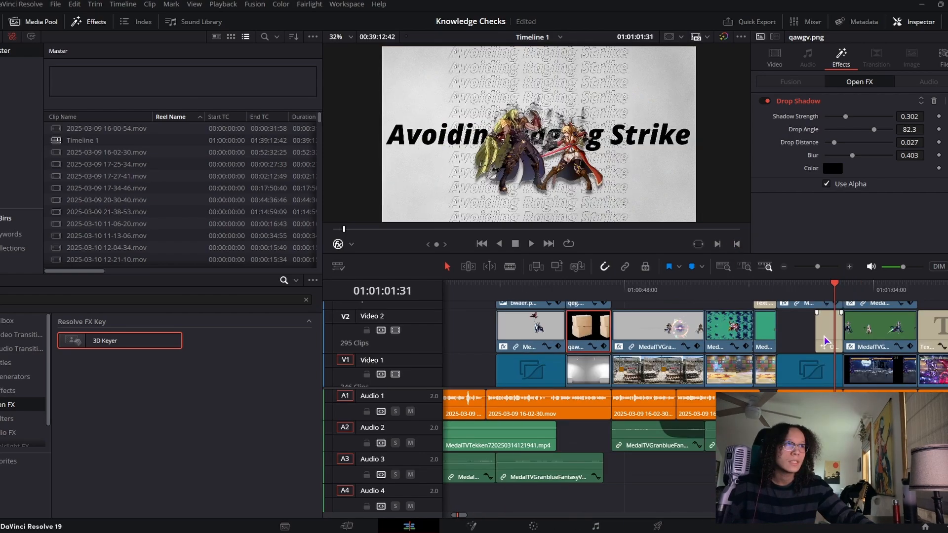
Inspect the Outline Repeat title on Video 2 and the transform settings of the moonlit ruins background on Video 1 at 01:01:02:14
left_click(832, 347)
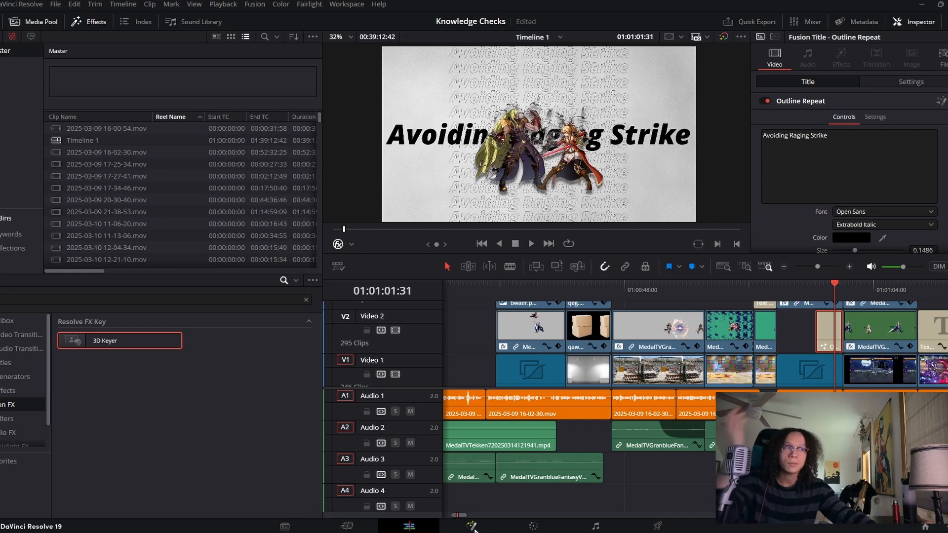
left_click_drag(458, 515, 461, 515)
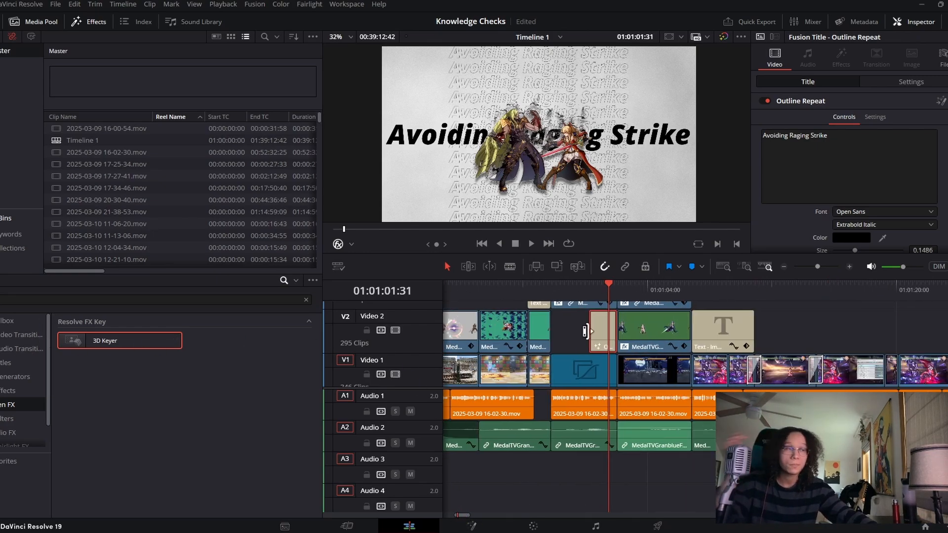
key("Down")
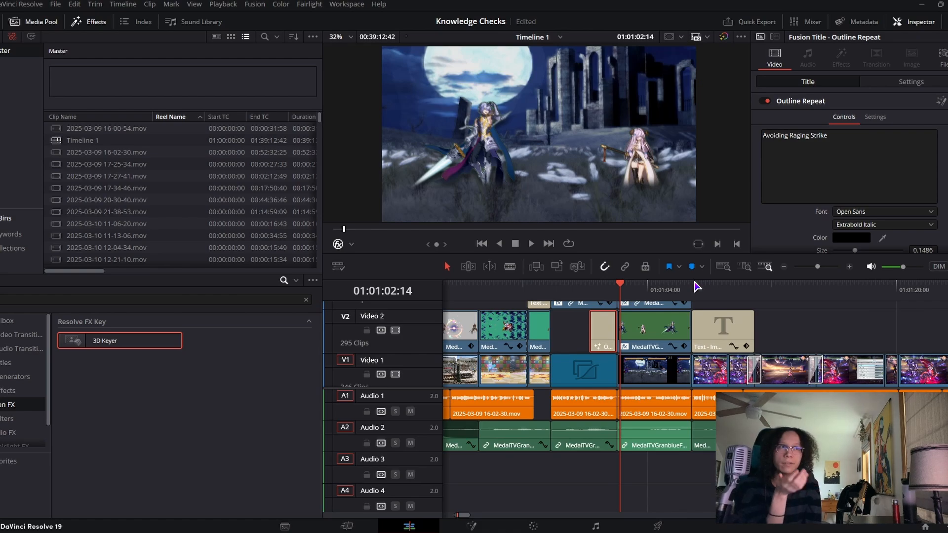
left_click(654, 360)
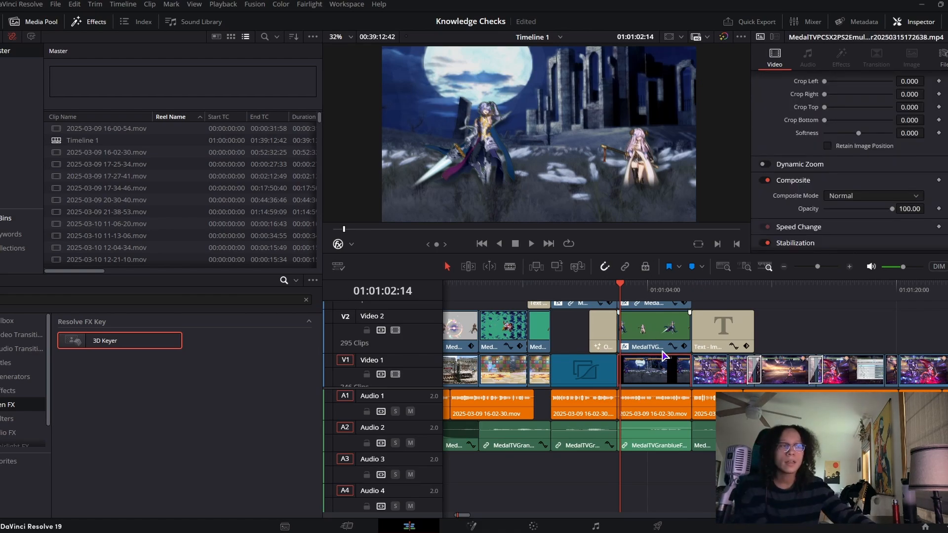
scroll(847, 92, "up", 4)
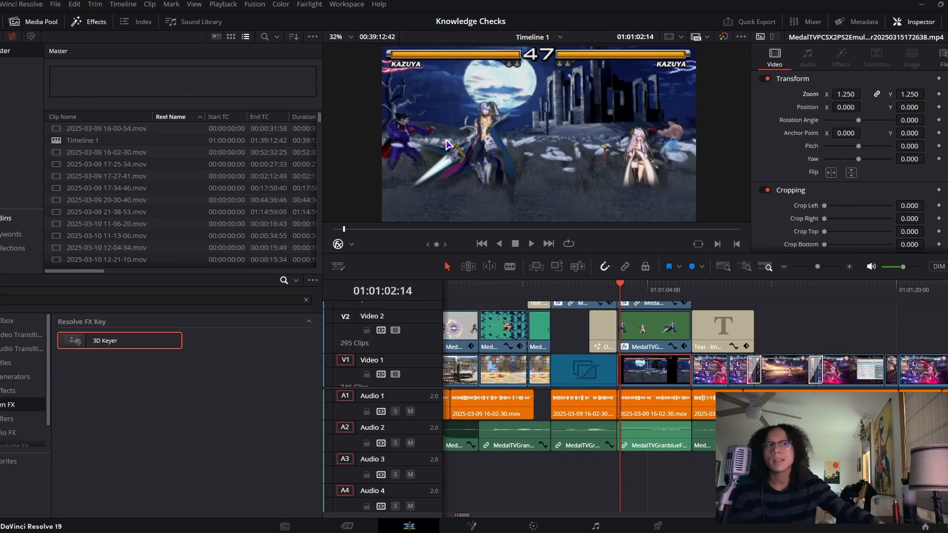
Scrub through the construction-site fence and colorful tiled-wall stage scenes, checking frames around 01:00:53:58 and 01:00:54:36
left_click(501, 289)
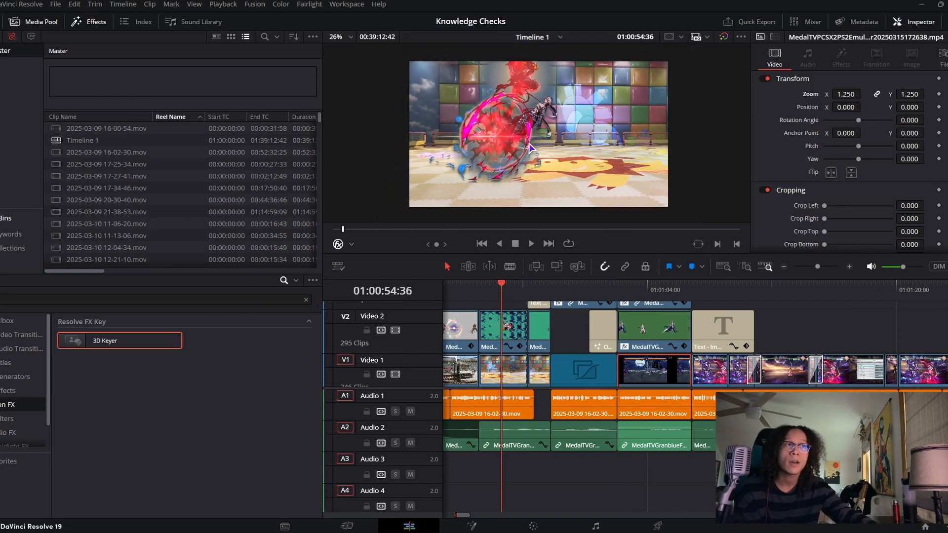
left_click(498, 288)
left_click_drag(502, 300, 493, 300)
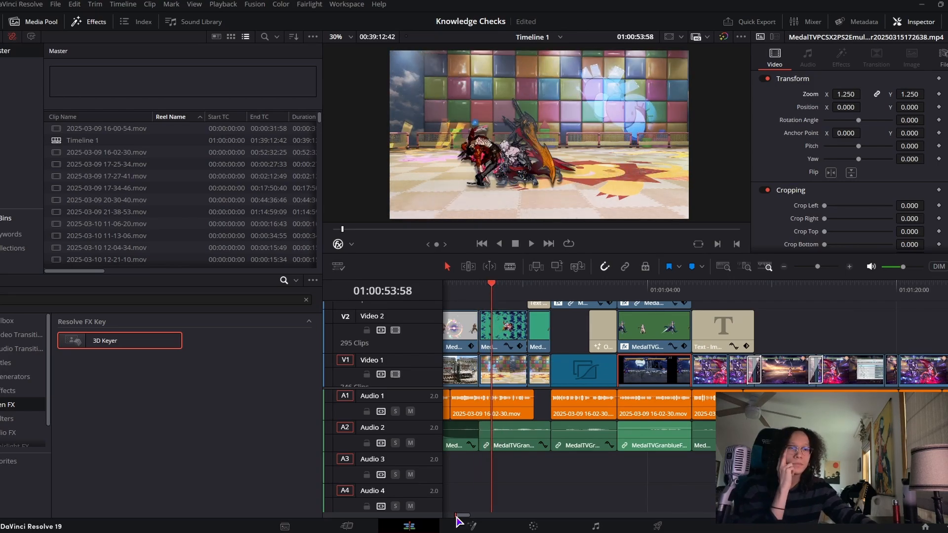
scroll(461, 520, "left", 3)
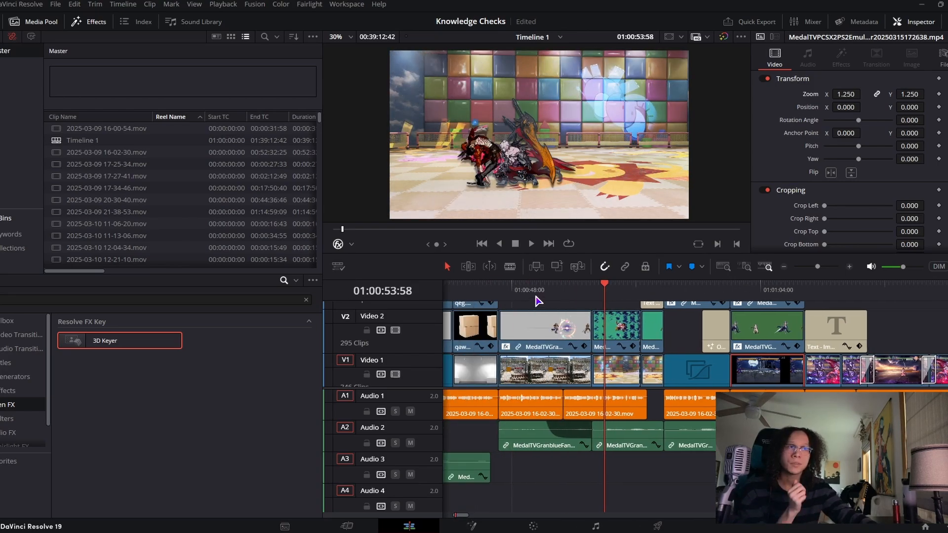
left_click_drag(538, 295, 600, 296)
Play and scrub the split-background space fight between 01:01:34:14 and 01:01:38:46, inspecting how the two backdrops meet
scroll(496, 450, "right", 4)
key("space")
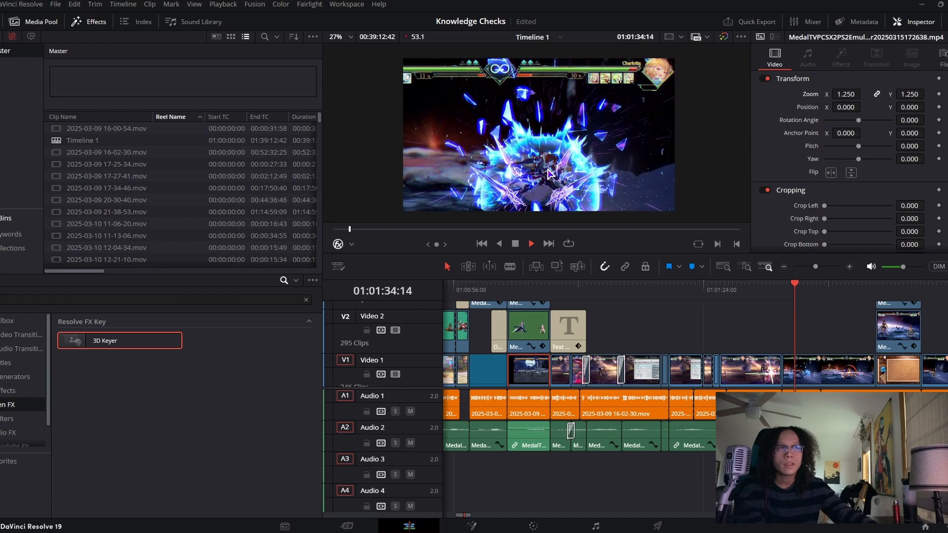
key("space")
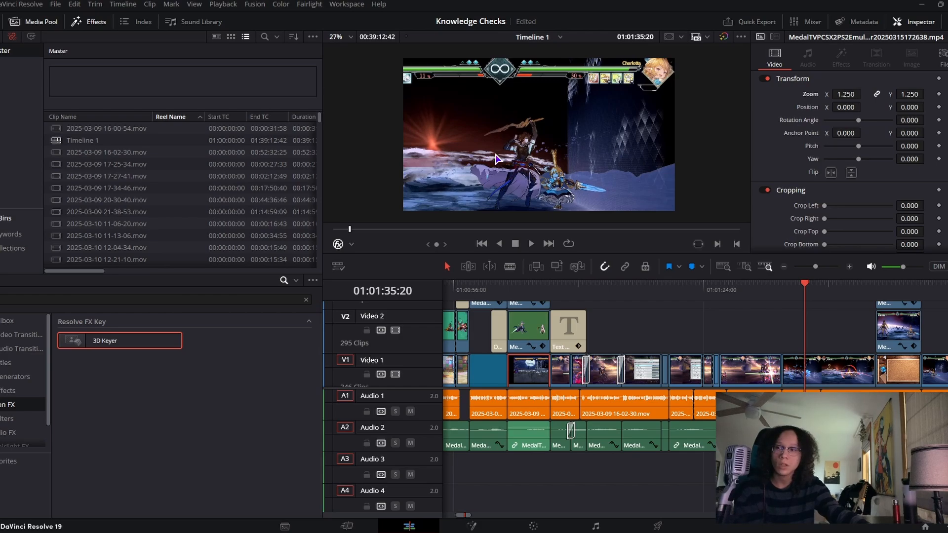
left_click_drag(820, 288, 839, 299)
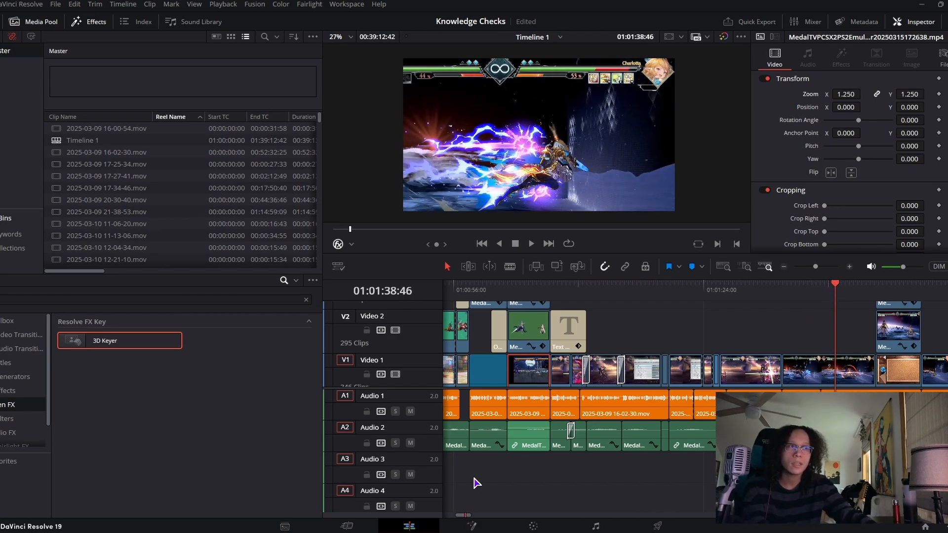
scroll(508, 198, "down", 1)
scroll(509, 198, "up", 3)
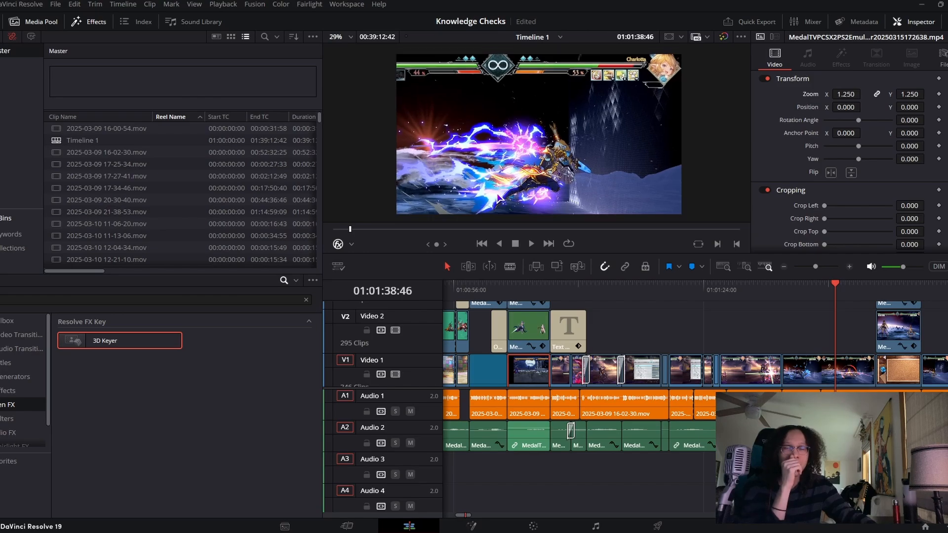
Locate the corkboard scene at 01:01:44:20 and examine the Paper Edge effect on the pinned clip on Video 2
left_click(478, 516)
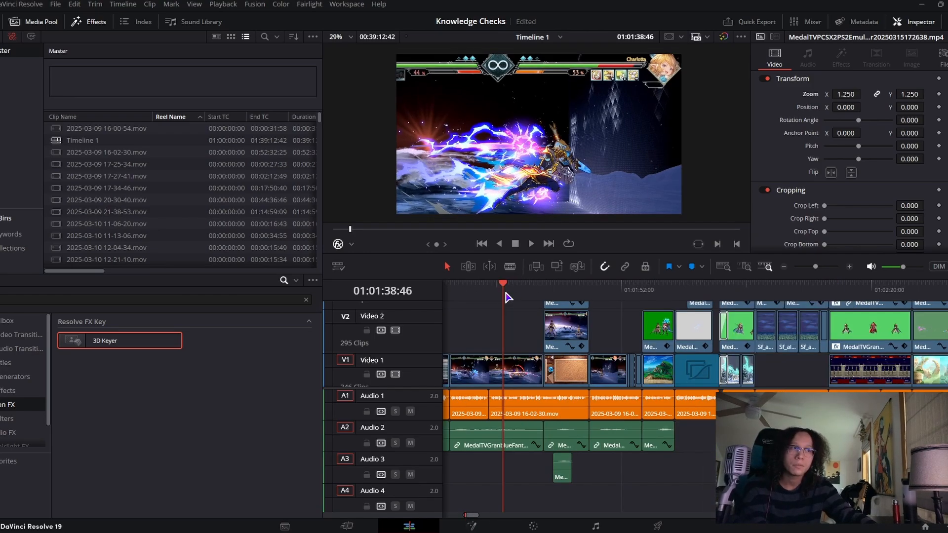
left_click(552, 323)
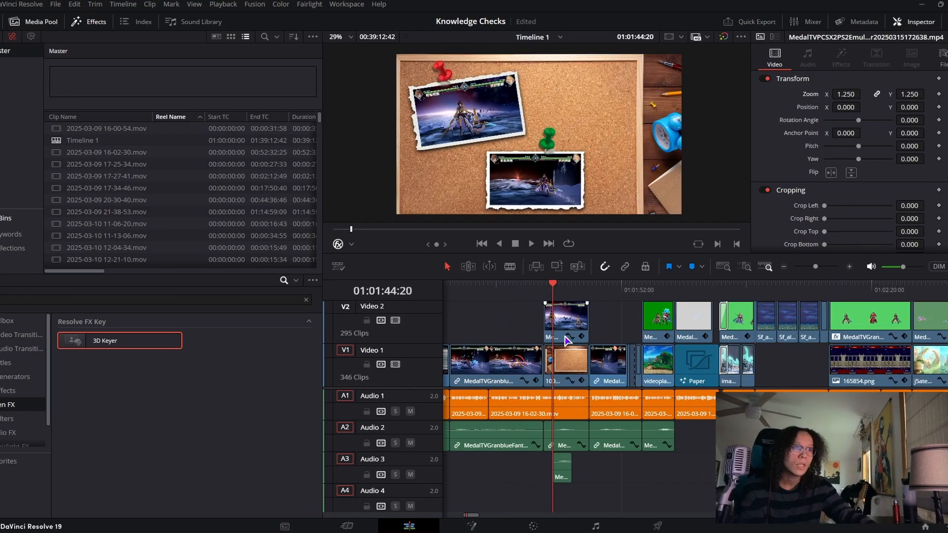
left_click(841, 59)
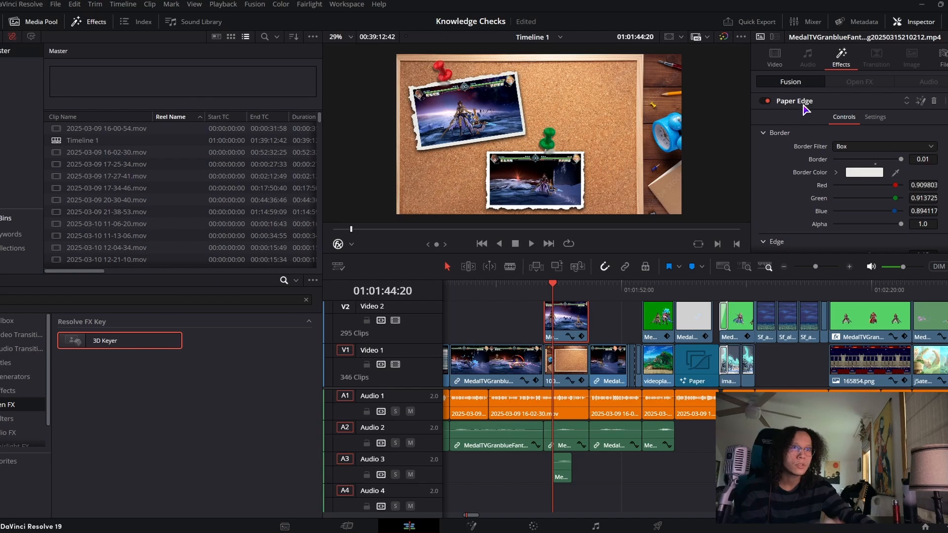
left_click(804, 103)
Clear the effects library search and find Paper Edge among the Fusion effects
left_click(306, 299)
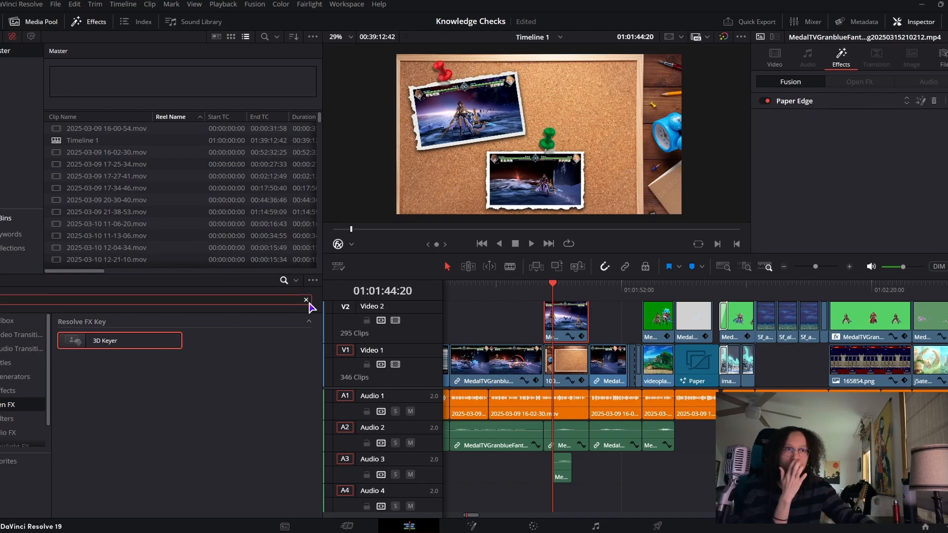
left_click(23, 391)
scroll(229, 364, "down", 2)
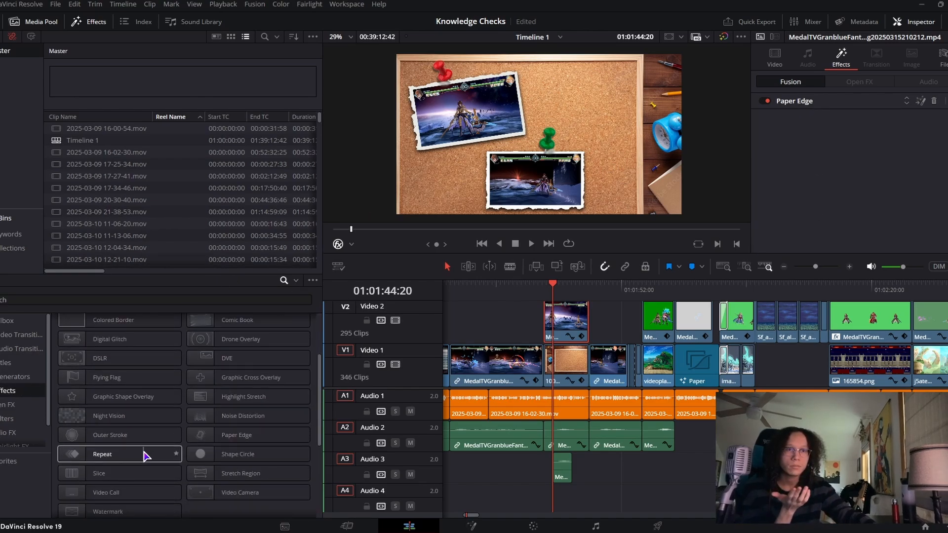
Examine the Drop Shadow and transform settings of the upper thumbtack image above Video 4, switching its track off and on
scroll(567, 341, "up", 3)
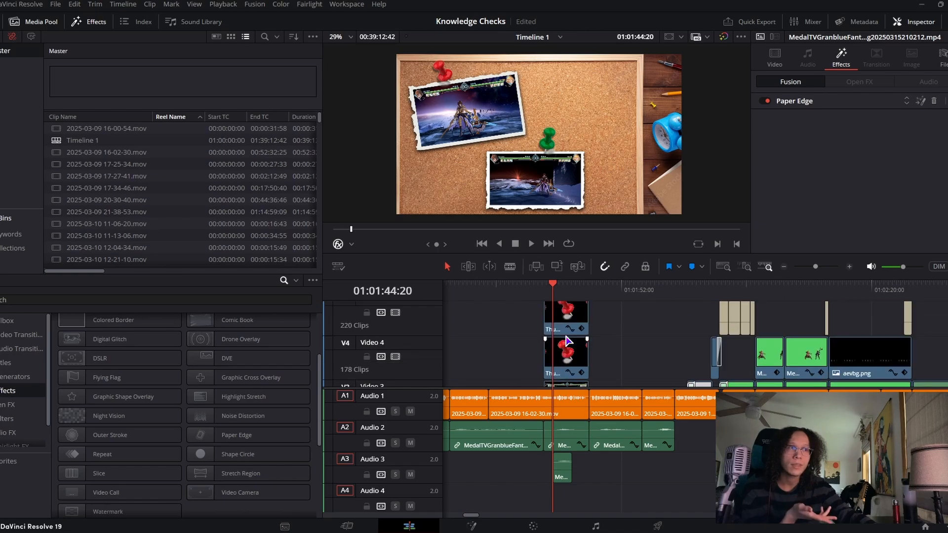
left_click(568, 327)
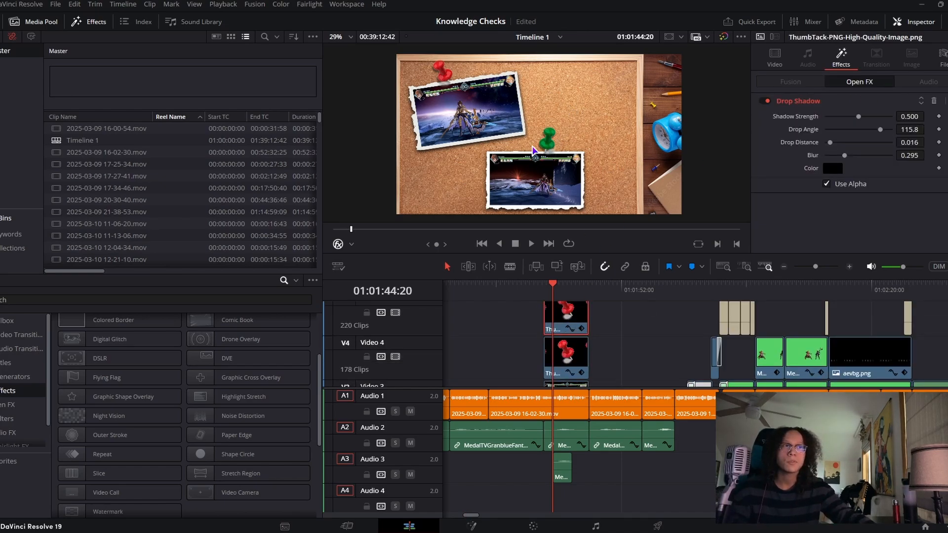
left_click(774, 57)
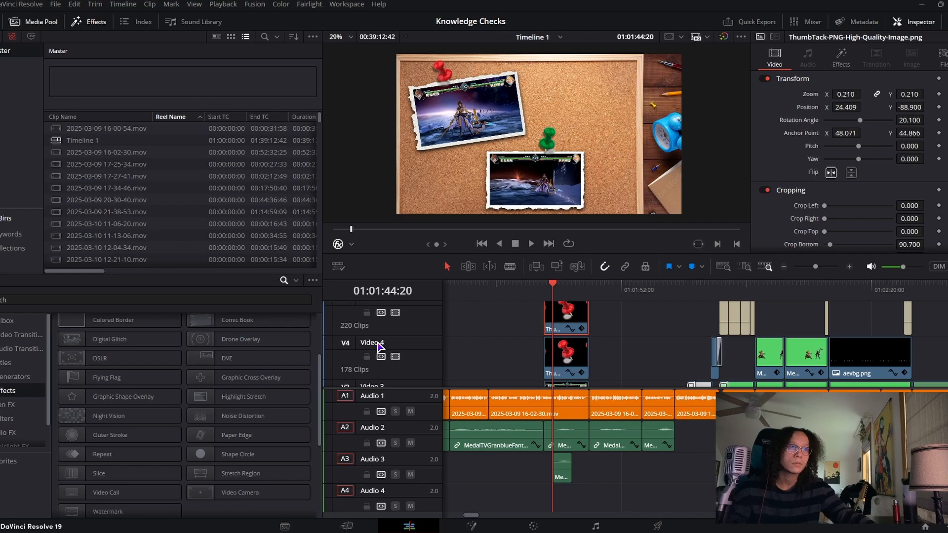
left_click(399, 314)
left_click(399, 315)
scroll(641, 331, "down", 4)
Inspect the rainy neon street scene at 01:02:04:50, including the image0.gif background and the vertically flipped reflection clip on Video 2
left_click(735, 289)
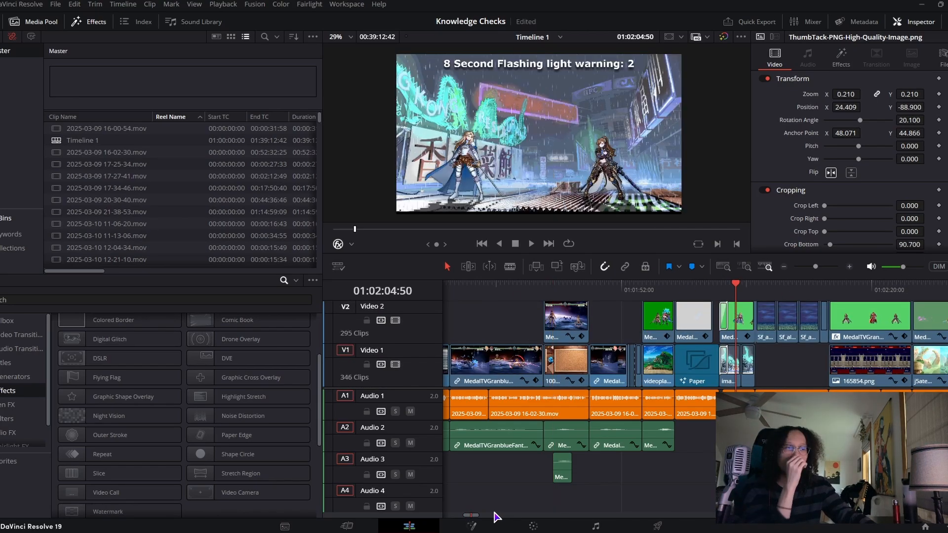
left_click_drag(469, 516, 473, 516)
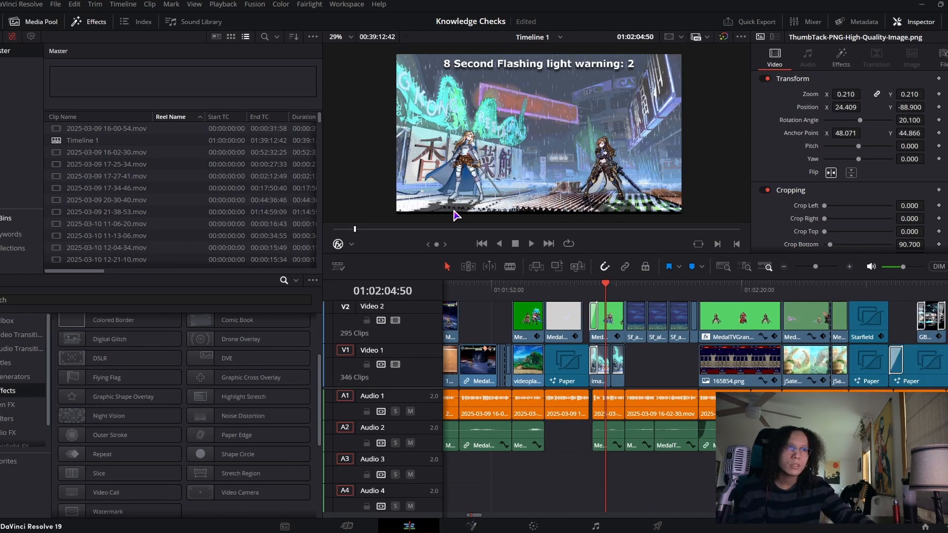
left_click(604, 381)
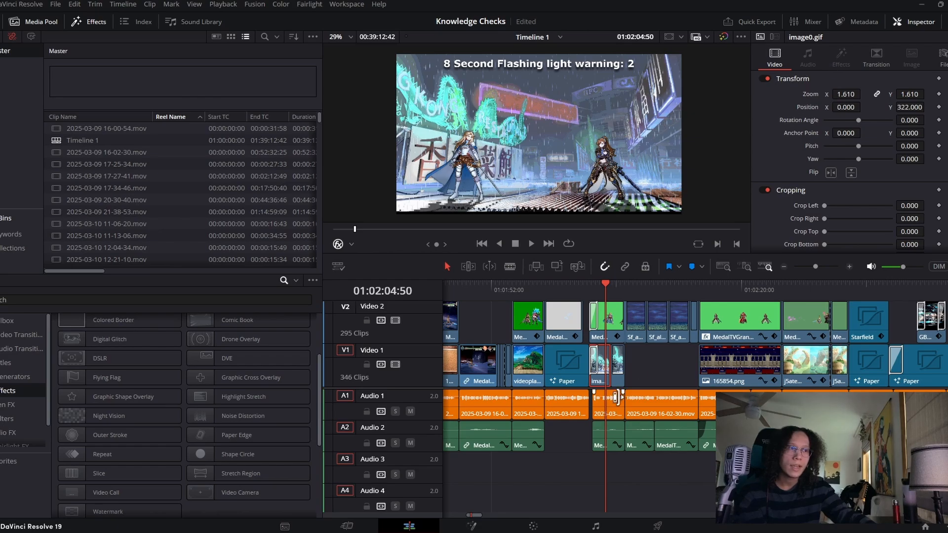
left_click(617, 317)
left_click(795, 245)
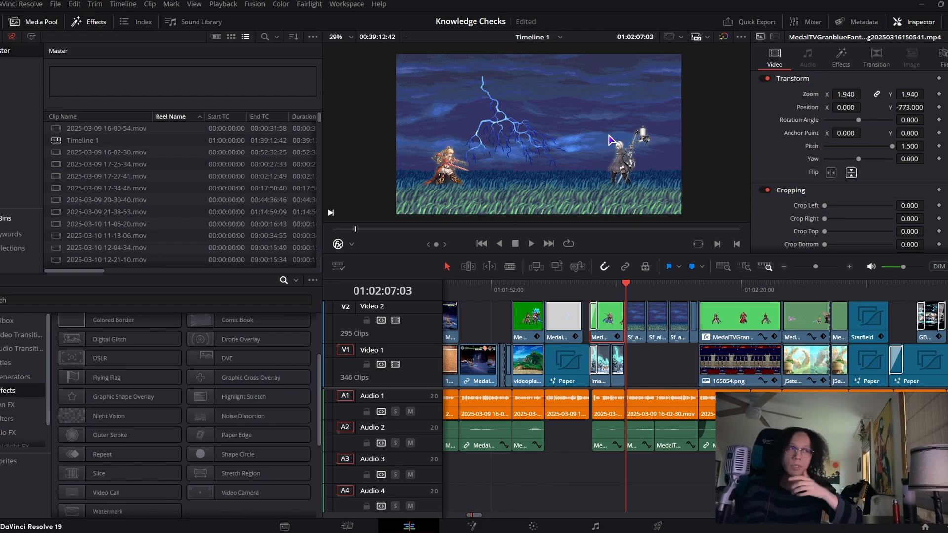
Step frame by frame through the lightning flash over the grass field near 01:02:08:23 and inspect the characters up close
left_click(637, 288)
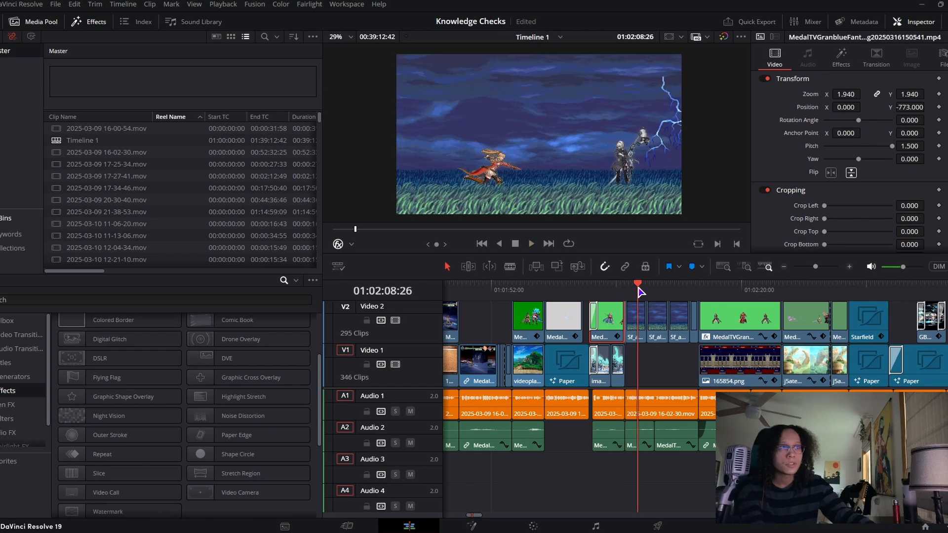
left_click(637, 287)
key("Right")
key("Right")
key("Right")
key("Right")
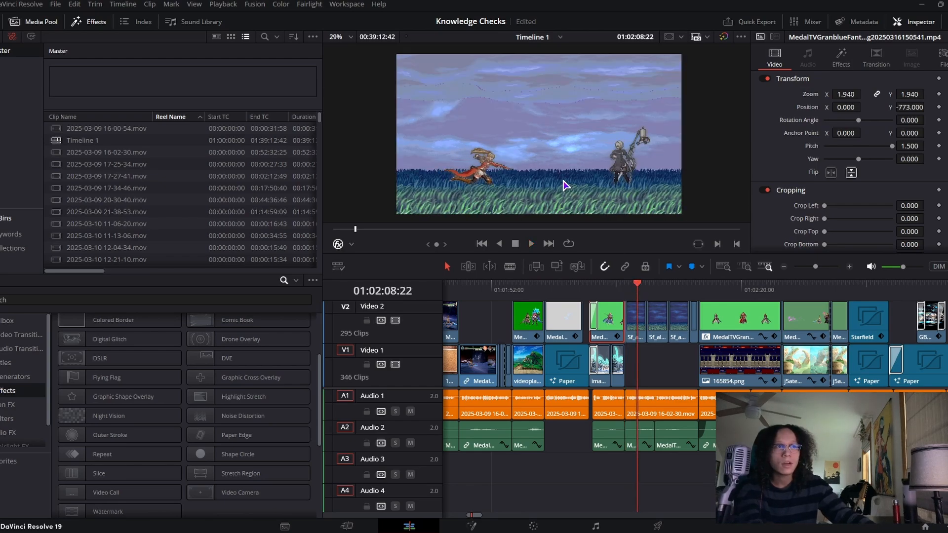
scroll(648, 160, "up", 4)
left_click_drag(642, 160, 717, 138)
scroll(437, 110, "up", 3)
scroll(519, 163, "down", 5)
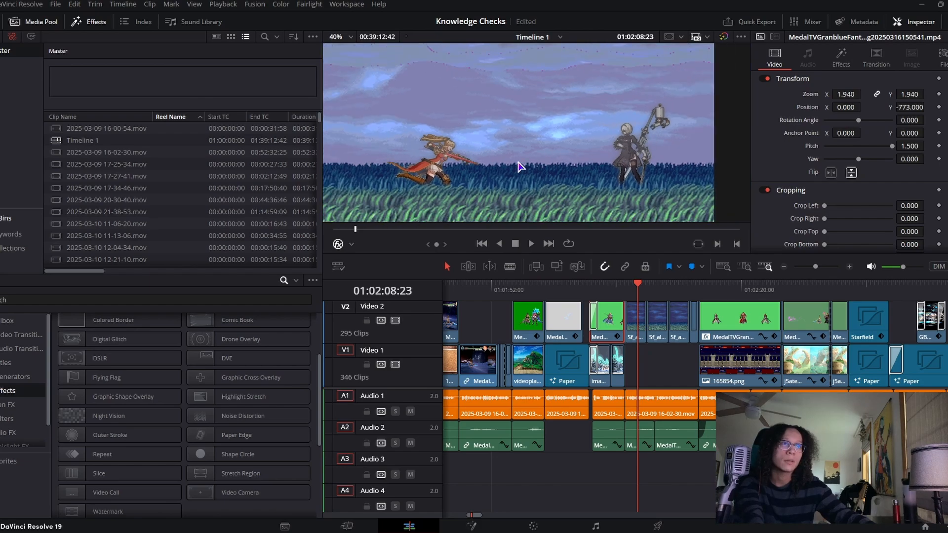
scroll(514, 164, "down", 1)
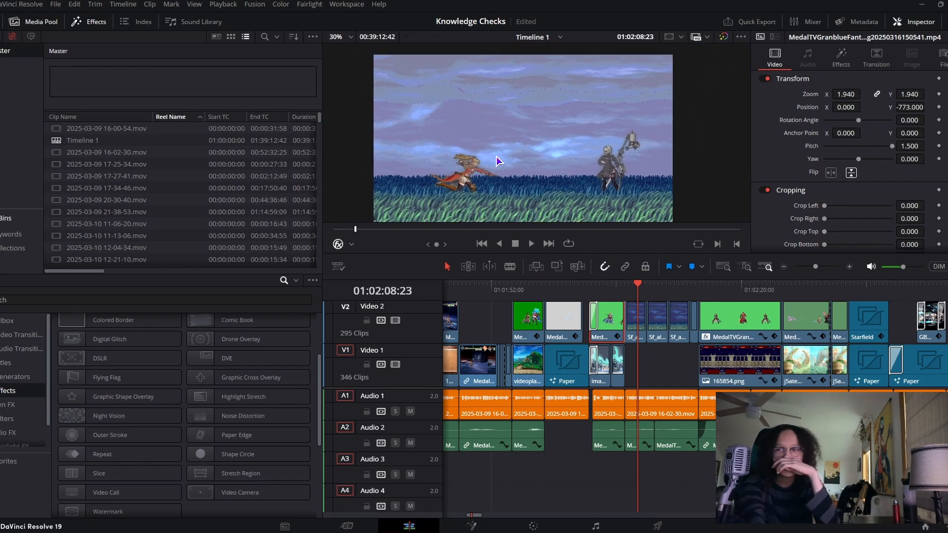
Isolate the grass field scene's character silhouettes by disabling Video 2 and Video 3, and re-enable both tracks
scroll(648, 348, "up", 4)
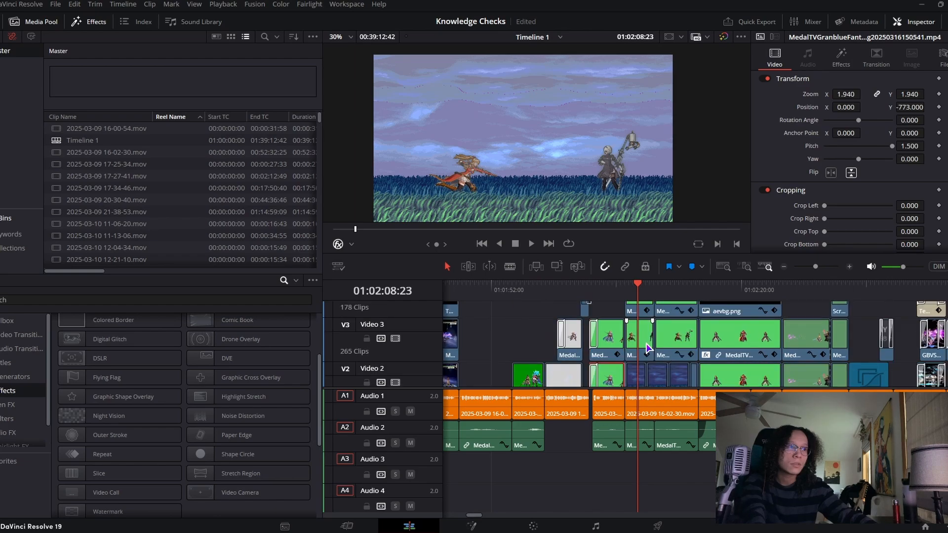
left_click(648, 349)
scroll(396, 349, "up", 4)
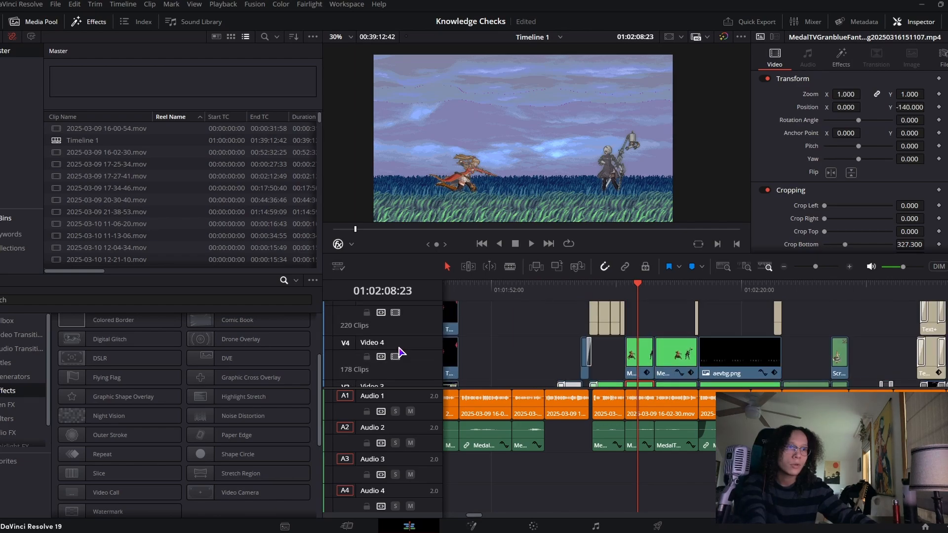
scroll(397, 363, "down", 4)
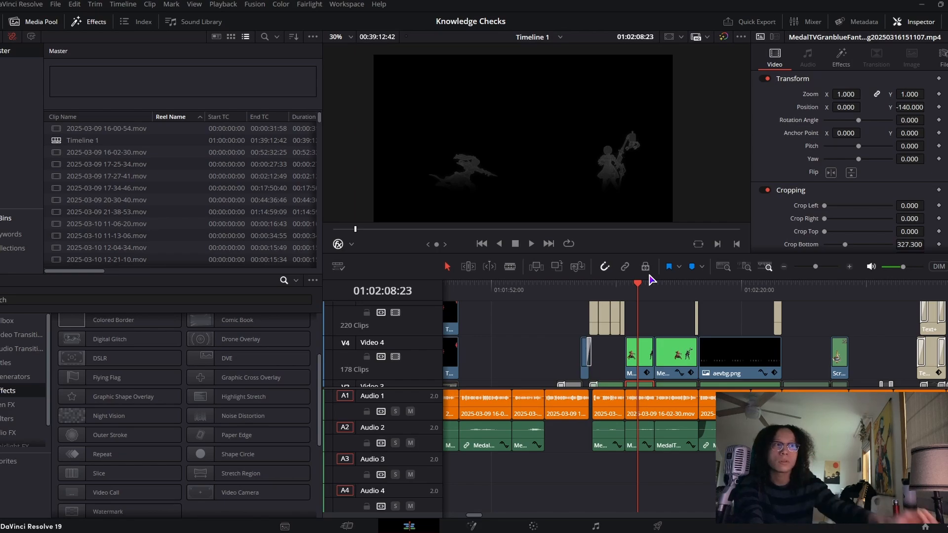
scroll(363, 352, "down", 3)
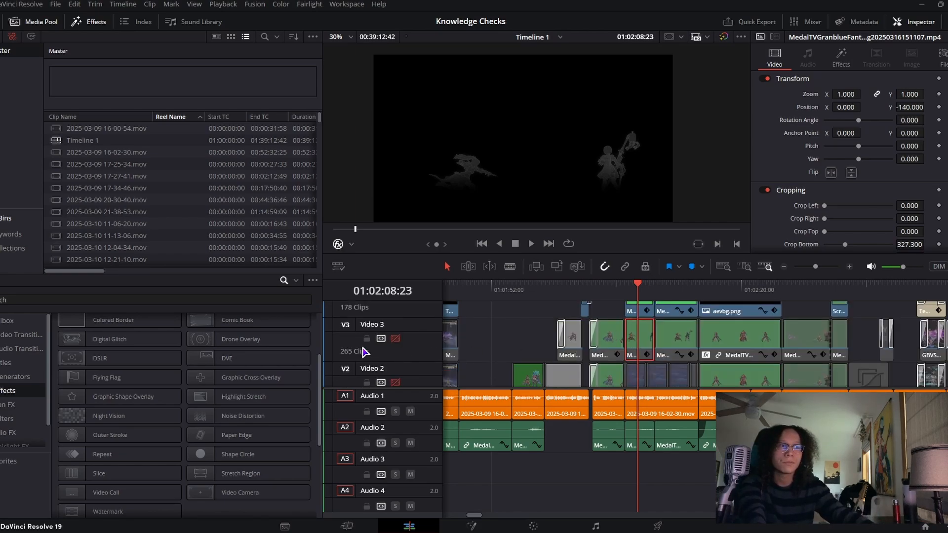
left_click(396, 338)
left_click(396, 382)
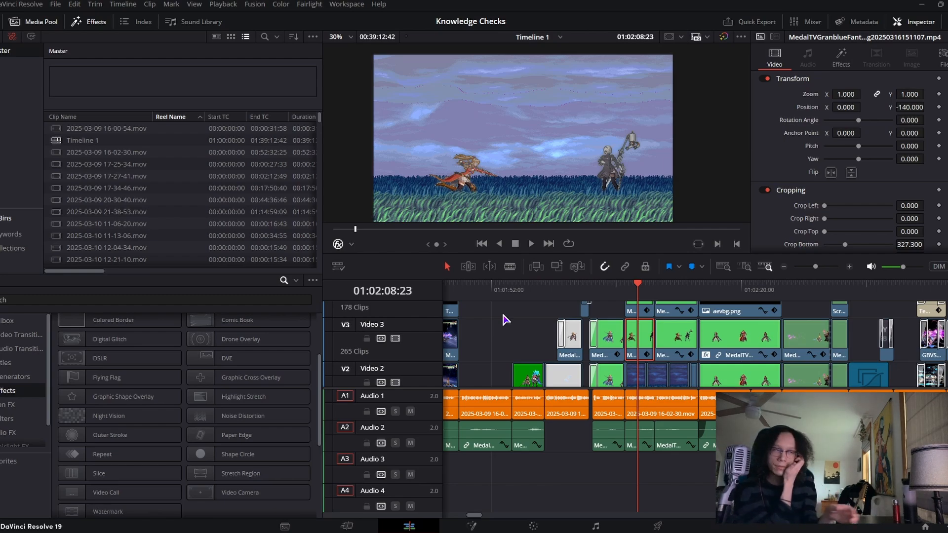
Review the lightning strike scene over the grass field between 01:02:10:18 and 01:02:11:51
left_click(655, 290)
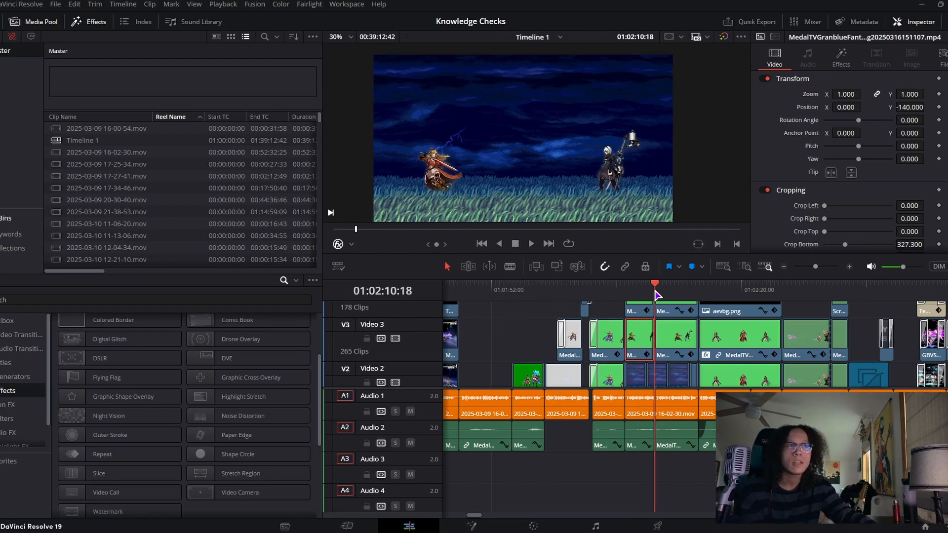
left_click(664, 295)
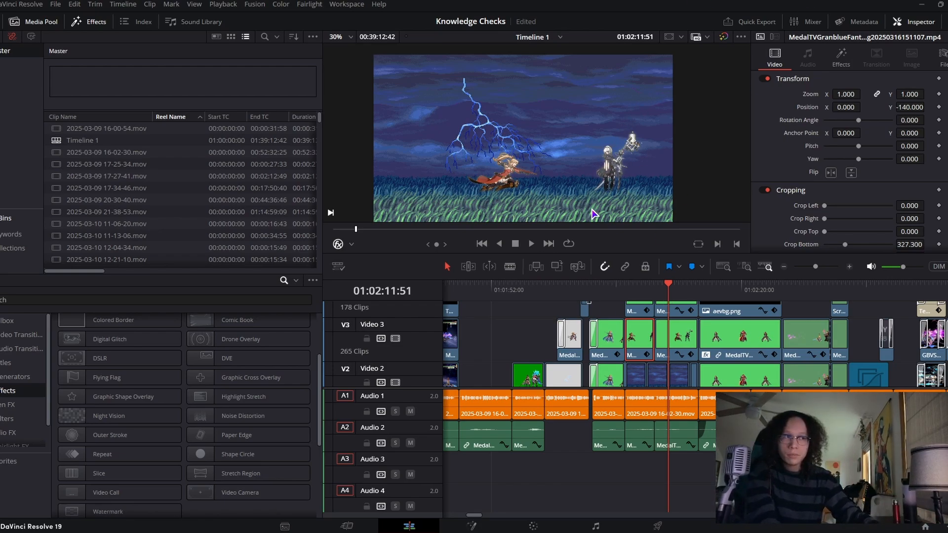
Compare the spiked wall scene at 01:02:17:50 with and without the aevbg.png foreground by disabling and re-enabling Video 4
left_click(644, 293)
left_click_drag(642, 291, 726, 340)
scroll(786, 204, "down", 3)
scroll(727, 341, "up", 3)
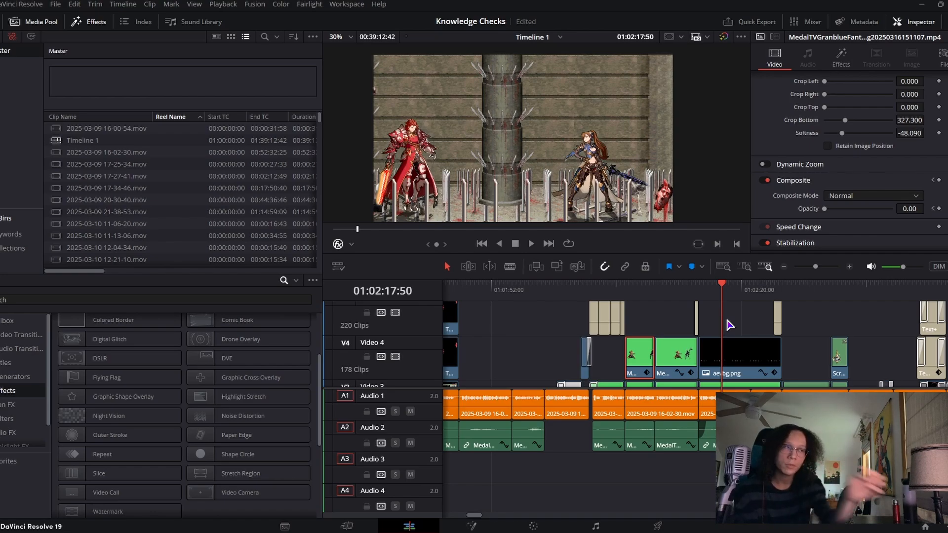
left_click(715, 346)
left_click(395, 357)
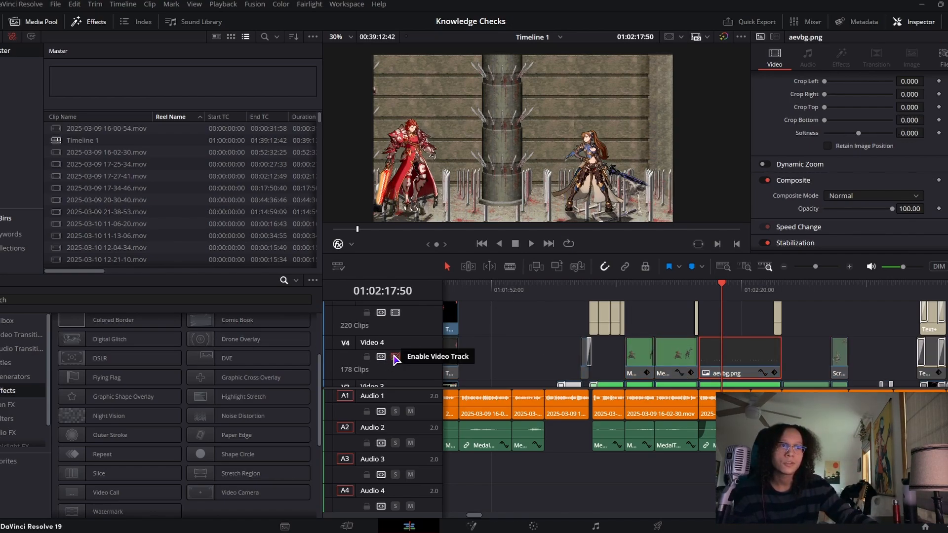
left_click(395, 356)
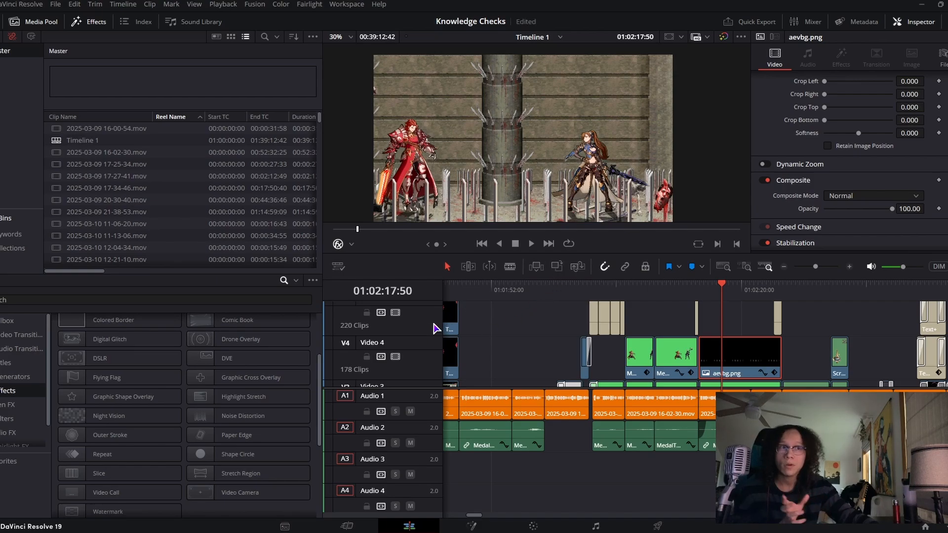
left_click(395, 356)
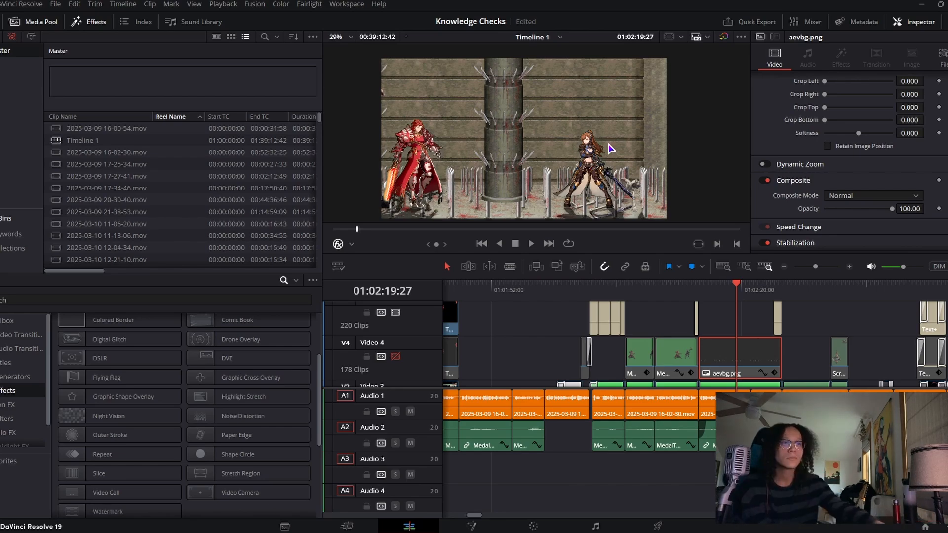
left_click(394, 356)
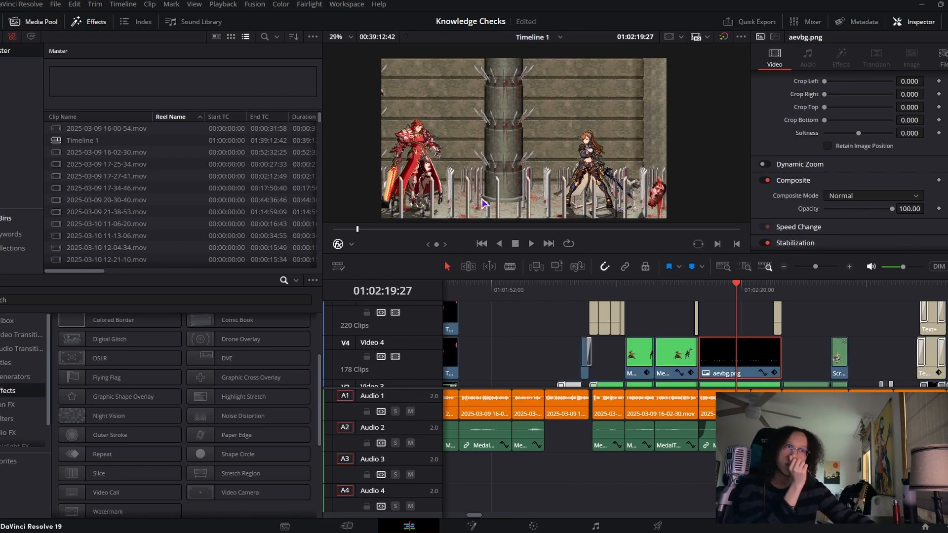
In the forest scene at 01:02:27:49, set the Video 2 reflection clip's Crop Top to 0, preview it, and restore the crop to about 717
scroll(763, 354, "down", 3)
left_click_drag(790, 285, 811, 290)
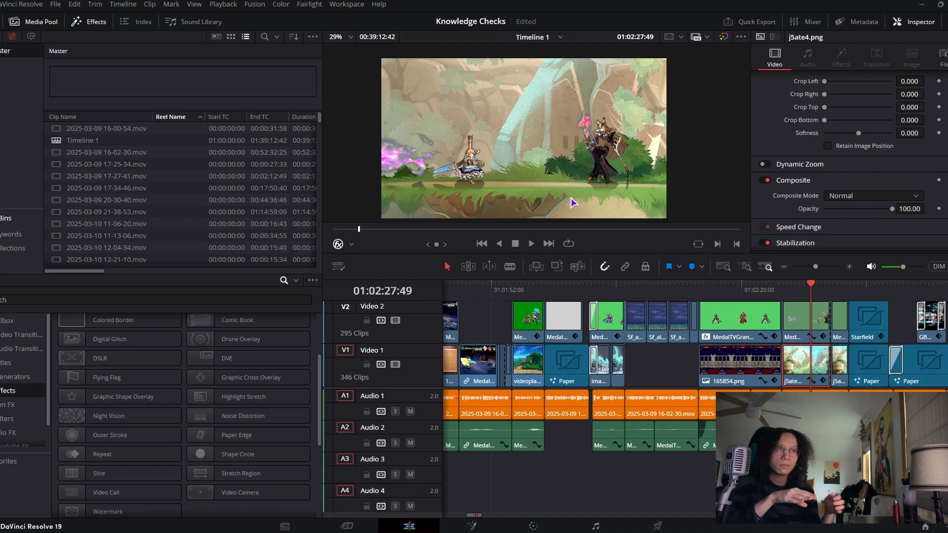
left_click(819, 321)
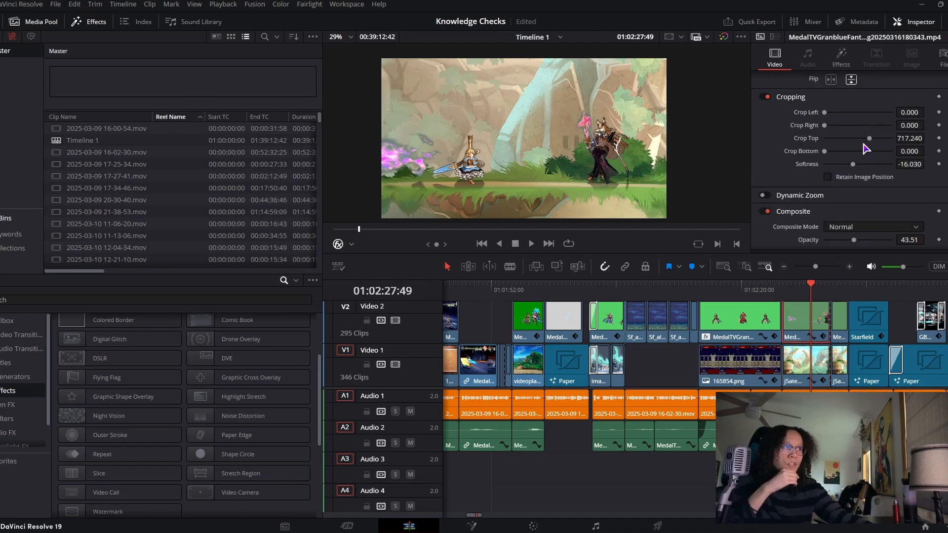
left_click_drag(865, 144, 810, 149)
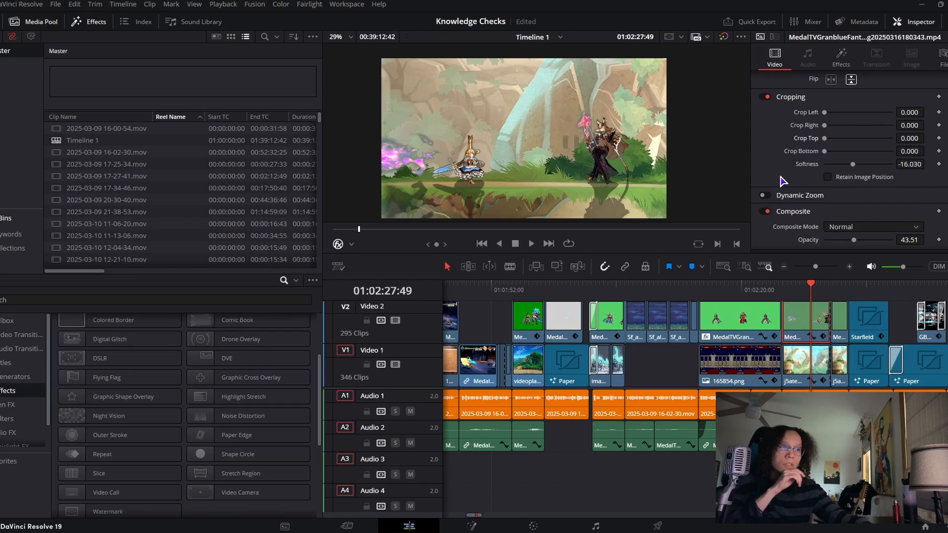
key("space")
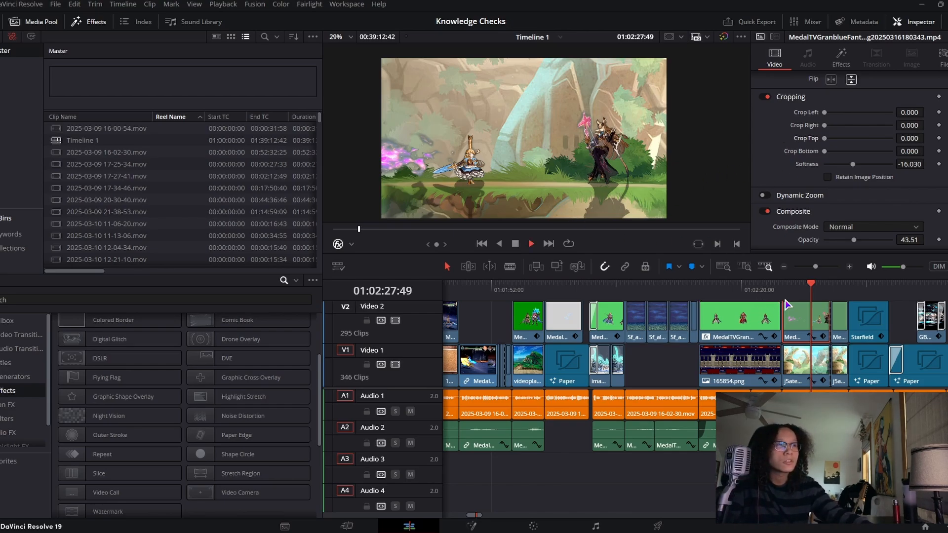
key("space")
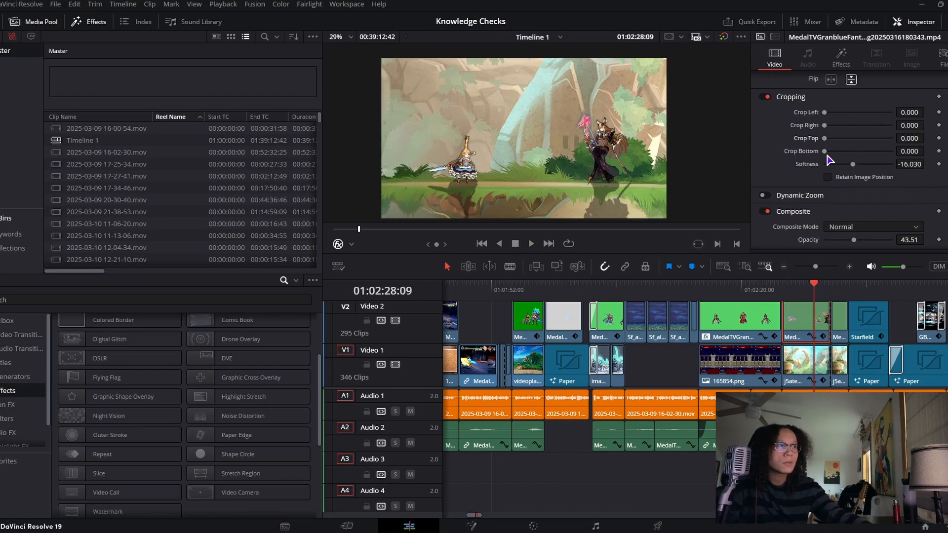
left_click_drag(823, 138, 869, 140)
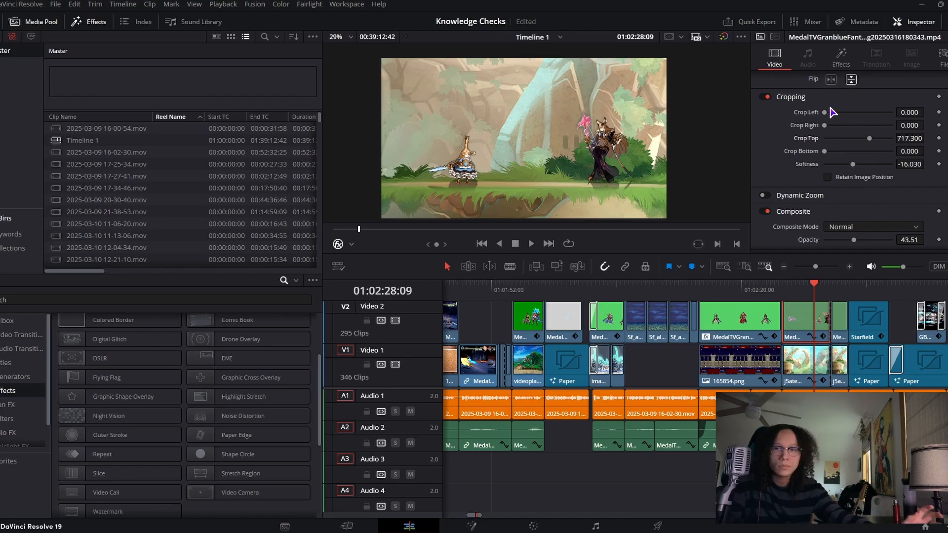
Review the PLAY TIME card's entrance over the paper background from 01:02:35:30, frame by frame and in playback
left_click(880, 285)
scroll(863, 364, "up", 3)
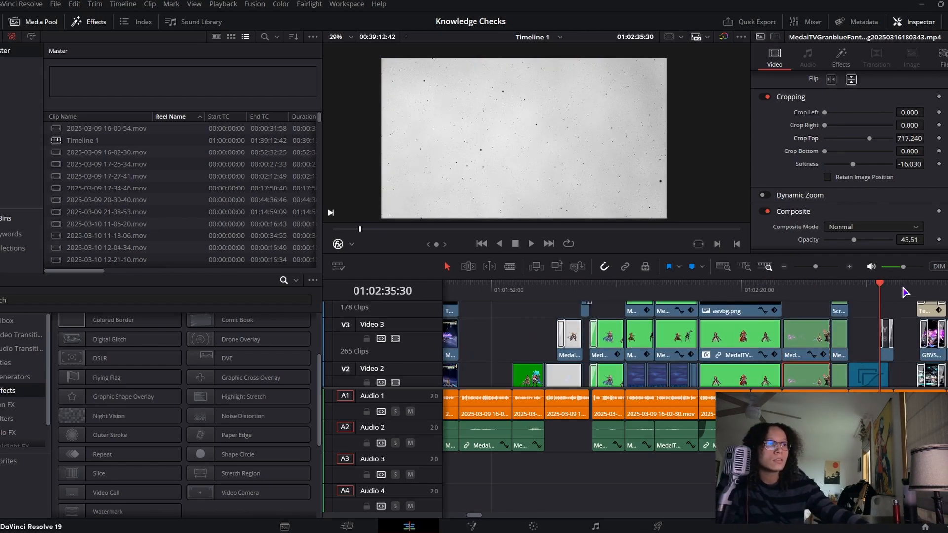
left_click_drag(815, 266, 826, 267)
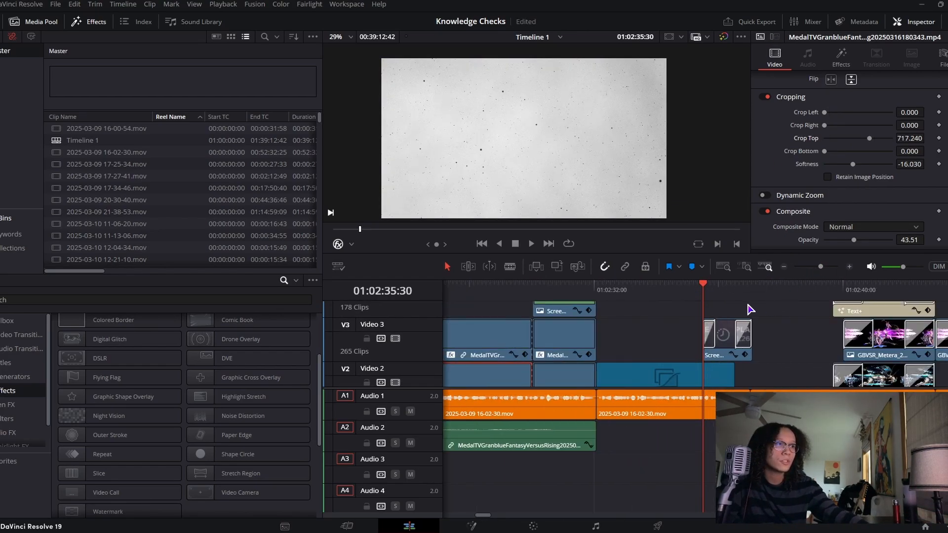
key("Right")
key("Right")
key("Right")
key("Right")
key("Right")
key("Right")
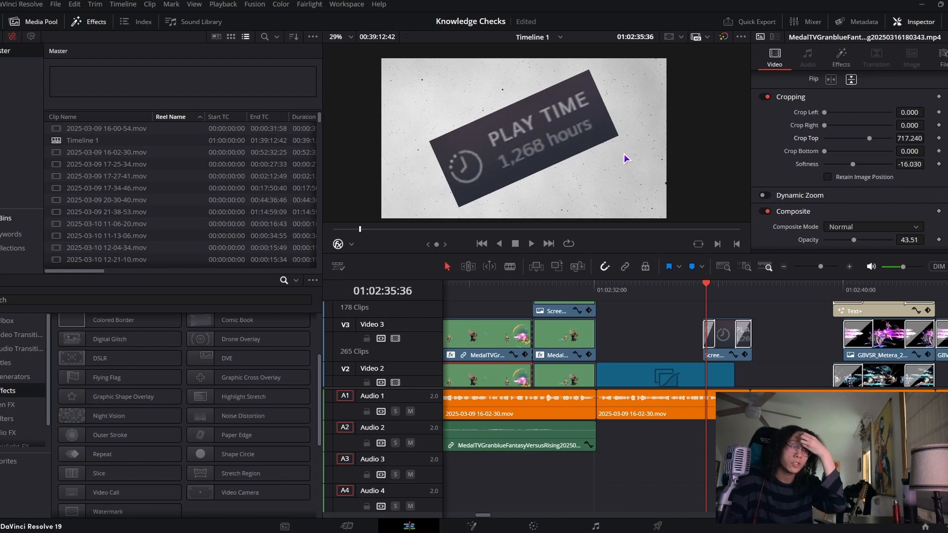
key("space")
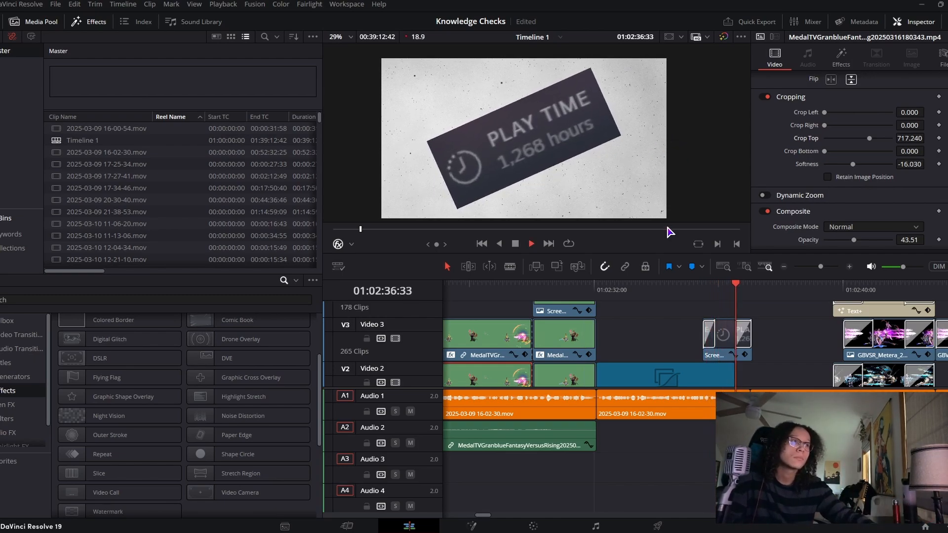
Inspect the Zooey and Metera move scene at 01:02:40:20, including the text and font settings of the Zooey 236U Text+ title
left_click_drag(751, 294, 835, 291)
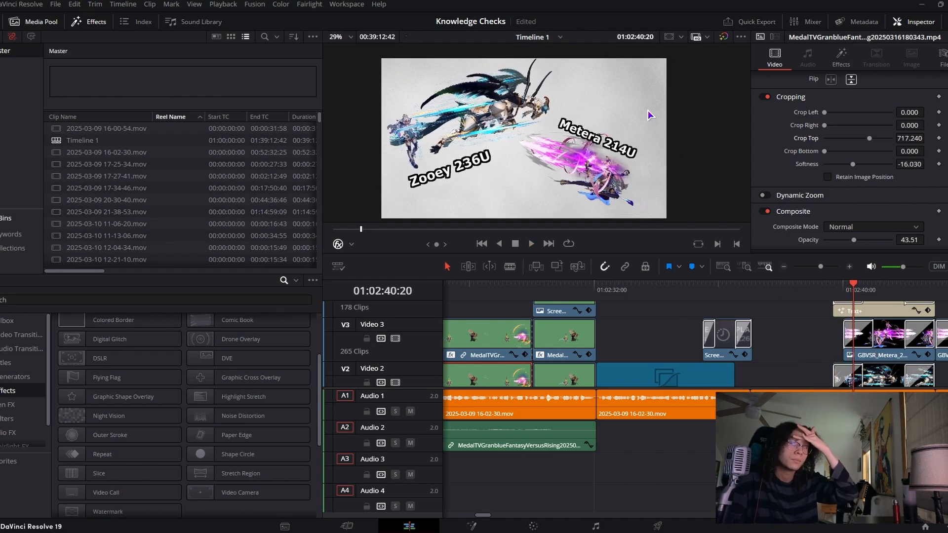
left_click(875, 312)
scroll(855, 169, "down", 3)
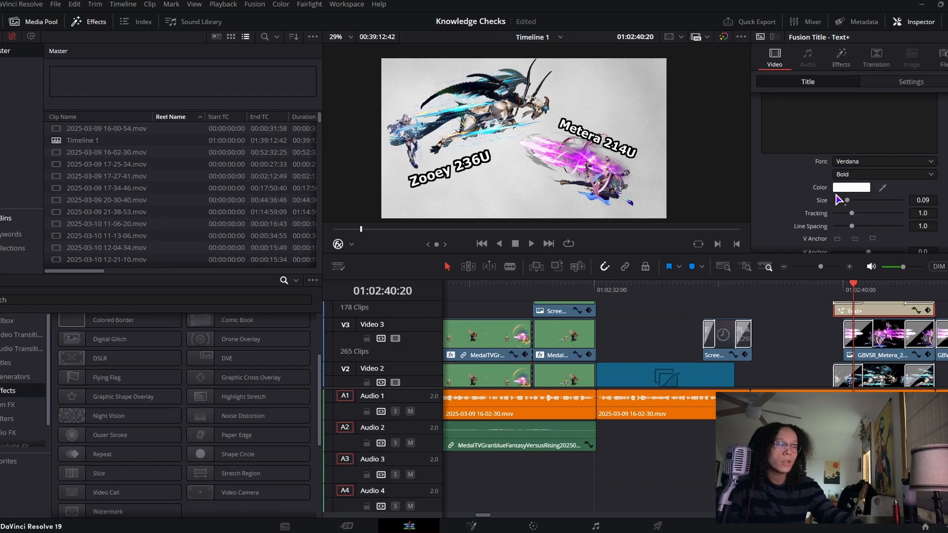
scroll(859, 193, "up", 3)
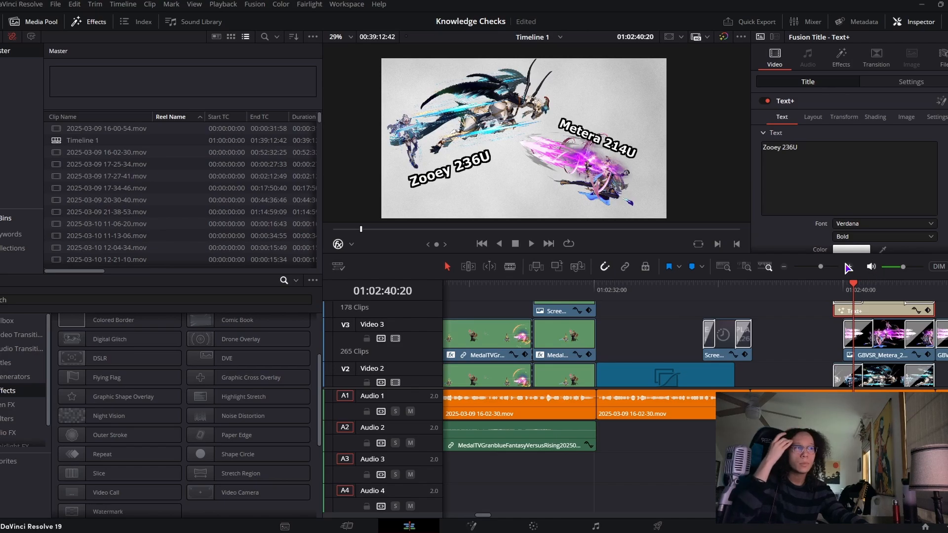
left_click_drag(823, 266, 819, 266)
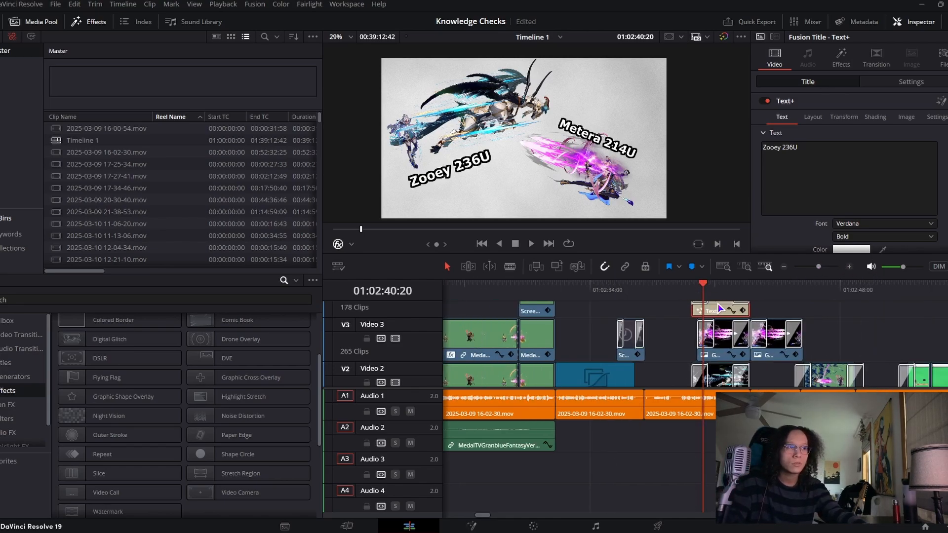
left_click_drag(723, 288, 733, 288)
Review the street scene from 01:03:17:10 frame by frame as the Dragon Punch title appears behind the characters
key("space")
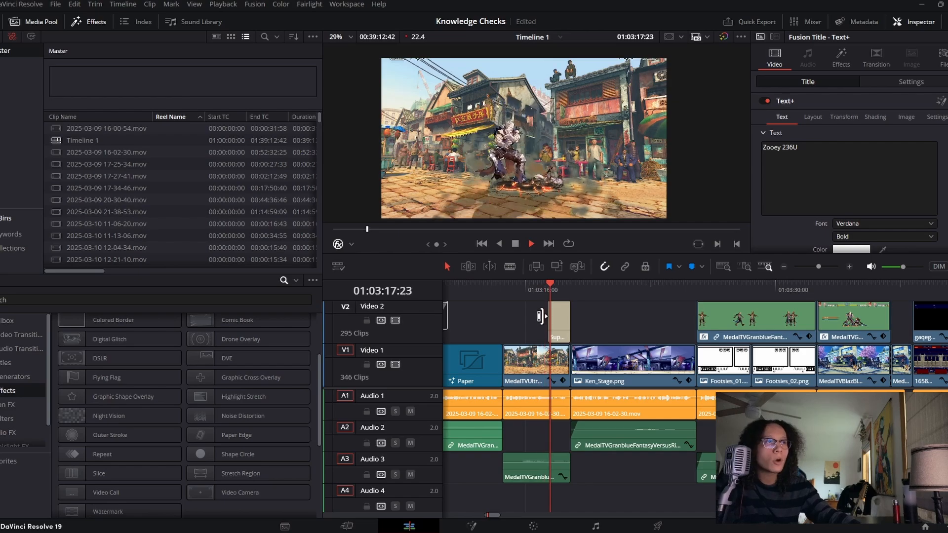
key("space")
left_click(554, 288)
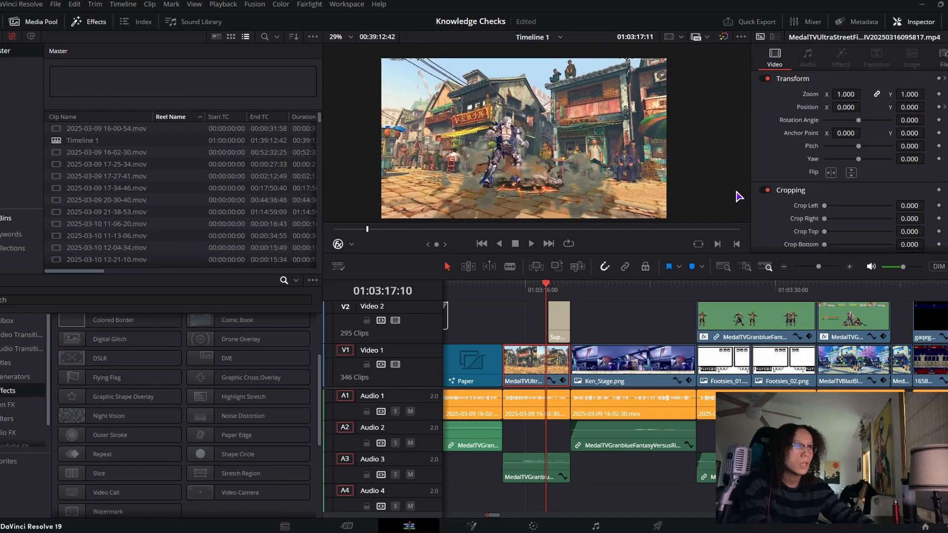
key("Right")
key("Right")
key("Right")
key("Right")
key("Right")
key("Right")
key("Right")
key("Right")
key("Right")
key("Right")
key("Right")
key("Right")
key("Right")
key("Right")
key("Right")
key("Right")
key("Right")
key("Right")
key("Right")
key("Right")
key("Right")
key("Right")
key("Right")
key("Right")
key("Right")
key("Right")
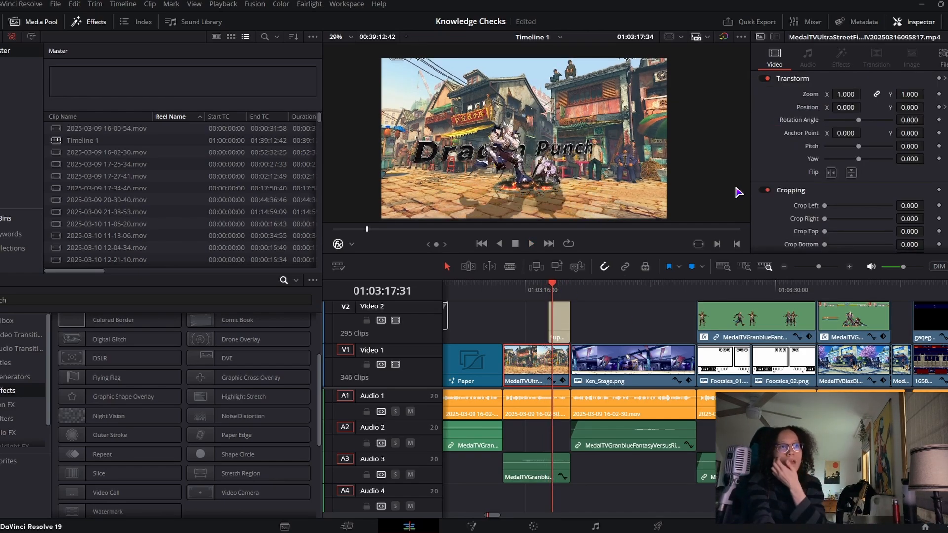
Step back to 01:03:17:28 and forward to 01:03:17:46 to examine the street clip's vertical position keyframes
key("Left")
key("Left")
key("Left")
key("Left")
key("Left")
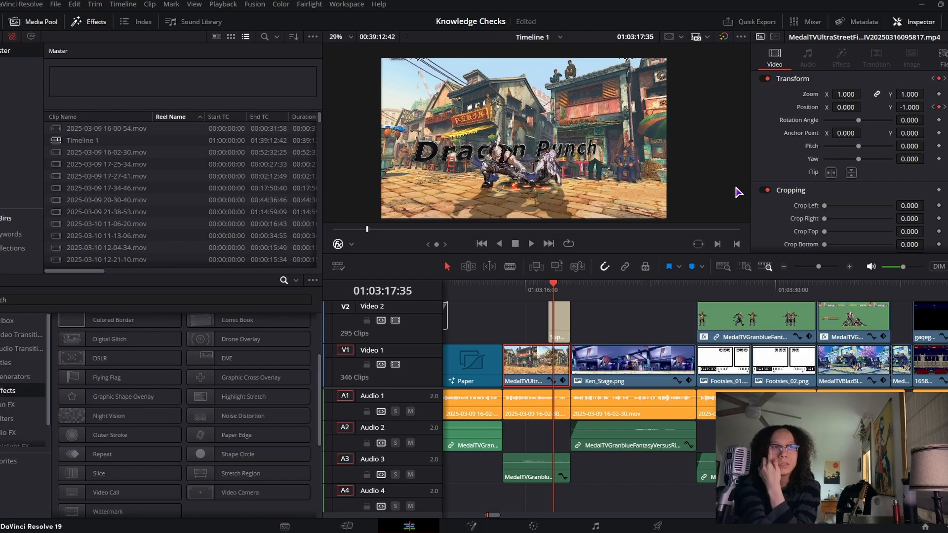
key("Left")
key("Left")
key("Left")
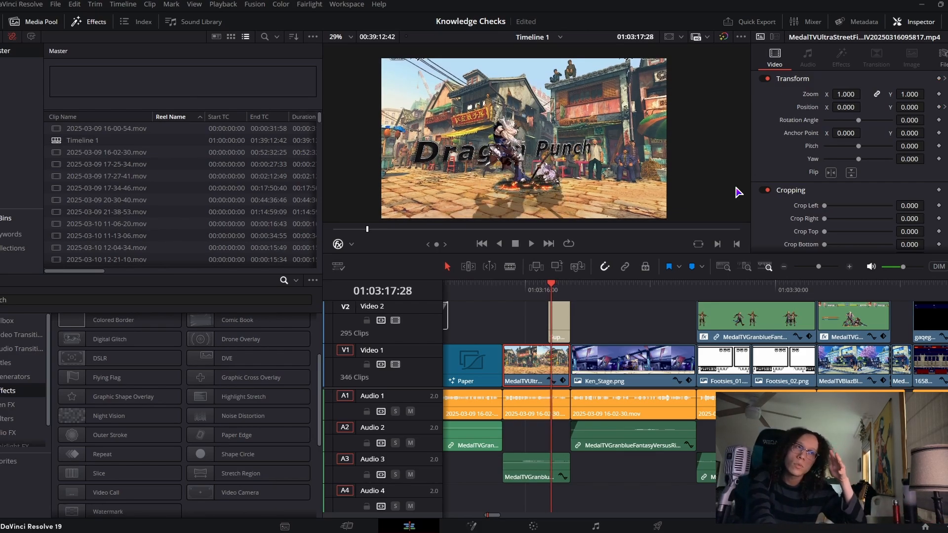
key("Right")
key("Right")
key("Right")
key("Right")
key("Right")
key("Right")
key("Right")
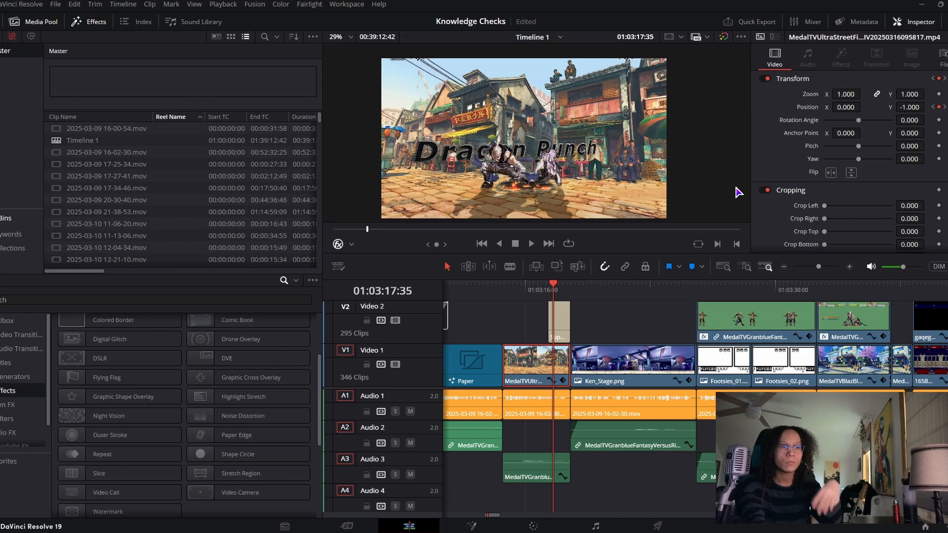
key("Right")
key("Right")
key("Right")
key("Right")
key("Right")
key("Right")
key("Right")
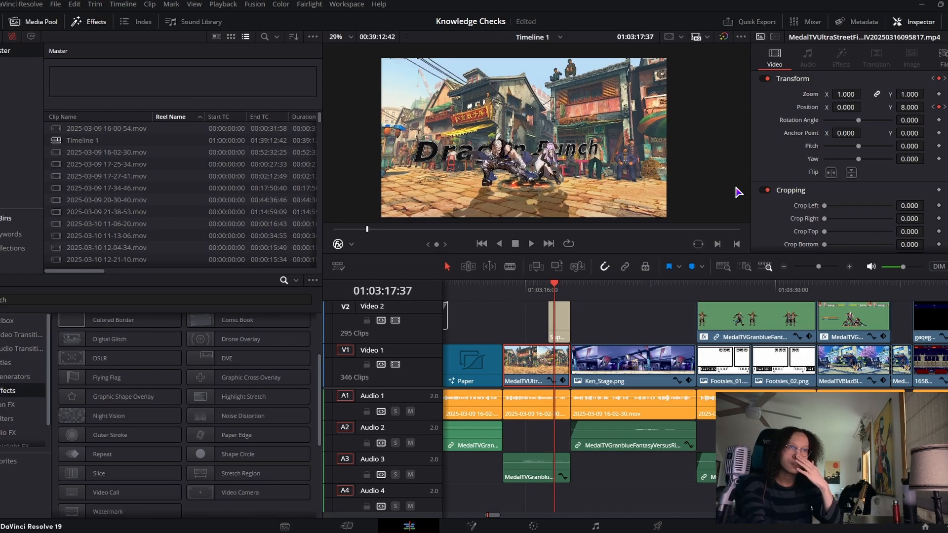
key("Right")
key("Right")
key("Right")
key("Right")
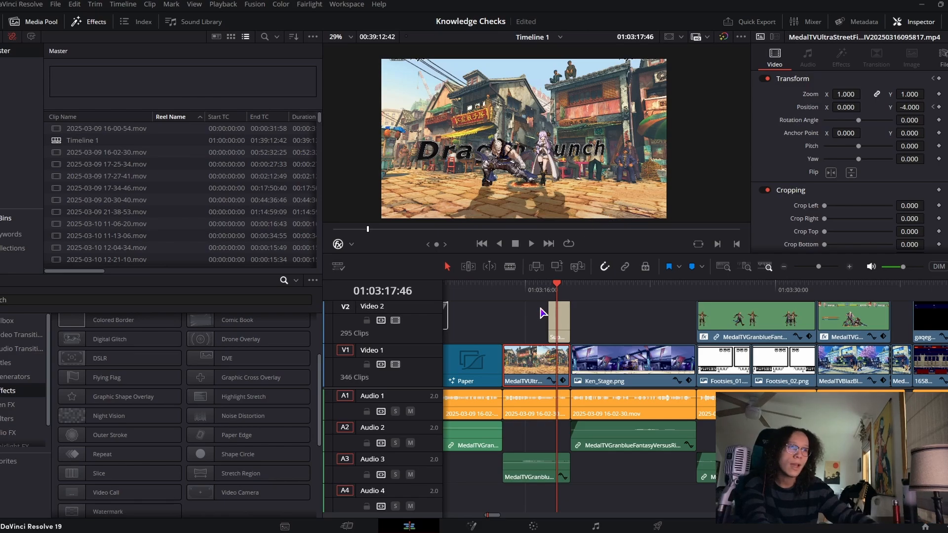
Go back to 01:03:17:21 and step through the Dragon Punch title's entrance again
left_click(549, 287)
key("Right")
key("Right")
key("Right")
key("Right")
key("Right")
key("Right")
key("Right")
key("Right")
key("Right")
key("Right")
key("Right")
key("Right")
key("Right")
key("Right")
key("Right")
key("Right")
key("Right")
key("Right")
key("Right")
key("Right")
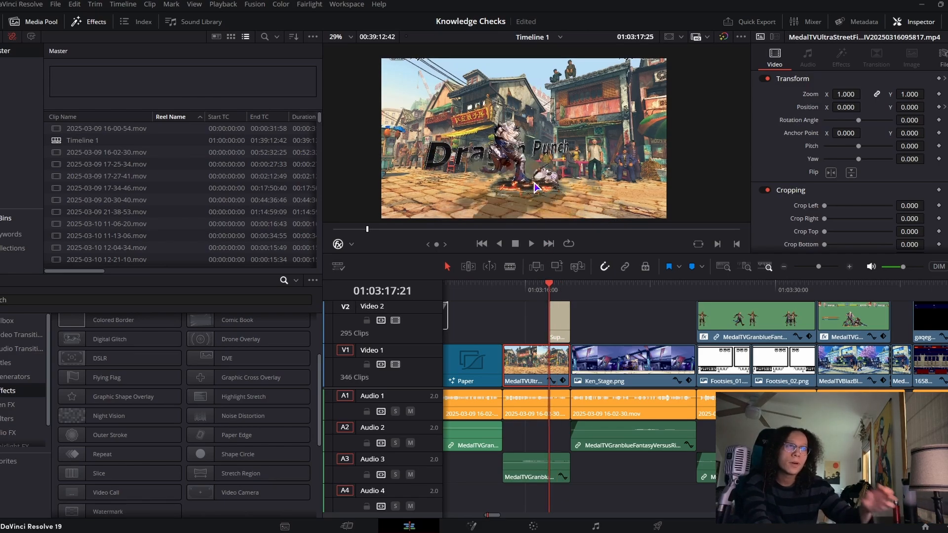
Compare the street clip's vertical position at 01:03:17:37 and 01:03:17:38 by alternating between the two frames
key("Left")
key("Left")
key("Left")
key("Left")
key("Left")
key("Left")
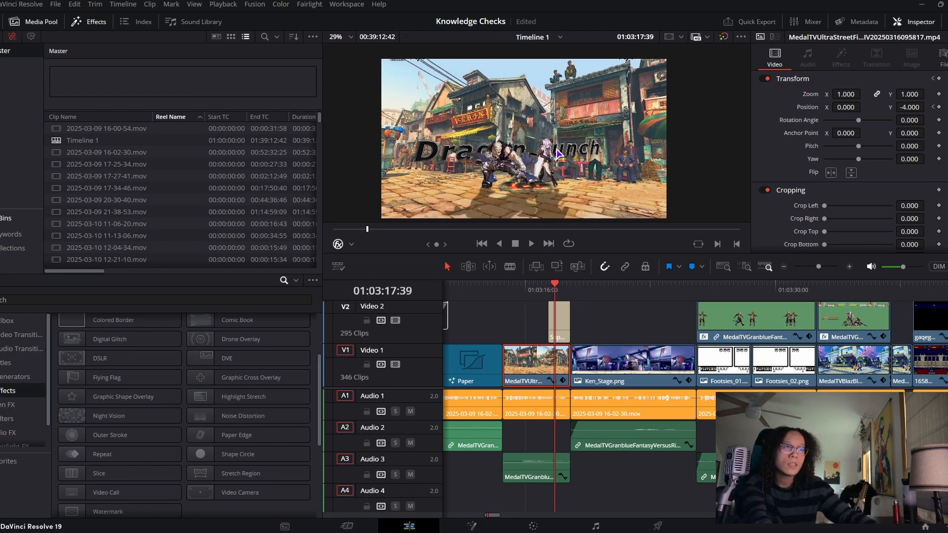
key("Right")
key("Left")
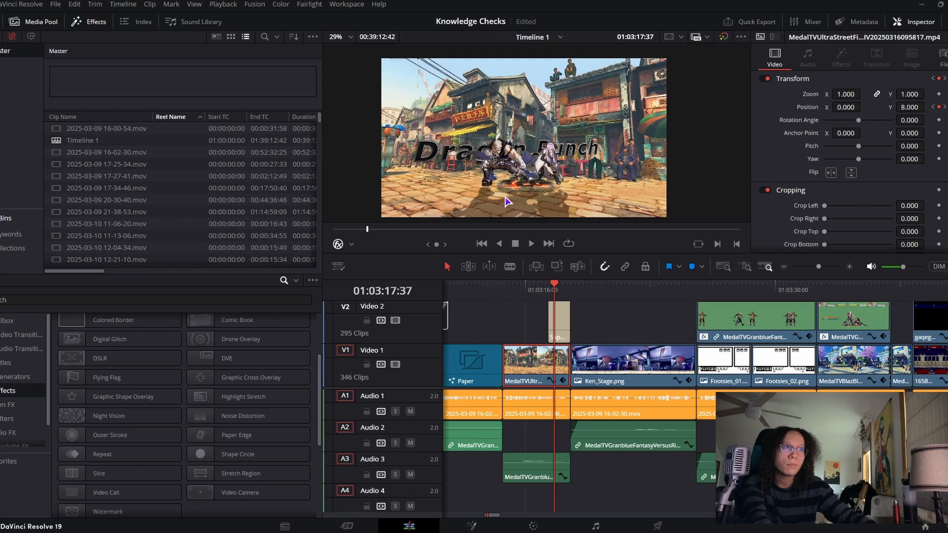
key("Right")
key("Left")
key("Right")
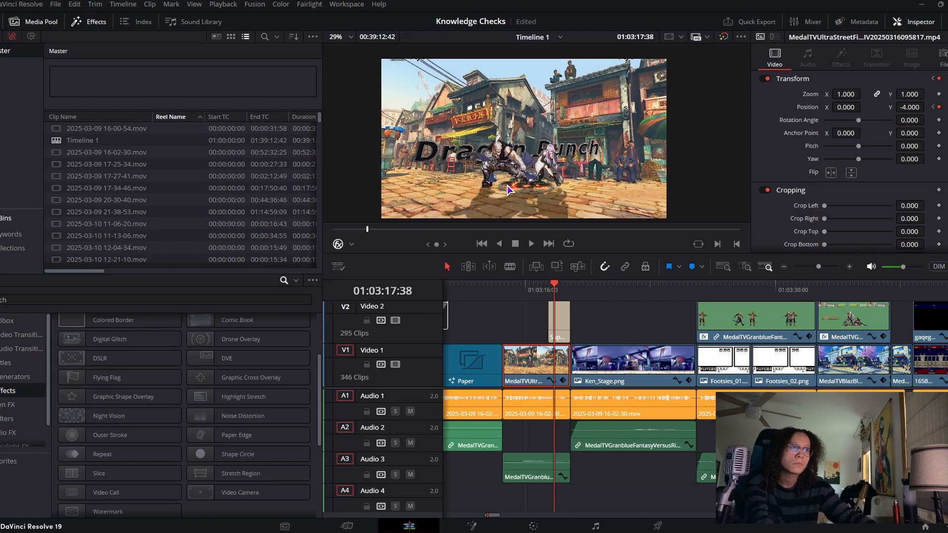
key("Left")
key("Right")
key("Left")
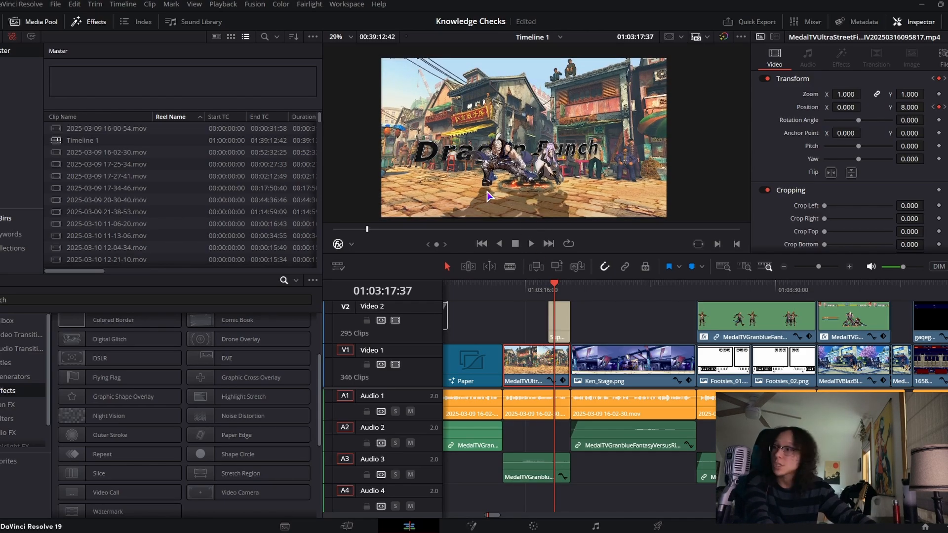
key("Right")
Examine the Dragon Punch scene up close at 01:03:18:08, from the characters and title to the figures on the rooftop
mouse_move(565, 289)
left_mouse_down()
mouse_move(562, 305)
mouse_move(563, 297)
left_mouse_up()
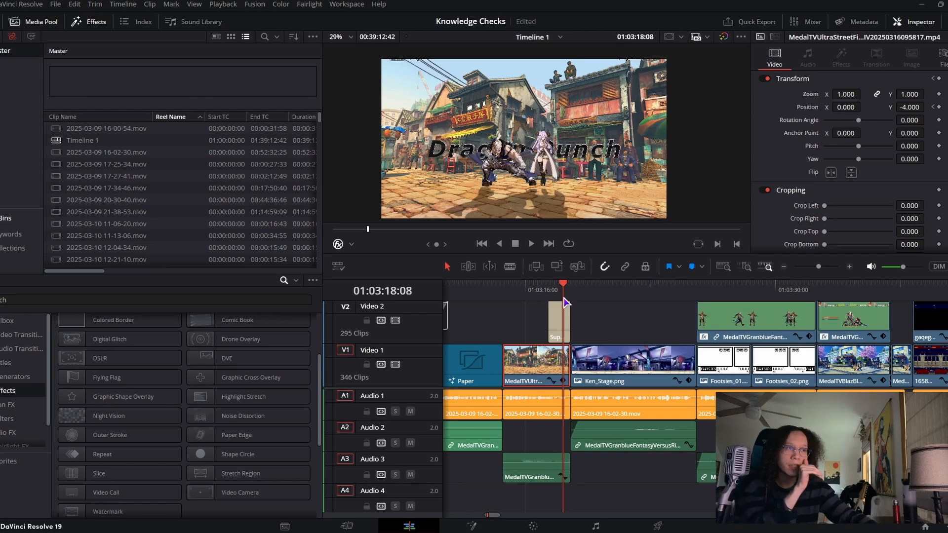
scroll(591, 94, "up", 6)
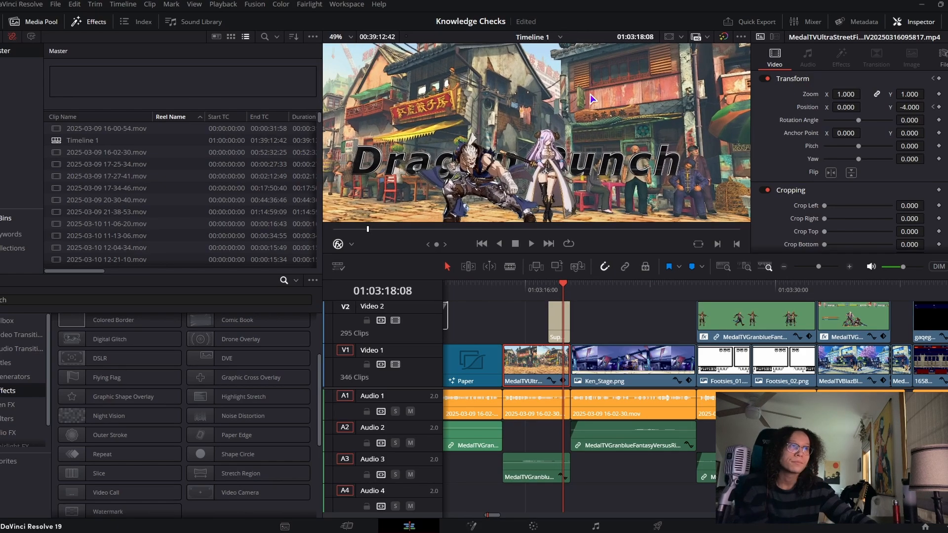
left_click_drag(542, 160, 562, 107)
scroll(564, 107, "up", 2)
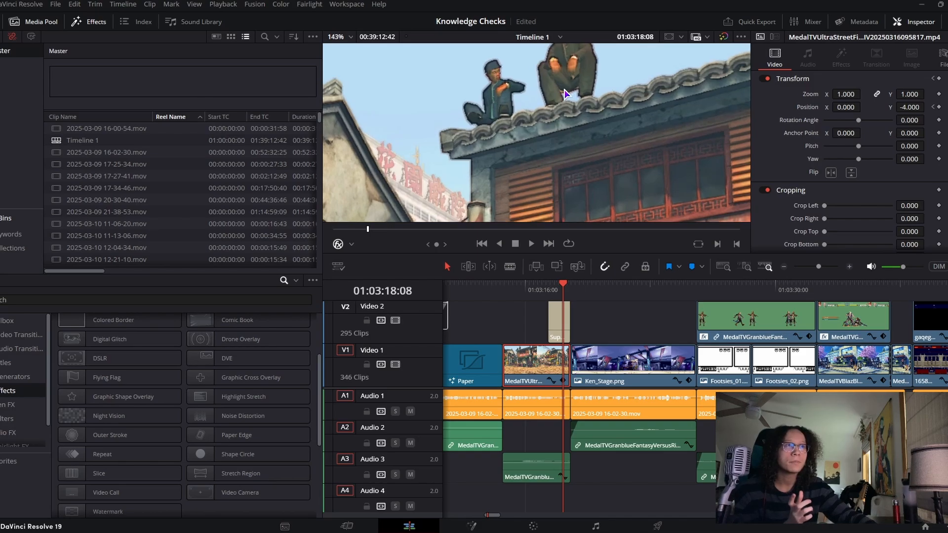
Examine the Dragon Punch scene from the rooftop figures to the bystanders behind the title, and return to the whole frame
scroll(601, 93, "down", 2)
scroll(512, 106, "down", 4)
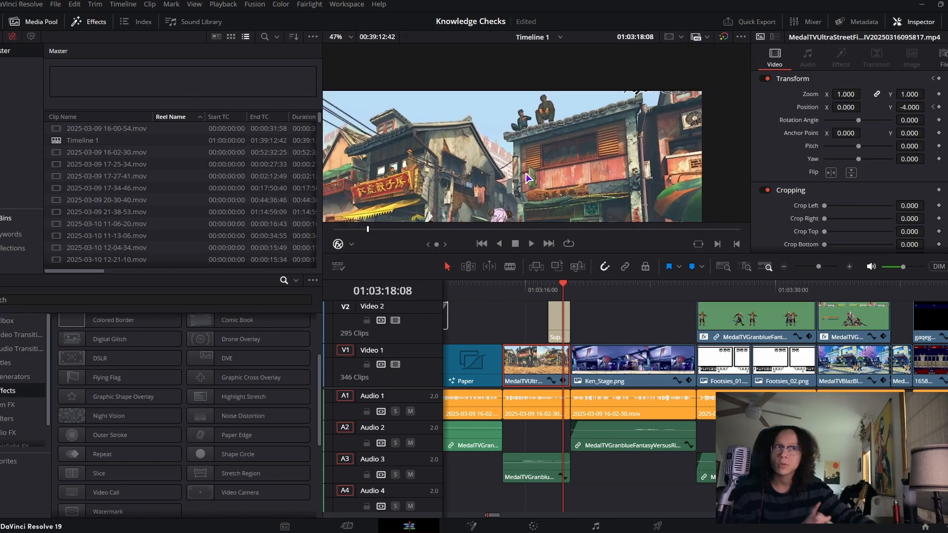
left_click_drag(505, 157, 505, 83)
scroll(581, 119, "up", 4)
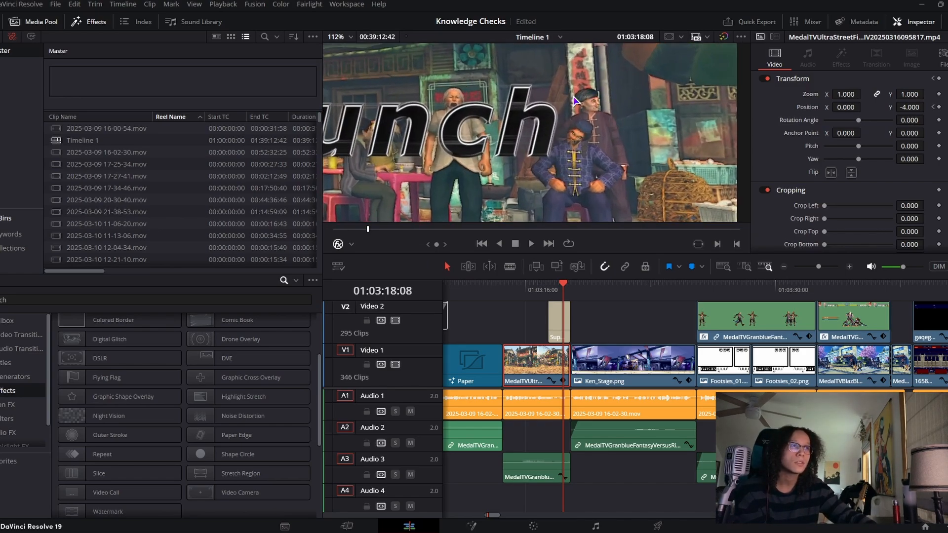
left_click_drag(574, 99, 575, 215)
mouse_move(531, 91)
left_mouse_down()
mouse_move(609, 121)
mouse_move(573, 172)
left_mouse_up()
scroll(584, 127, "down", 5)
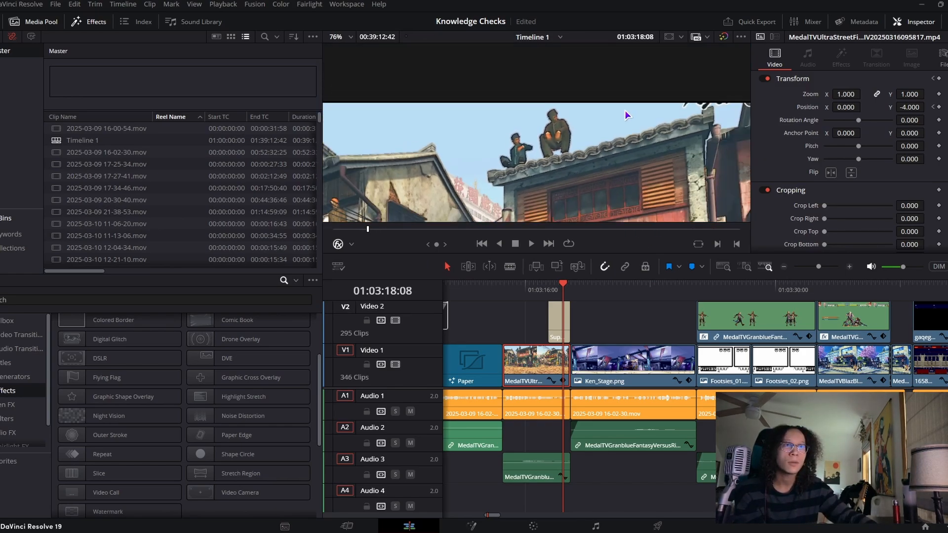
scroll(642, 109, "down", 2)
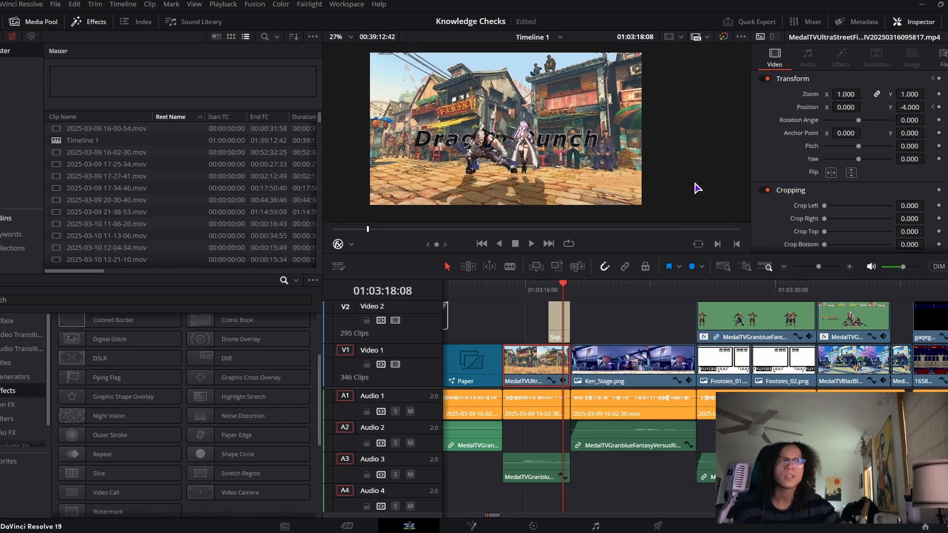
Scrub into the Ken_Stage train station scene, play a few moments around 01:03:24, and return to 01:03:23:32
left_click(581, 308)
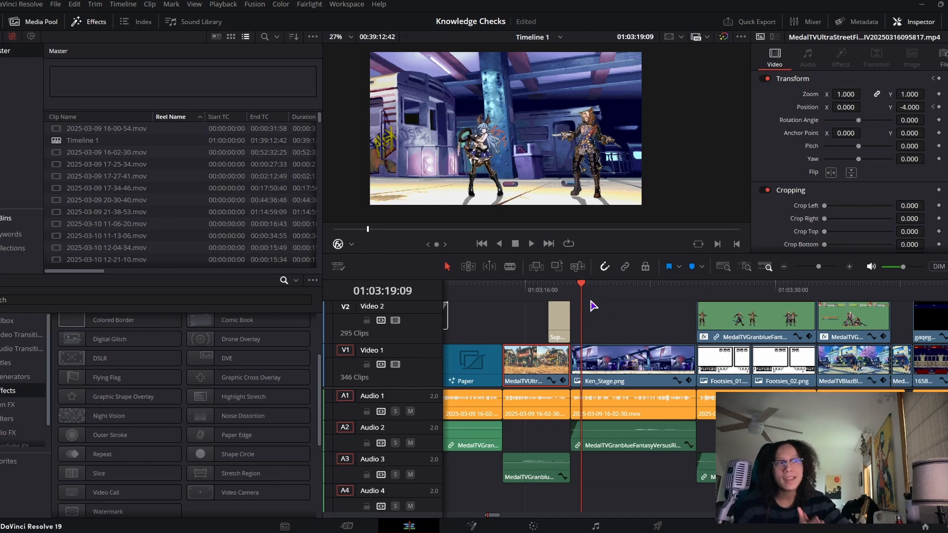
left_click_drag(585, 294, 657, 294)
key("space")
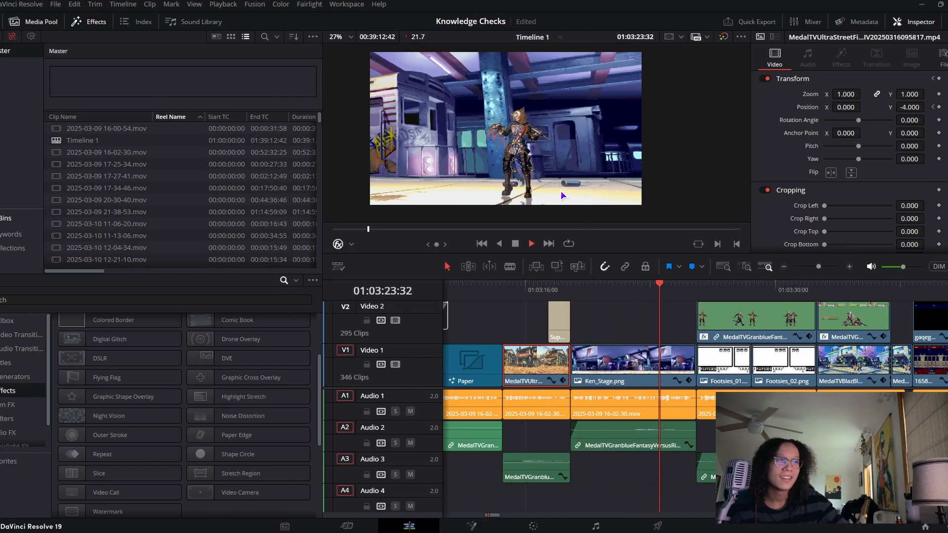
key("space")
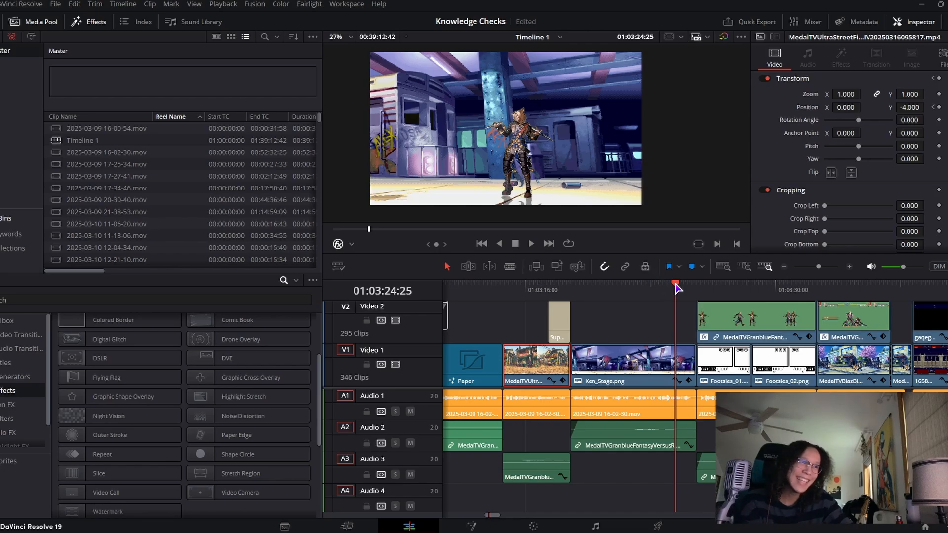
left_click_drag(677, 282, 660, 282)
Look through the video tracks stacked above Ken_Stage.png and select Can_1.png on Video 4
scroll(651, 331, "up", 3)
scroll(650, 331, "up", 3)
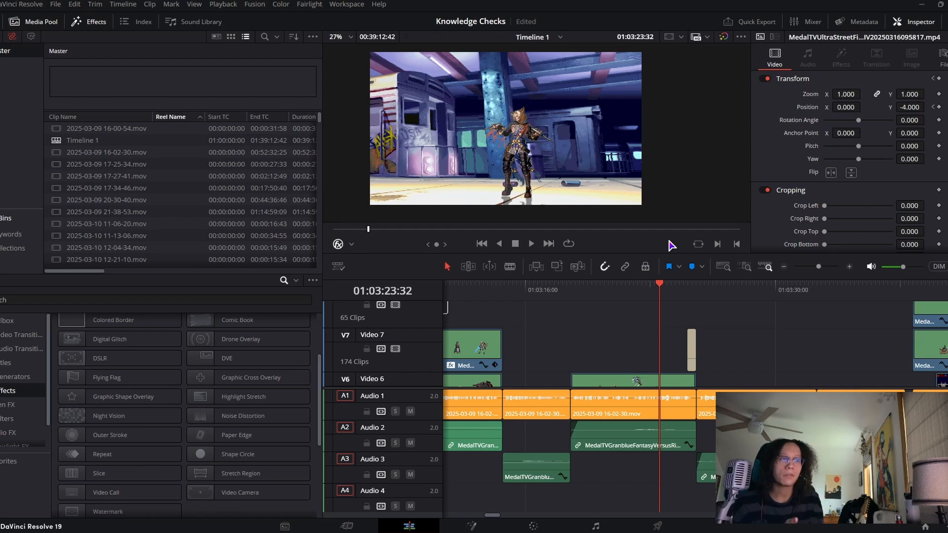
scroll(645, 364, "down", 3)
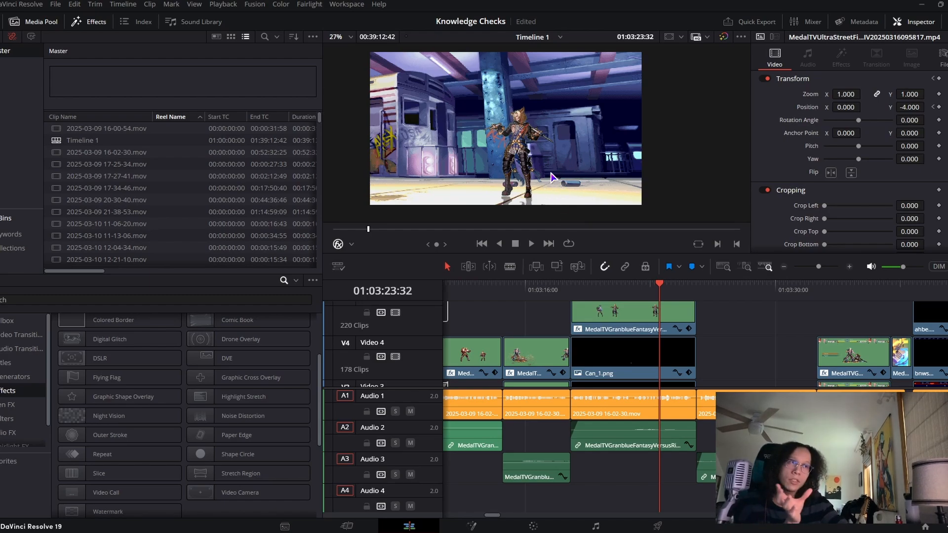
scroll(552, 171, "up", 1)
scroll(632, 340, "down", 3)
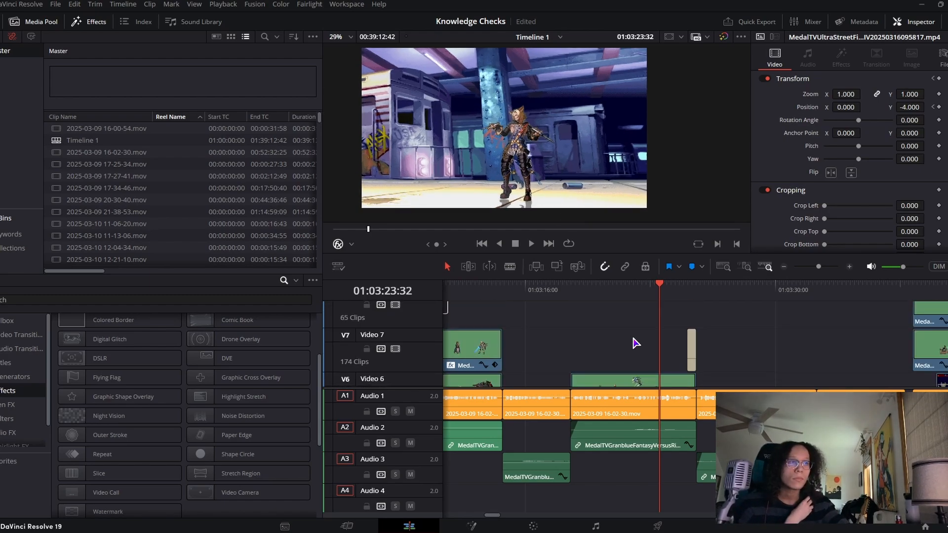
scroll(635, 345, "up", 3)
left_click(639, 355)
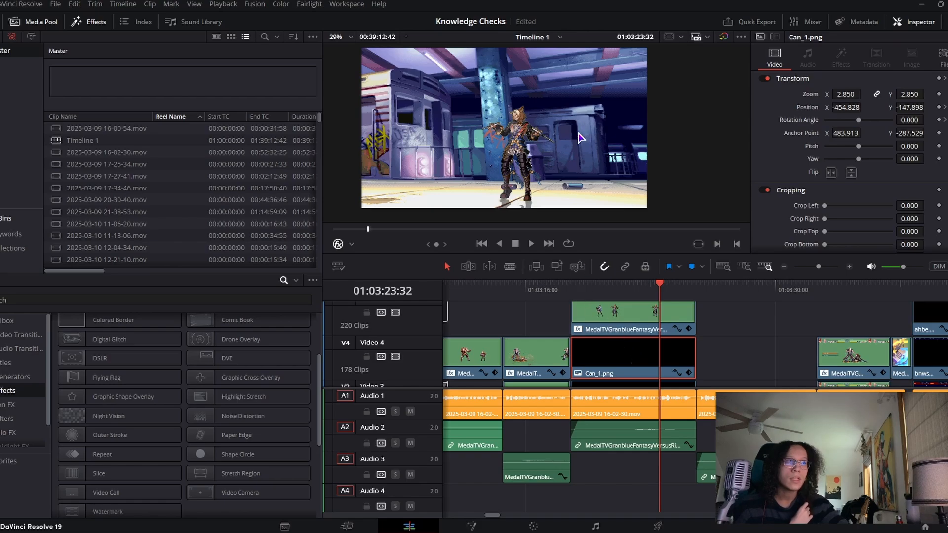
Examine the cans near the character's feet up close, temporarily hiding the Can_1.png layer on Video 4
scroll(580, 137, "up", 6)
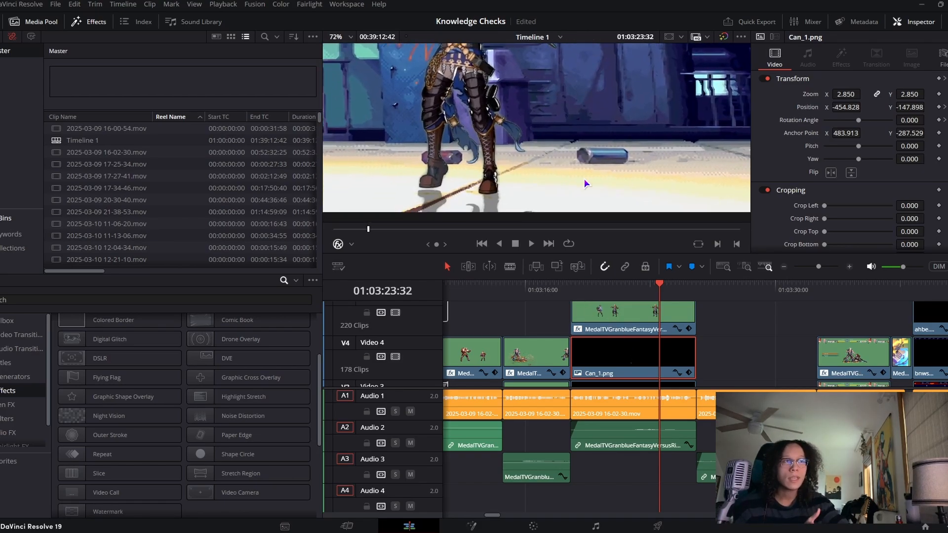
scroll(585, 180, "up", 1)
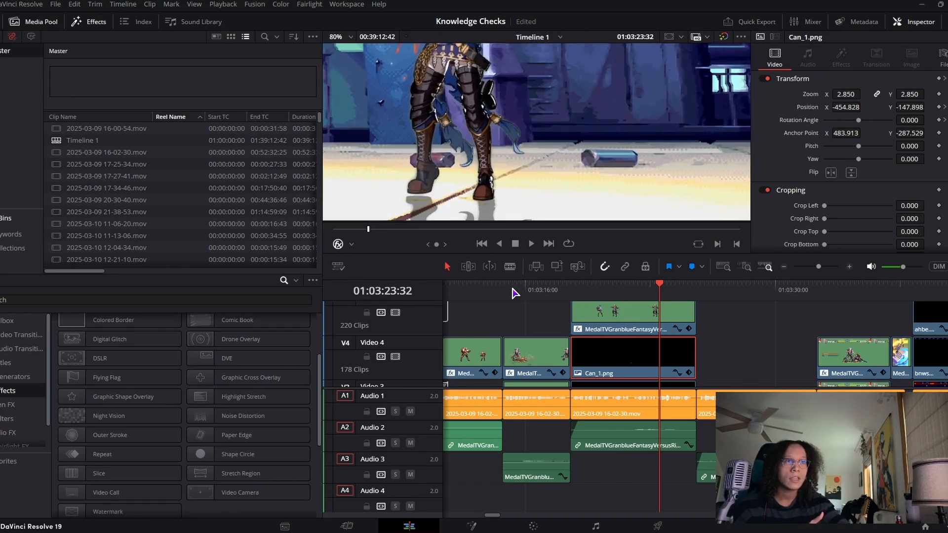
scroll(397, 345, "down", 3)
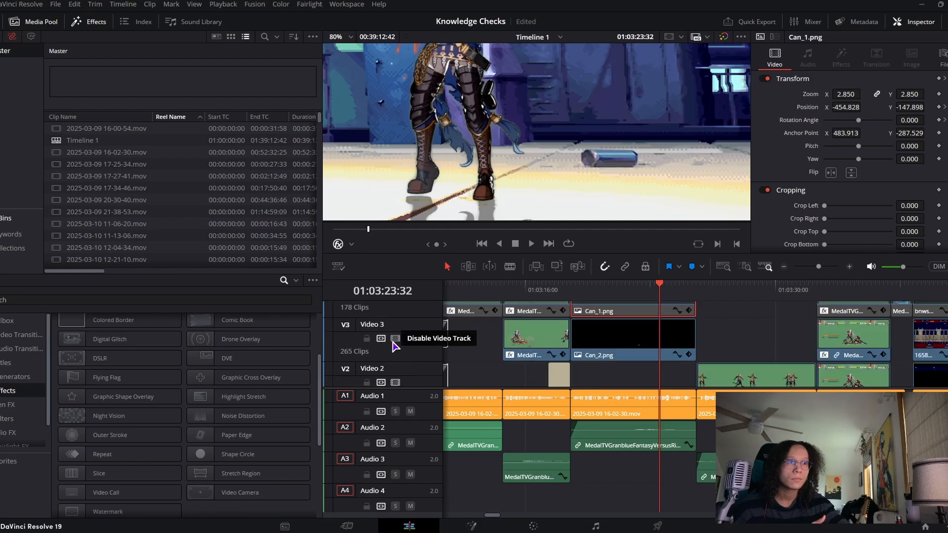
scroll(464, 185, "up", 5)
scroll(586, 348, "up", 4)
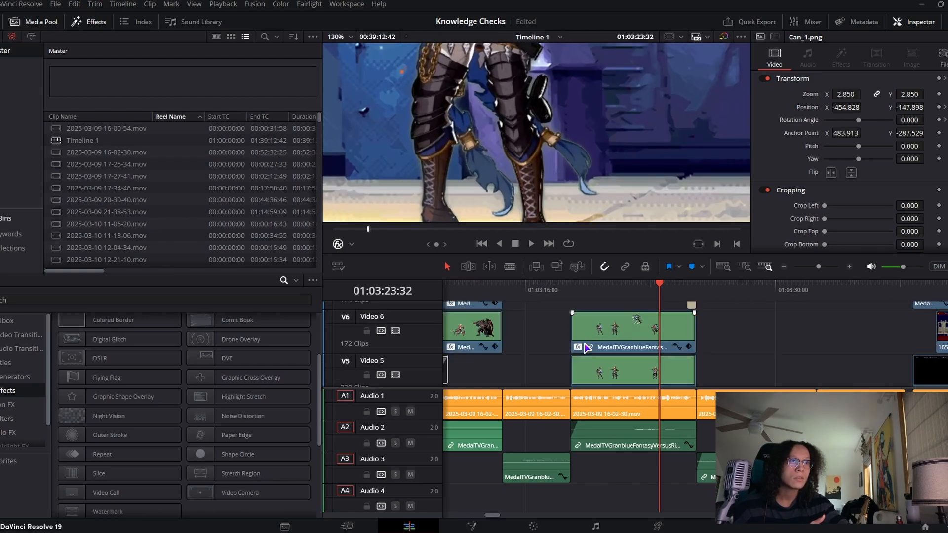
Toggle the character layer on Video 6 and the Can_2.png layer on Video 3 off and on to inspect the layering
left_click(395, 330)
scroll(524, 168, "up", 5)
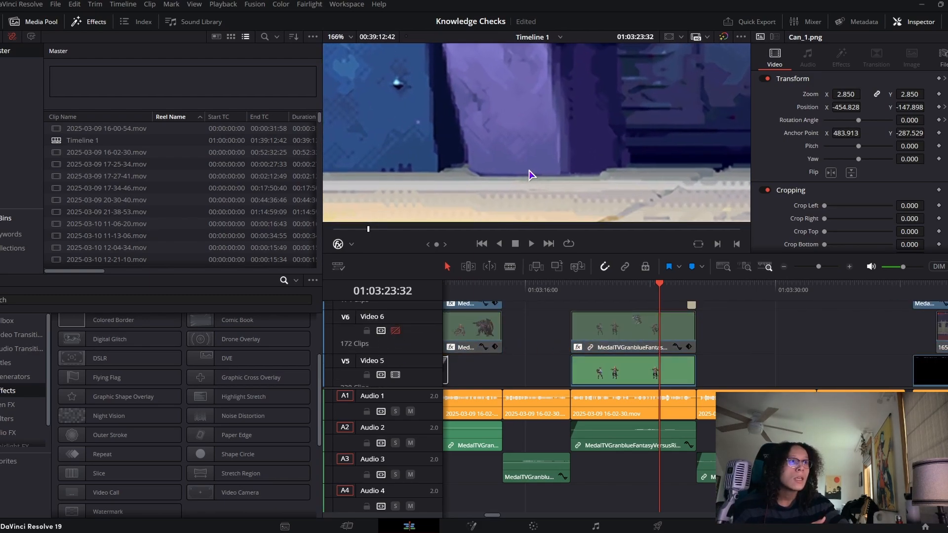
scroll(571, 178, "up", 3)
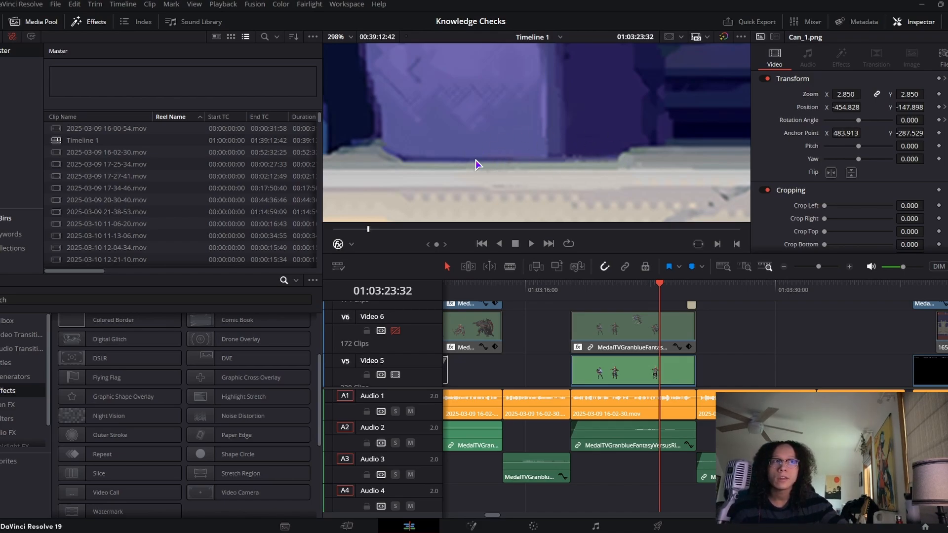
scroll(517, 158, "down", 10)
scroll(402, 343, "down", 4)
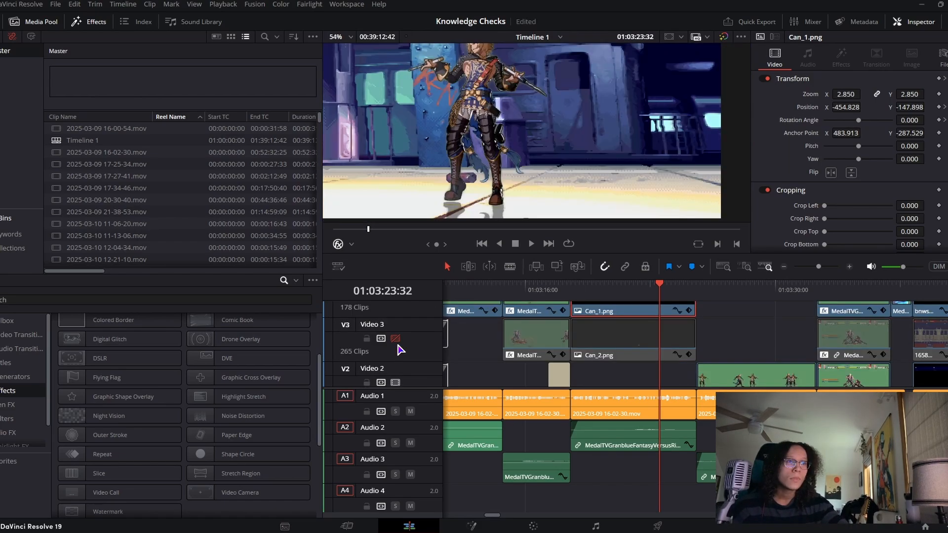
left_click(395, 339)
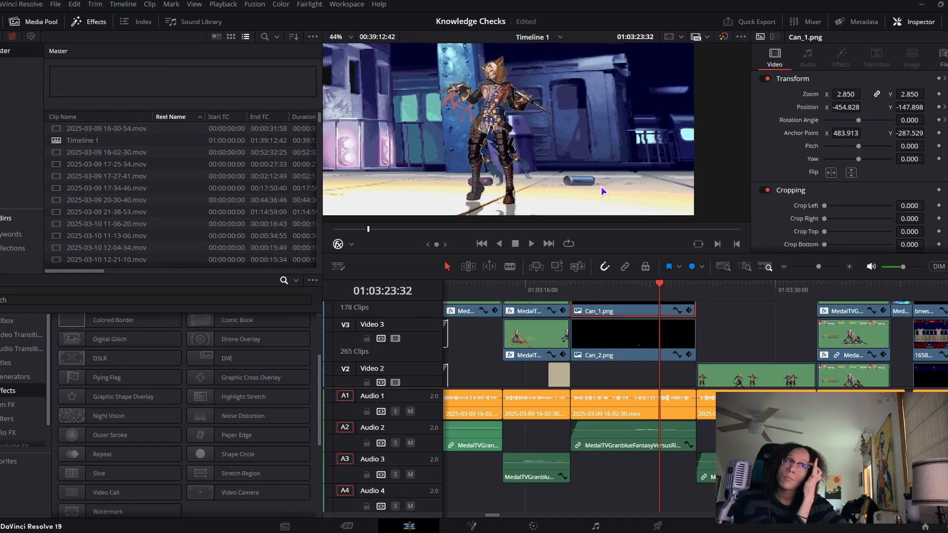
Play the can's bounce to 01:03:24:05 and go back to 01:03:23:44 to examine Can_1.png's position and rotation keyframes
scroll(600, 186, "down", 1)
left_click_drag(627, 298, 667, 293)
key("space")
key("space")
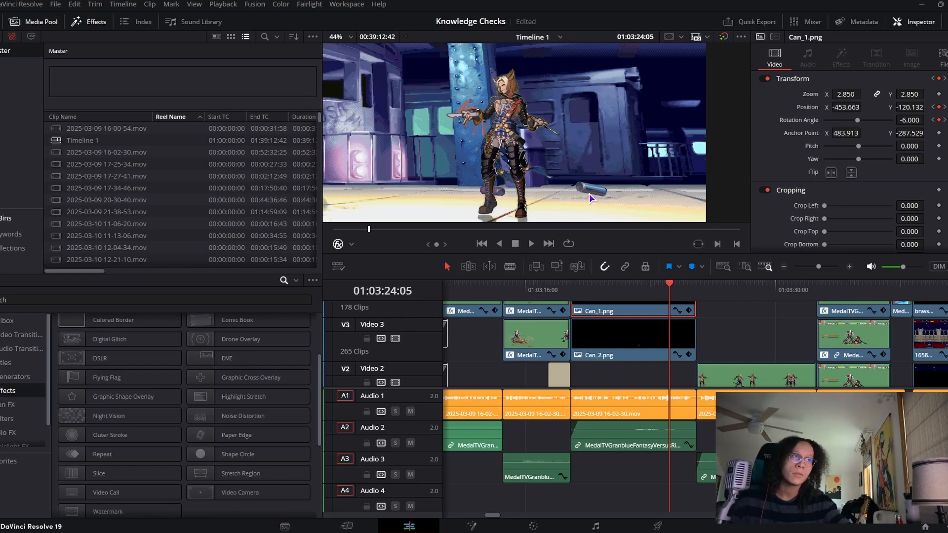
left_click_drag(660, 293, 664, 292)
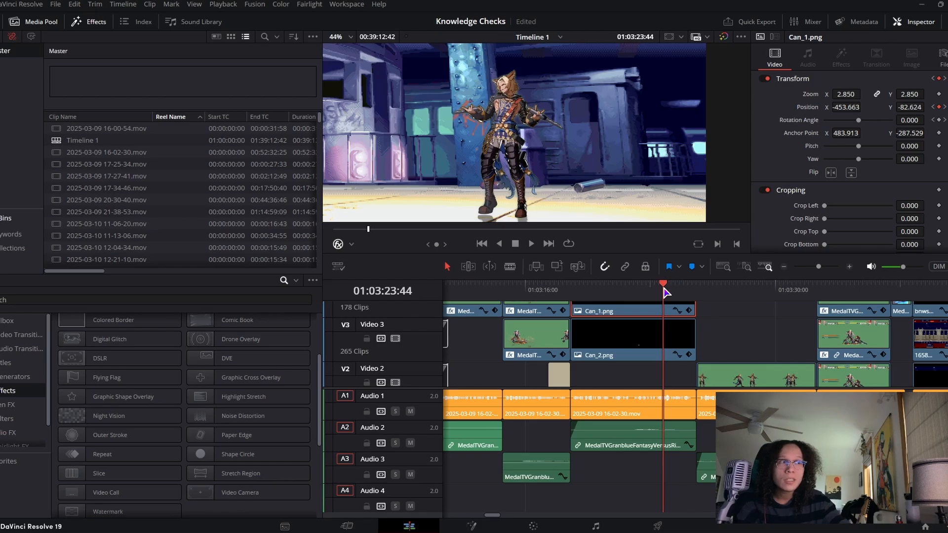
left_click(676, 311)
left_click(676, 339)
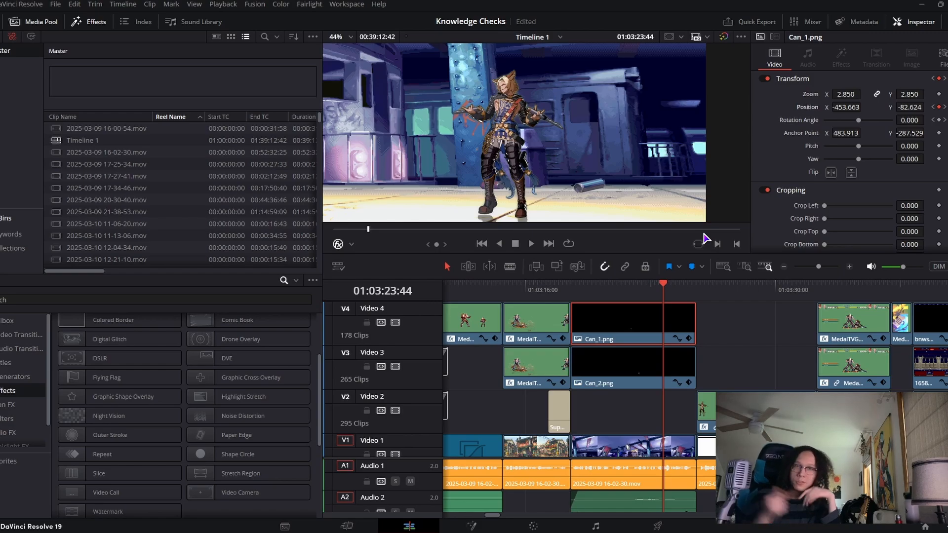
Go to the Footsies scene at 01:03:26:10 and play it to 01:03:28:39
left_click(707, 284)
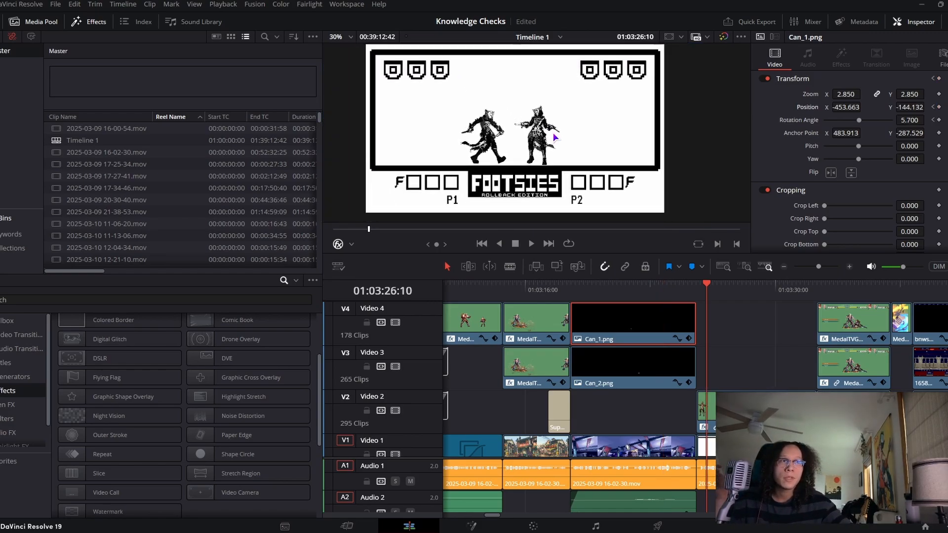
left_click_drag(559, 135, 565, 141)
key("space")
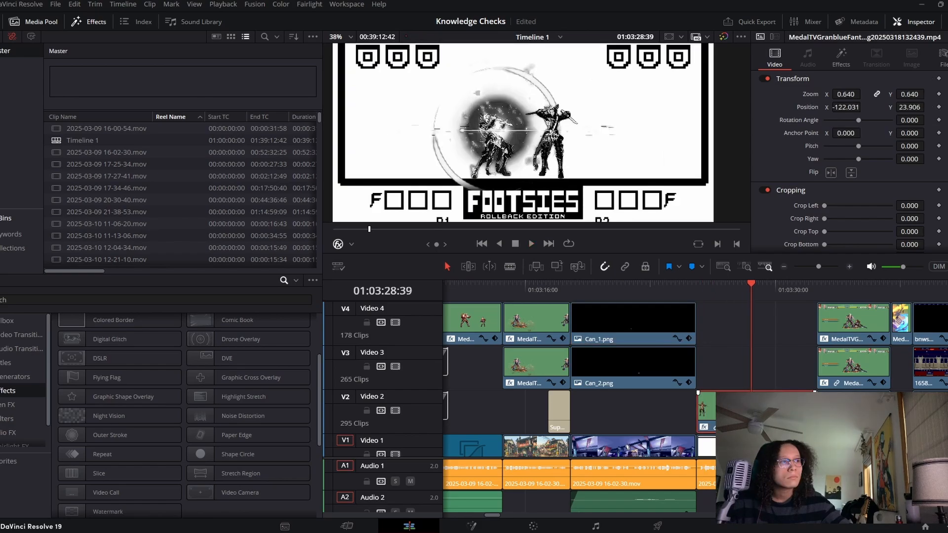
Try different Pivot values in the Footsies character clip's color grade, including 0.814, and compare the look on the edit timeline
left_click(533, 526)
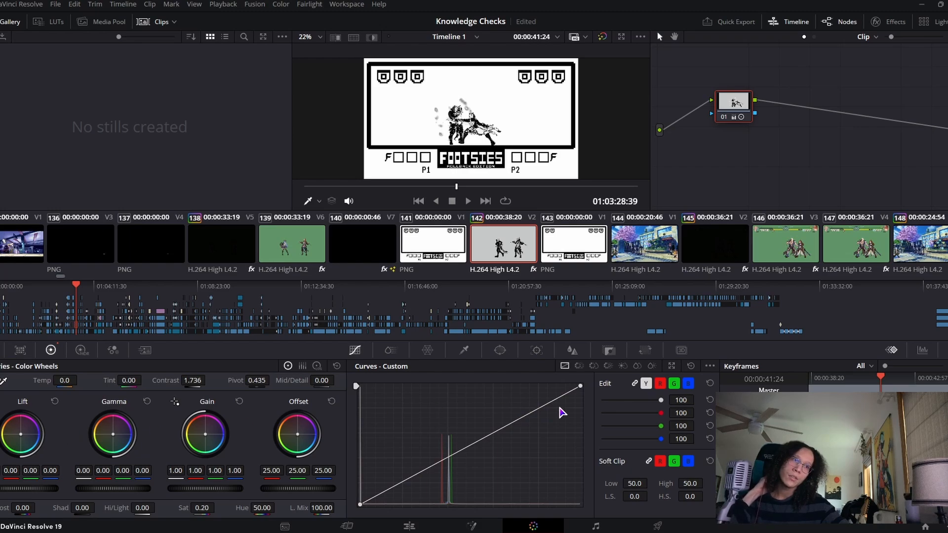
left_click_drag(197, 383, 272, 380)
key("ctrl+z")
key("shift+4")
key("alt+3")
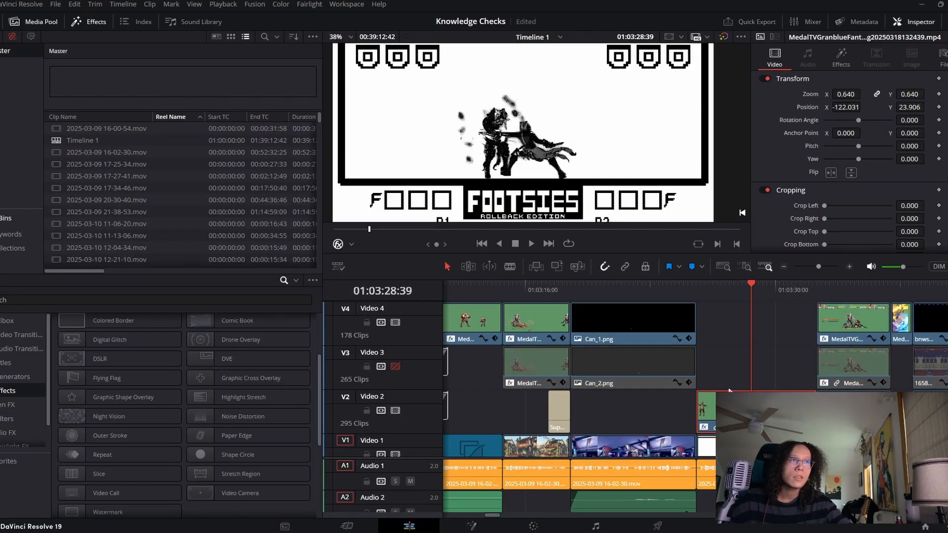
key("shift+6")
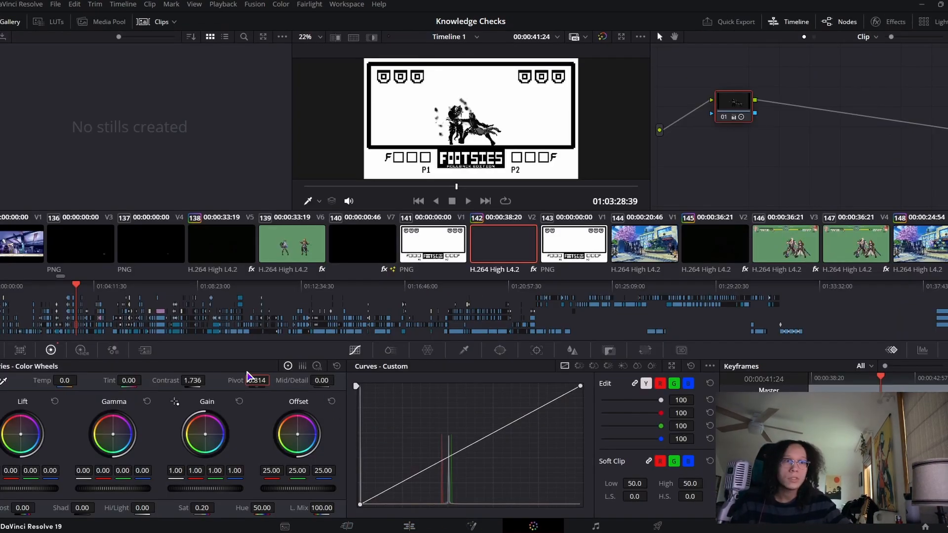
left_click_drag(274, 381, 273, 381)
key("shift+4")
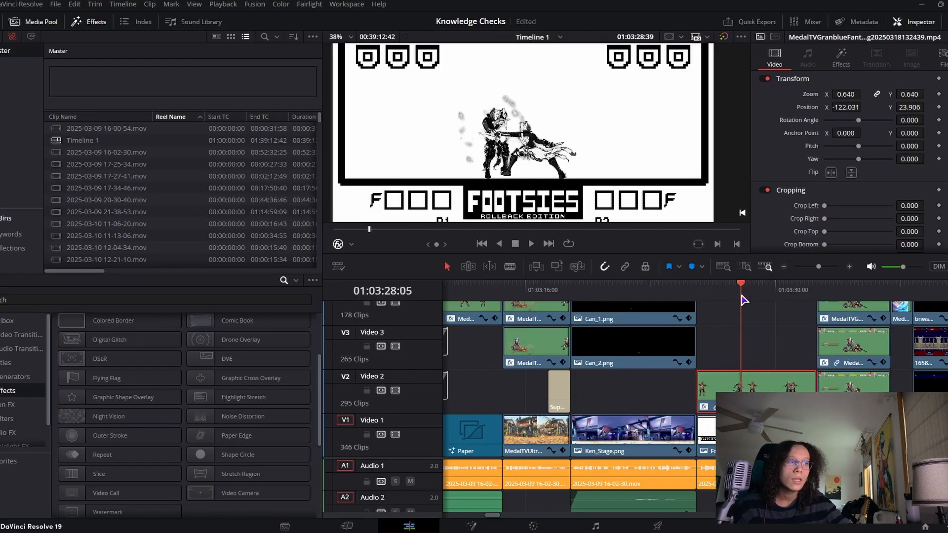
Replay the Footsies scene from about 01:03:28:05 to examine the shield counter's change, and select the Footsies_01.png background
key("space")
scroll(405, 91, "down", 1)
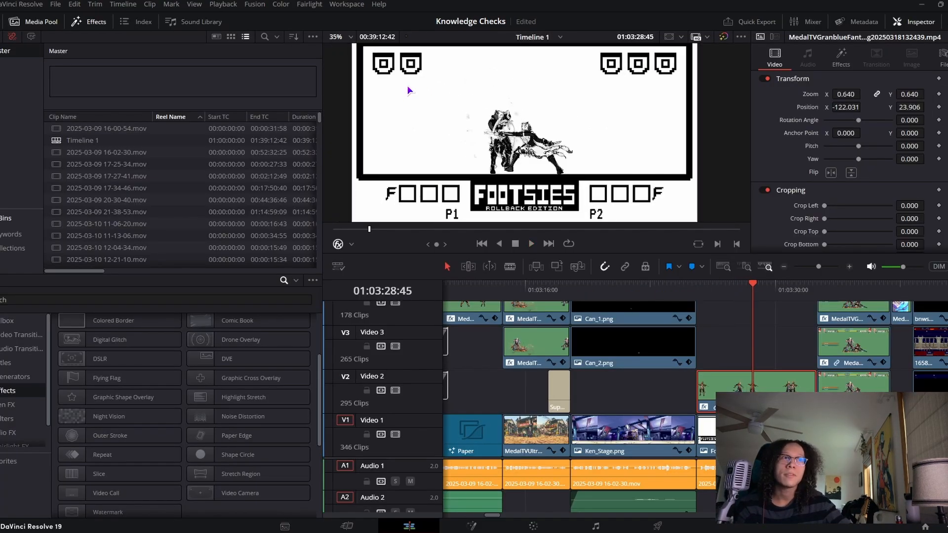
scroll(516, 155, "down", 1)
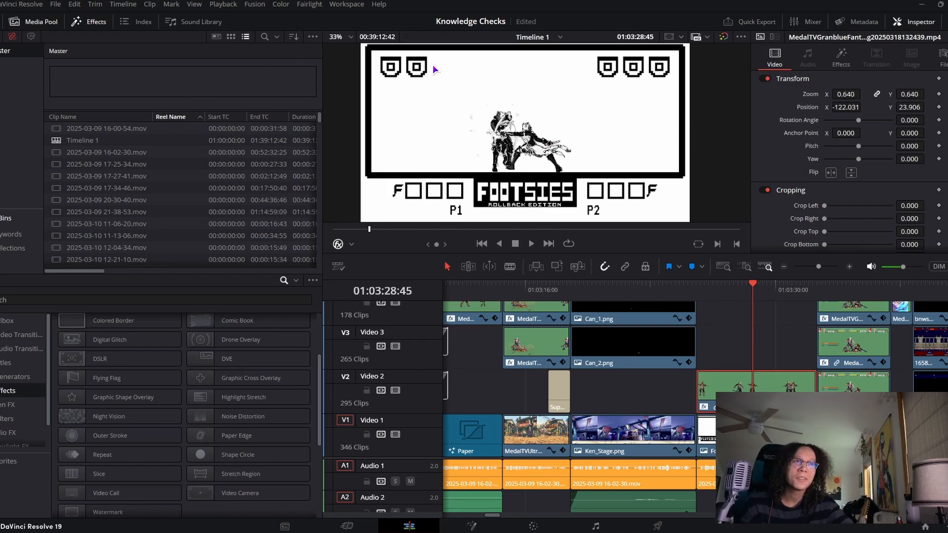
key("space")
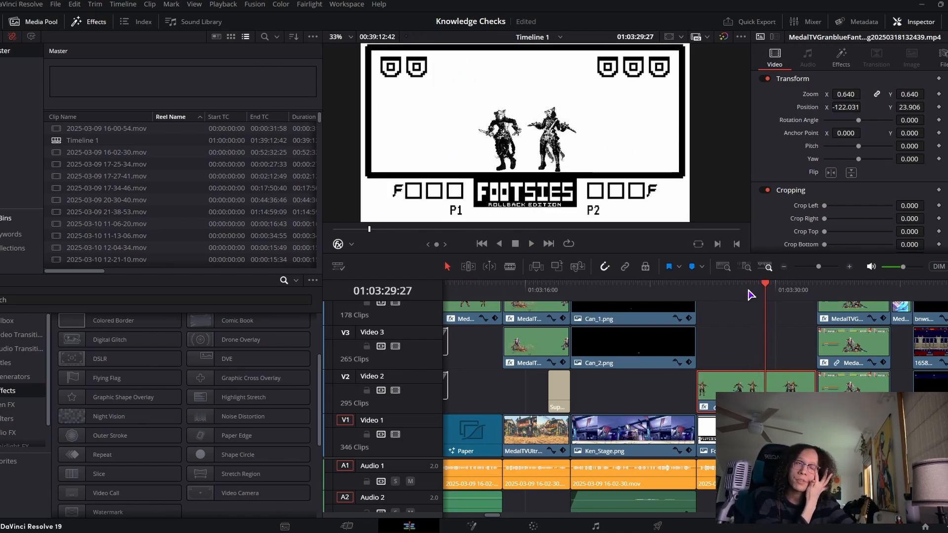
left_click(741, 288)
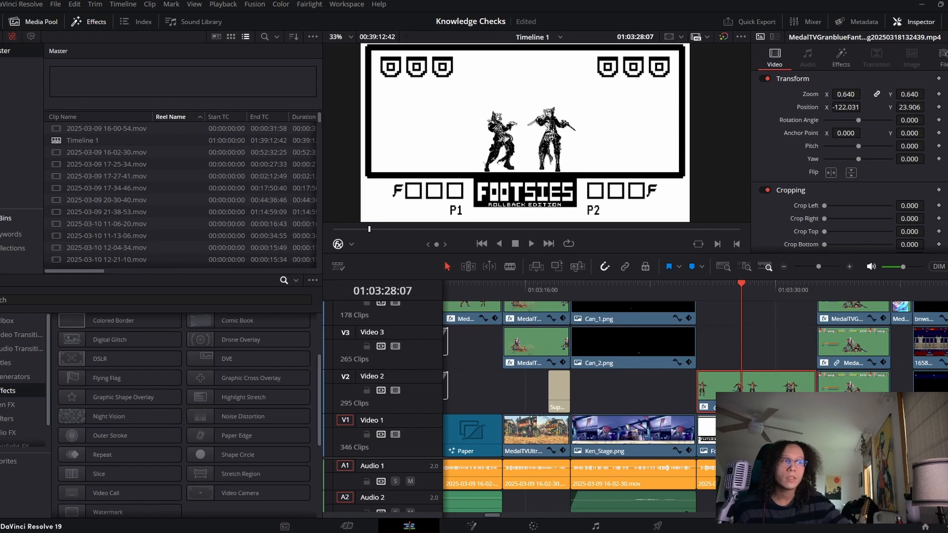
left_click(752, 433)
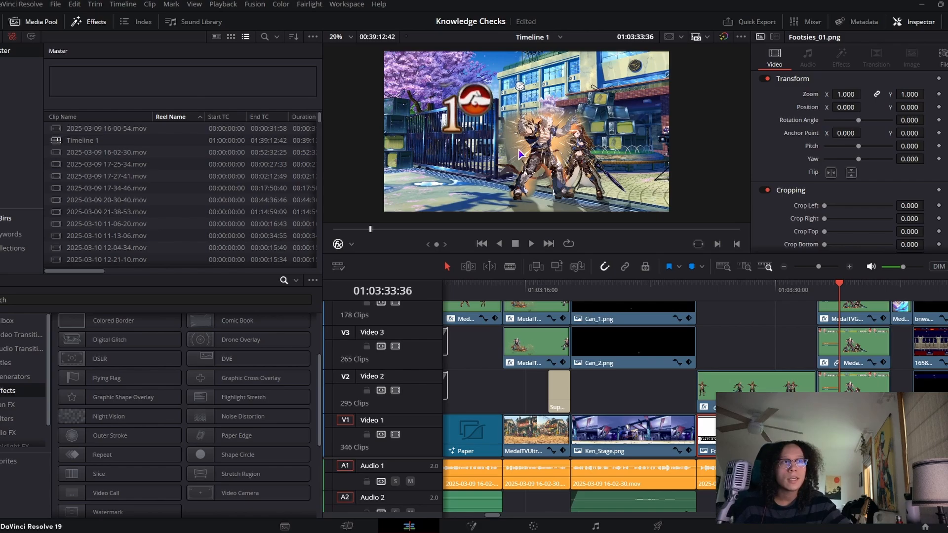
Examine the schoolyard scene at 01:03:33:36 and check the zoom and position of its BlazBlue background clip
scroll(522, 154, "down", 1)
scroll(522, 156, "up", 2)
left_click(841, 431)
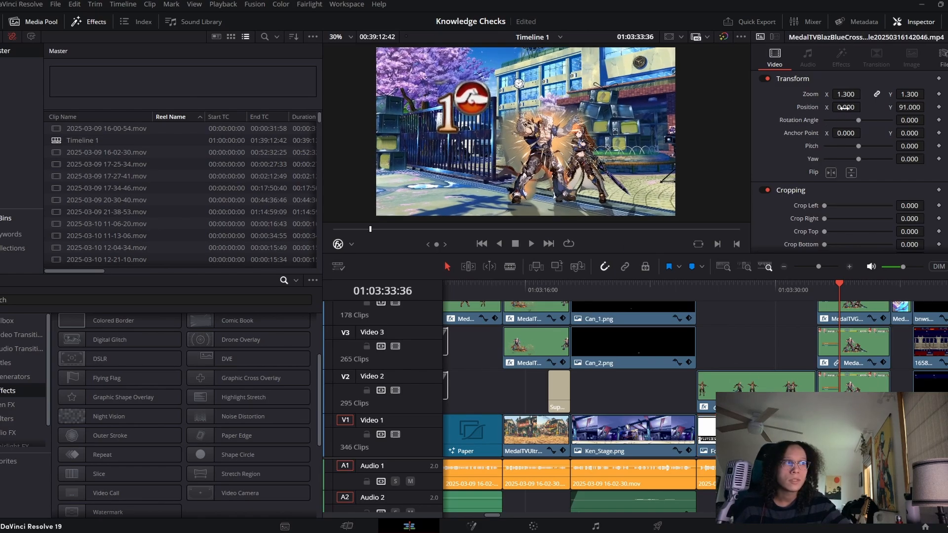
mouse_move(846, 94)
left_mouse_down()
mouse_move(863, 93)
mouse_move(838, 90)
left_mouse_up()
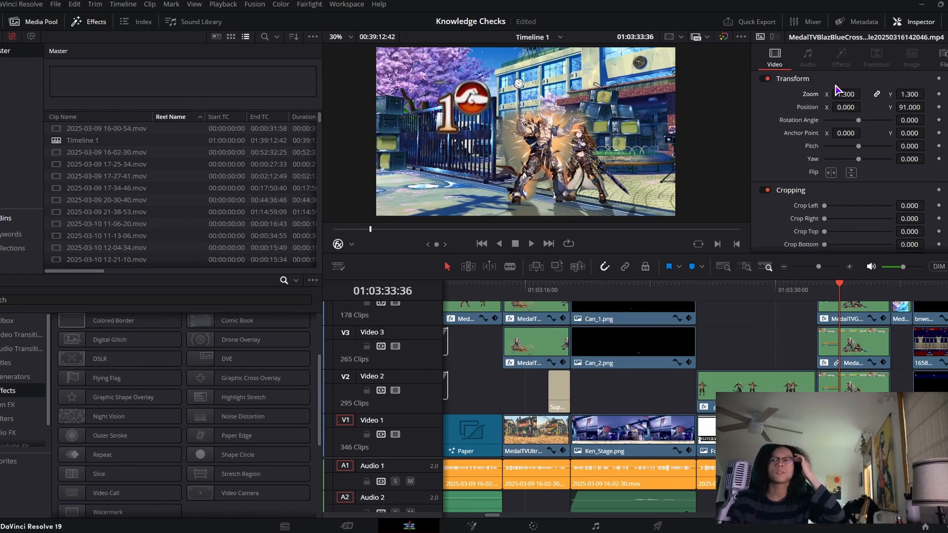
Play the schoolyard scene to about 01:03:35:08, view the moonlit bridge scene from 01:03:37:42, and go to 01:03:39:26
key("space")
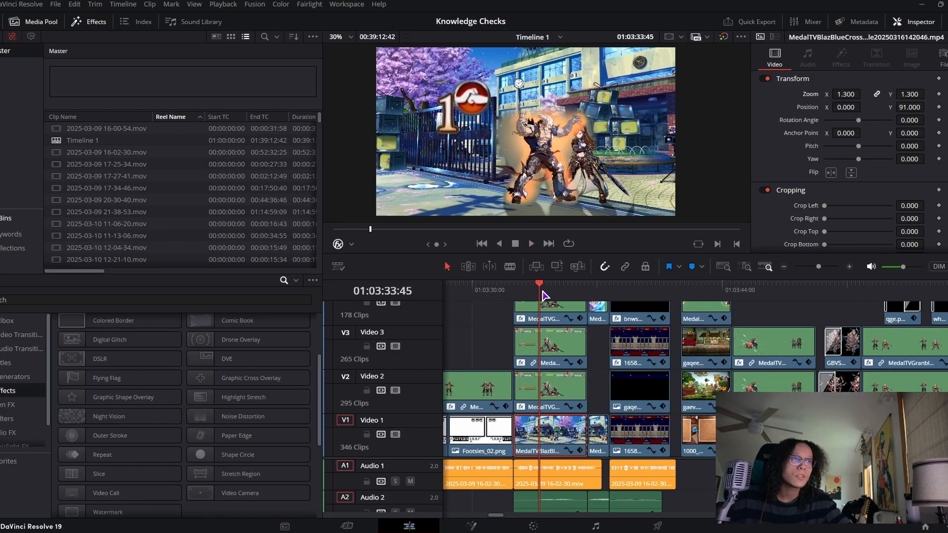
mouse_move(563, 305)
left_mouse_down()
mouse_move(572, 305)
mouse_move(564, 307)
left_mouse_up()
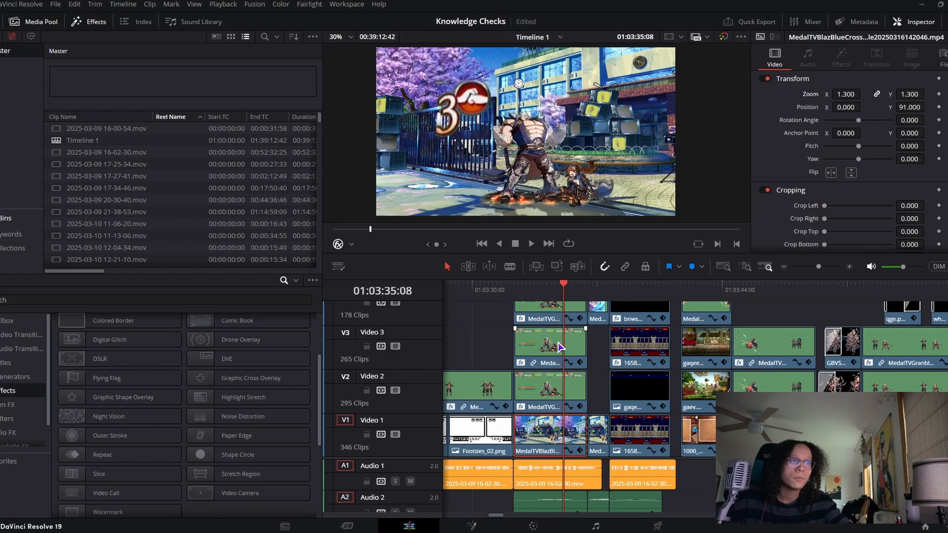
scroll(564, 346, "up", 2)
left_click_drag(620, 286, 614, 287)
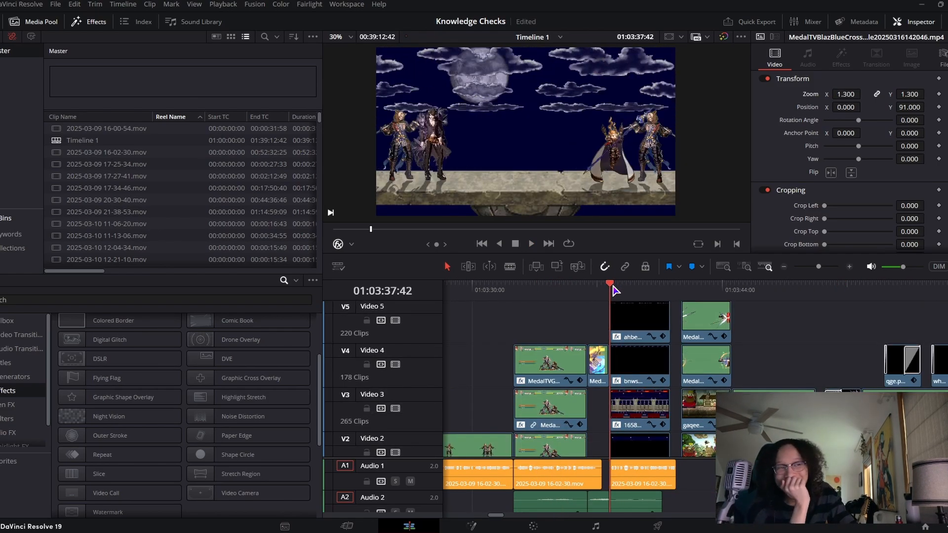
scroll(608, 366, "down", 2)
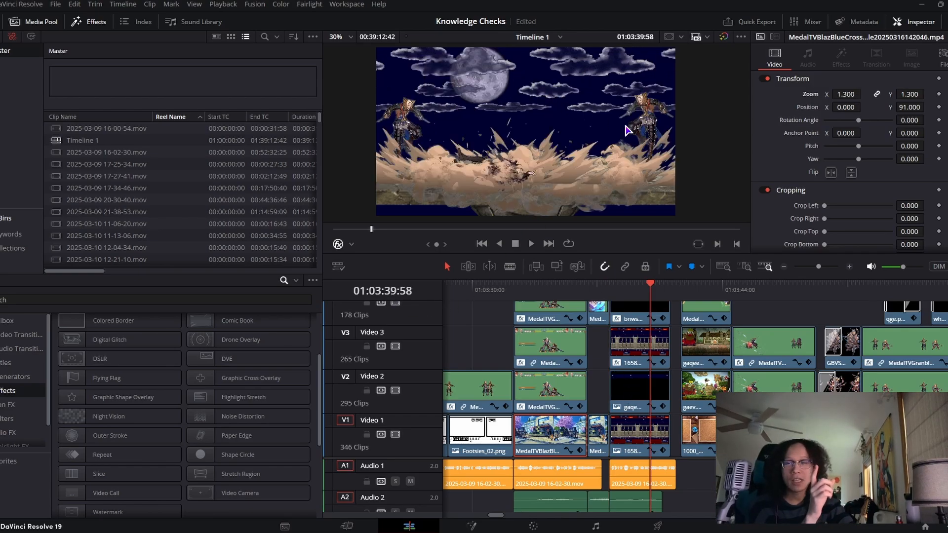
left_click(641, 285)
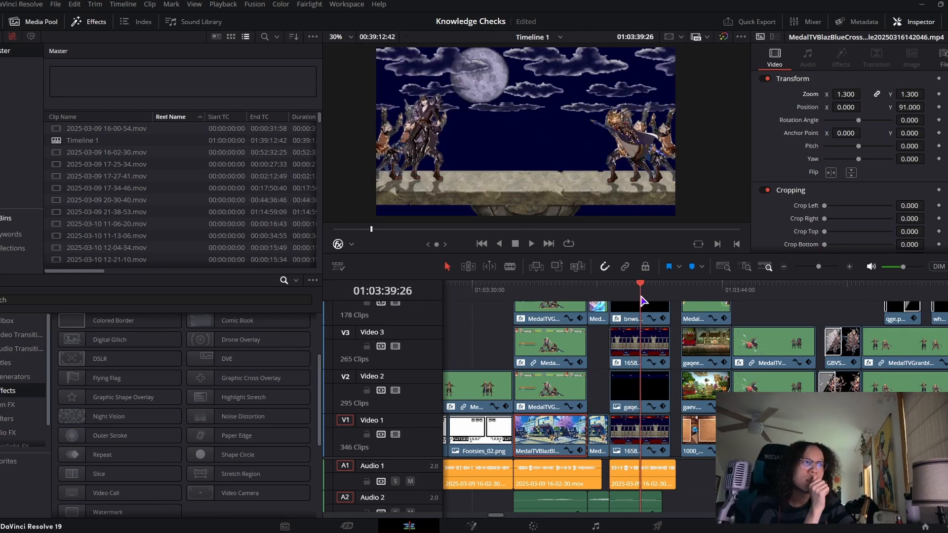
Check the zoom of the 165854.png layer on Video 3, try zoom 4.200 on its Video 1 copy, and undo the change
left_click(640, 345)
left_click_drag(869, 95, 849, 99)
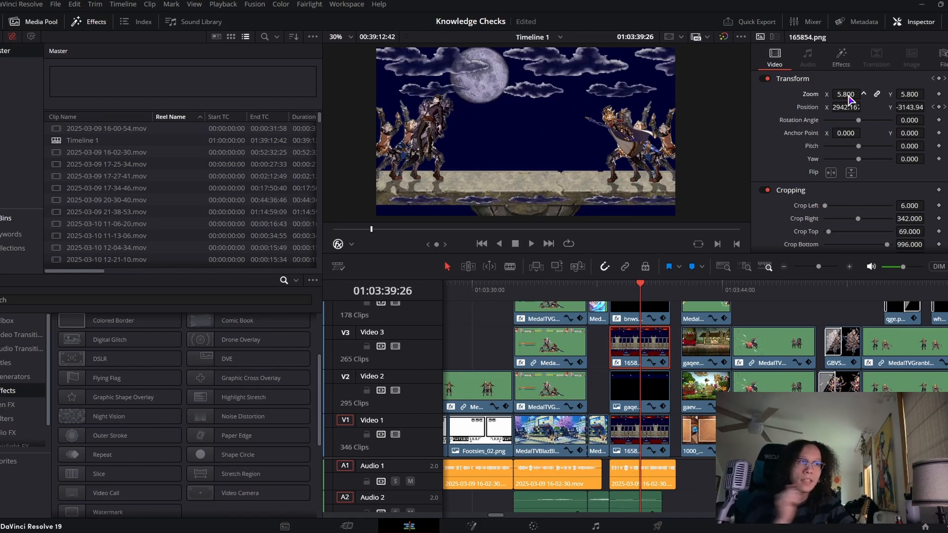
left_click(644, 425)
left_click_drag(915, 109, 935, 4)
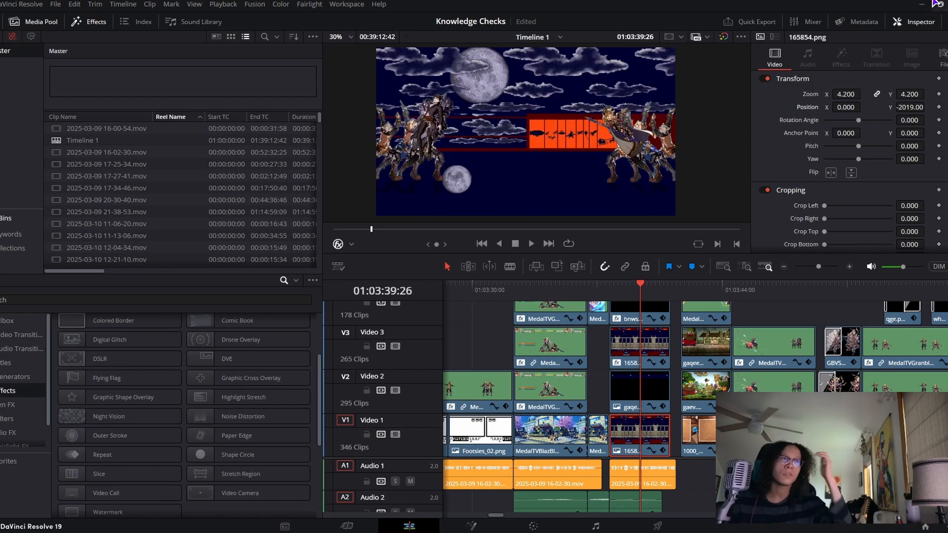
key("ctrl+z")
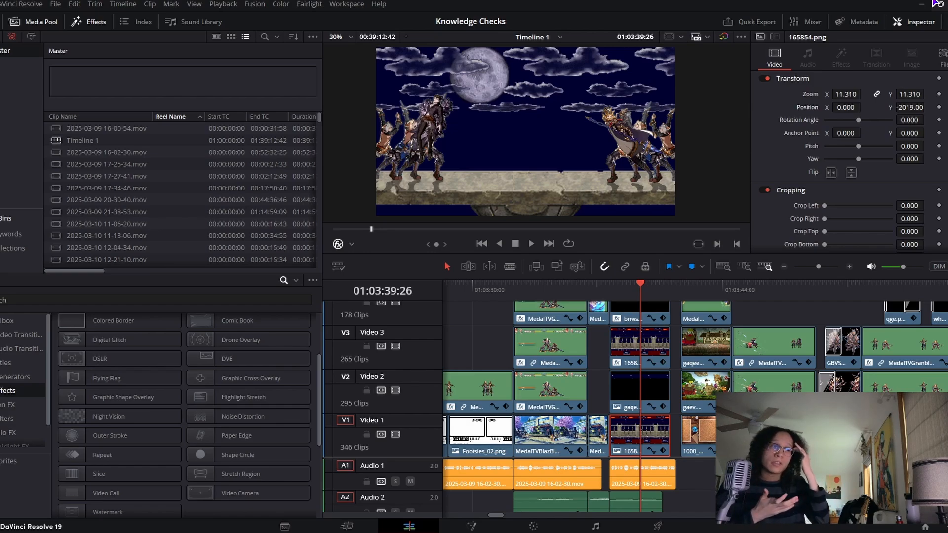
Replay the moonlit bridge scene from 01:03:37:42 to 01:03:39:38 and set the timeline playback resolution to Quarter
left_click(610, 287)
scroll(637, 356, "up", 3)
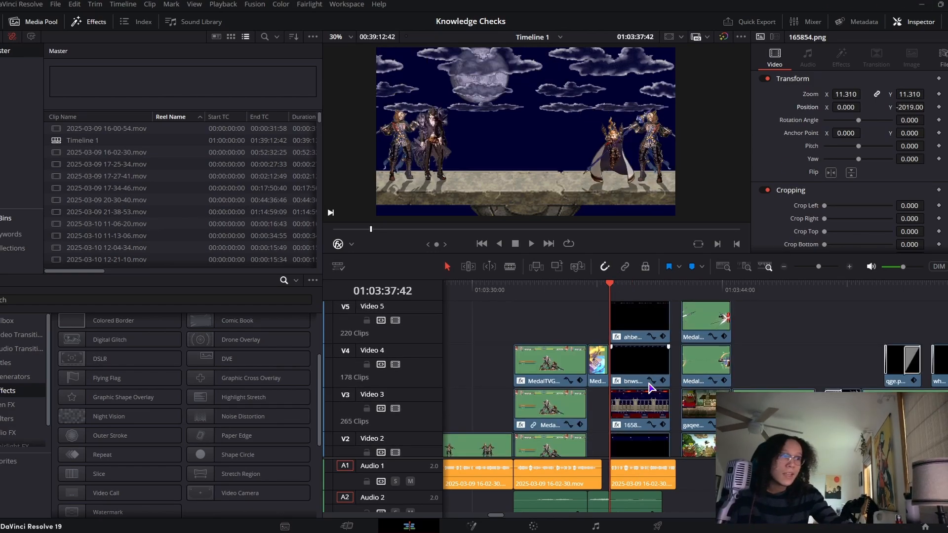
key("space")
scroll(644, 380, "up", 5)
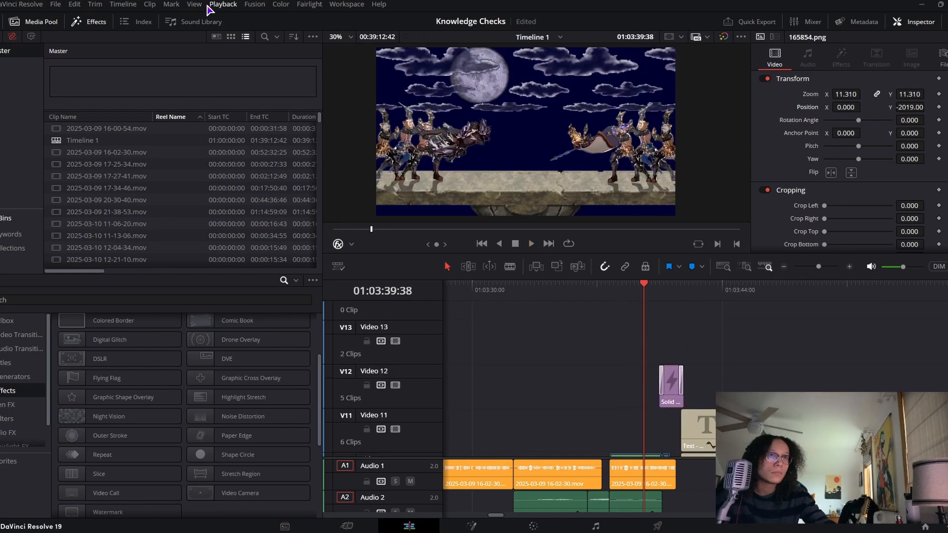
left_click(223, 4)
left_click(419, 61)
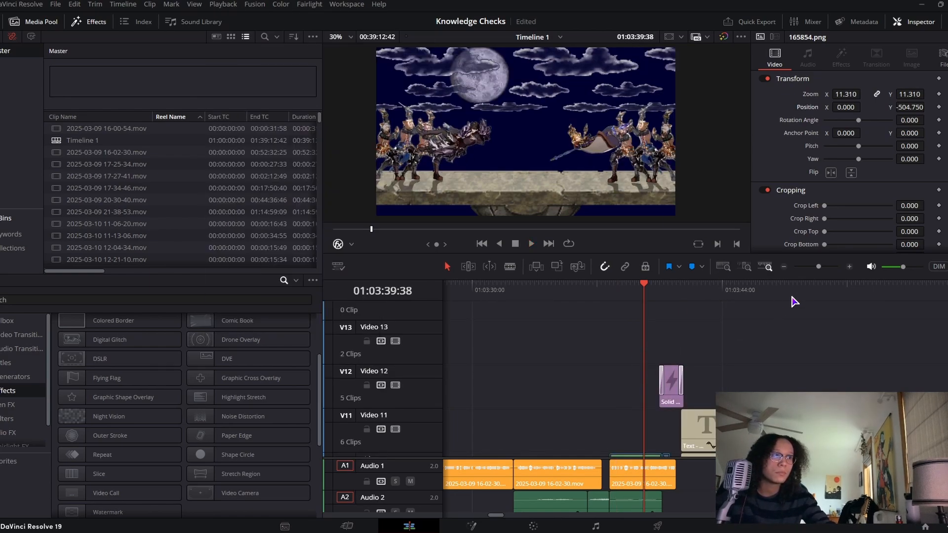
Examine the stacked image layers of the bridge scene at 01:03:39:14 and play it past 01:03:40:47
left_click_drag(818, 266, 828, 268)
left_click(546, 289)
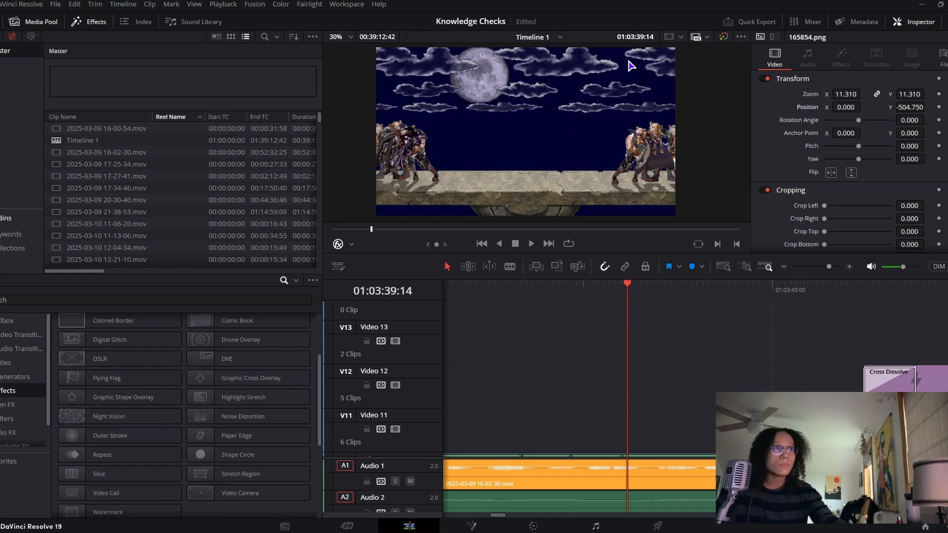
scroll(694, 414, "down", 10)
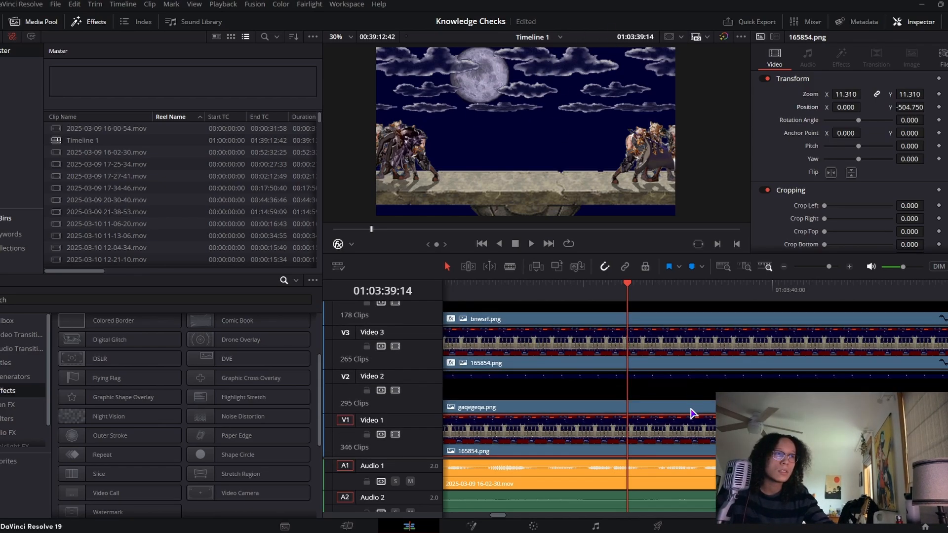
left_click(812, 268)
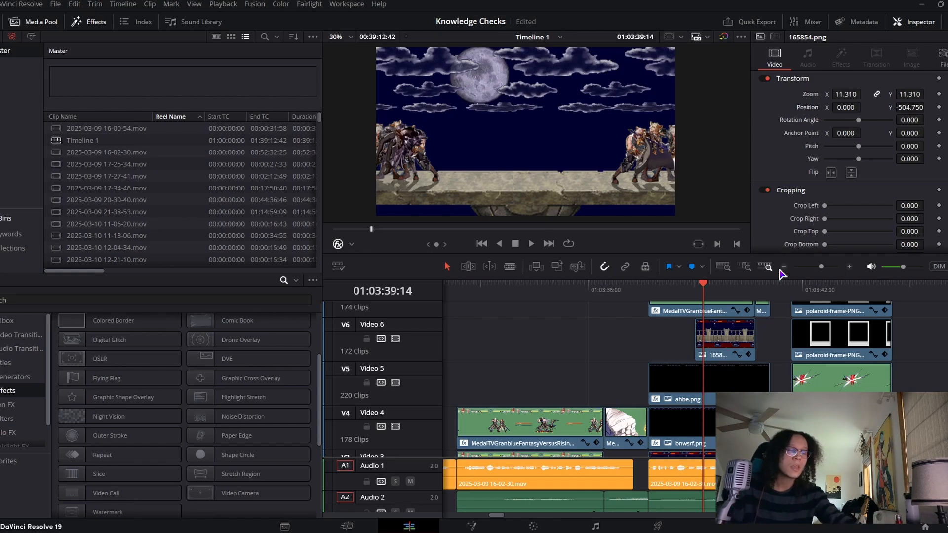
key("space")
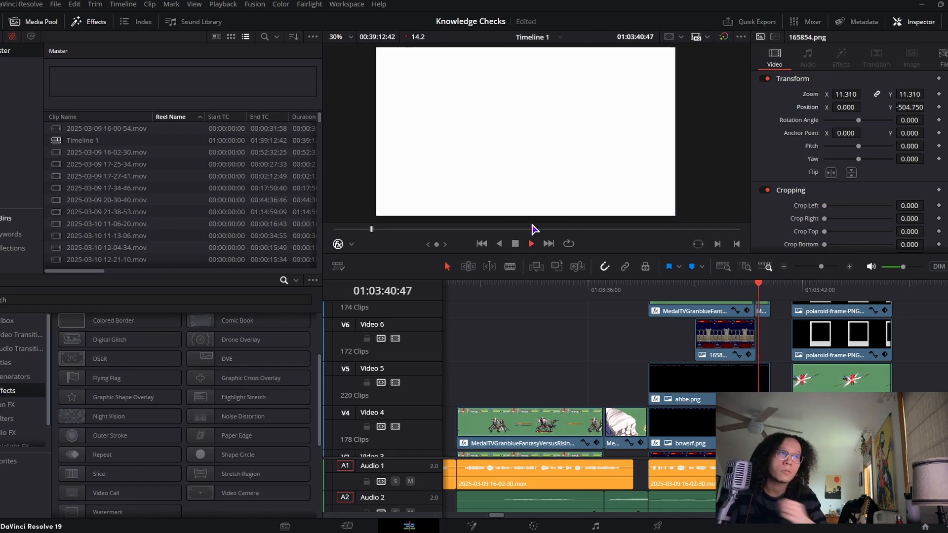
key("space")
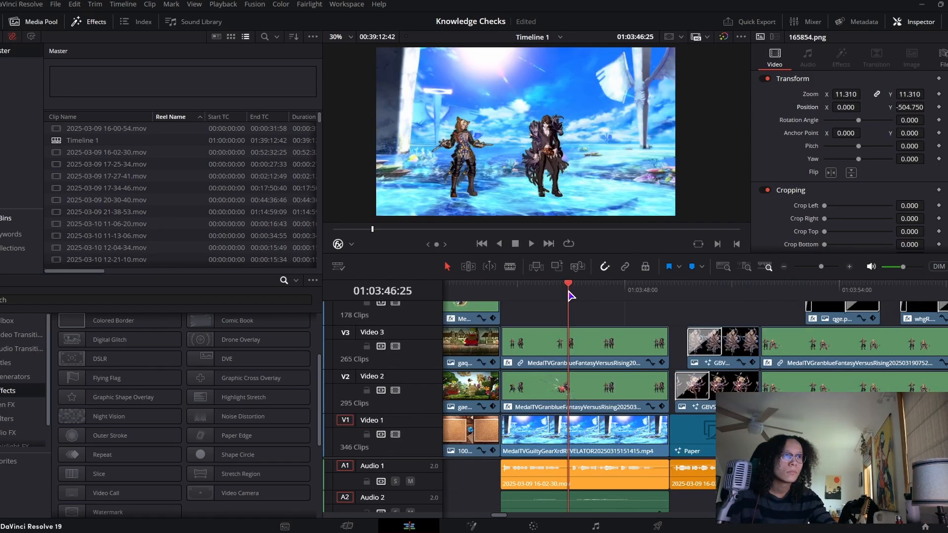
Set the Video 2 Granblue clip at 01:03:46:17 to the Hardlight composite mode with 48.85 opacity
mouse_move(567, 398)
left_mouse_down()
mouse_move(545, 402)
mouse_move(557, 405)
mouse_move(560, 393)
left_mouse_up()
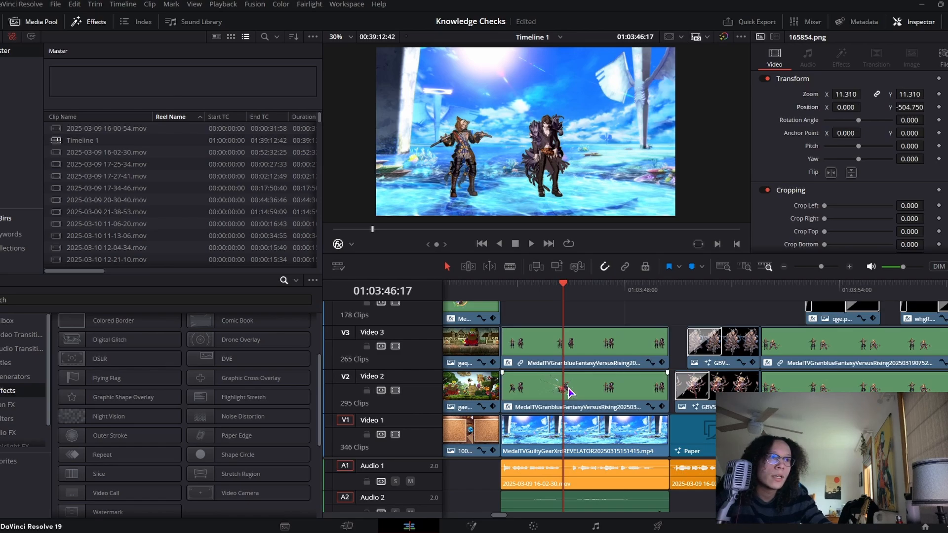
left_click(570, 393)
scroll(884, 187, "down", 5)
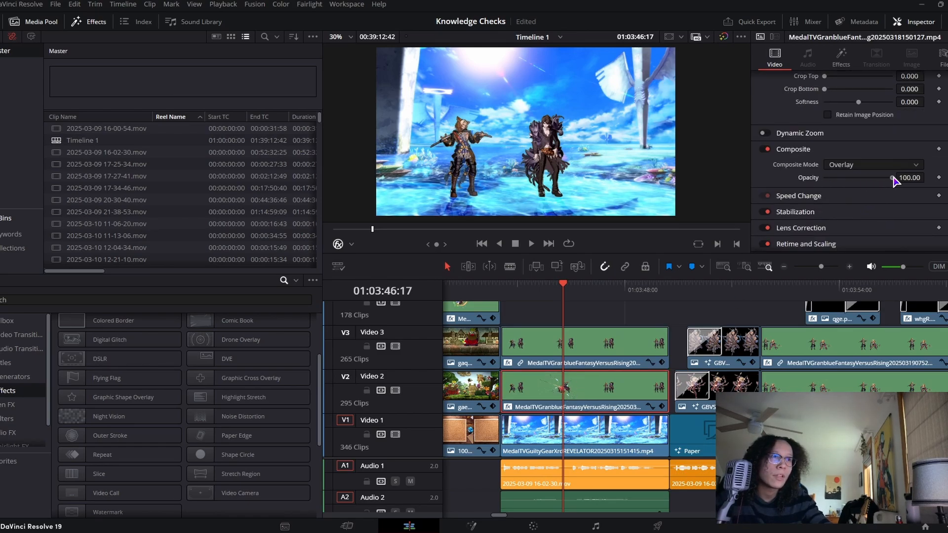
left_click_drag(892, 177, 856, 177)
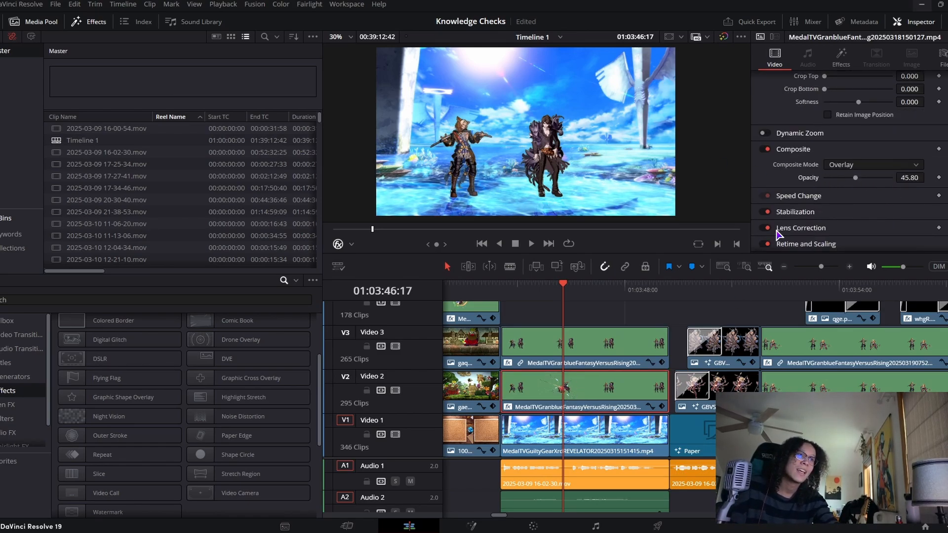
left_click(840, 165)
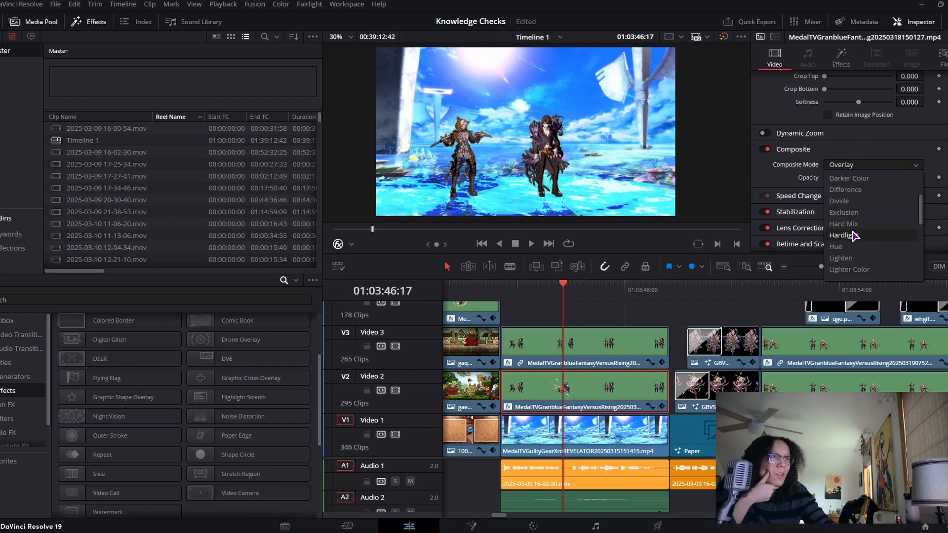
left_click(854, 236)
left_click(870, 178)
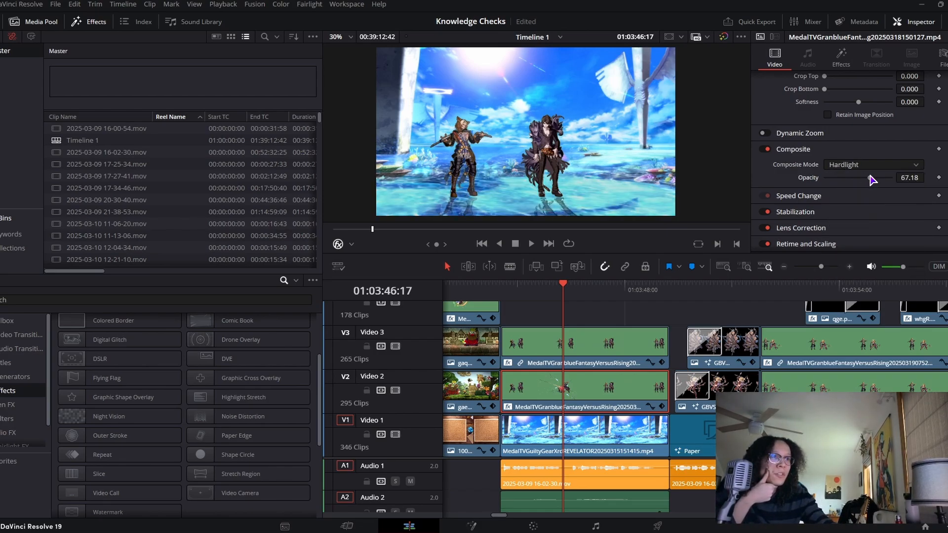
left_click_drag(871, 177, 864, 178)
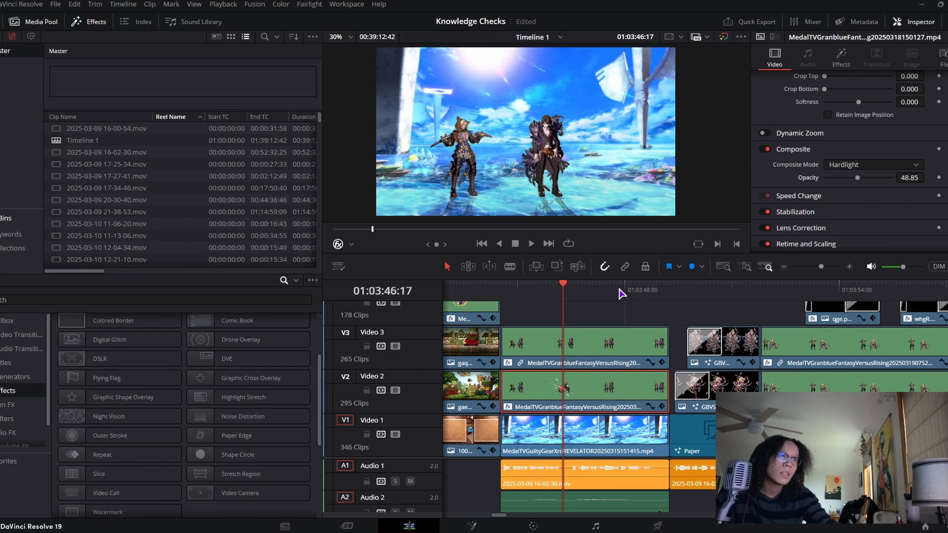
Play the ocean scene from 01:03:46:17 to 01:03:47:55 and view the character cutout scene from 01:03:49:57 to 01:03:50:06
key("space")
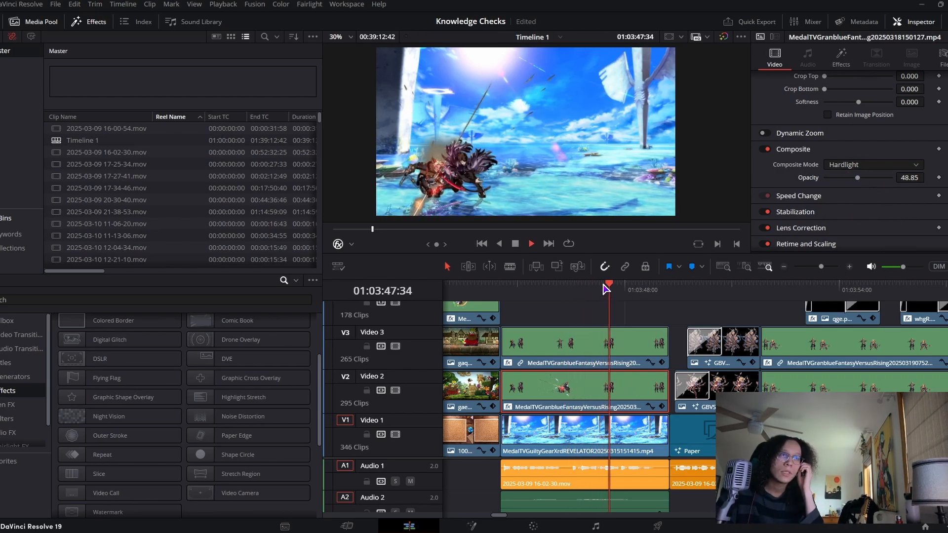
key("space")
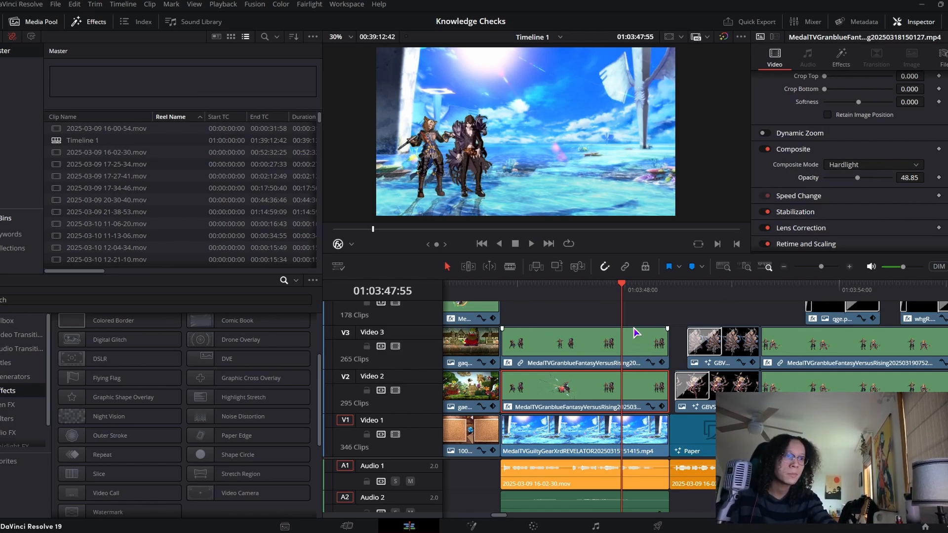
left_click(637, 287)
left_click_drag(639, 287, 695, 292)
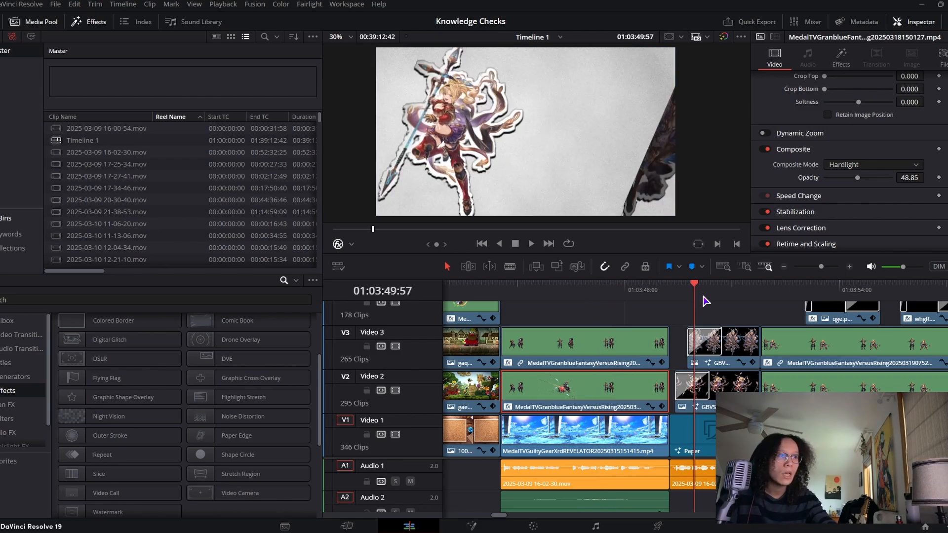
key("space")
key("space")
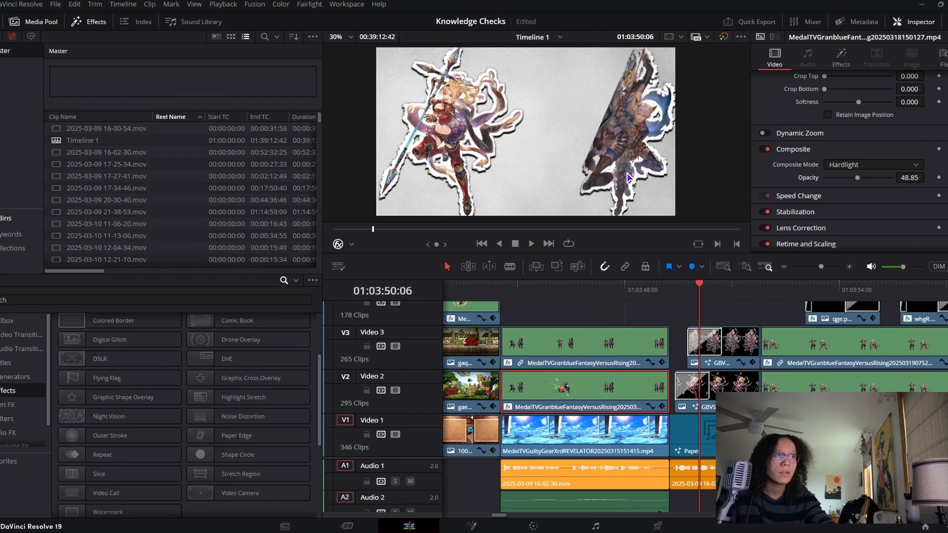
Select the Page Curl transition on Video 3, set the timeline playback resolution to Full, and play to 01:03:51:32
left_click(699, 336)
left_click(223, 4)
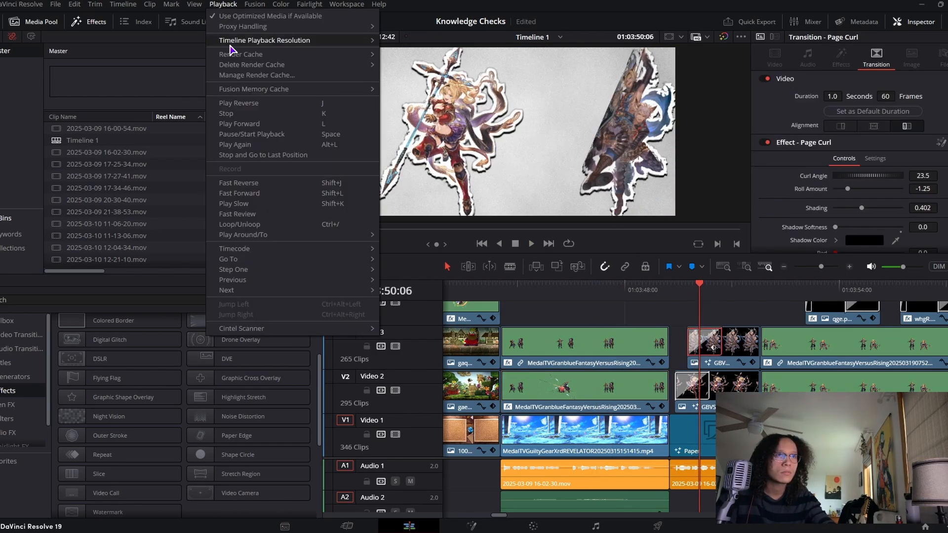
left_click(415, 46)
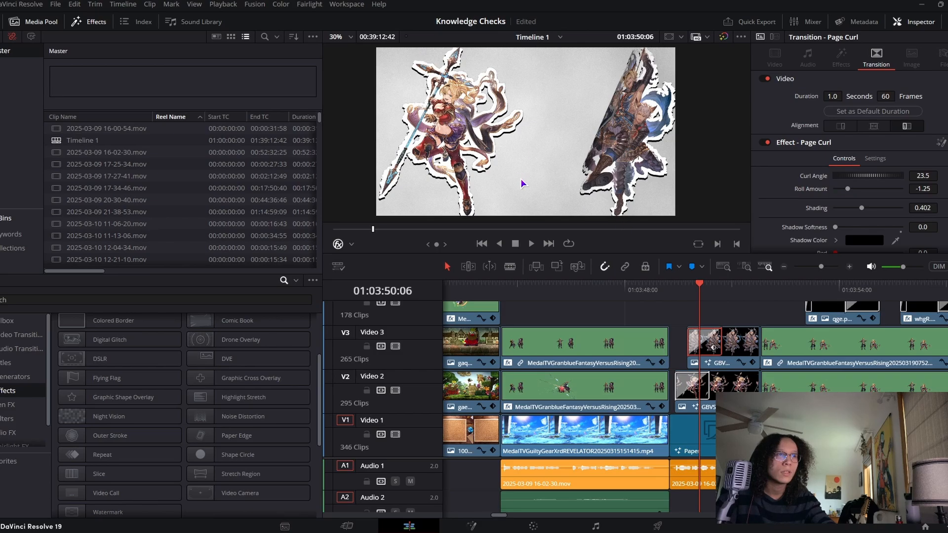
key("space")
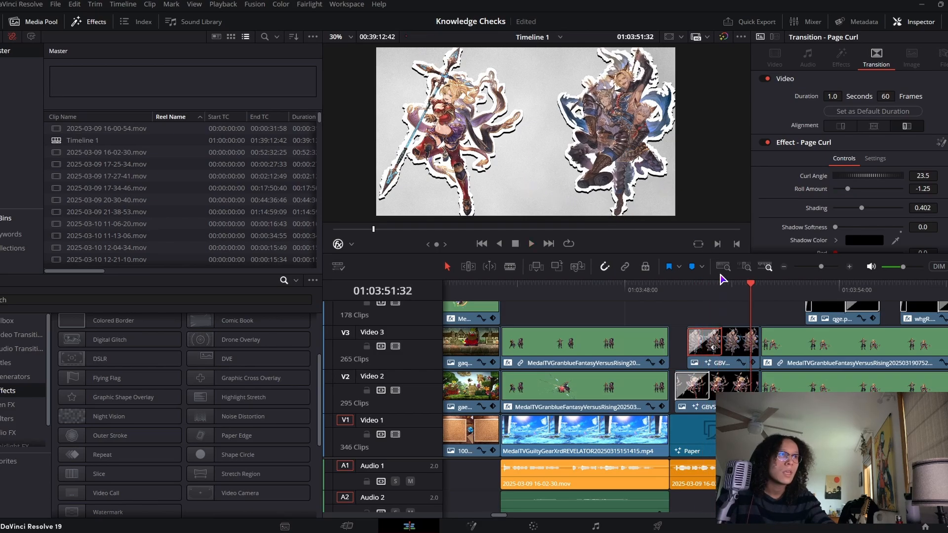
Set the timeline playback resolution to Quarter and replay the character cutout scene from 01:03:49:59 to 01:03:51:30
left_click(695, 286)
left_click(231, 4)
mouse_move(256, 41)
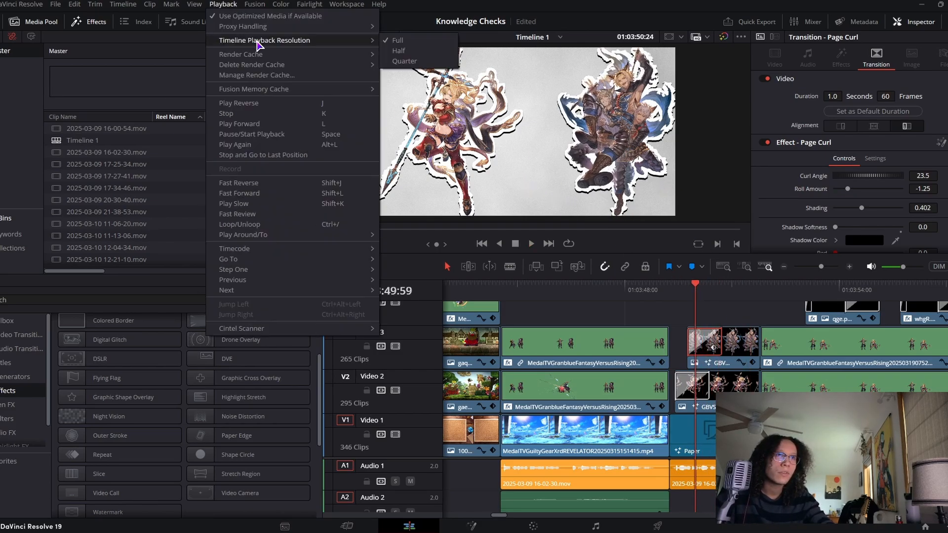
left_click(412, 64)
key("space")
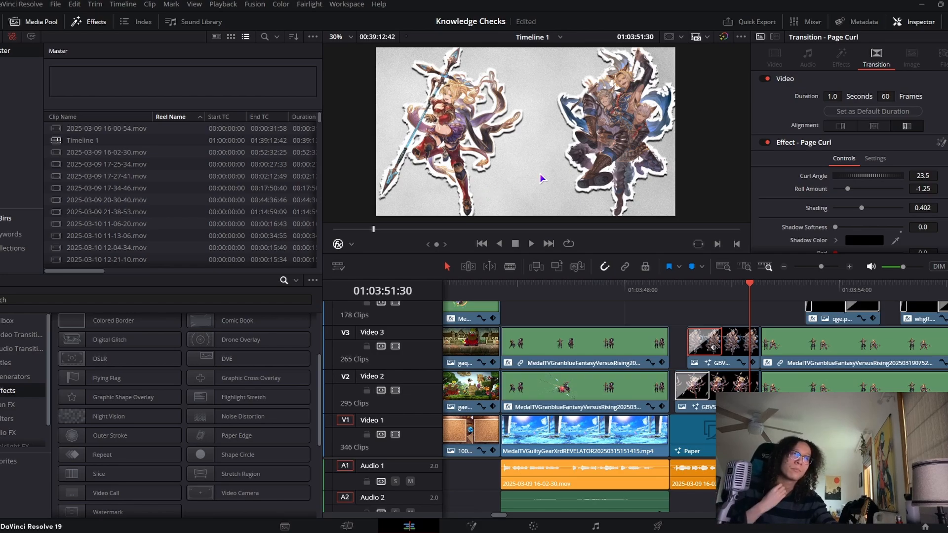
At 01:03:48:02, open the Open FX effects of the Video 3 Granblue clip and remove its 3D Keyer
left_click(627, 285)
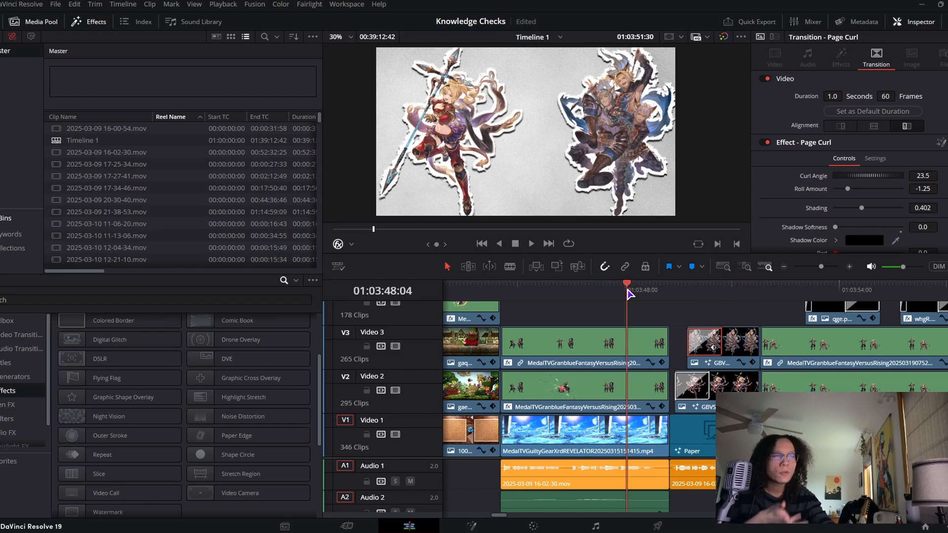
left_click_drag(628, 291, 626, 288)
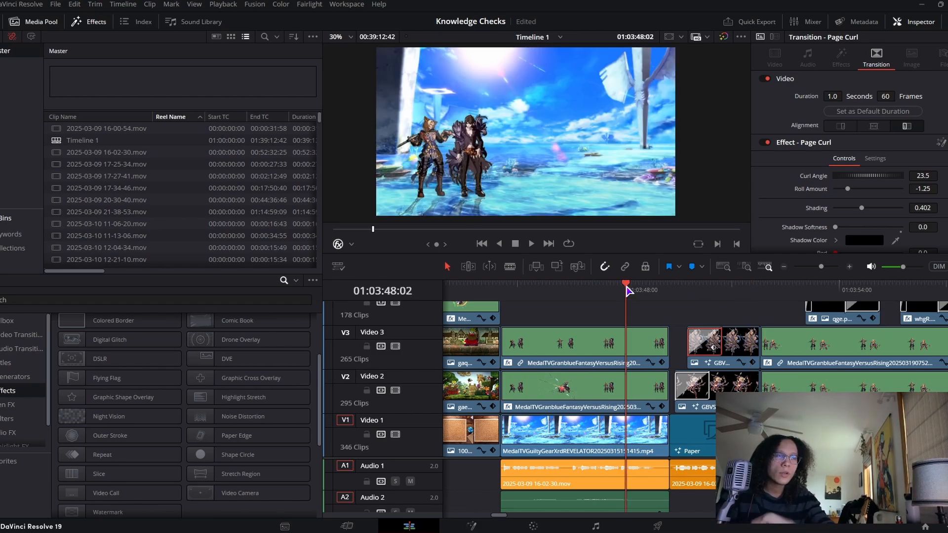
left_click(623, 348)
scroll(830, 141, "up", 5)
left_click(841, 58)
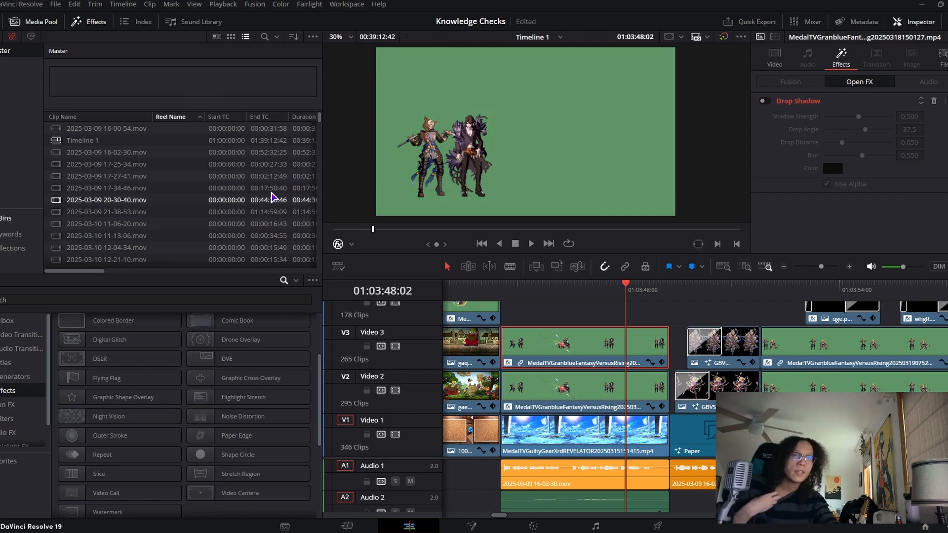
Search the Open FX effects for 3d, apply the 3D Keyer to the Video 3 clip, and sample its green background
left_click(12, 404)
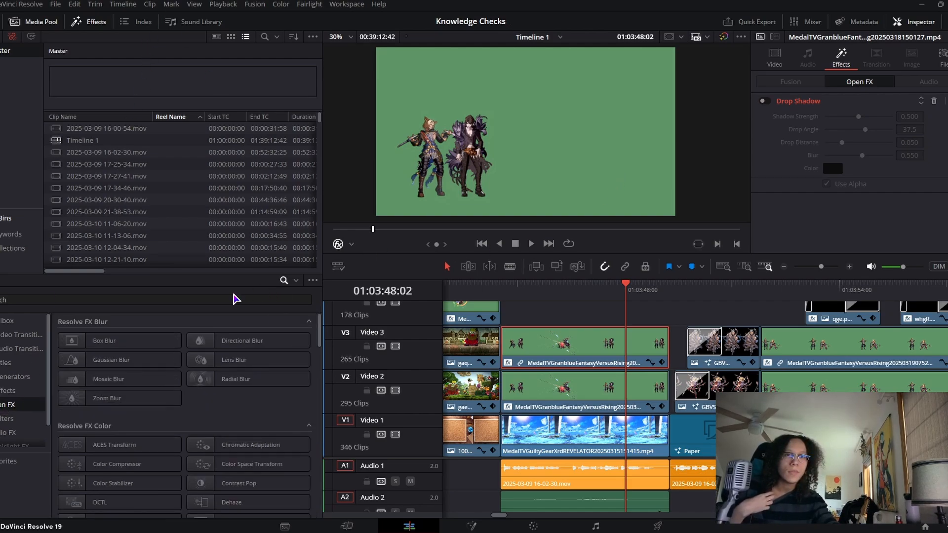
left_click(214, 301)
type("3d")
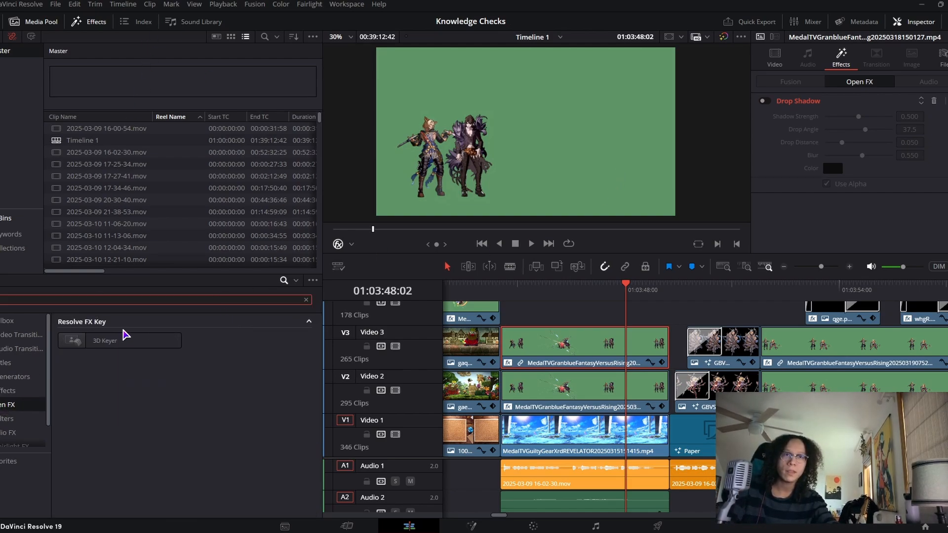
mouse_move(119, 341)
left_mouse_down()
mouse_move(339, 321)
mouse_move(632, 353)
left_mouse_up()
left_click_drag(531, 127, 538, 102)
Set the Despill of the Video 3 clip's 3D Keyer to 1.000 in its behaviour options
scroll(928, 134, "down", 3)
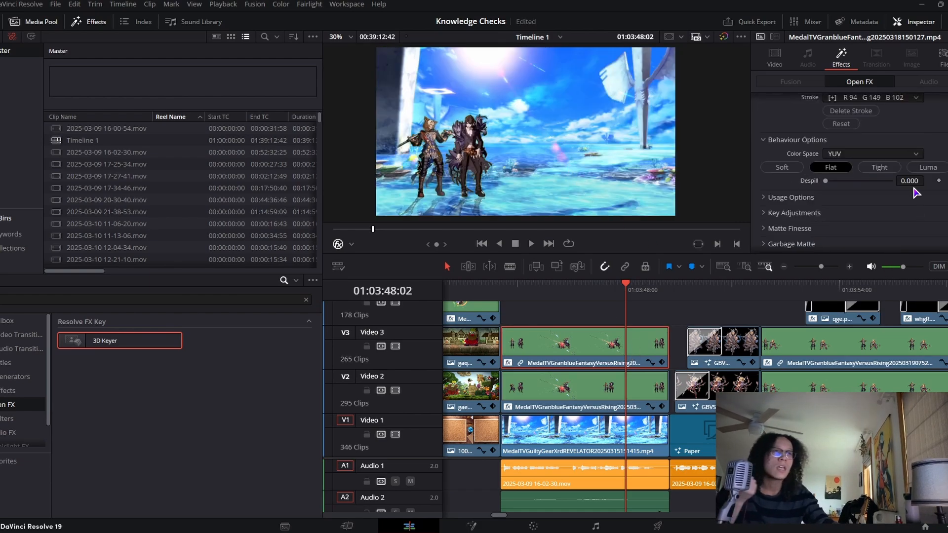
left_click(875, 181)
left_click_drag(919, 185, 944, 188)
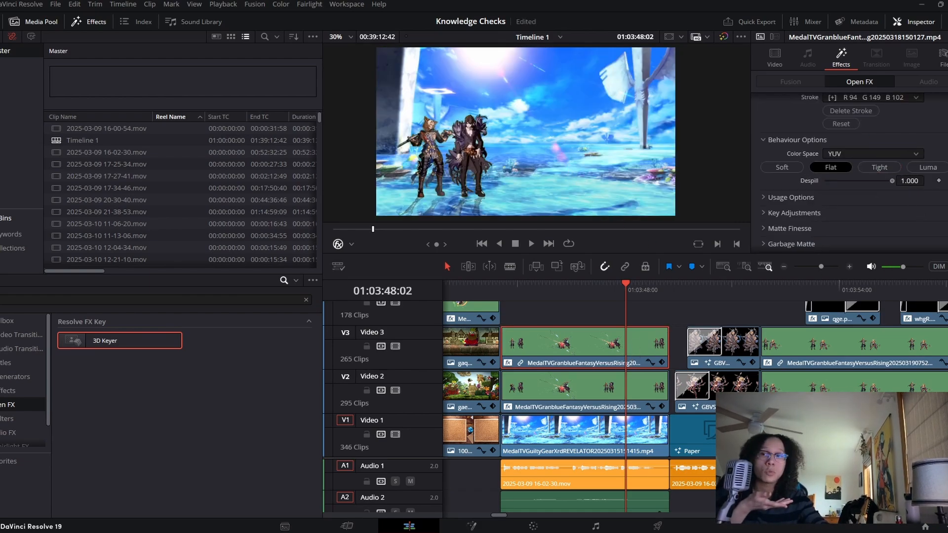
Move to the framed-photo fight scene at 01:03:53:24 and play it to 01:03:53:53
left_click(223, 5)
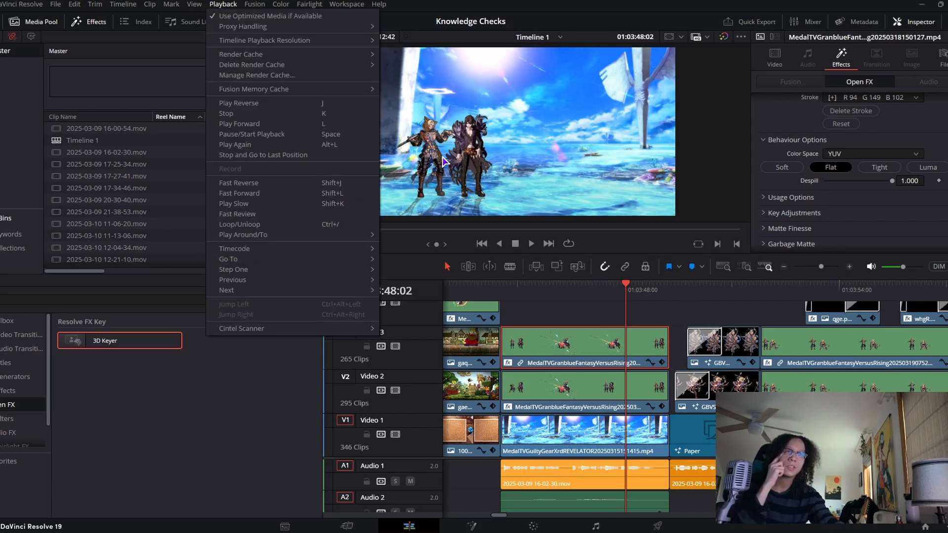
left_click_drag(623, 284, 818, 290)
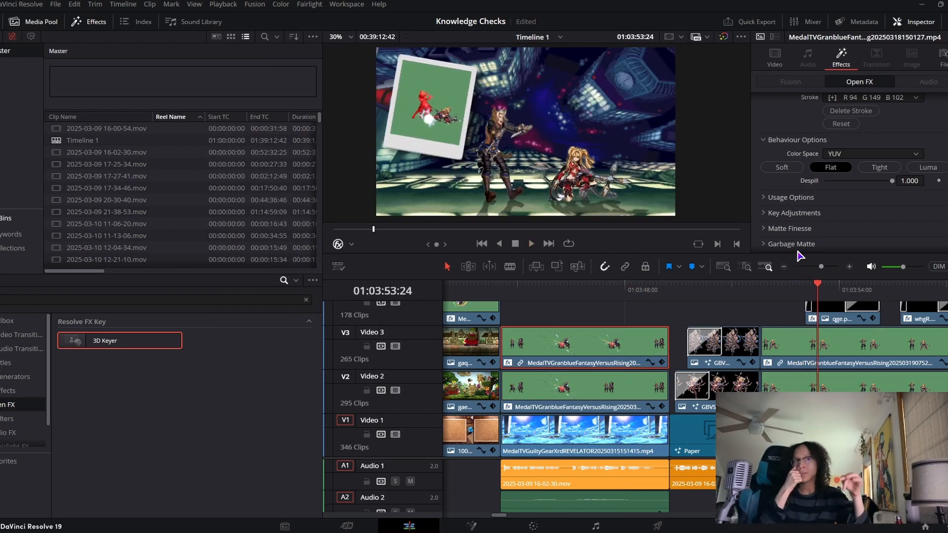
left_click_drag(500, 515, 502, 515)
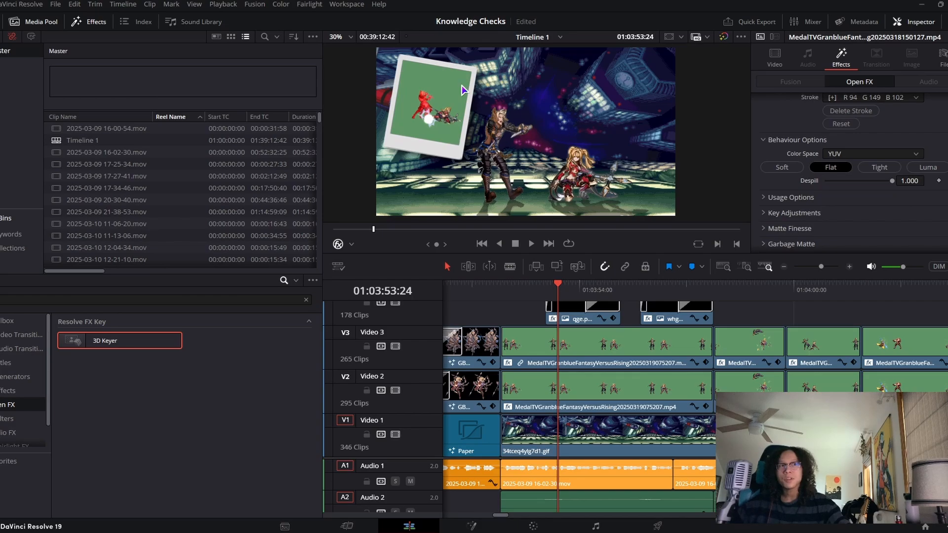
scroll(551, 115, "down", 2)
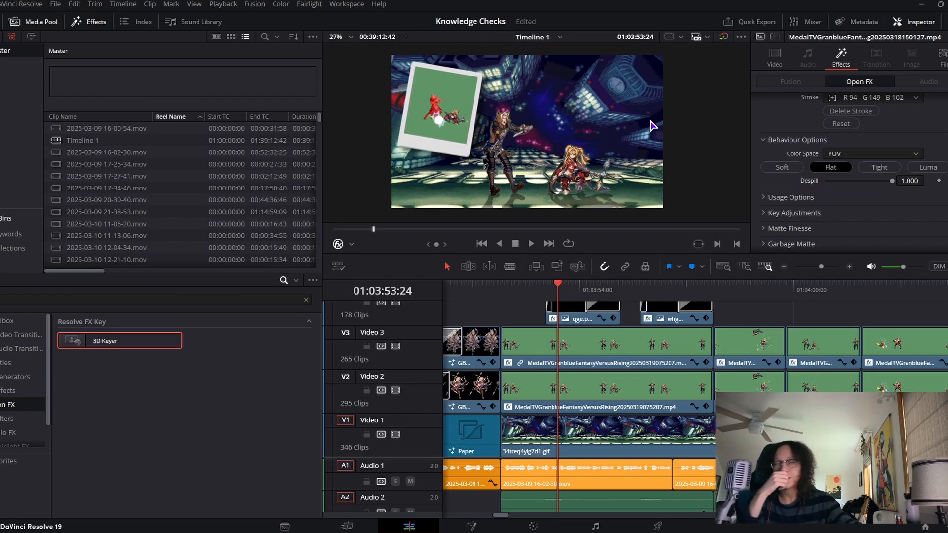
left_click(546, 286)
left_click(532, 244)
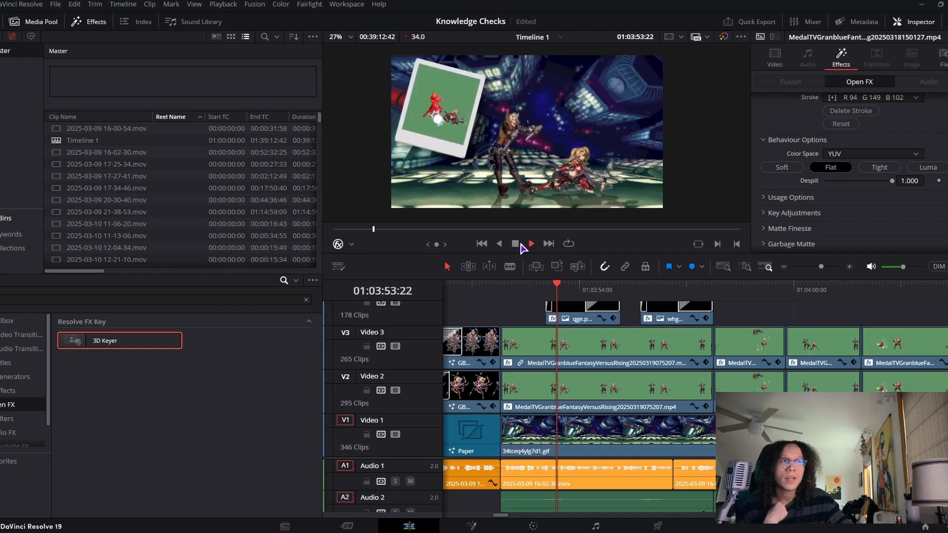
left_click(531, 243)
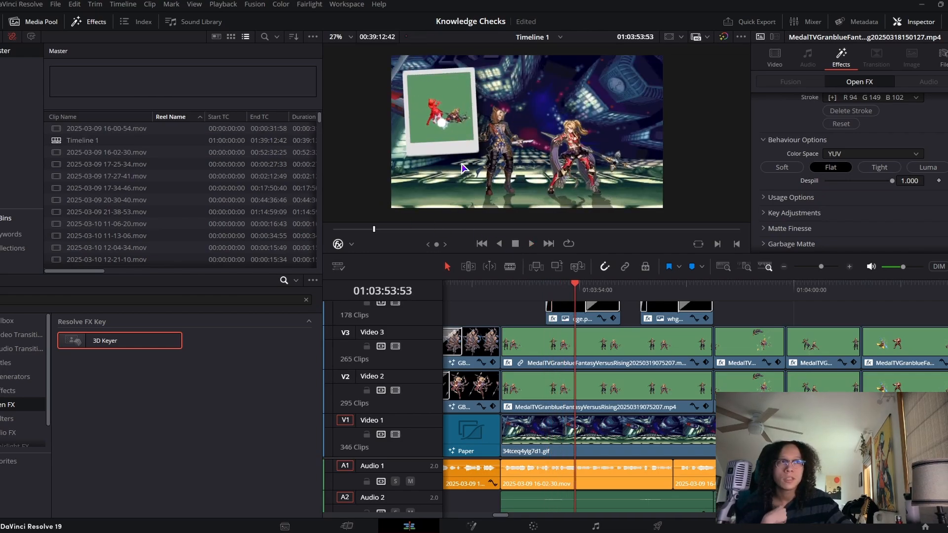
Select the qge.png clip on Video 4, show its keyframe curve, and play its swaying animation
left_click(584, 307)
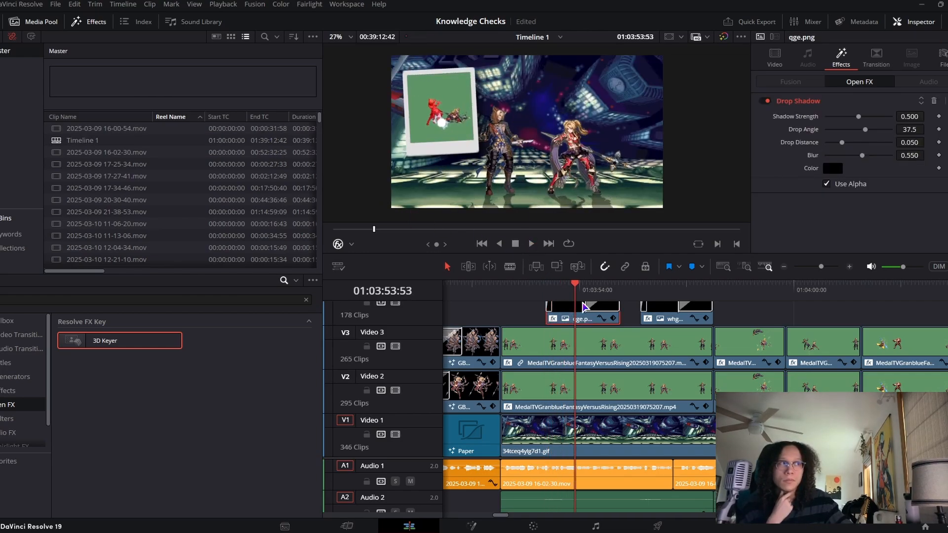
scroll(597, 354, "up", 3)
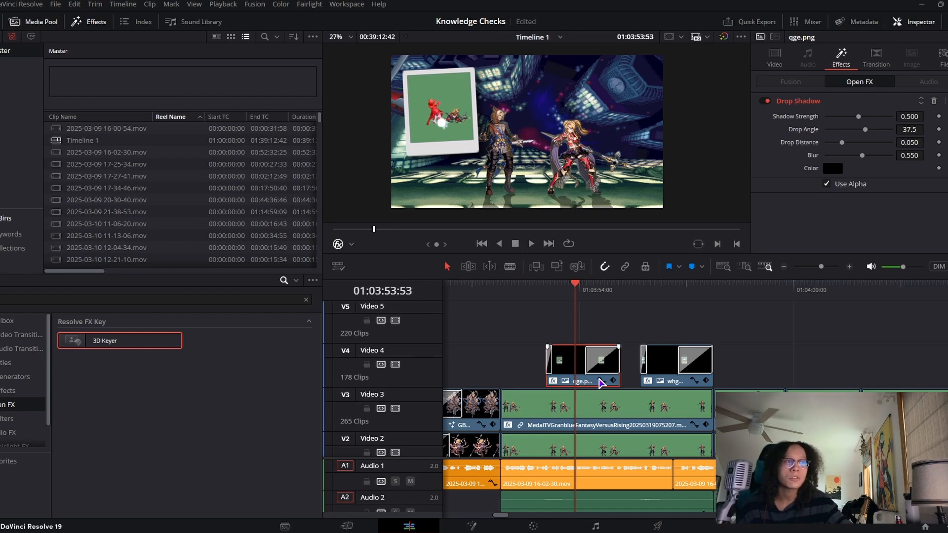
left_click(601, 380)
scroll(601, 389, "up", 3)
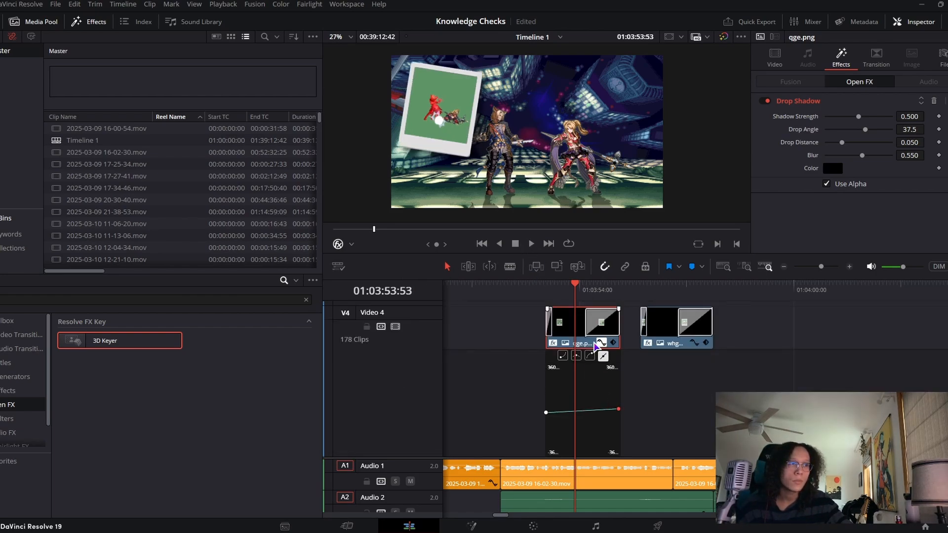
left_click(549, 287)
key("space")
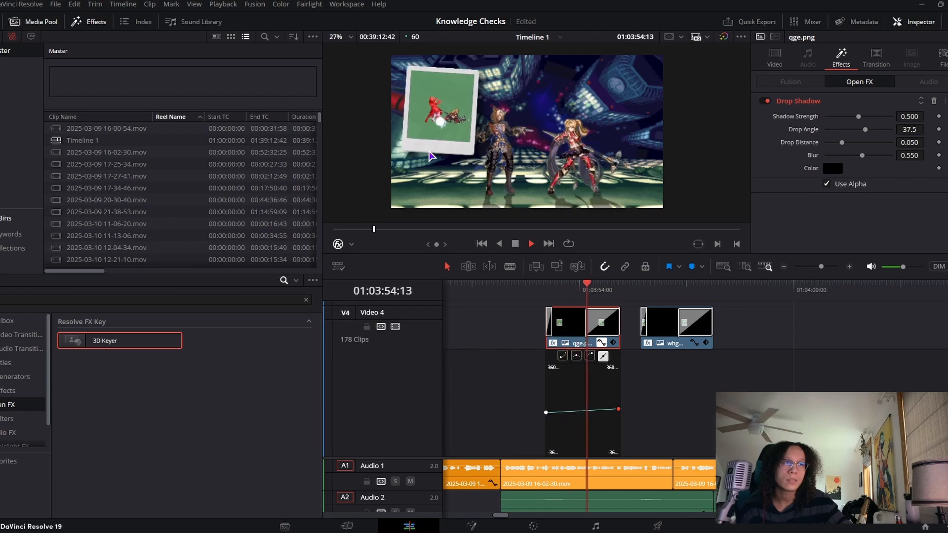
key("space")
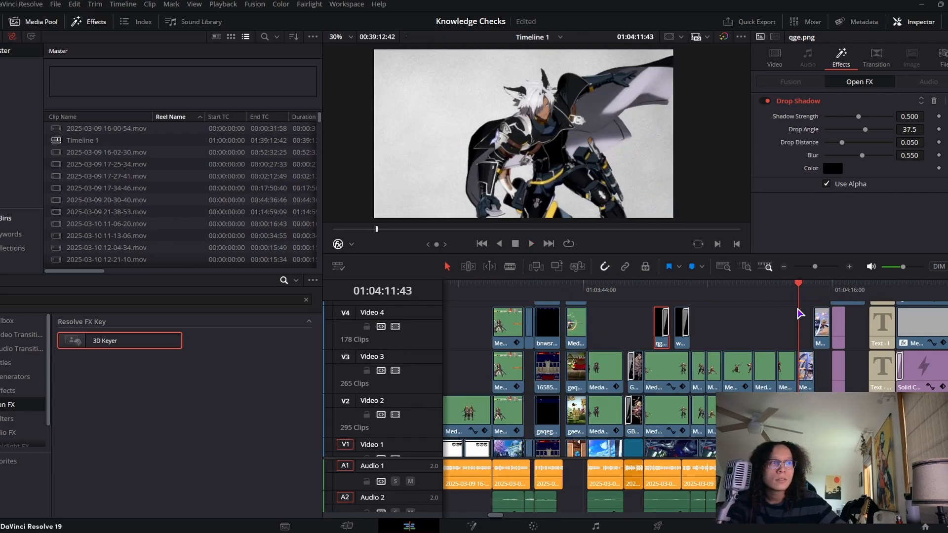
Play the keyed characters over the paper background from about 01:04:11:43 to 01:04:16:20
left_click(798, 309)
left_click(794, 294)
key("space")
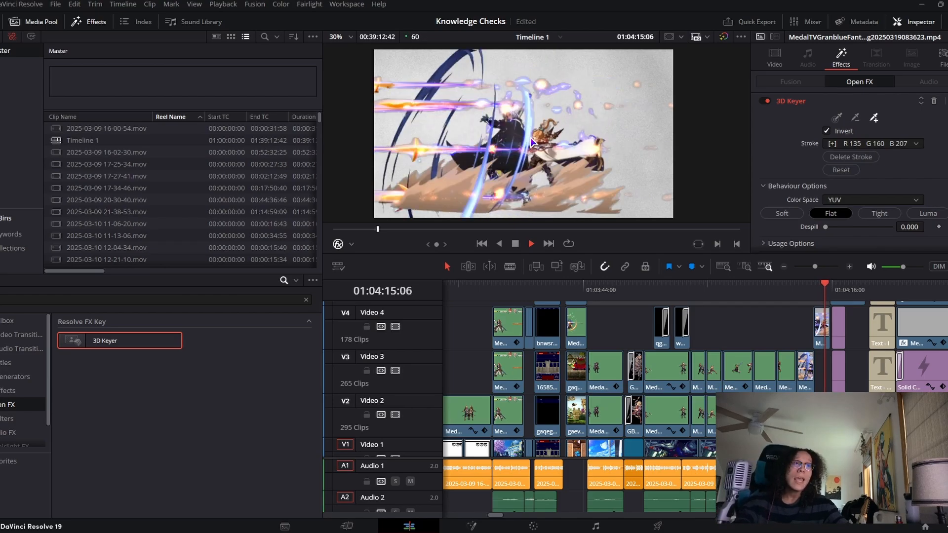
key("space")
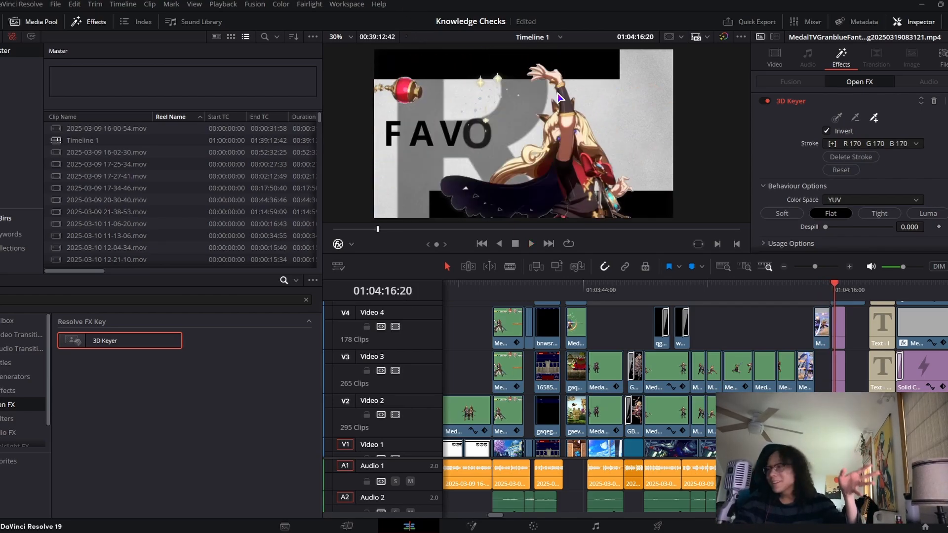
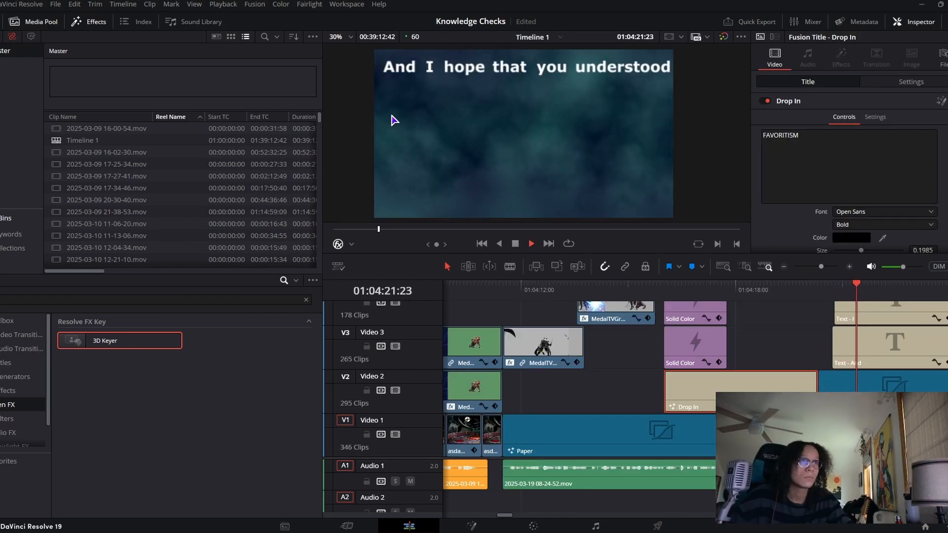
Play the title text sequence to 01:04:23:28, and replay the falling SBAs and SSBAs text from 01:04:23:03
key("space")
key("space")
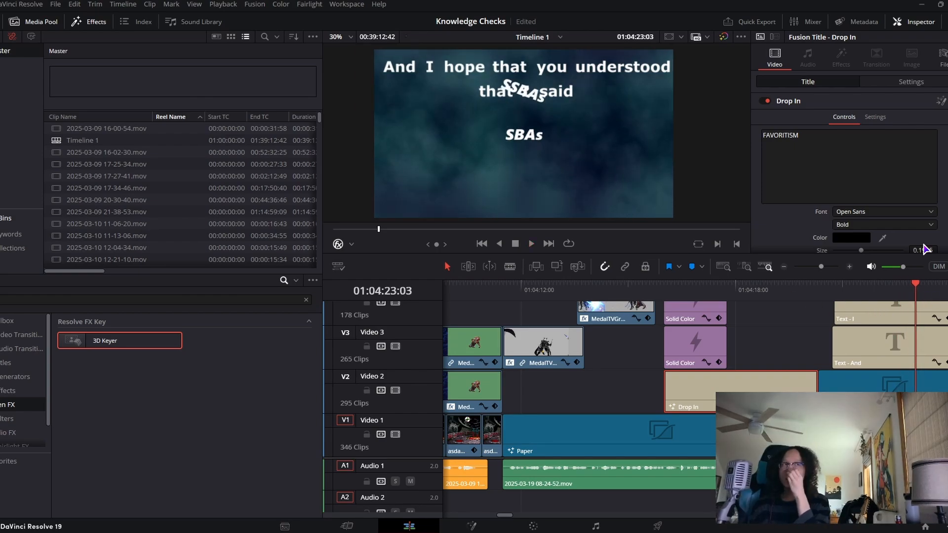
key("space")
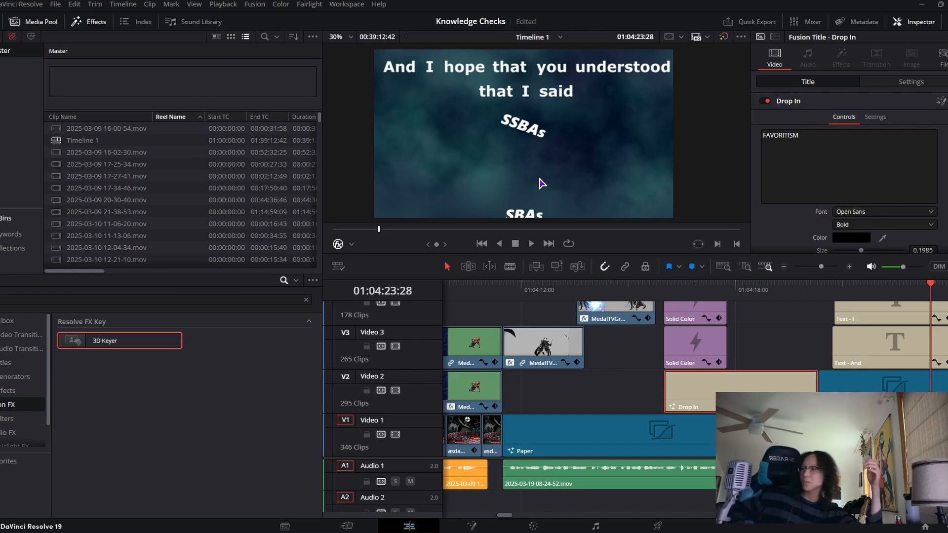
left_click_drag(931, 291, 914, 292)
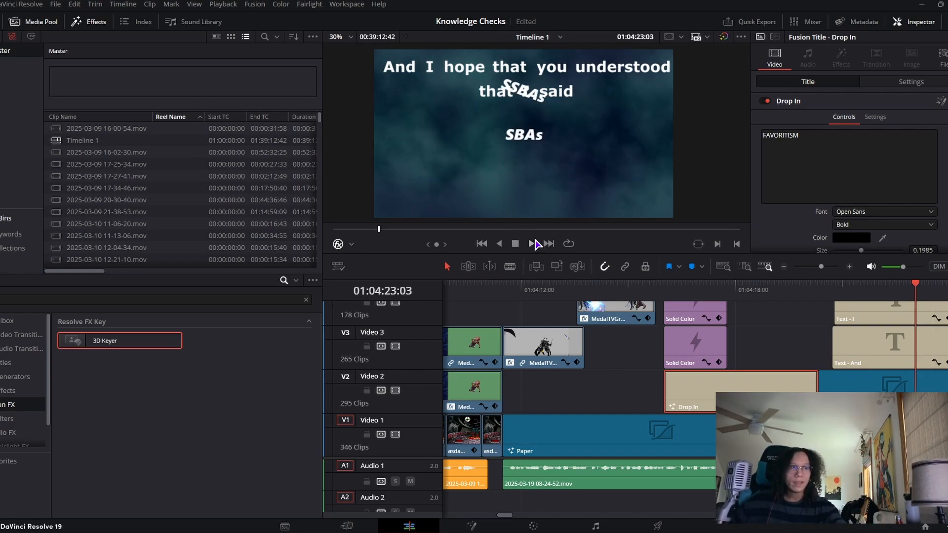
left_click(531, 242)
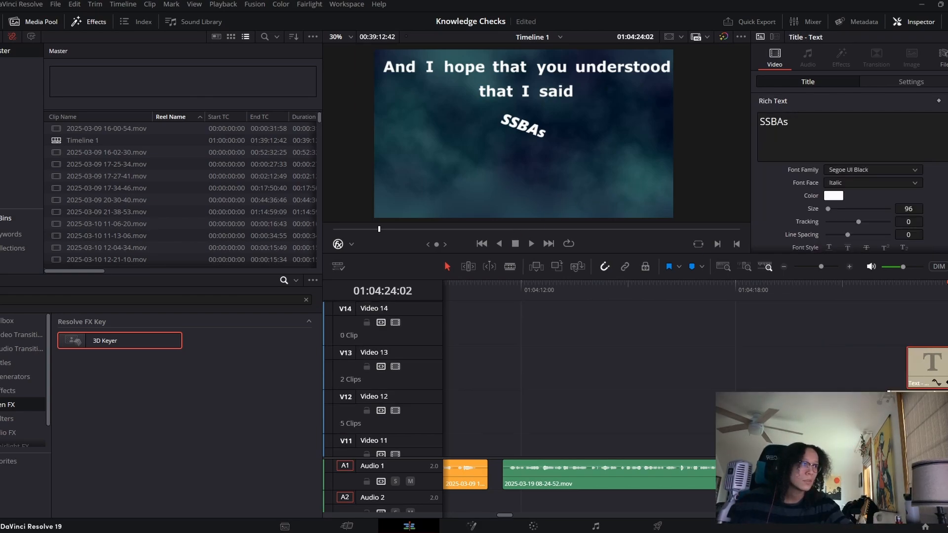
Show the Position Y curve of the SSBAs title on Video 13, and play its drop-in animation from 01:04:22:47
left_click(937, 385)
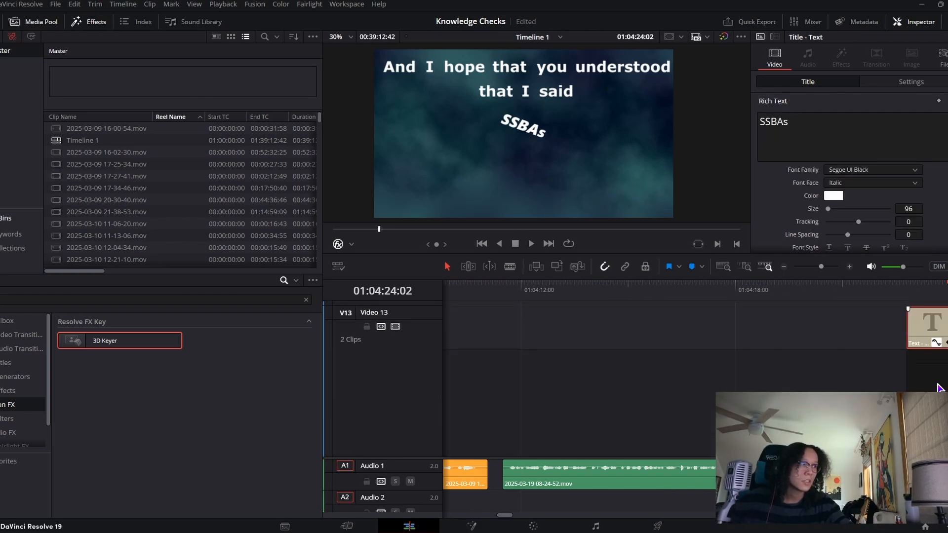
left_click(917, 285)
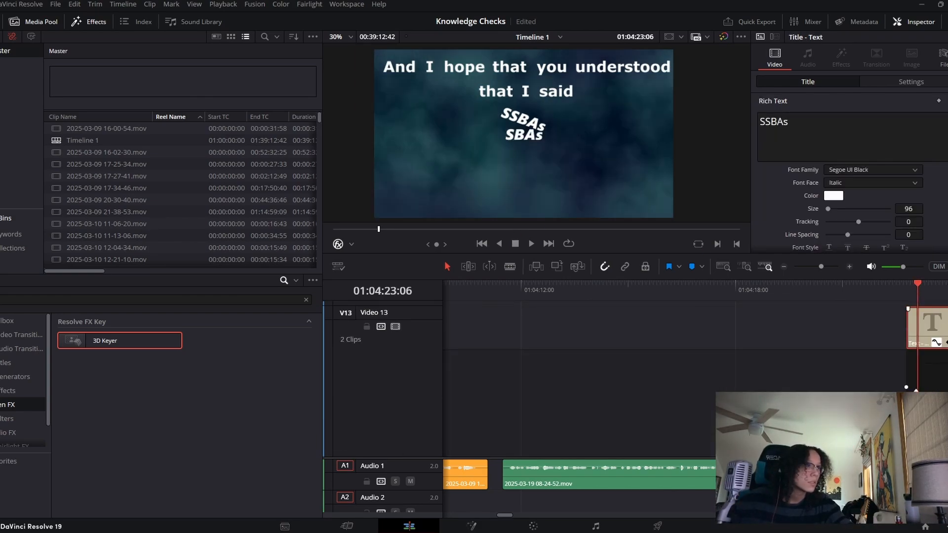
left_click(906, 286)
left_click_drag(821, 267, 831, 267)
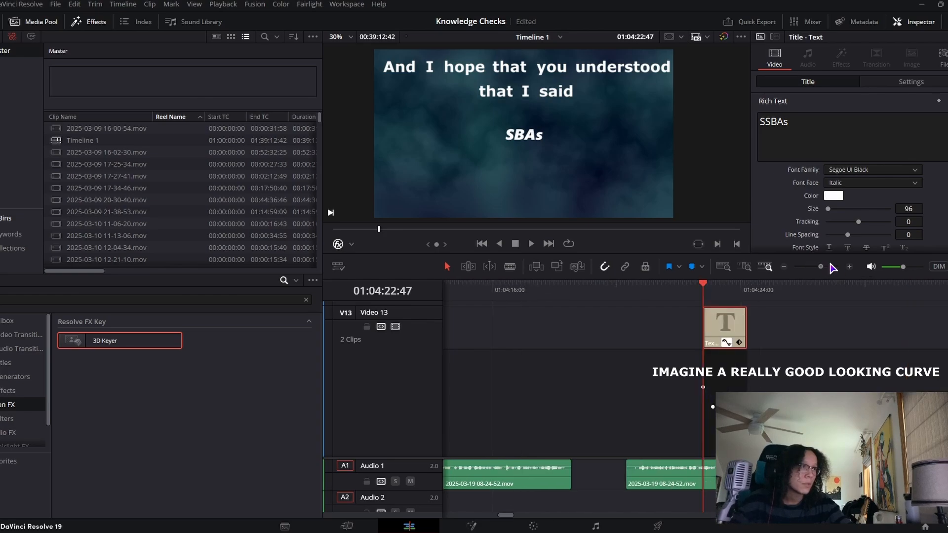
key("space")
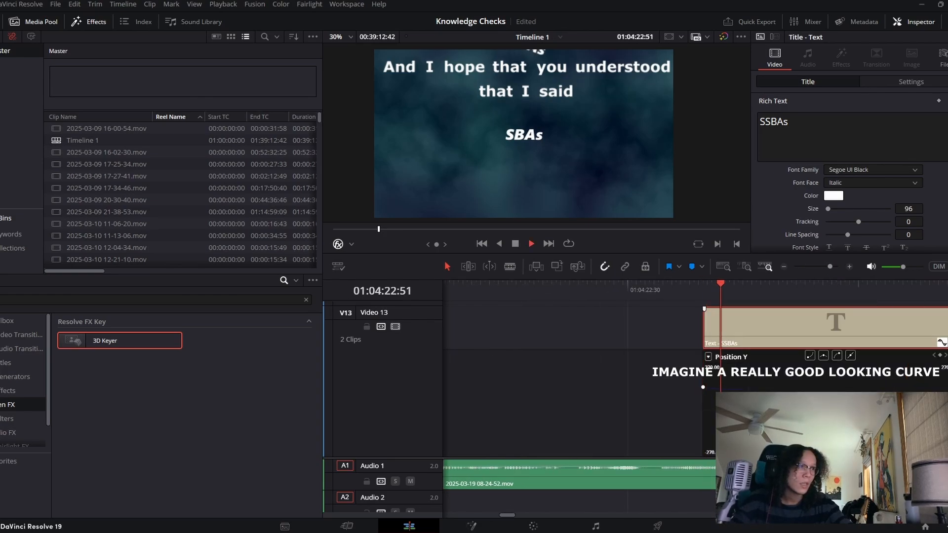
key("space")
key("space")
key("space")
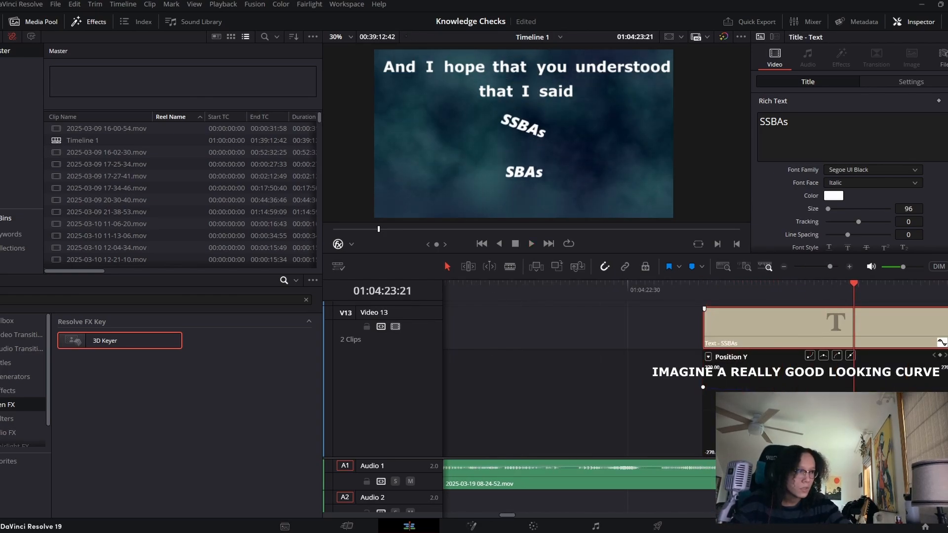
left_click(764, 294)
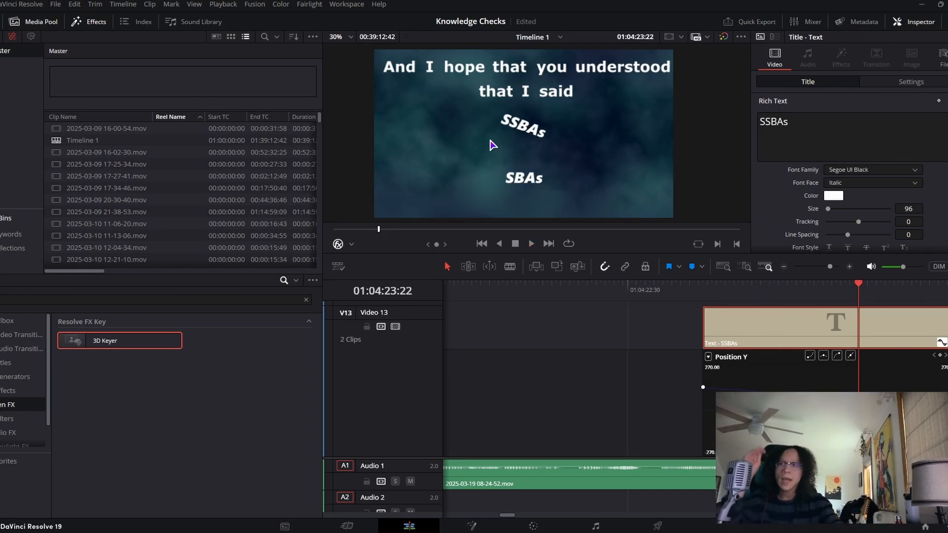
left_click(941, 343)
Show the position curves of the SBAs title on Video 12, play its fall from the first keyframe, and hide the curves
left_click(667, 293)
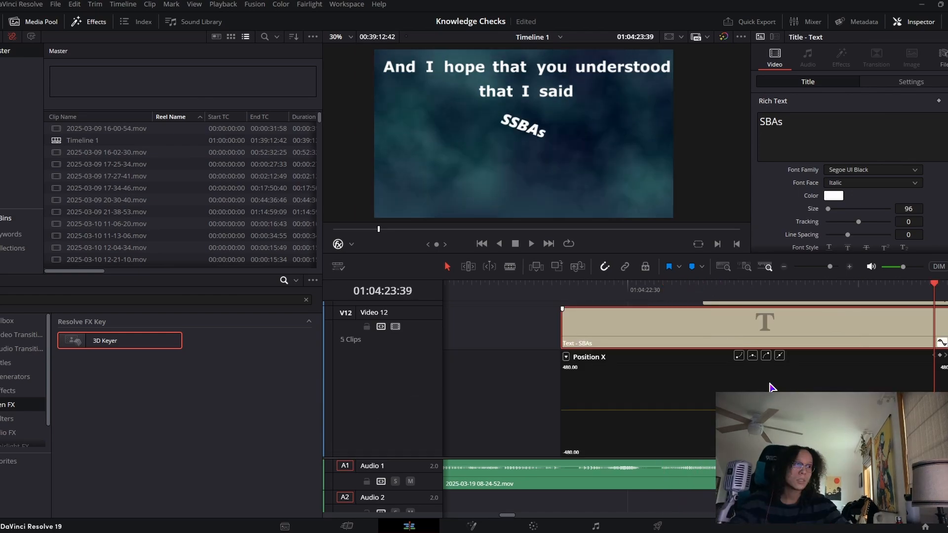
scroll(772, 387, "down", 2)
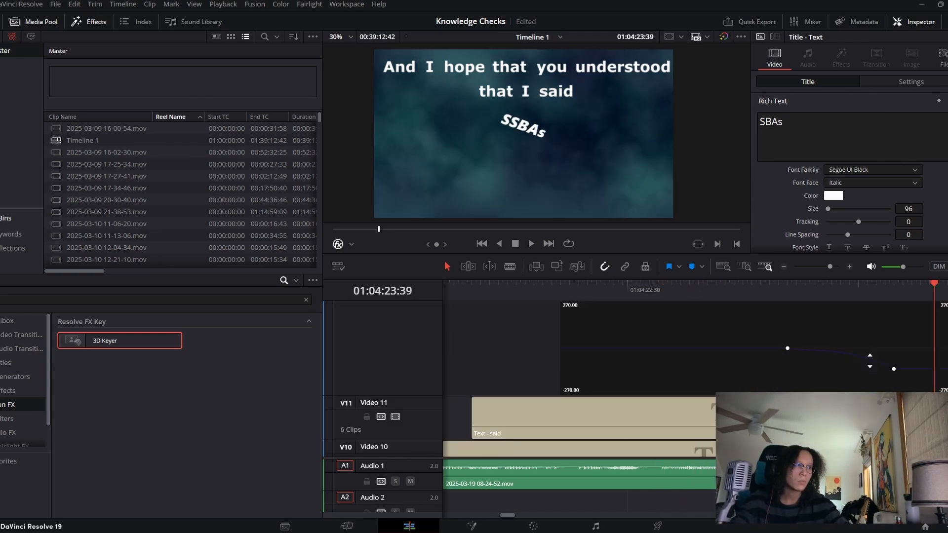
mouse_move(788, 346)
left_click(788, 295)
key("space")
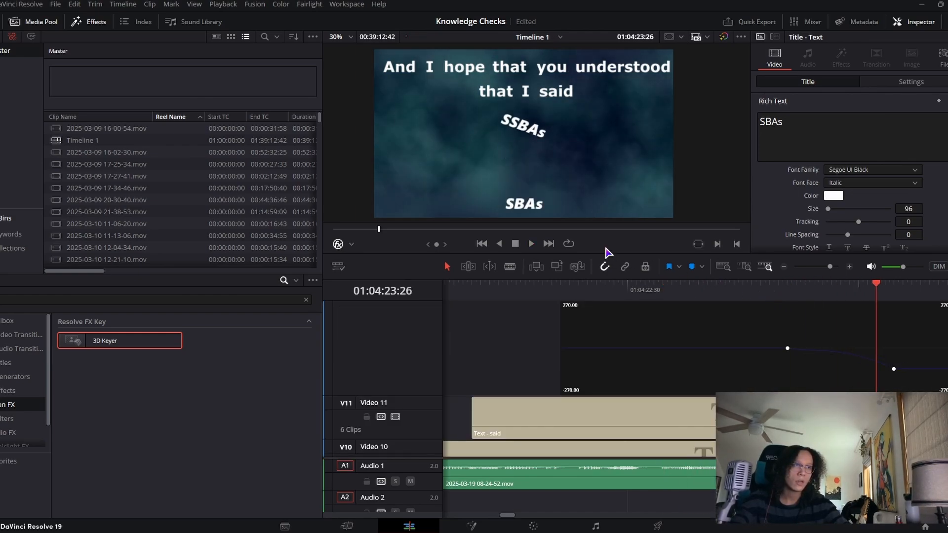
scroll(936, 385, "up", 2)
left_click(941, 344)
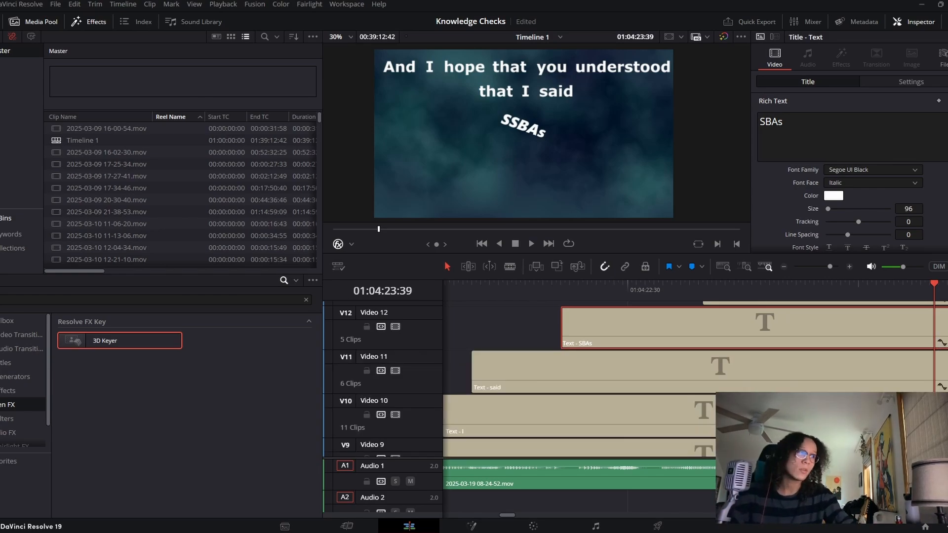
Play the keyed characters fighting in the checkered gallery scene from 01:04:32:29 to 01:04:35:51
left_click_drag(830, 267, 817, 267)
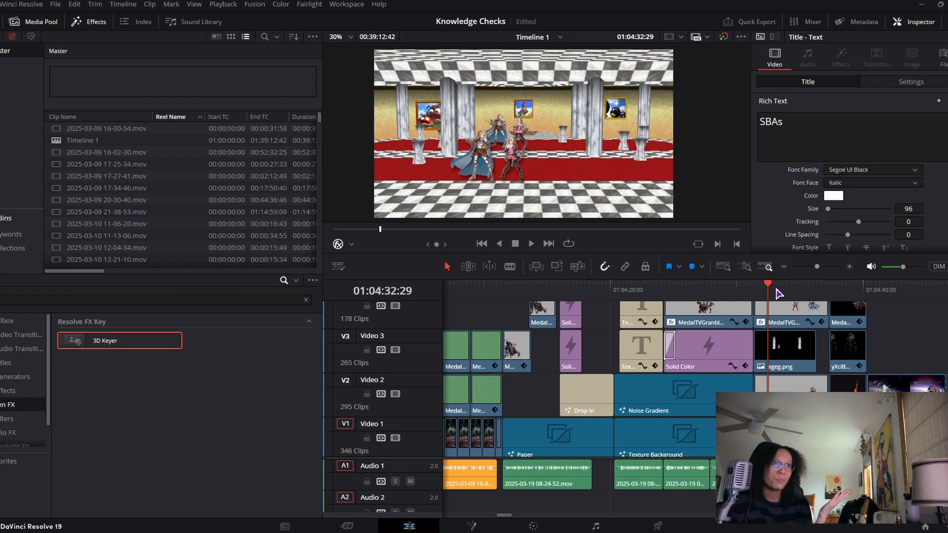
key("space")
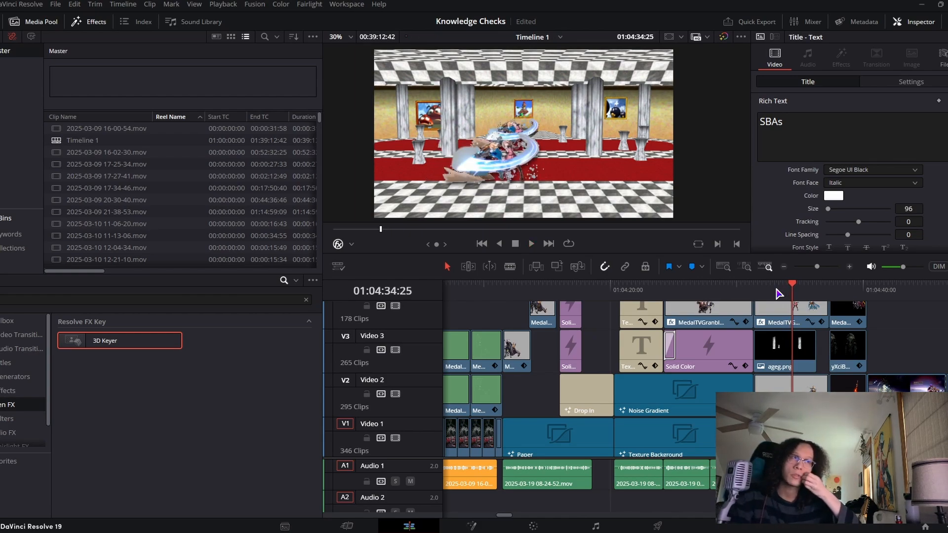
key("space")
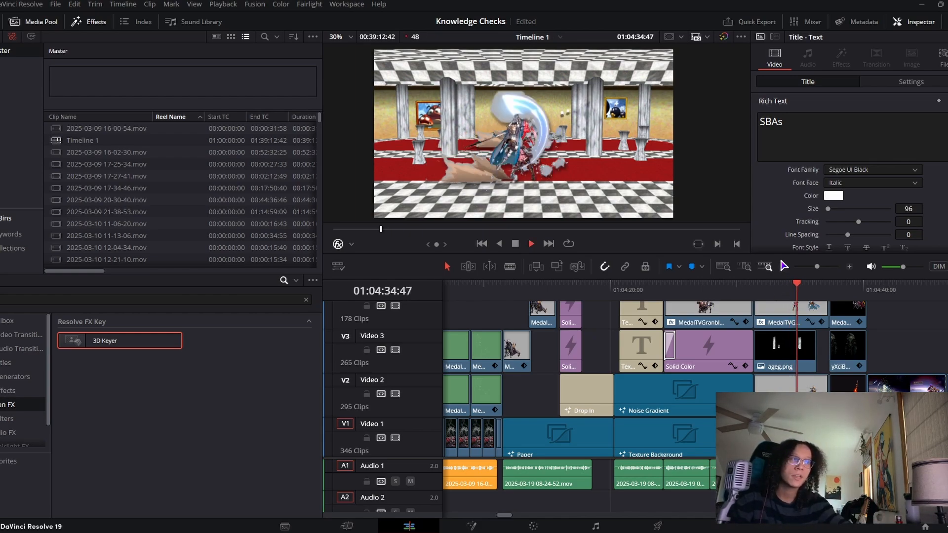
key("space")
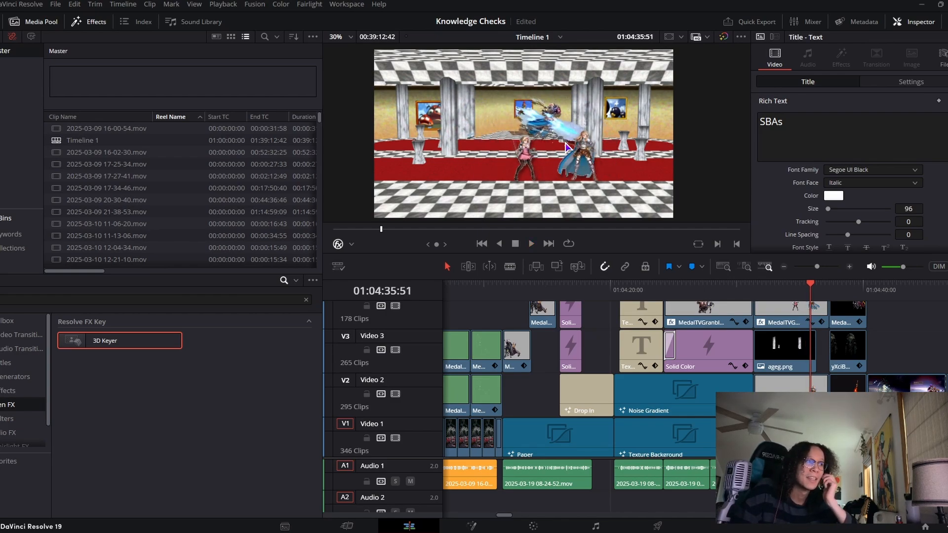
Select the ageg.png clip on Video 3, play the scene to 01:04:36:05, and show the clip's transform settings
left_click(795, 363)
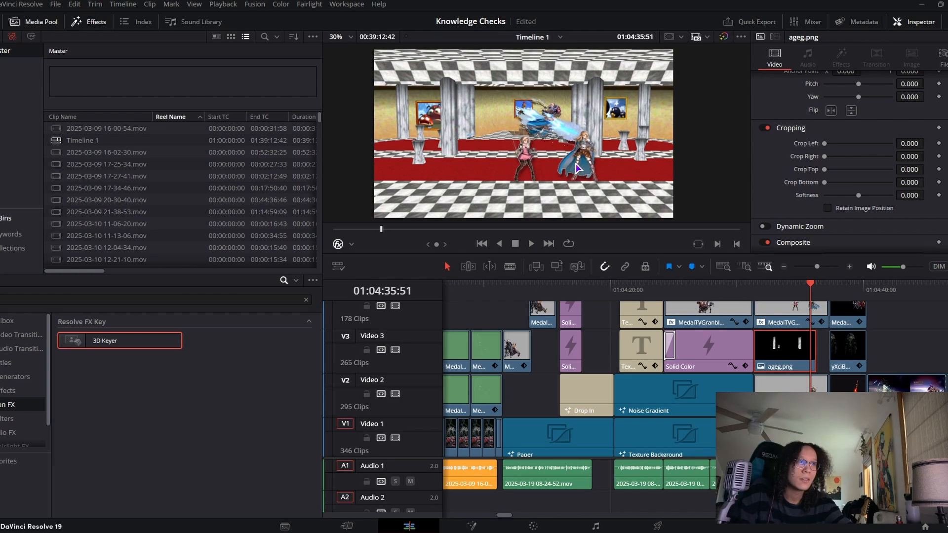
key("space")
key("space")
scroll(886, 149, "up", 3)
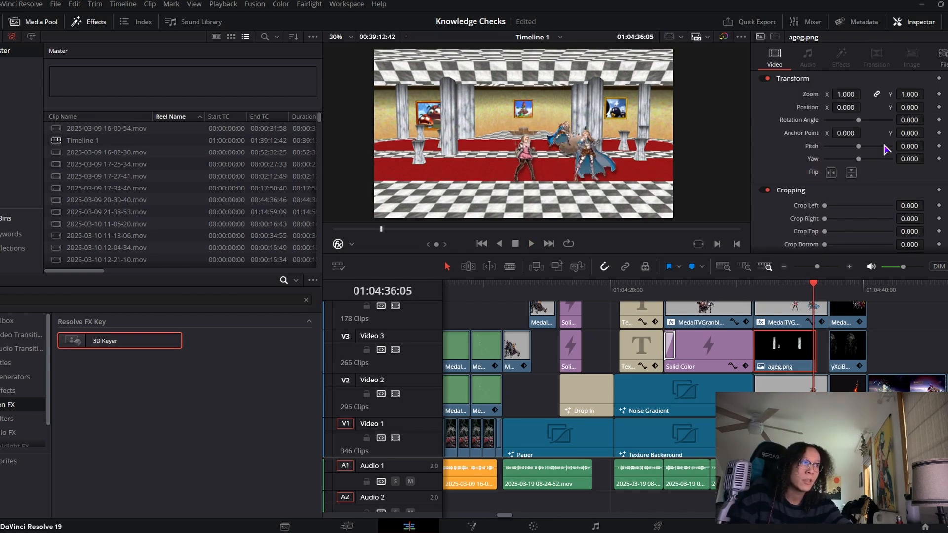
Toggle Video 3 to compare the scene without its pillar overlay, leave it disabled, and select the gave.png background on Video 1
left_click(395, 350)
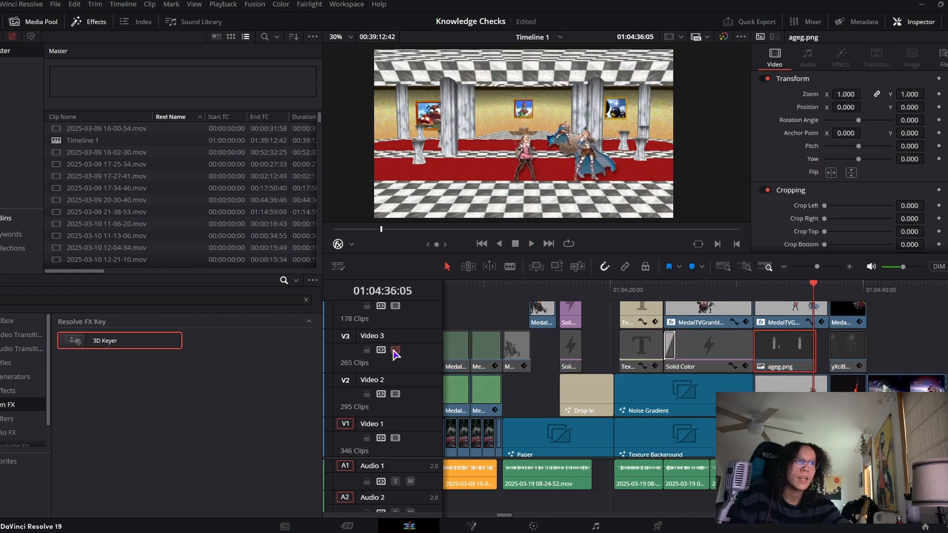
left_click(395, 350)
left_click(395, 350)
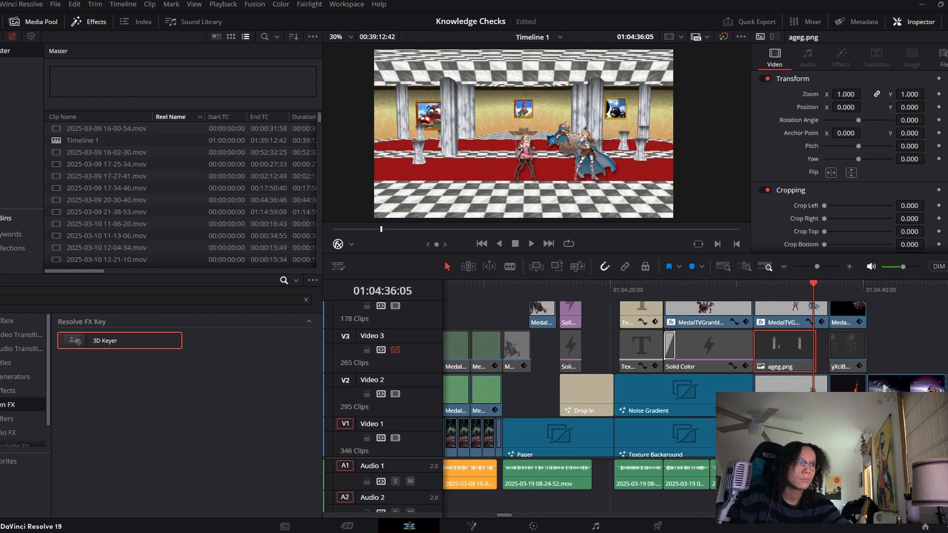
left_click(785, 436)
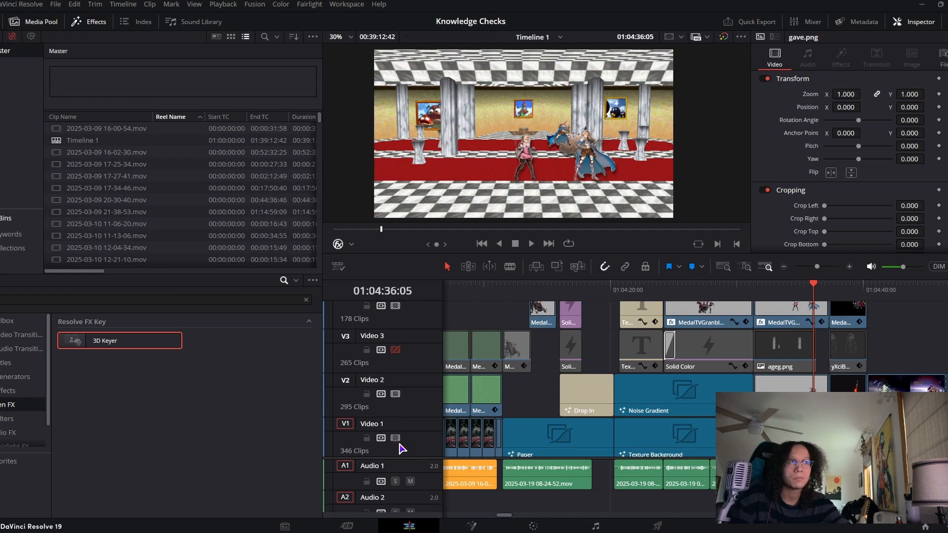
Isolate the pillar overlay by disabling Video 1 and enabling Video 3, toggle Video 3 off and on, and re-enable Video 1
left_click(395, 438)
left_click(395, 349)
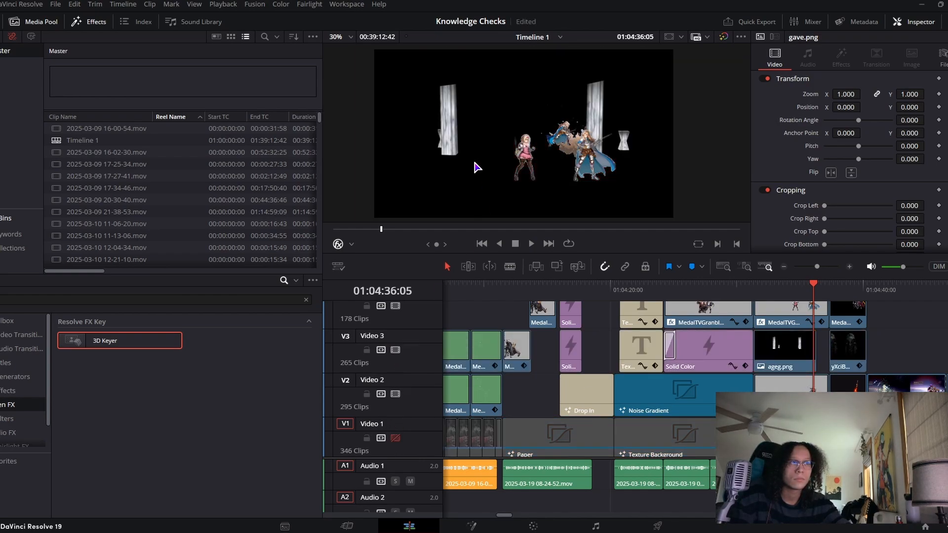
left_click(395, 349)
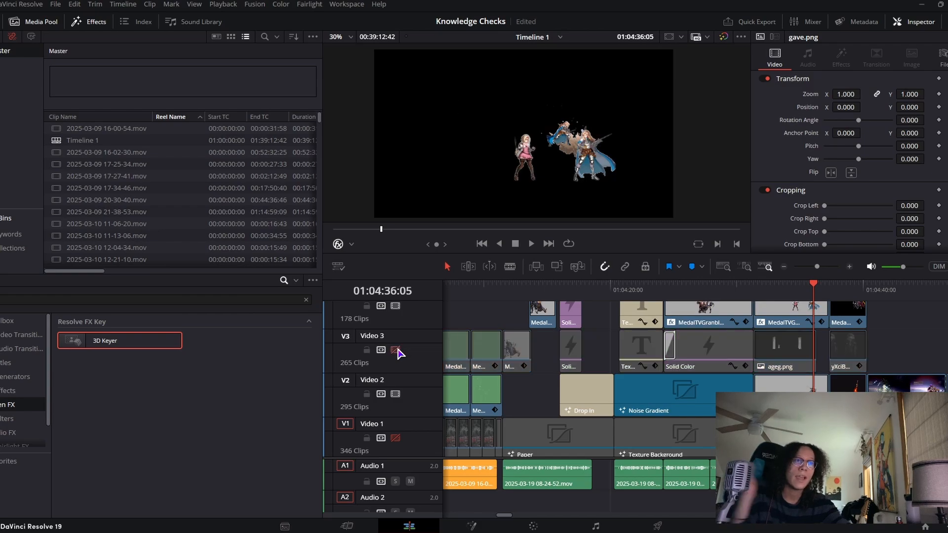
left_click(396, 349)
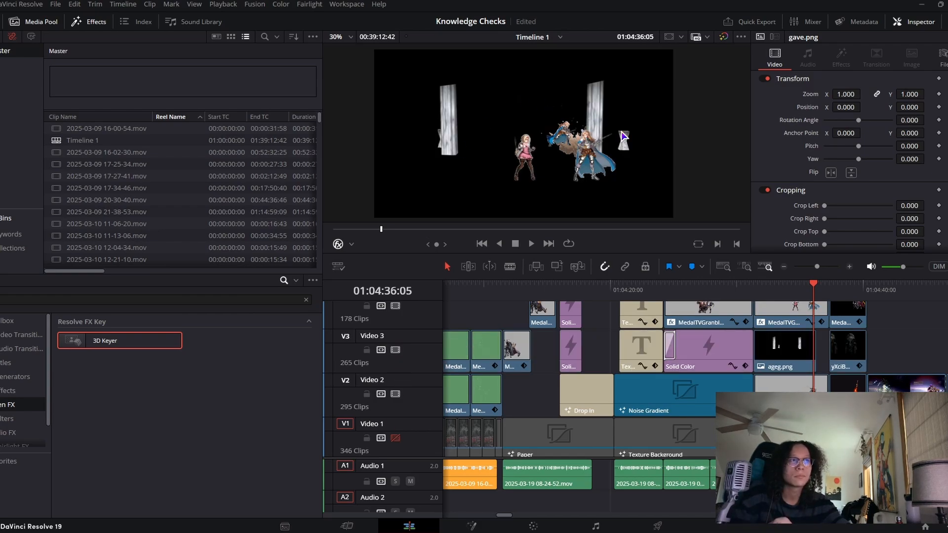
left_click(395, 437)
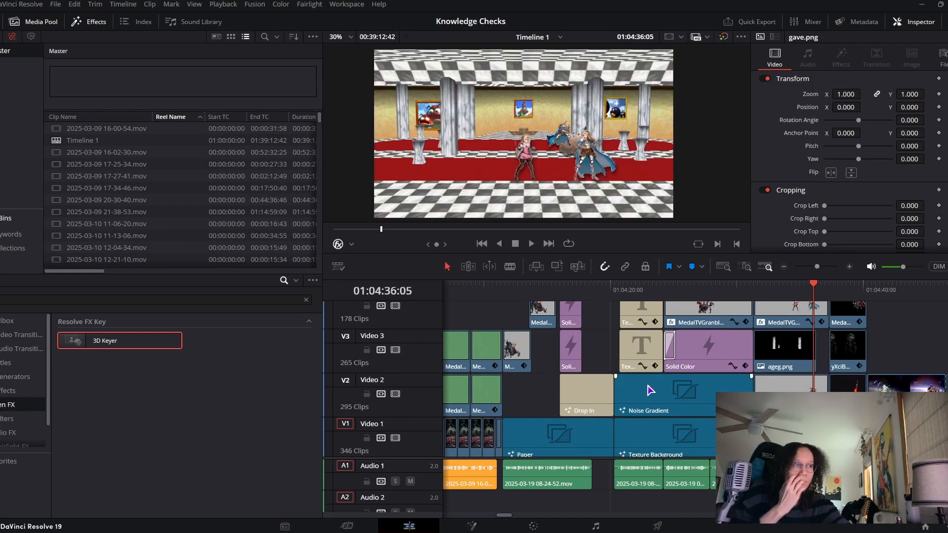
Select the character clip on Video 2 in the gallery scene, and move the playhead to the following scene at 01:04:37:21
left_click(810, 384)
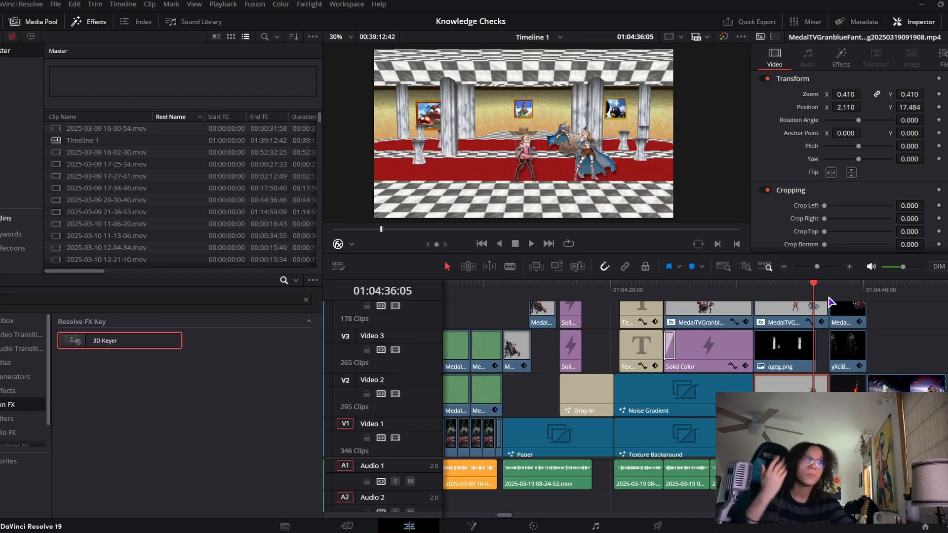
left_click(830, 296)
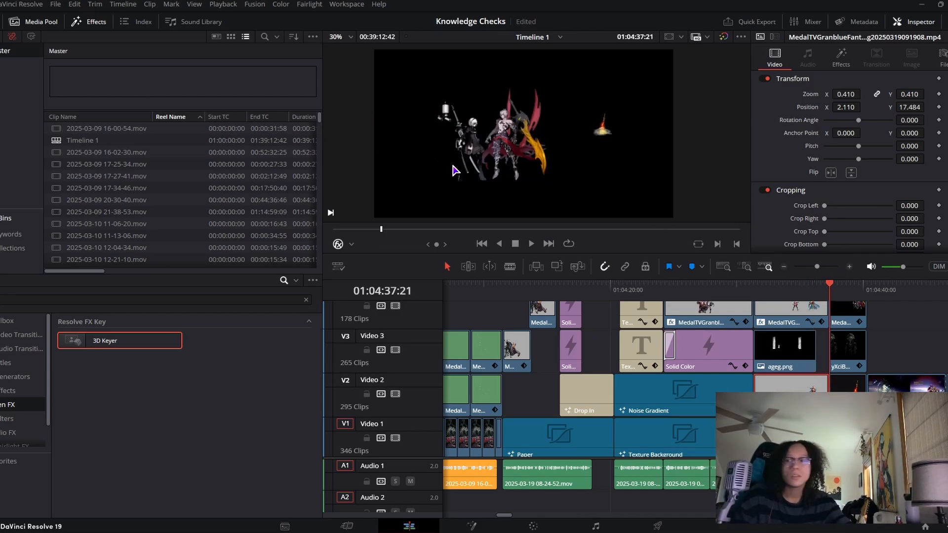
Play the dark campfire scene around 01:04:38 and examine the fighters and fire up close
key("space")
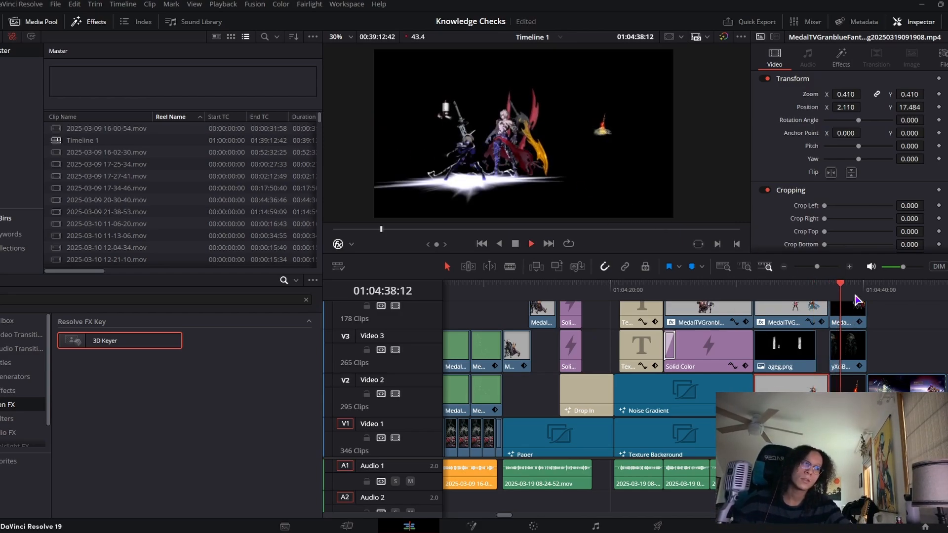
key("space")
scroll(671, 114, "up", 3)
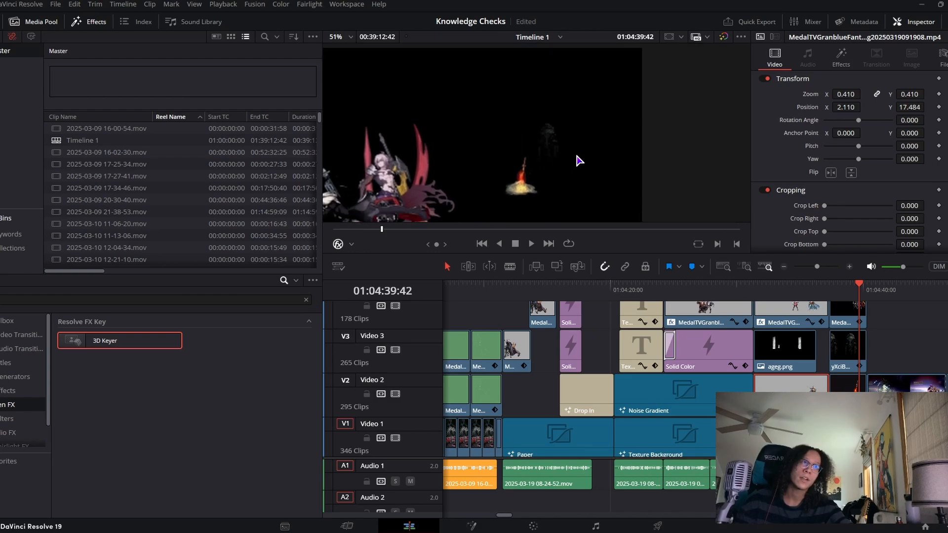
scroll(568, 173, "up", 3)
left_click_drag(564, 175, 677, 171)
scroll(565, 148, "down", 3)
key("space")
key("space")
scroll(674, 169, "down", 3)
left_click_drag(555, 149, 579, 121)
scroll(552, 83, "down", 1)
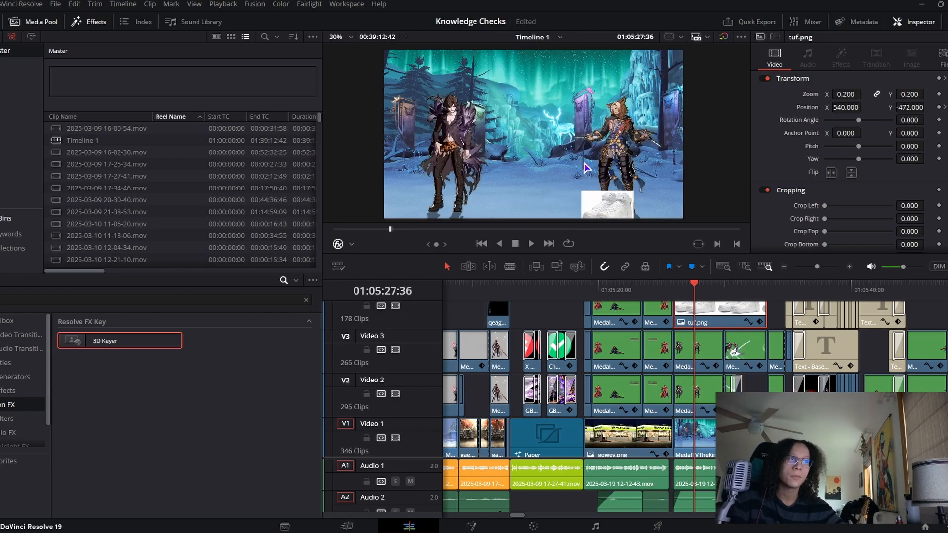
Play the snowy fight scene from 01:05:27 and select its Video 3 gameplay clip for inspection
key("space")
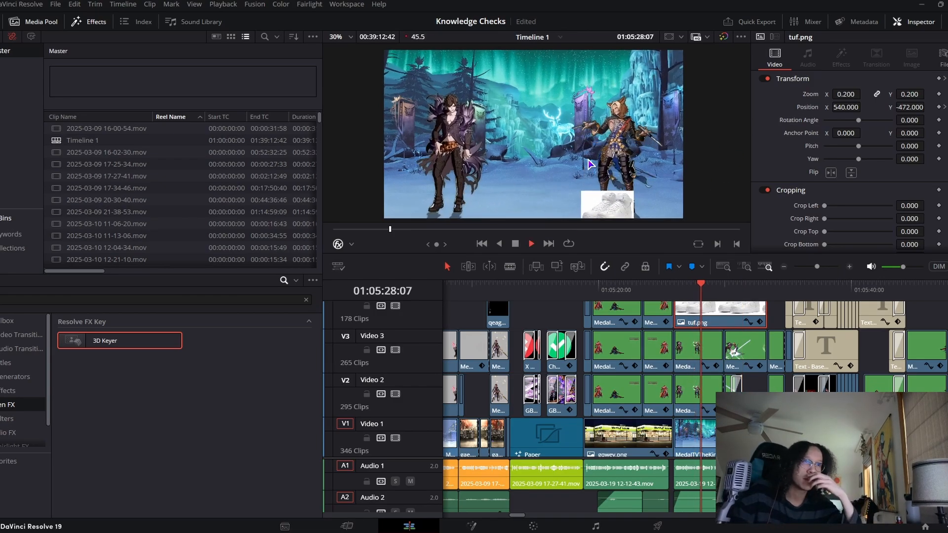
left_click(683, 347)
key("space")
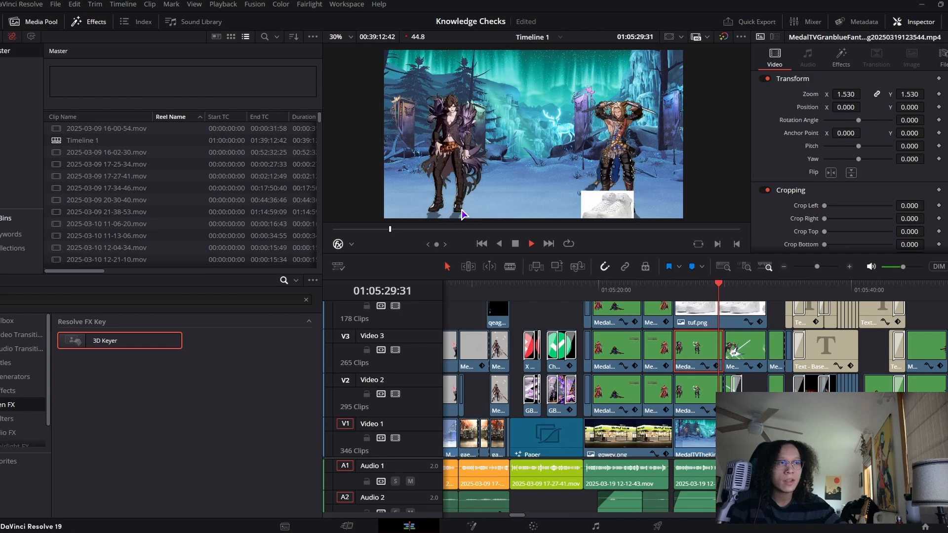
key("space")
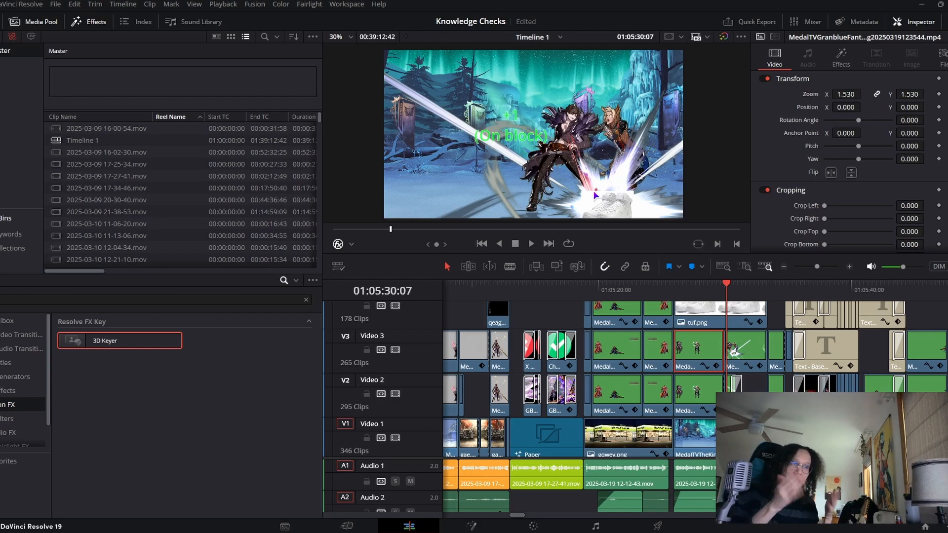
key("space")
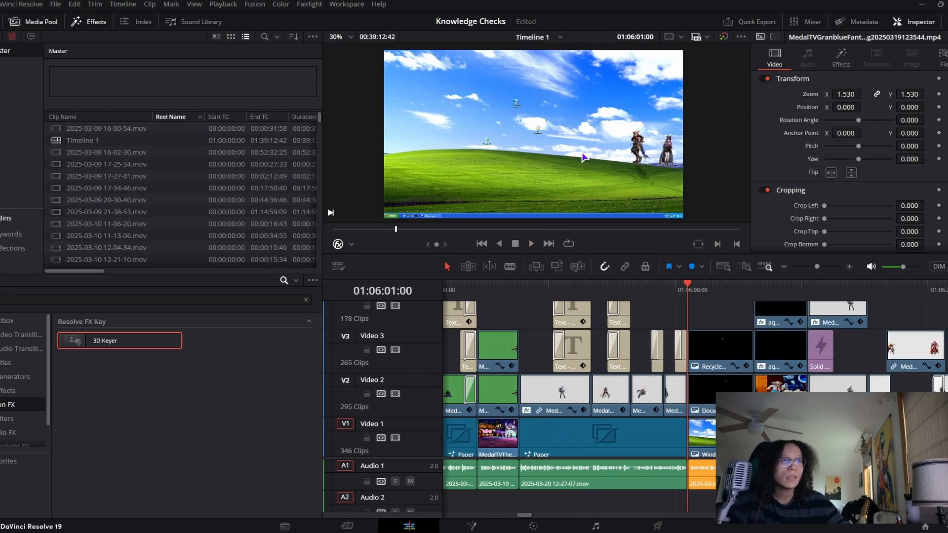
Play the Windows desktop fight scene from 01:06:01 to review its composited characters and icons
key("space")
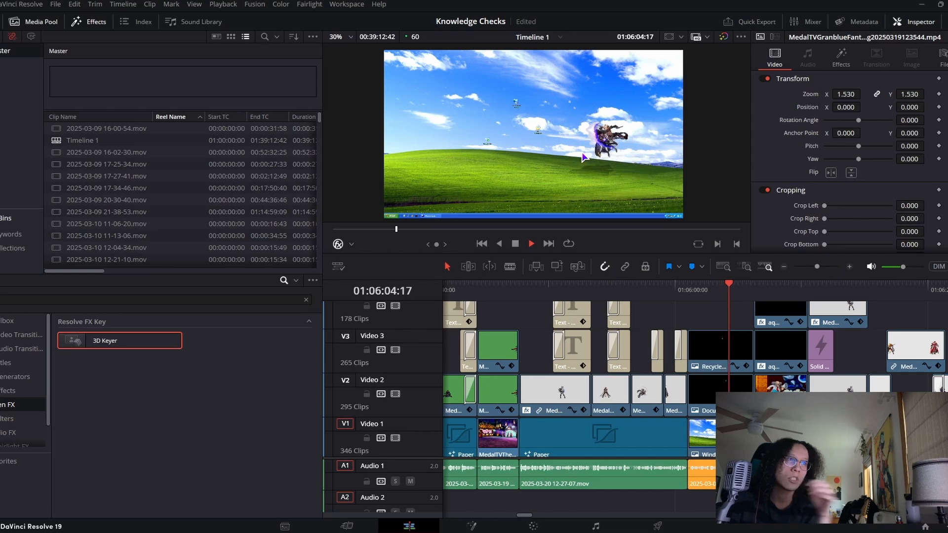
key("space")
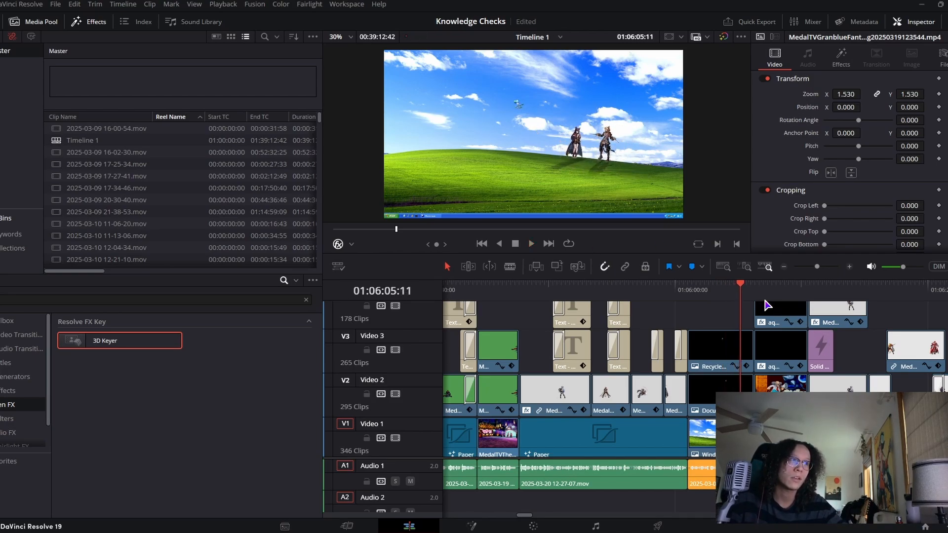
key("space")
key("space")
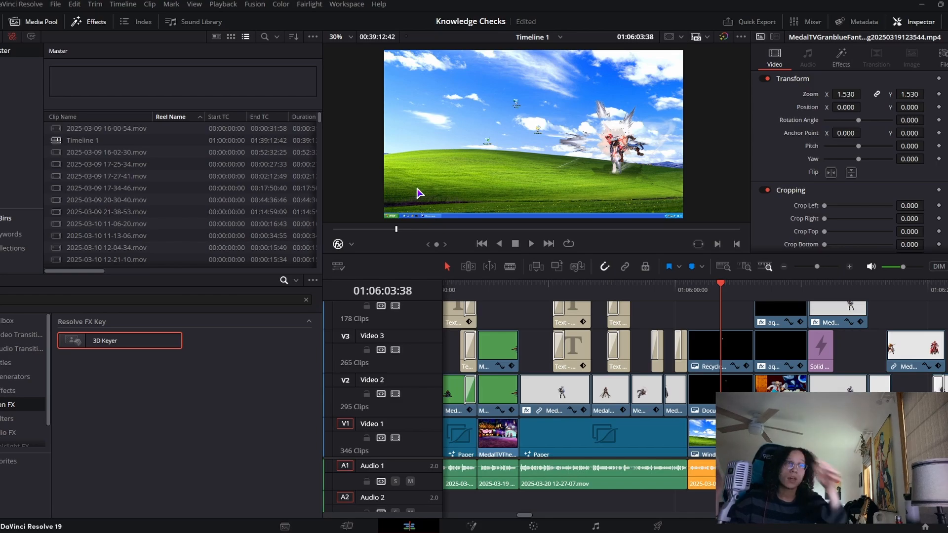
Examine the My Documents icon and its label in the sky at 01:06:03:38 up close
scroll(471, 151, "up", 10)
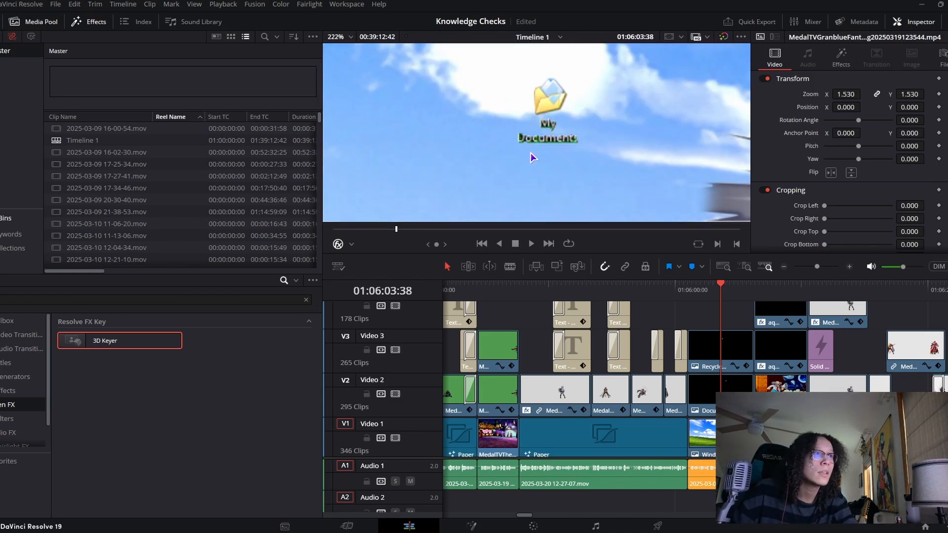
scroll(573, 139, "down", 4)
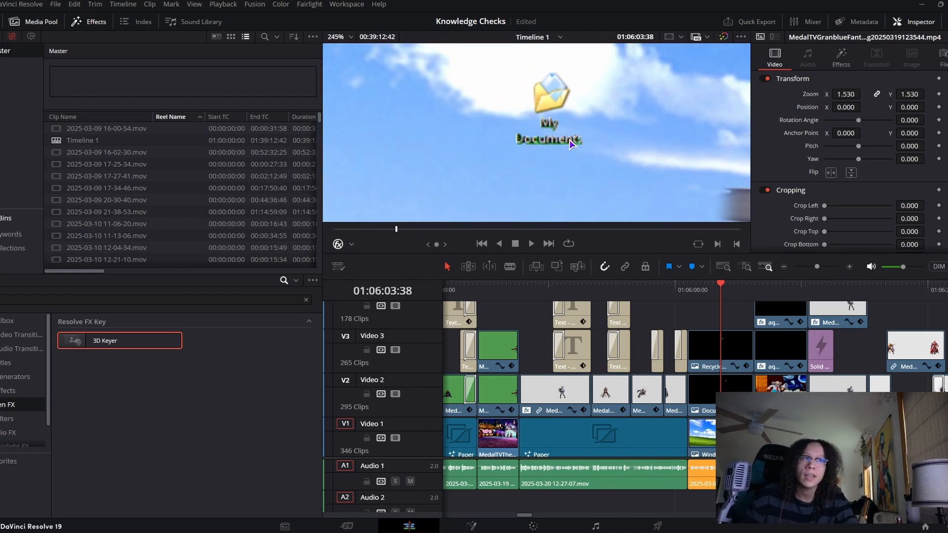
mouse_move(554, 128)
left_mouse_down()
mouse_move(564, 131)
mouse_move(517, 124)
left_mouse_up()
scroll(540, 148, "up", 4)
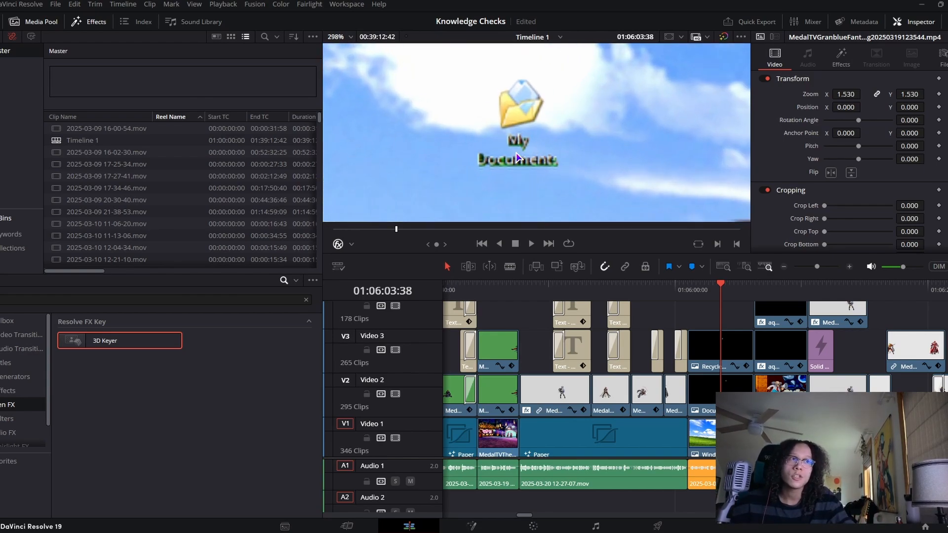
scroll(534, 185, "down", 4)
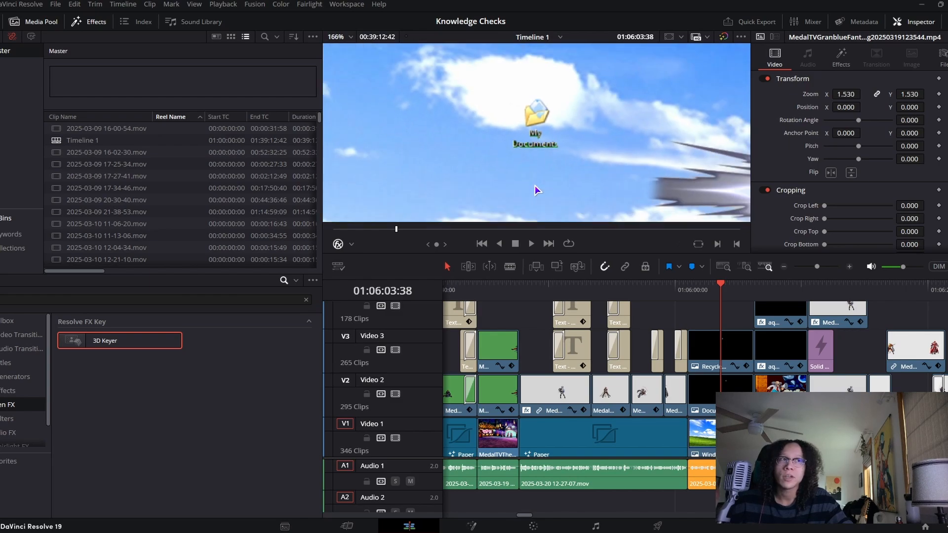
scroll(499, 170, "down", 4)
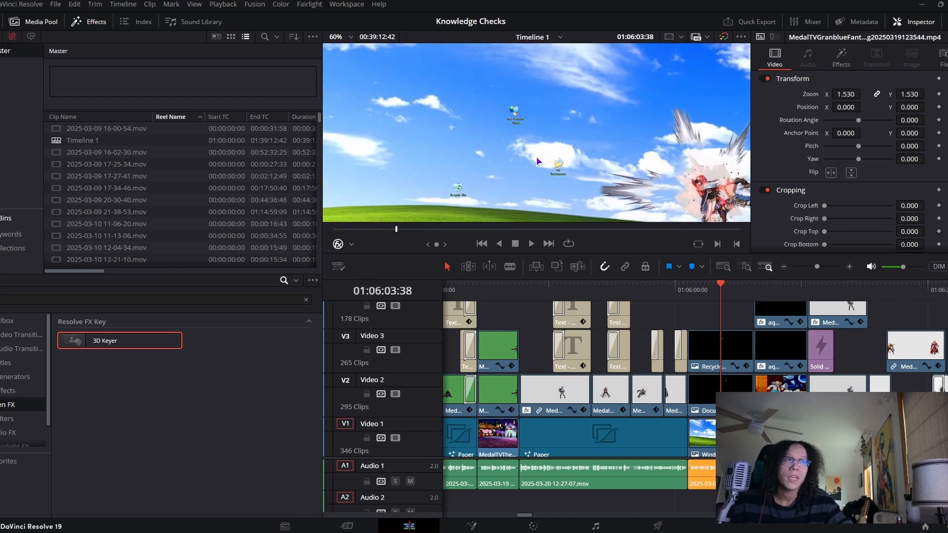
scroll(576, 102, "up", 2)
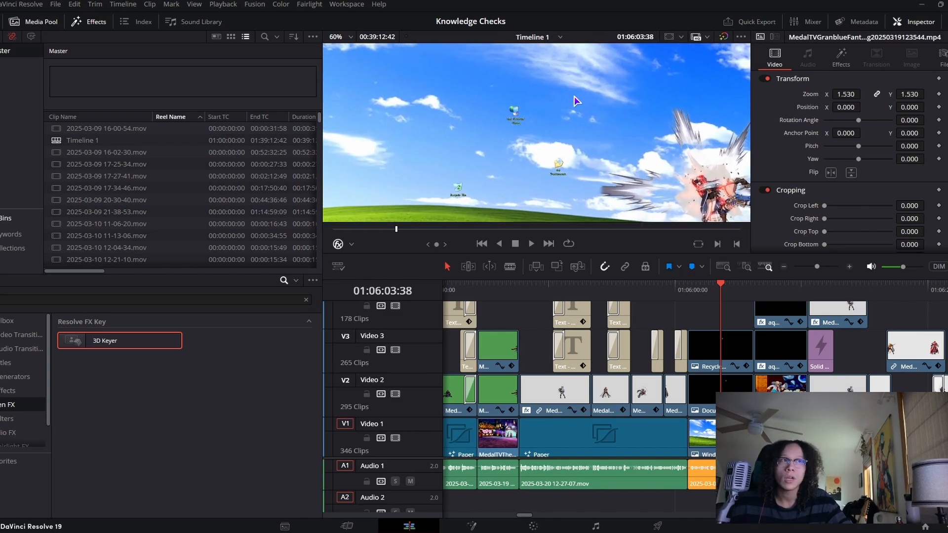
Play and replay the desktop fight from 01:06:03:38 to examine how the icons move, continuing to the skull stage
key("space")
key("space")
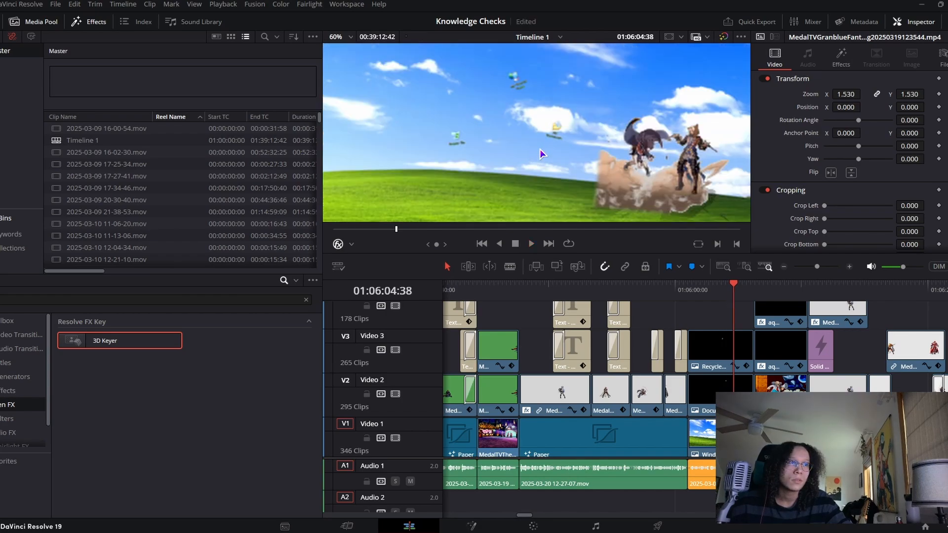
key("space")
key("space")
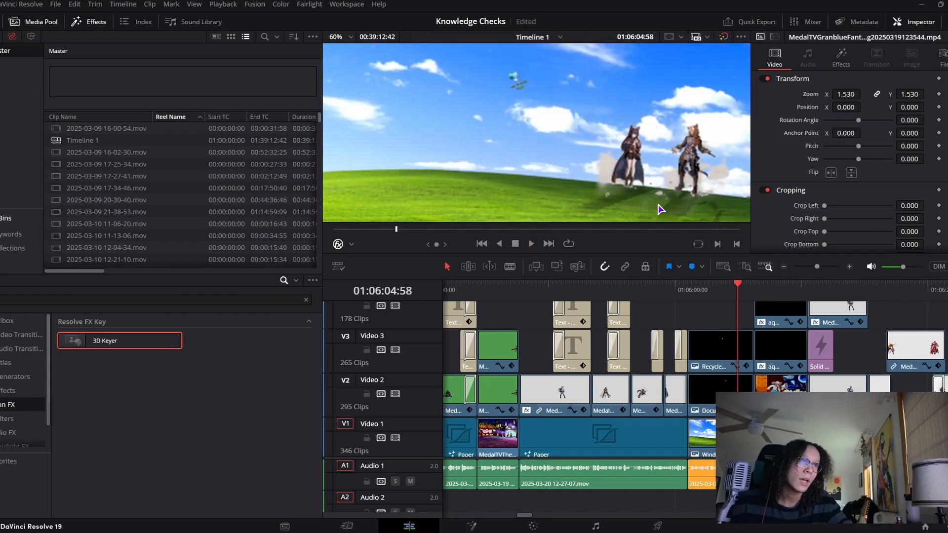
left_click(728, 287)
key("space")
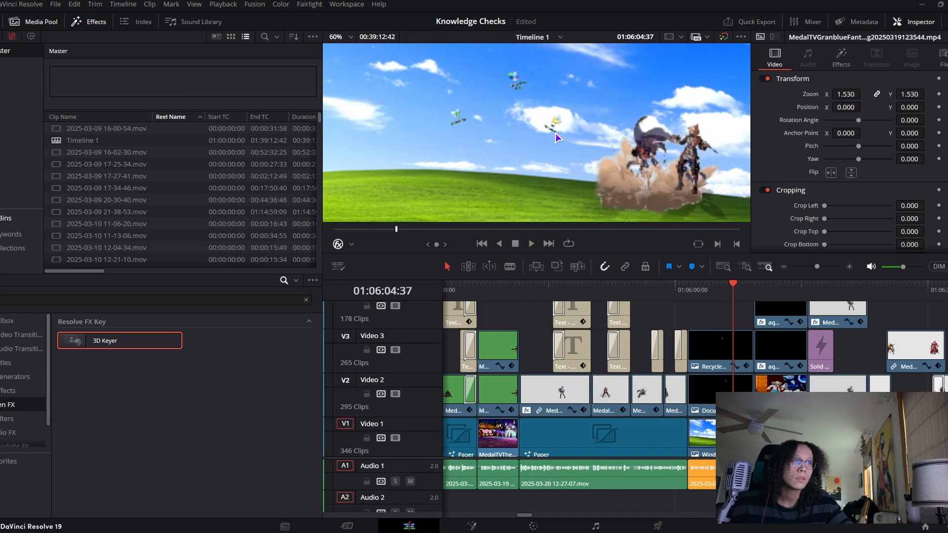
key("space")
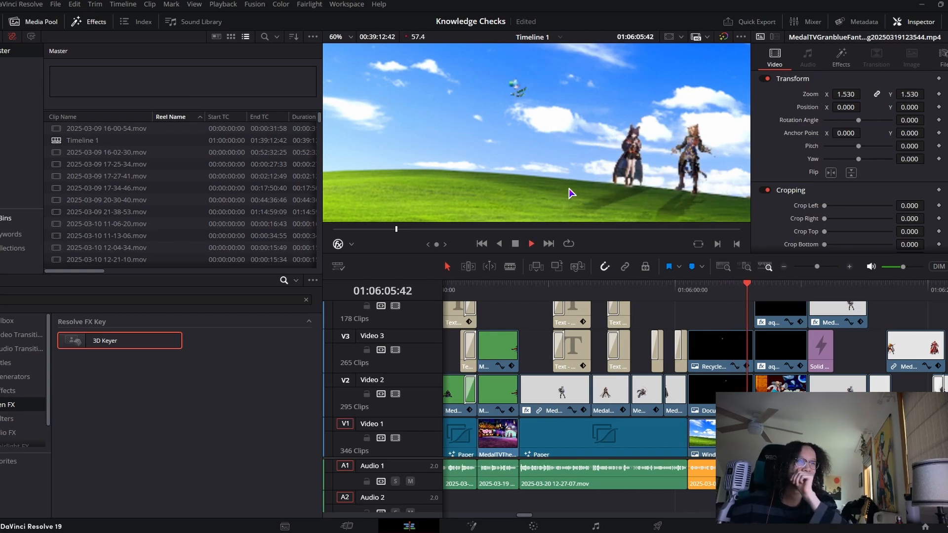
key("space")
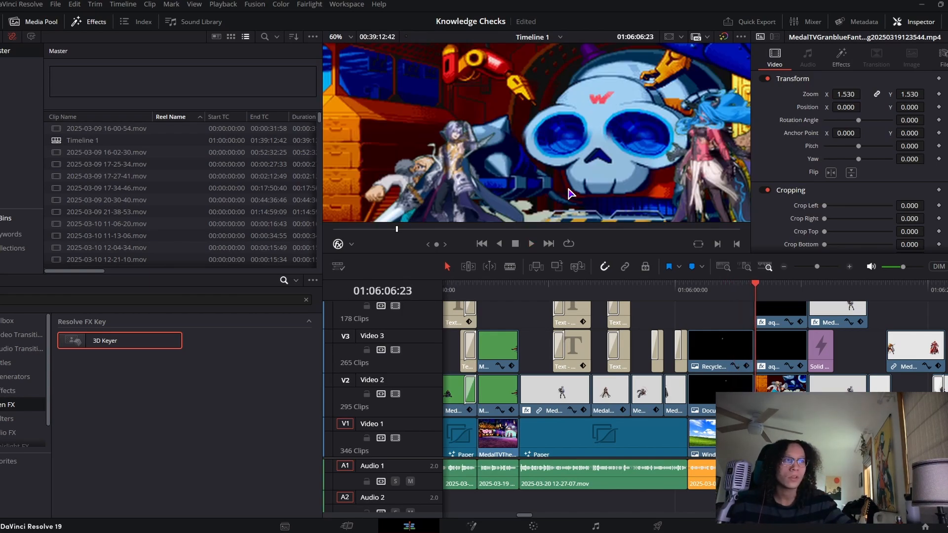
Select the mvc-stage-dr-wily.gif clip and play the scene with Video 2 temporarily disabled, re-enabling the track at the end
scroll(568, 193, "down", 5)
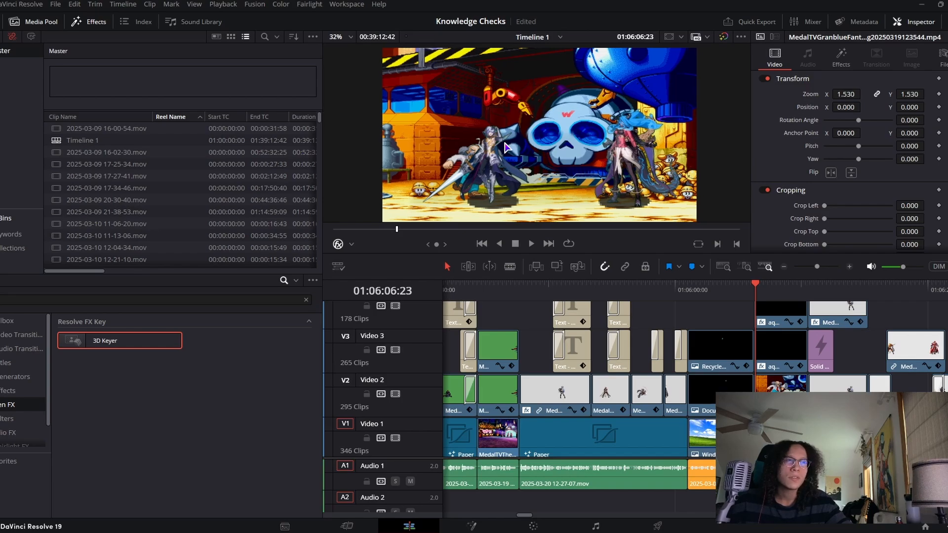
left_click_drag(505, 143, 484, 129)
left_click(771, 390)
left_click(395, 394)
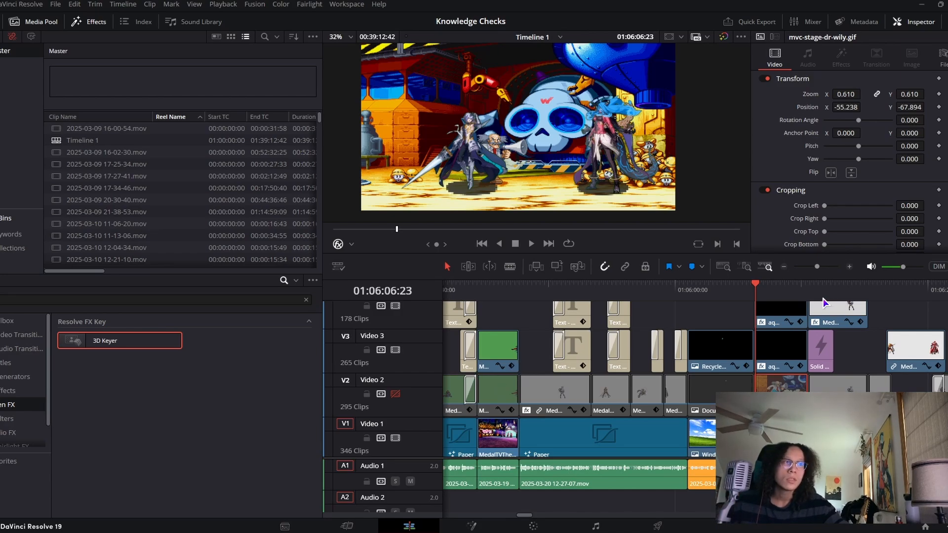
key("space")
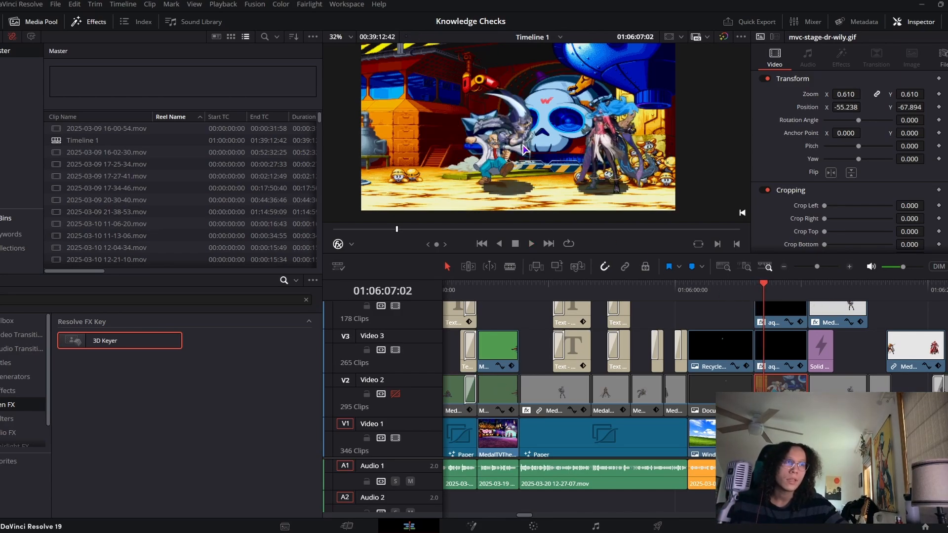
key("space")
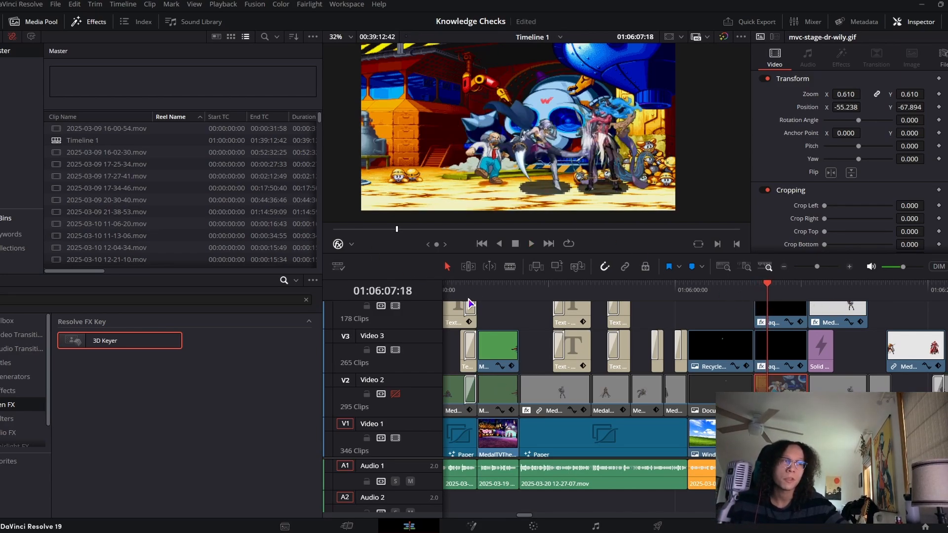
left_click(395, 393)
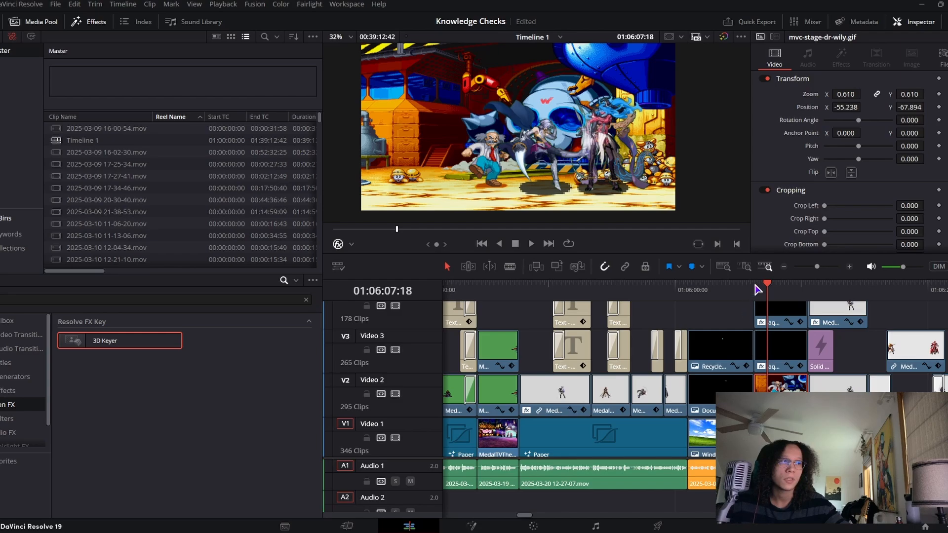
Play the skull-stage fight from near its start through to the end of the clip
left_click(758, 289)
key("space")
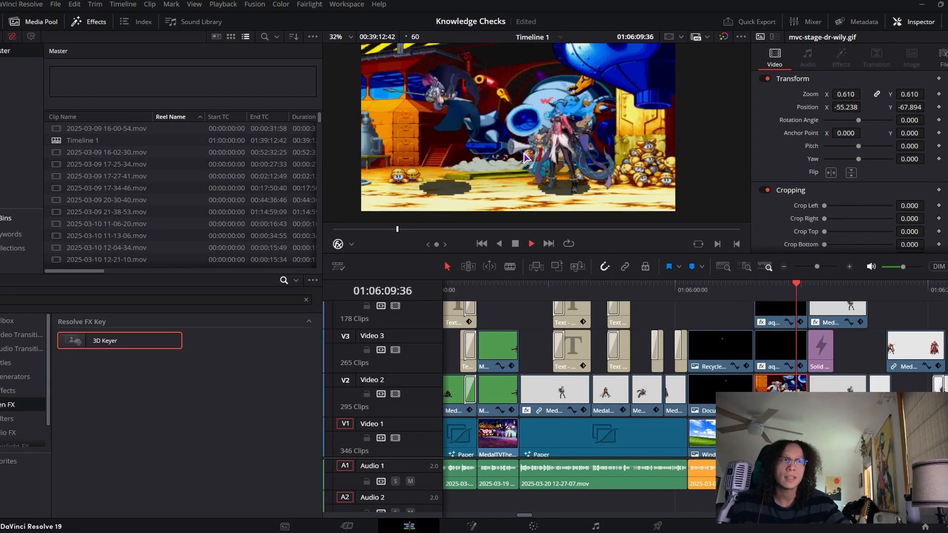
key("space")
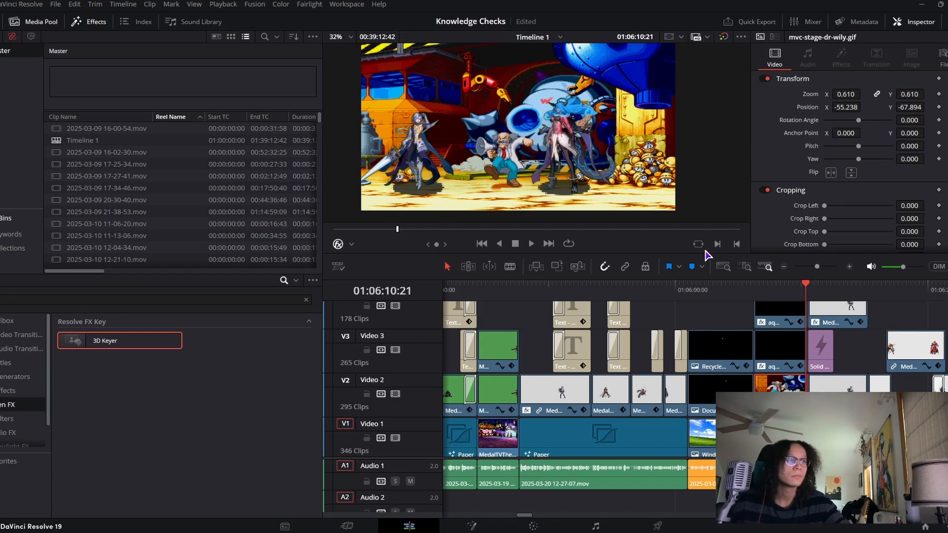
At 01:06:07:27, remove the Mosaic Blur effect from the aqeg.png shadow beneath the attacking fighter and undo the removal
key("Up")
left_click(769, 292)
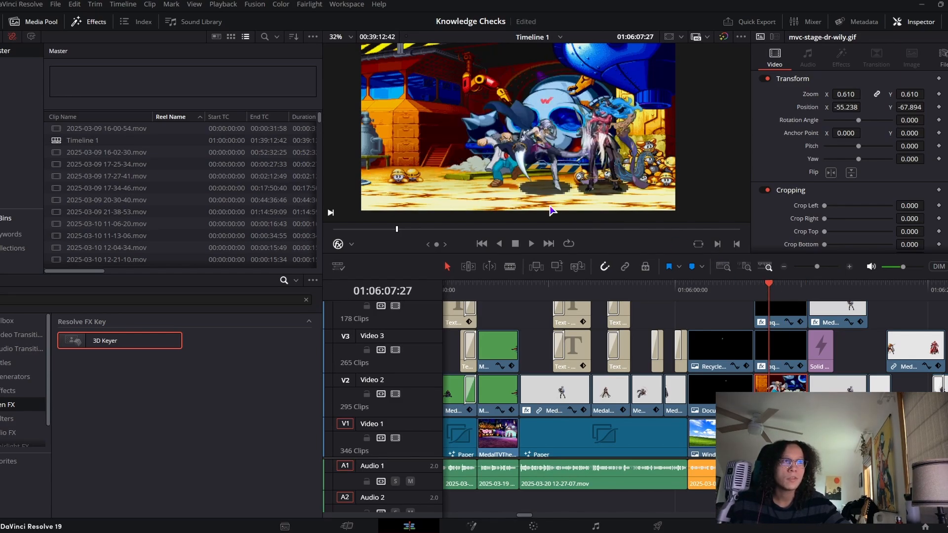
scroll(552, 211, "up", 2)
scroll(494, 197, "down", 2)
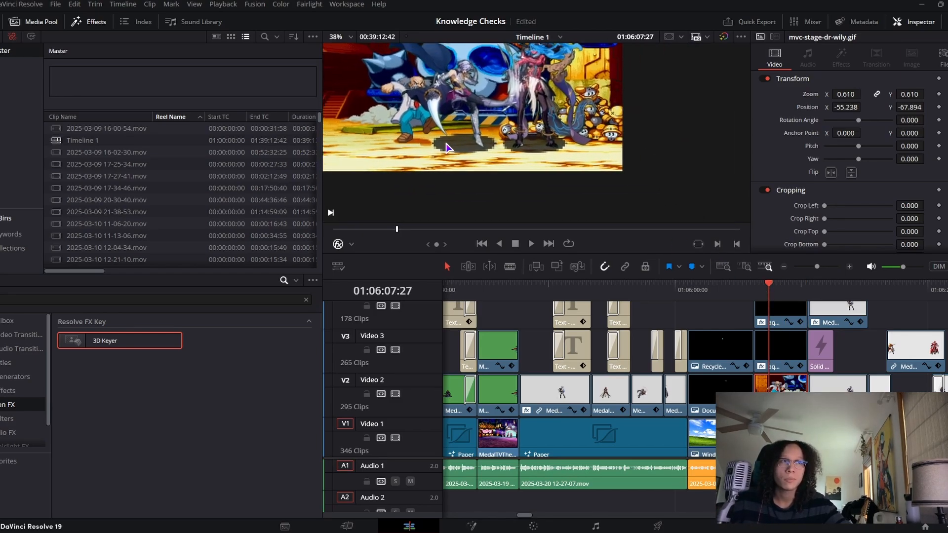
left_click_drag(446, 147, 551, 196)
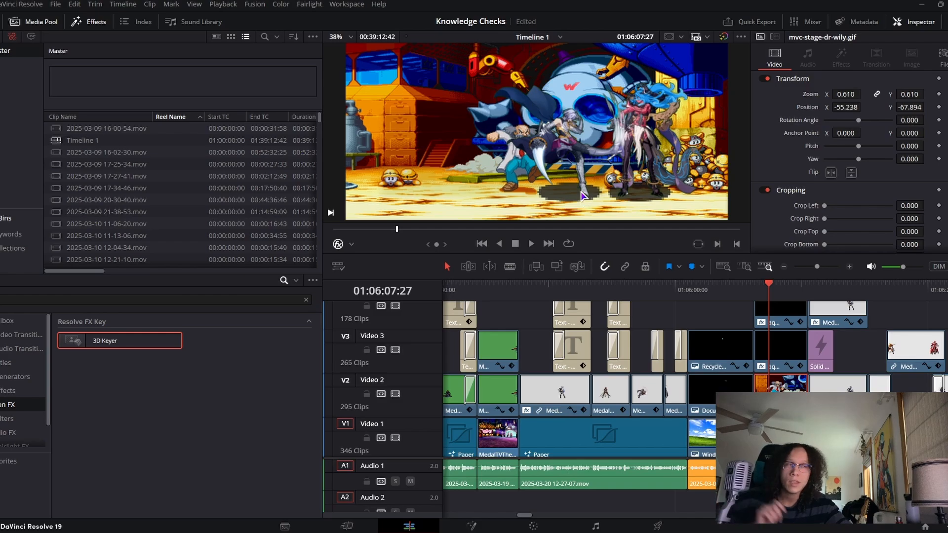
scroll(577, 194, "up", 1)
left_click_drag(578, 193, 525, 173)
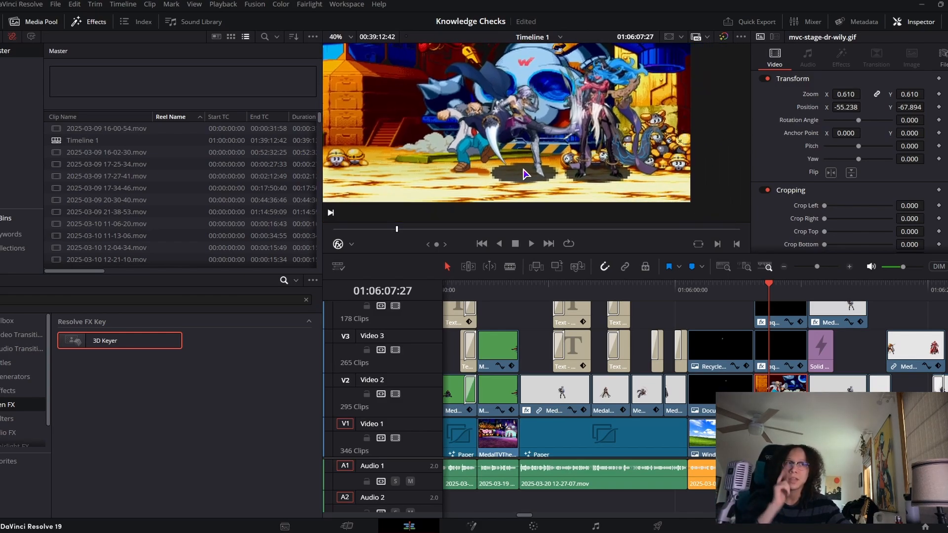
left_click(526, 178)
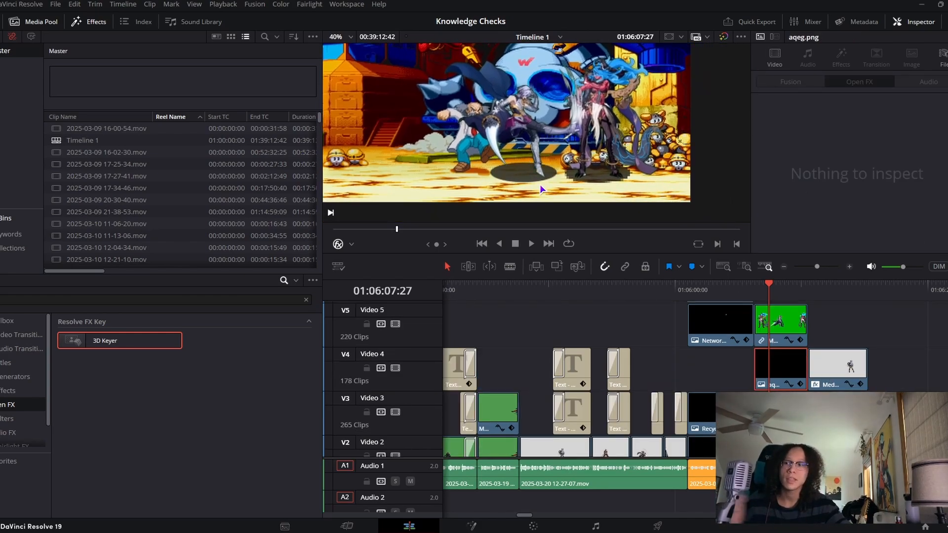
key("ctrl+z")
Go to the beach scene at 01:06:10:33 and examine the character's feet and ground reflection up close
key("Down")
scroll(481, 188, "down", 3)
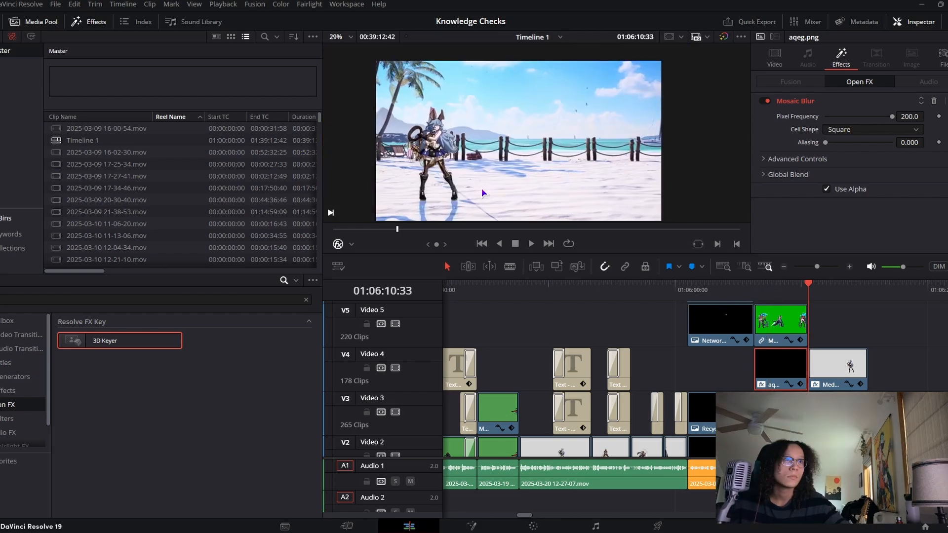
left_click_drag(481, 188, 479, 164)
scroll(371, 162, "up", 3)
left_click_drag(372, 162, 501, 197)
scroll(502, 197, "up", 2)
scroll(501, 200, "up", 1)
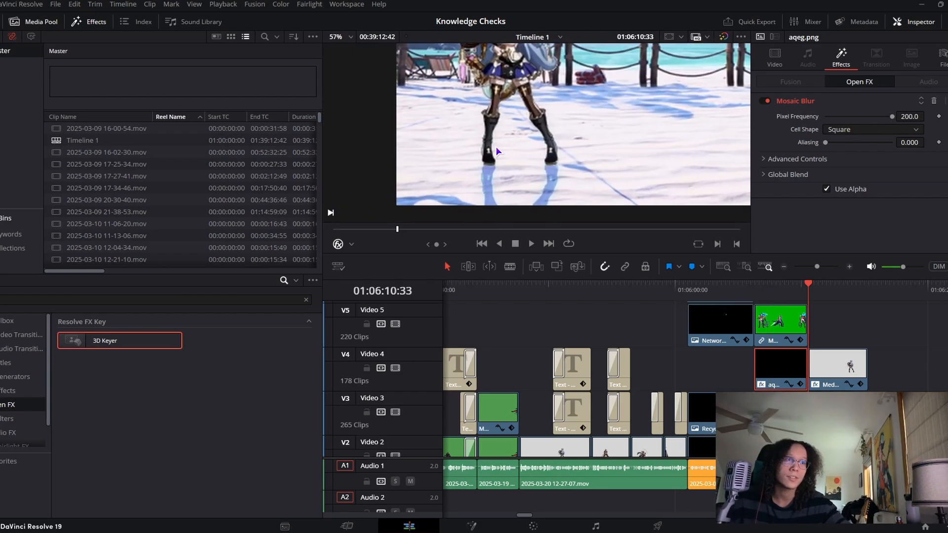
Examine the beach character's boots and mirrored ground reflection up close, selecting the keyed reflection clip on Video 2
left_click_drag(496, 146, 479, 134)
scroll(508, 162, "up", 1)
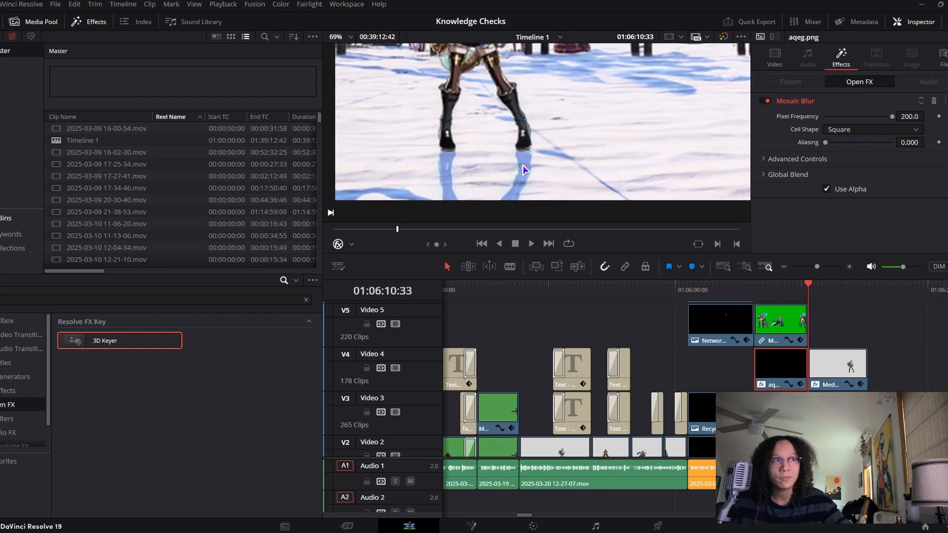
scroll(593, 118, "down", 3)
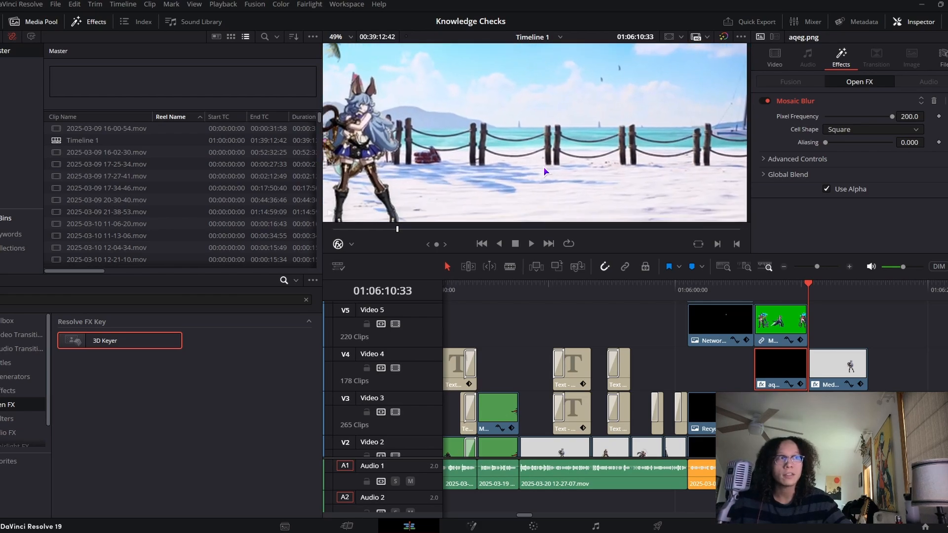
scroll(618, 131, "down", 1)
scroll(590, 138, "down", 2)
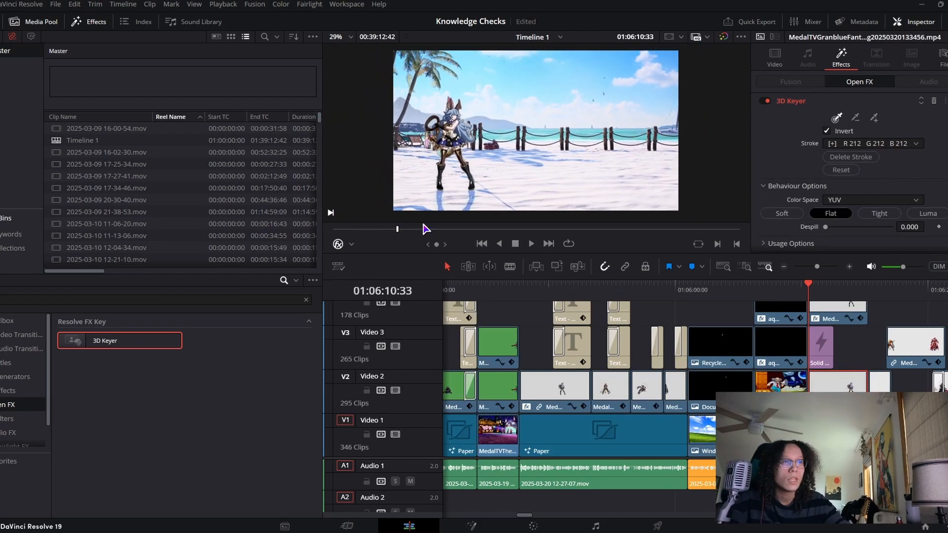
scroll(535, 148, "up", 2)
left_click_drag(442, 215, 549, 168)
scroll(549, 168, "up", 1)
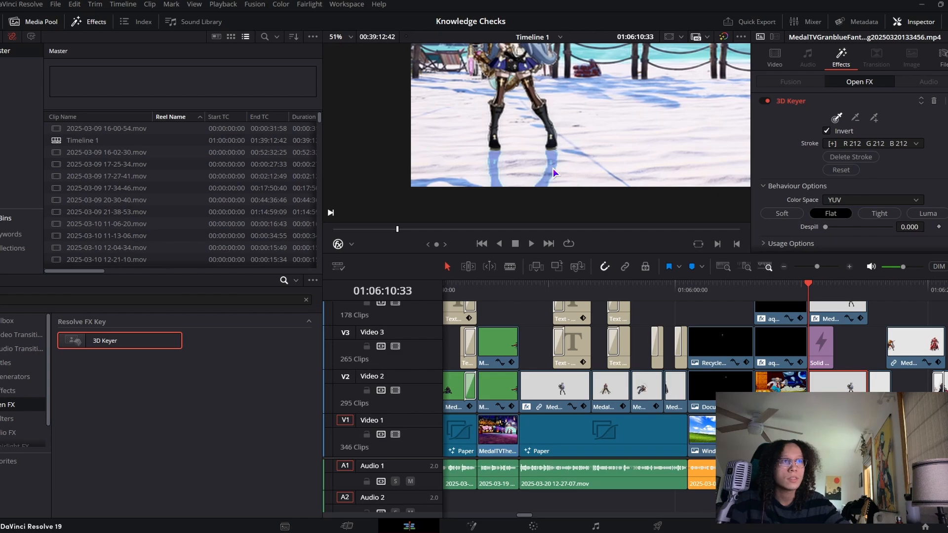
scroll(549, 163, "down", 3)
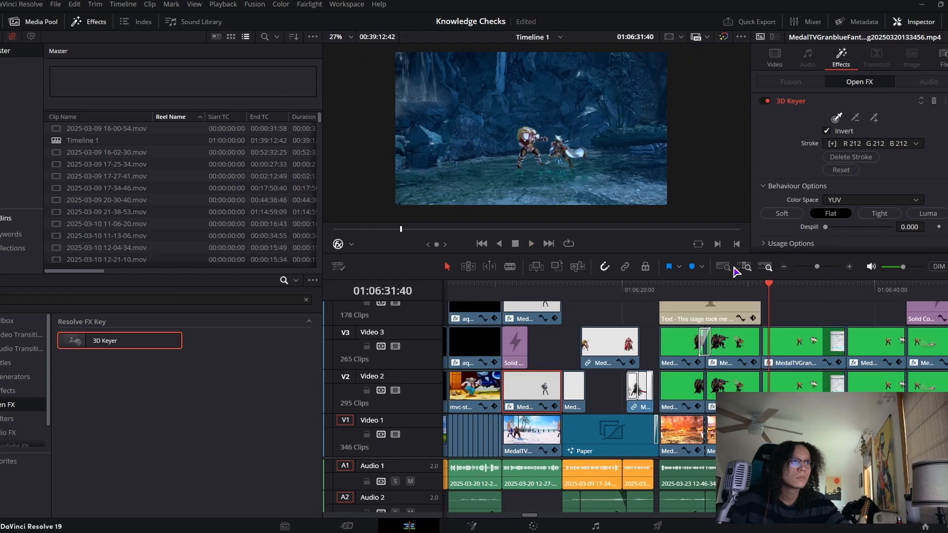
Examine the two fighters and their water reflections up close in the cave scene at 01:06:31:40 and 01:06:32:08
scroll(559, 161, "up", 3)
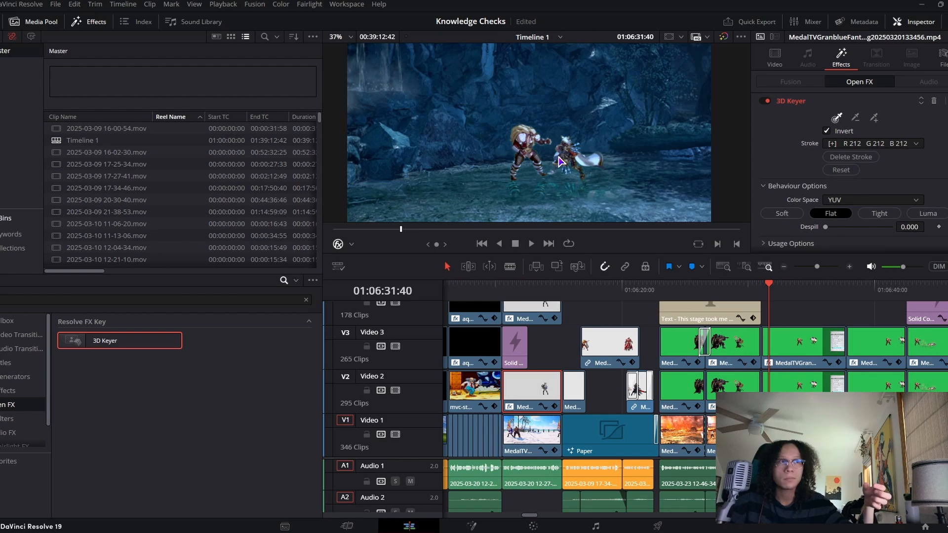
scroll(534, 178, "down", 2)
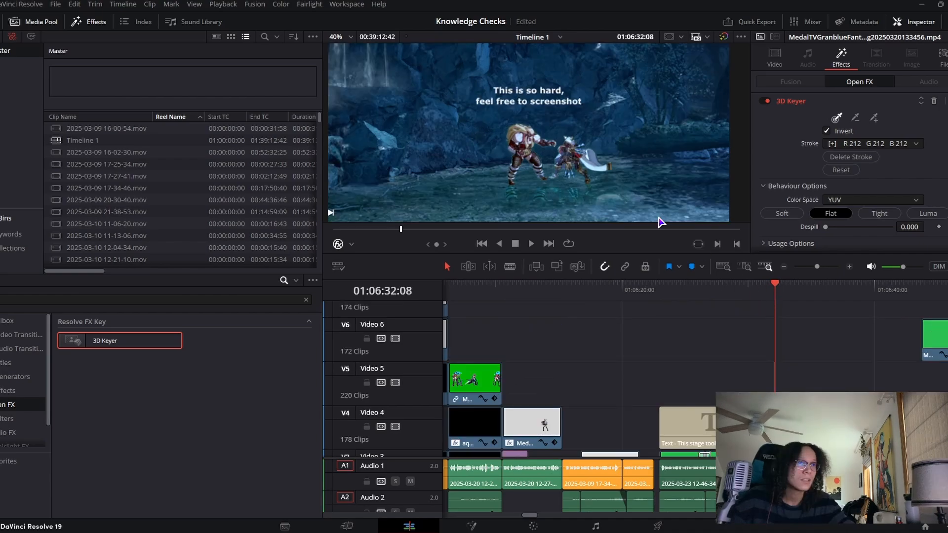
scroll(537, 157, "up", 4)
left_click_drag(534, 151, 517, 145)
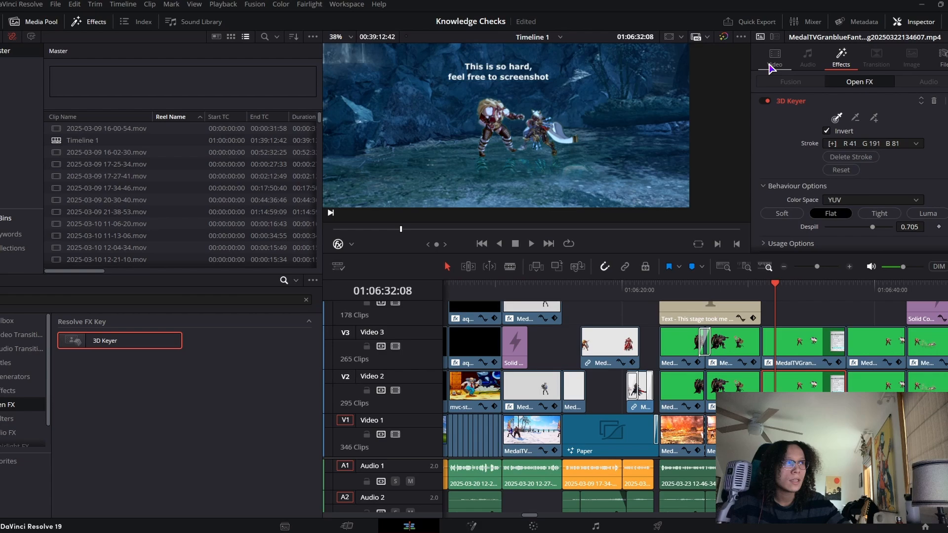
Show the transform and cropping settings of the flipped fighter clip on Video 2, try changing Crop Top and undo it
left_click(772, 68)
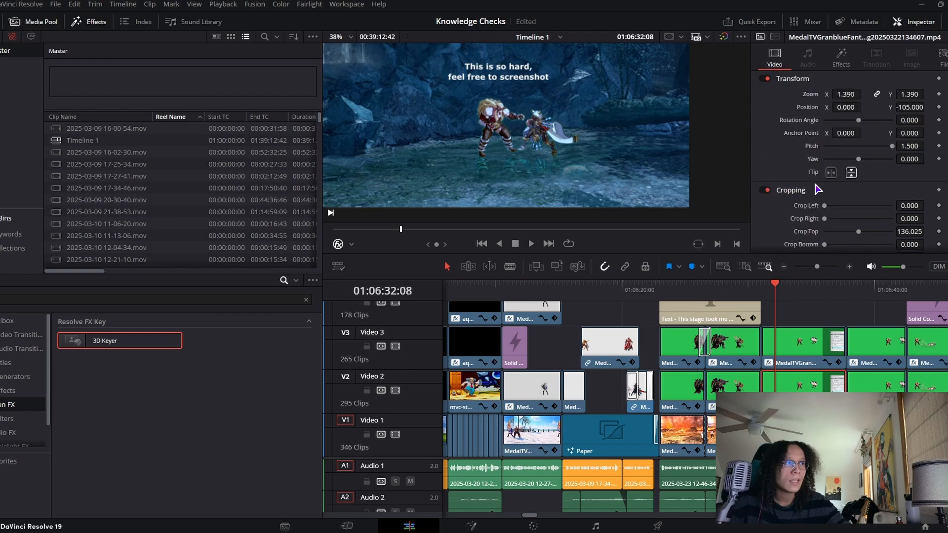
scroll(819, 191, "down", 3)
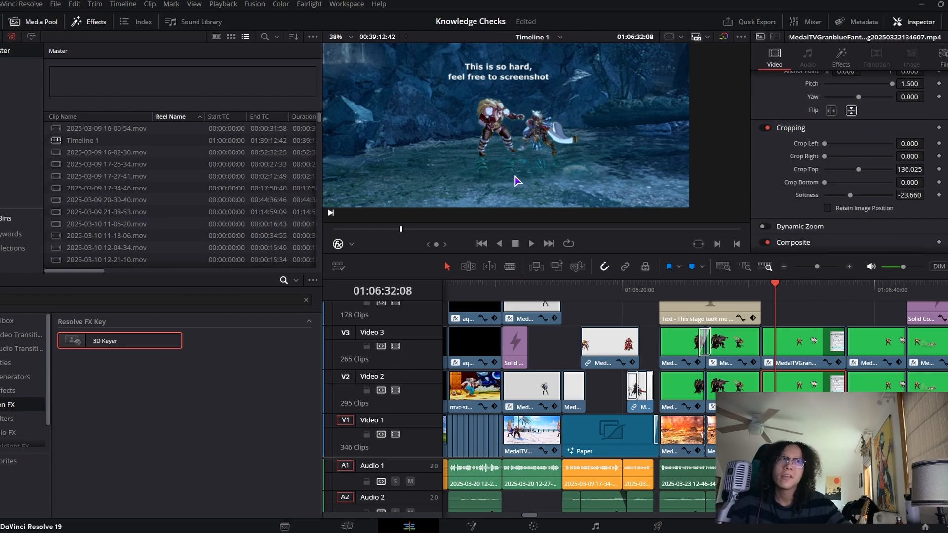
mouse_move(907, 170)
left_mouse_down()
mouse_move(884, 169)
mouse_move(910, 170)
left_mouse_up()
key("ctrl+z")
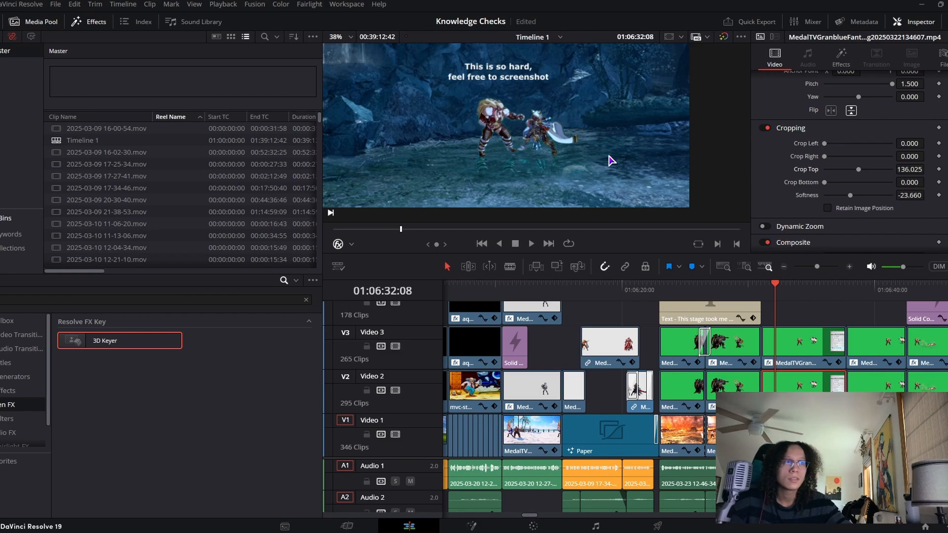
Play the darkened cave scene from 01:06:42:32 to 01:06:44:06 with the full frame in view
left_click_drag(796, 293, 907, 290)
scroll(509, 127, "down", 1)
scroll(508, 128, "down", 1)
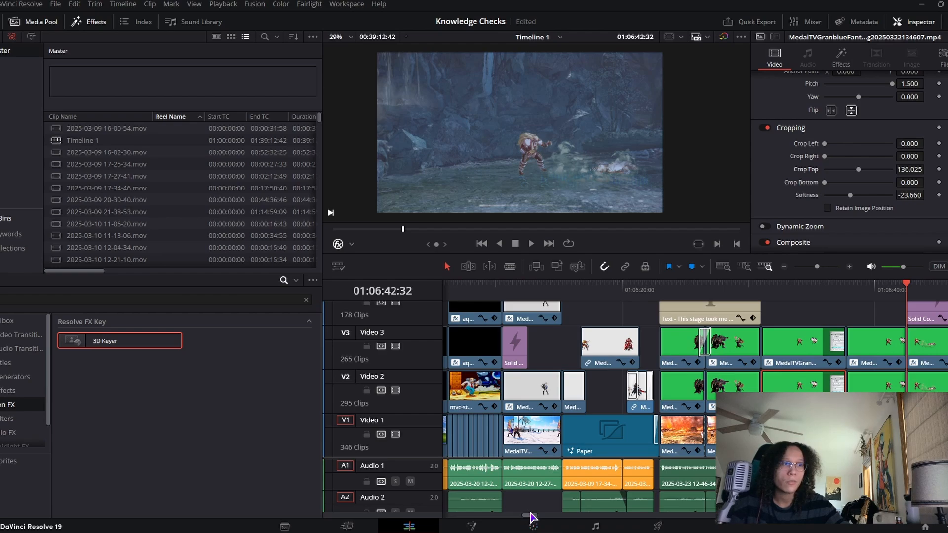
left_click_drag(531, 516, 536, 515)
key("space")
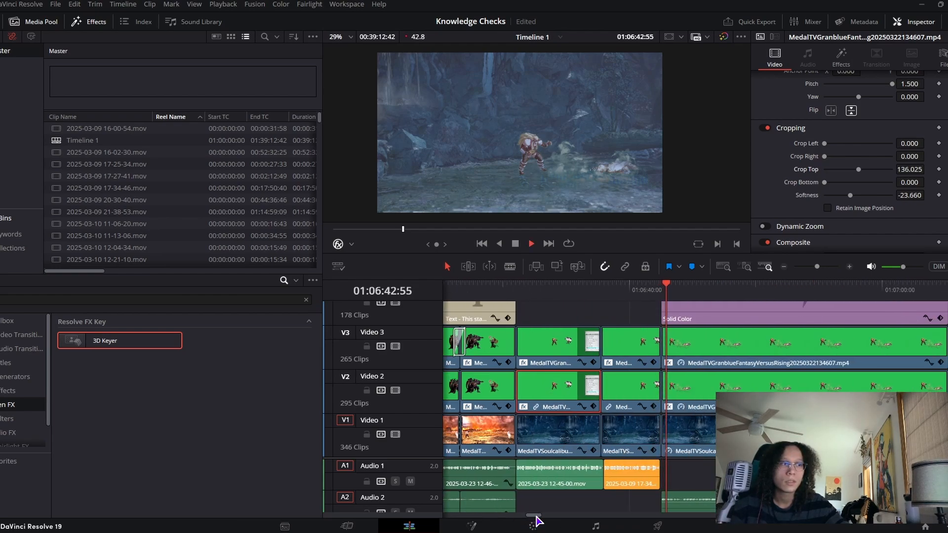
key("space")
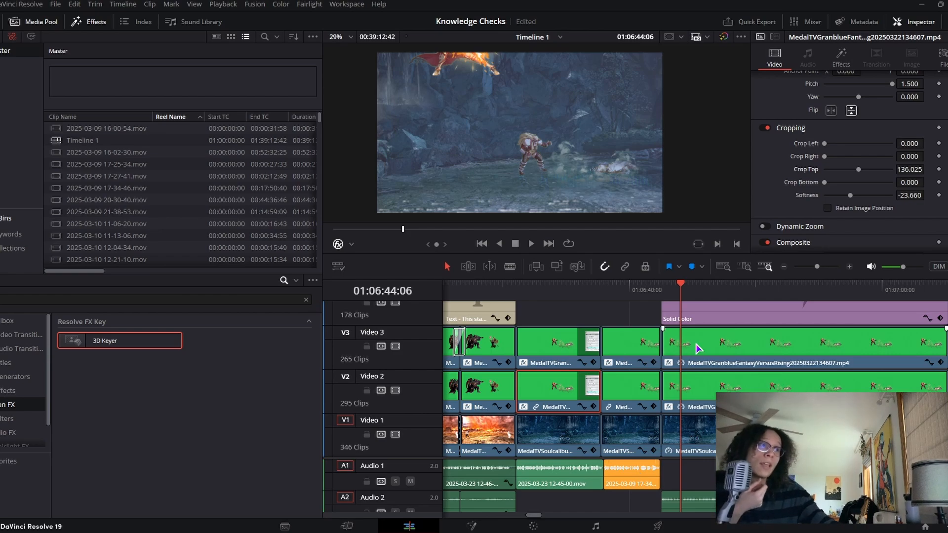
Scrub through the darkened cave scene from 01:06:43:42 to the gray-screen effect at 01:07:03:08
left_click(688, 289)
left_click_drag(689, 291, 675, 313)
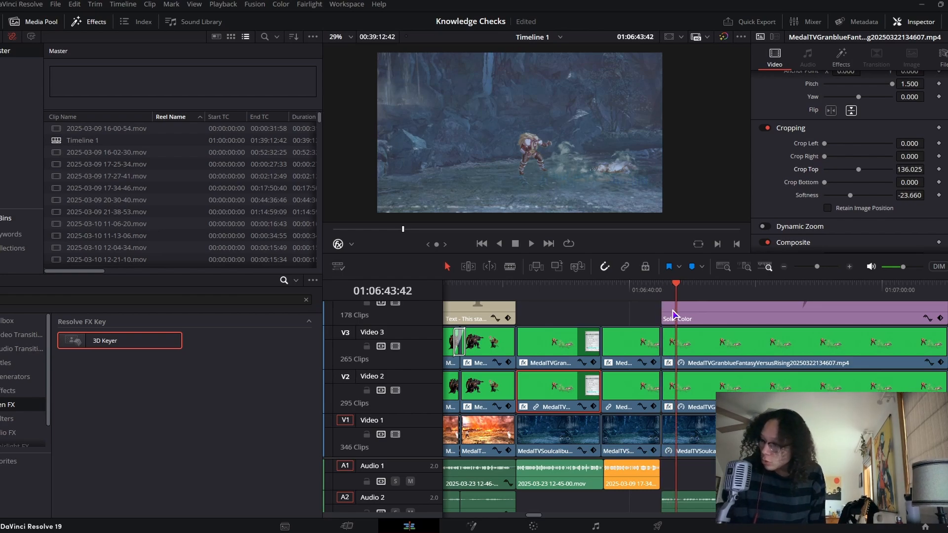
left_click_drag(673, 314, 751, 311)
left_click_drag(763, 310, 786, 310)
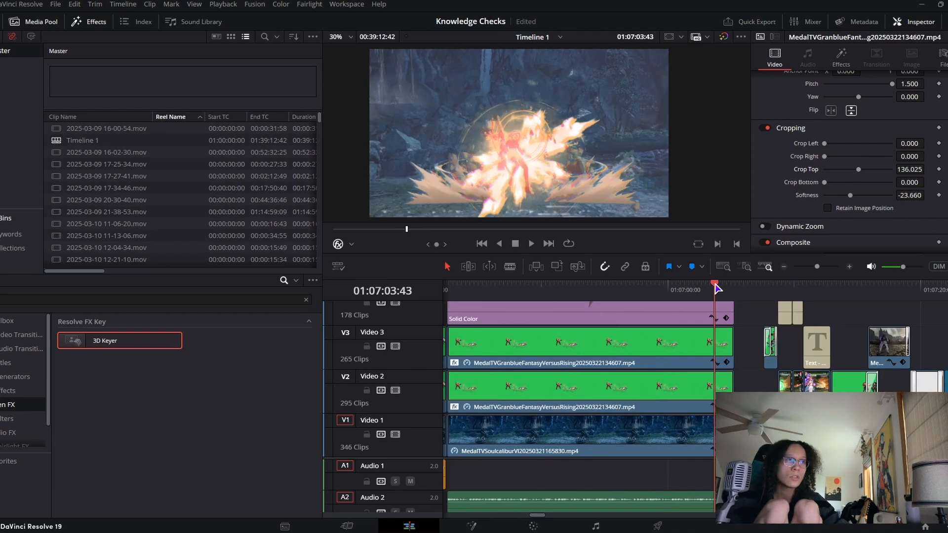
left_click_drag(717, 286, 707, 287)
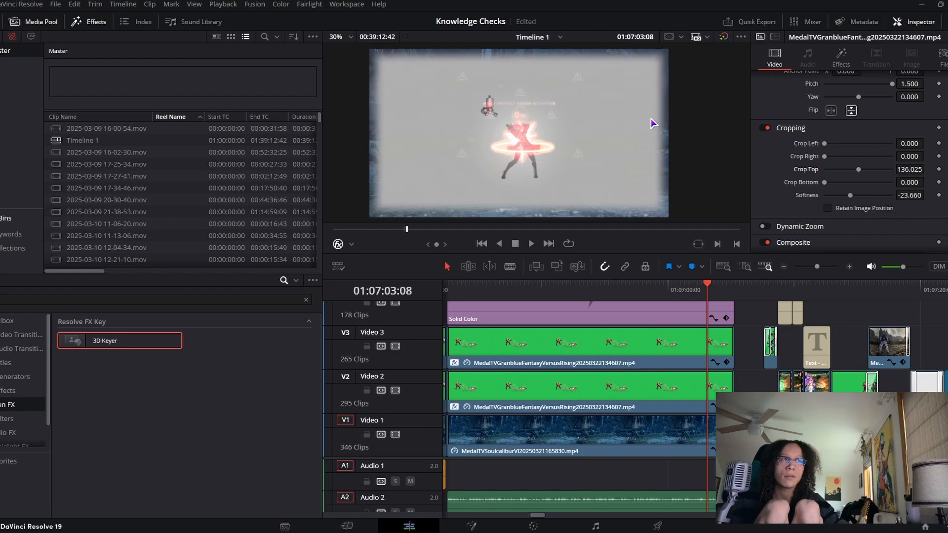
Try a crop Softness of -48.090 on the selected fighter clip and undo the recent changes
left_click_drag(850, 196, 842, 197)
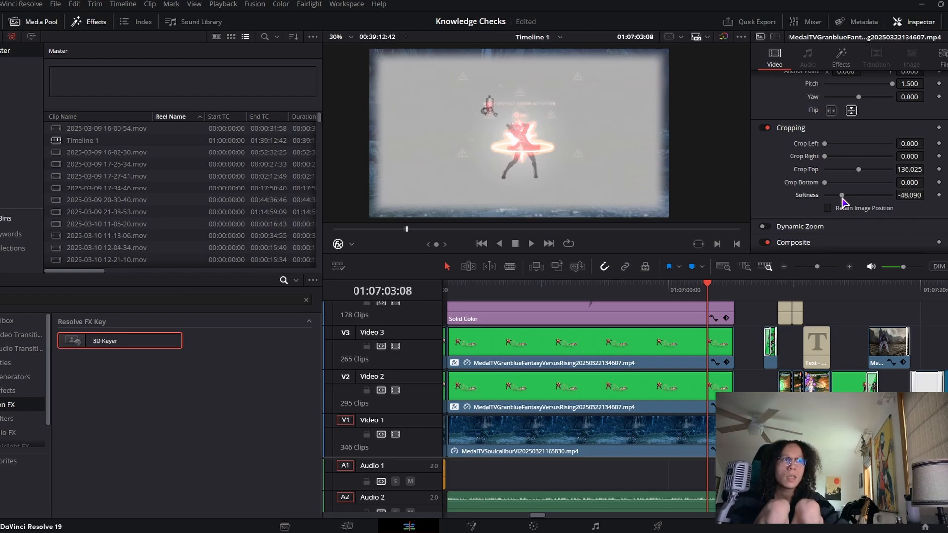
key("ctrl+z")
key("ctrl+z")
key("ctrl+z")
key("ctrl+z")
Select the green-screen clip on Video 11, try a crop Softness of -100 and undo the change
scroll(701, 360, "up", 7)
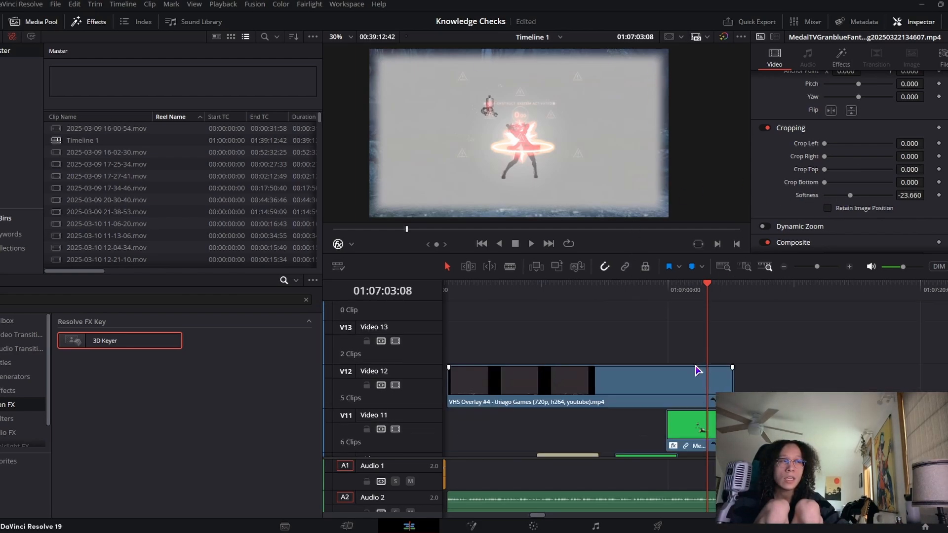
left_click(692, 377)
left_click(694, 425)
left_click_drag(850, 195, 820, 203)
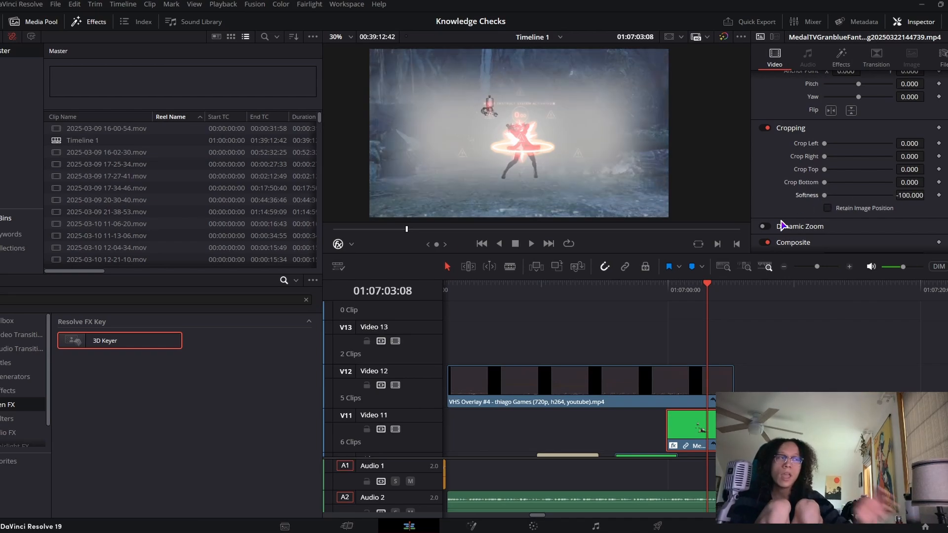
key("ctrl+z")
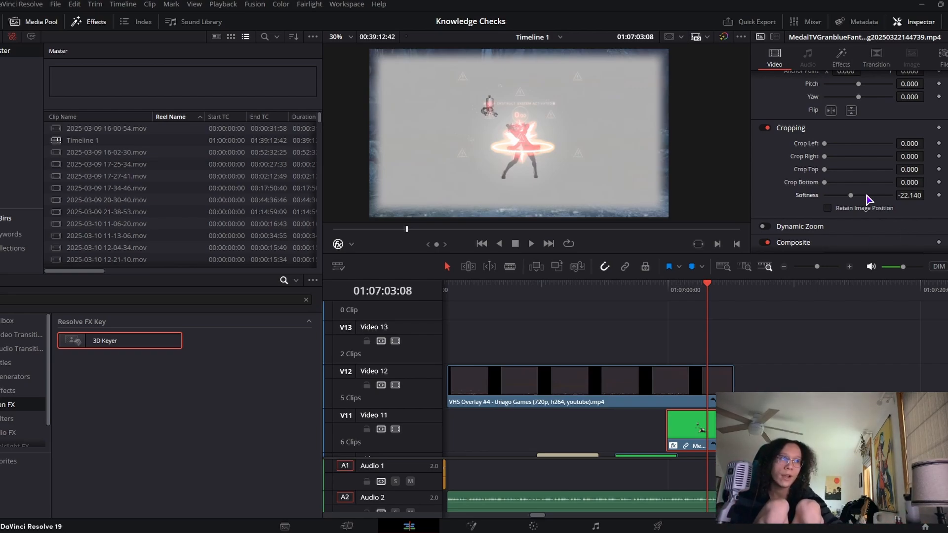
Play the "Yes, queen" shot and the sunset fight after it, replaying from 01:07:09:52, and scrub to 01:07:12:54
scroll(762, 360, "down", 10)
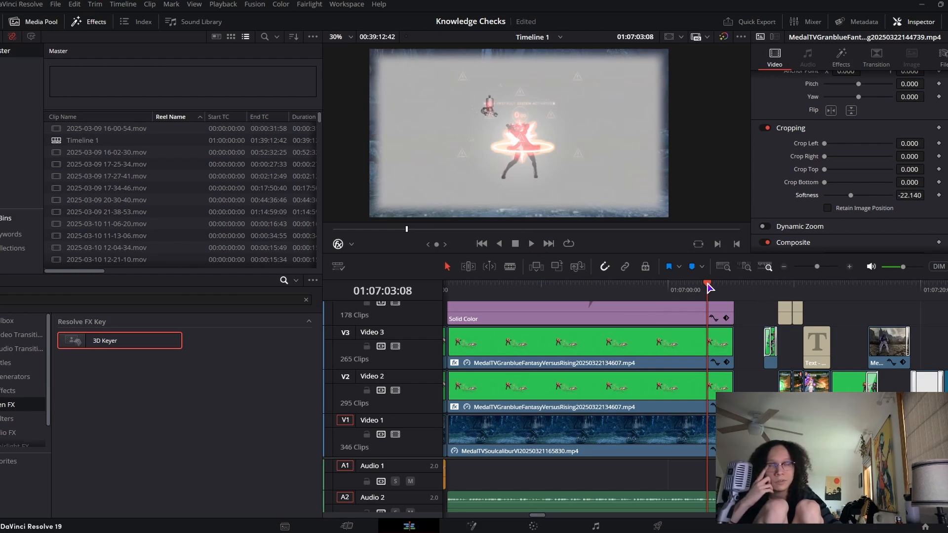
left_click(722, 292)
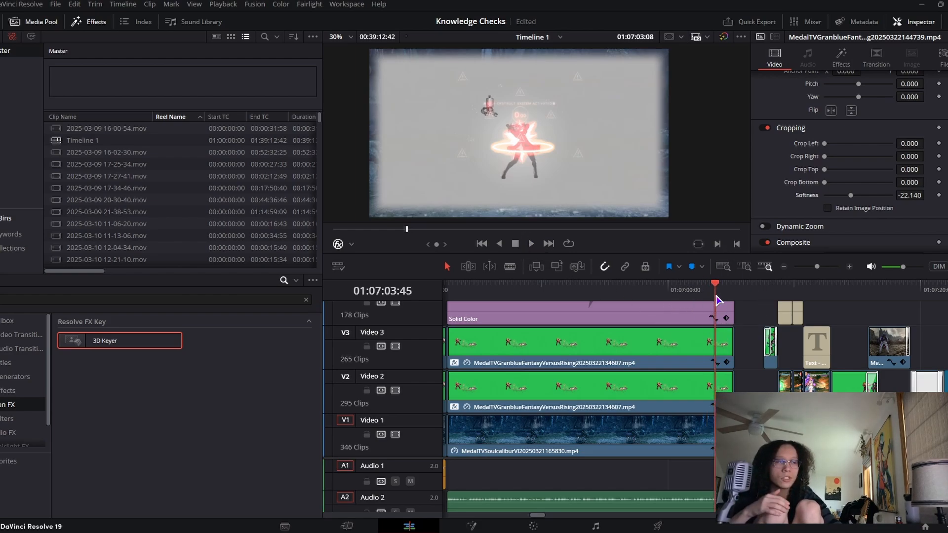
left_click_drag(727, 298, 792, 292)
left_click(532, 243)
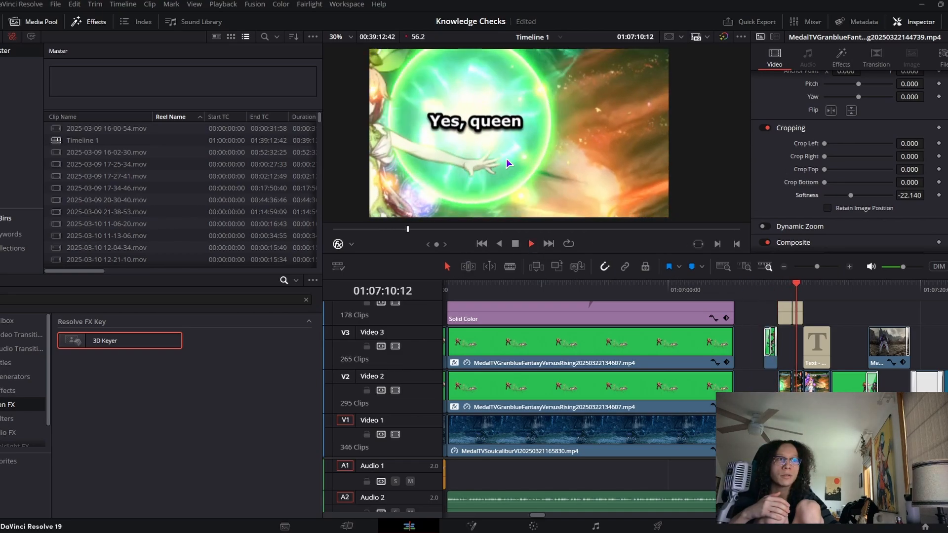
left_click(532, 244)
left_click(792, 291)
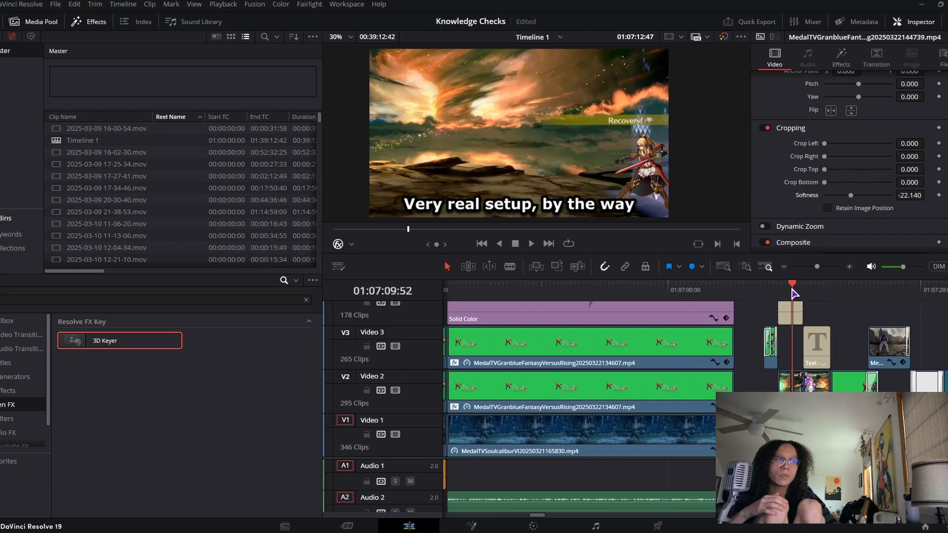
left_click(531, 243)
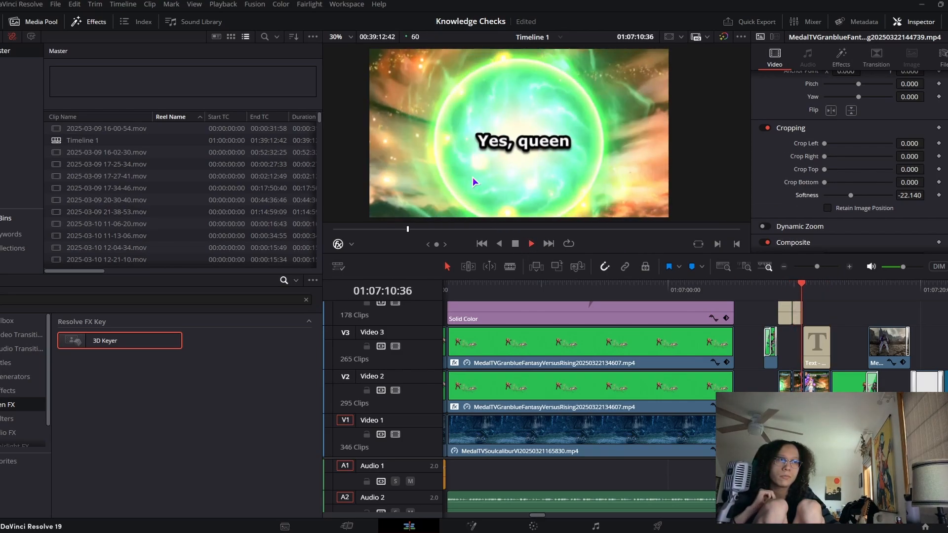
left_click(518, 242)
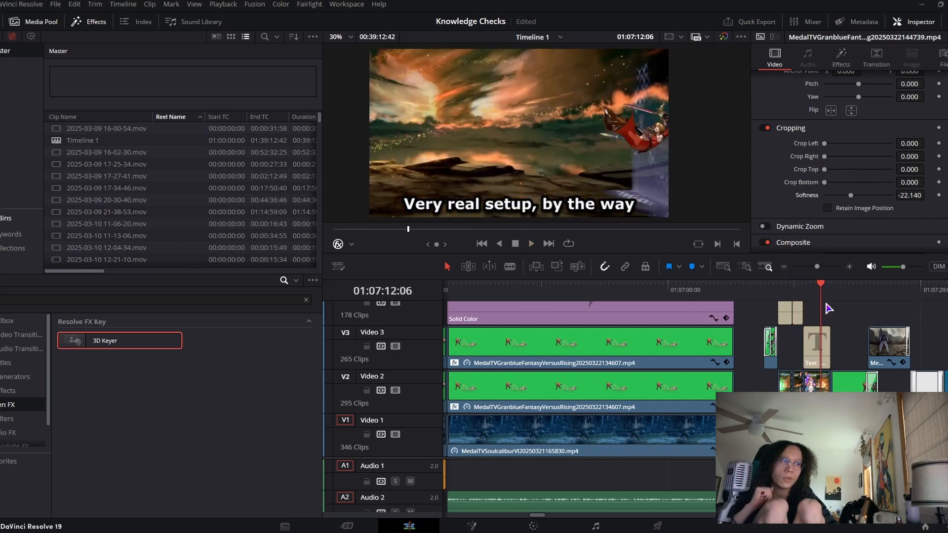
left_click_drag(824, 291, 828, 290)
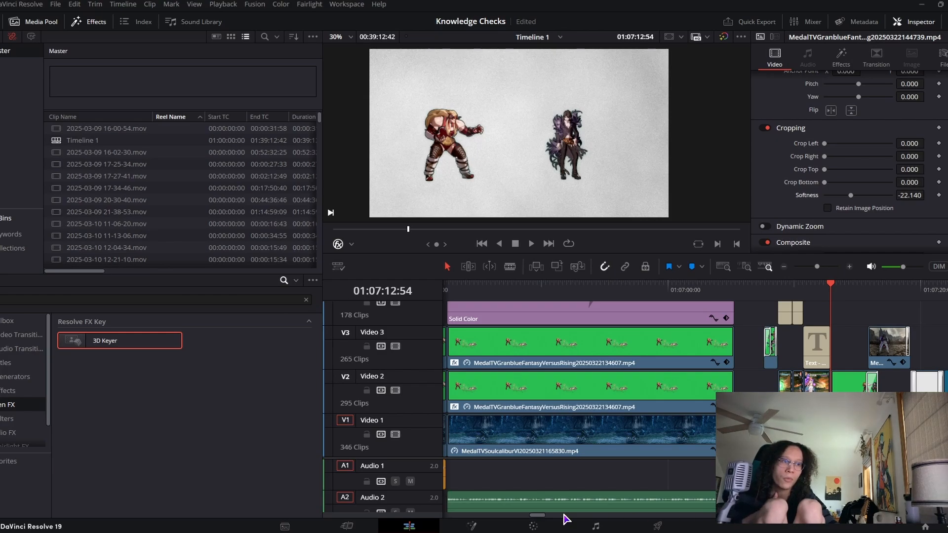
Go to 01:07:21:53 and inspect the generator settings of the Noise Gradient and the Texture Background beneath it
left_click_drag(542, 516, 548, 516)
key("Down")
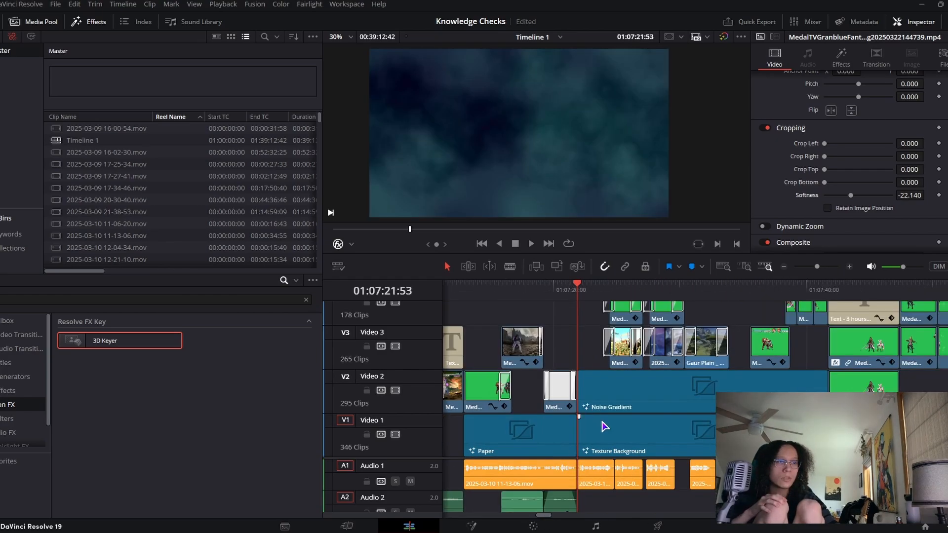
left_click(611, 408)
left_click(610, 424)
left_click(611, 407)
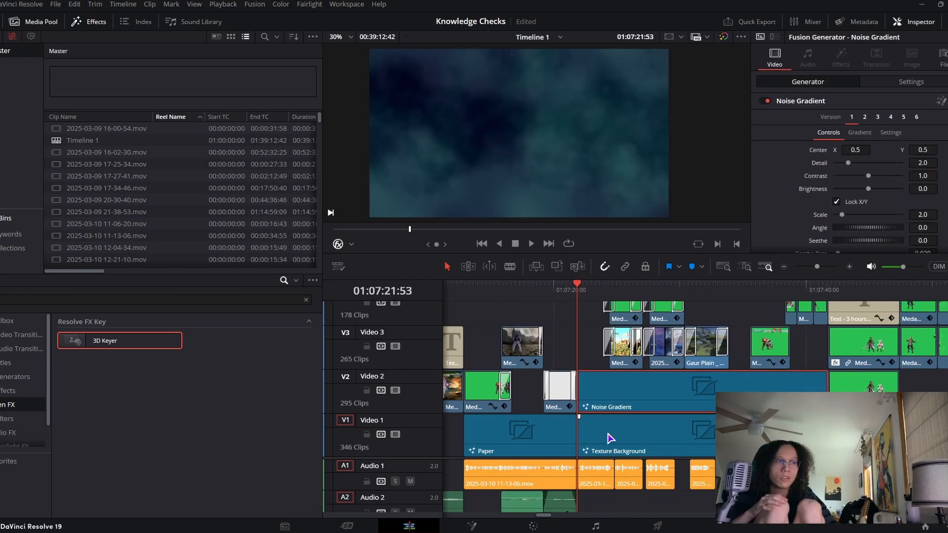
left_click(615, 437)
scroll(805, 188, "down", 2)
scroll(795, 232, "up", 2)
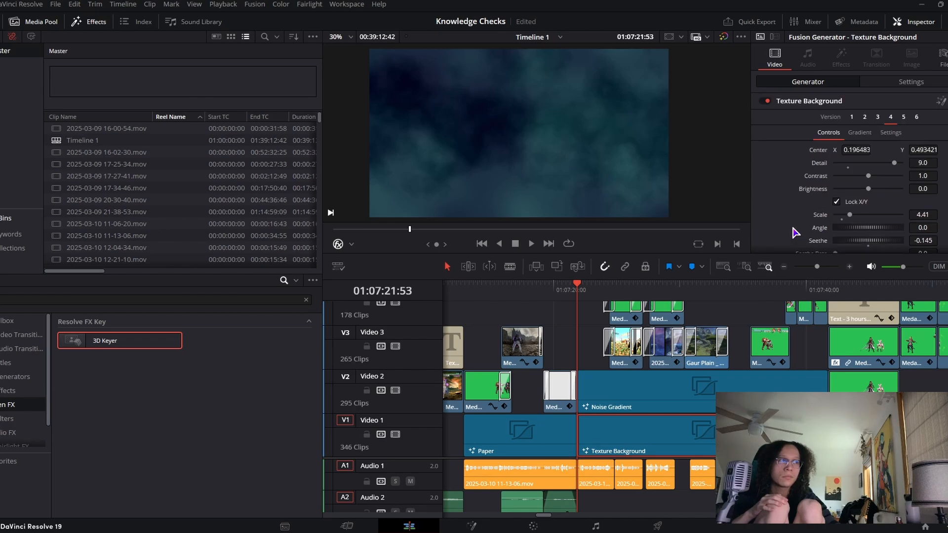
Try versions 2, 3 and 4 of the Noise Gradient, preview version 4 in playback, and return to version 1
left_click(609, 402)
left_click(865, 118)
left_click(878, 118)
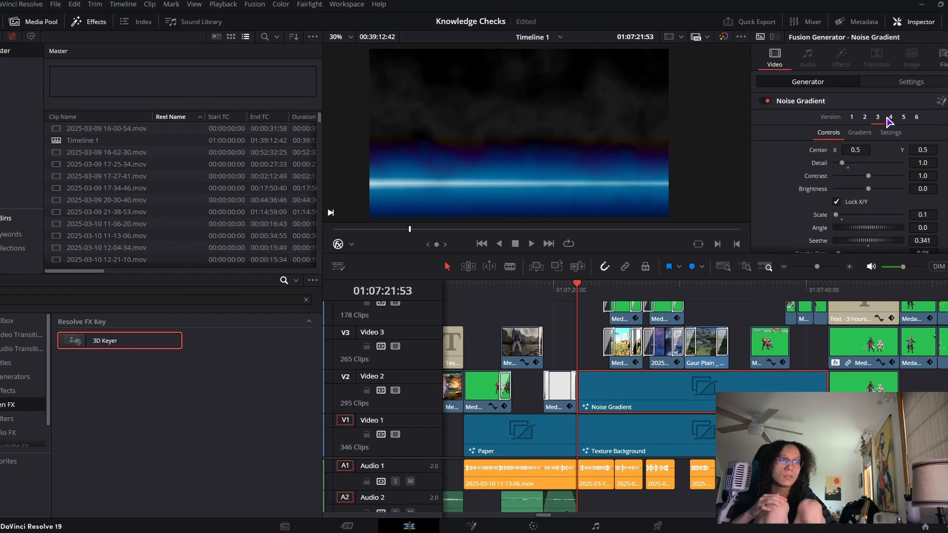
left_click(890, 119)
key("space")
key("space")
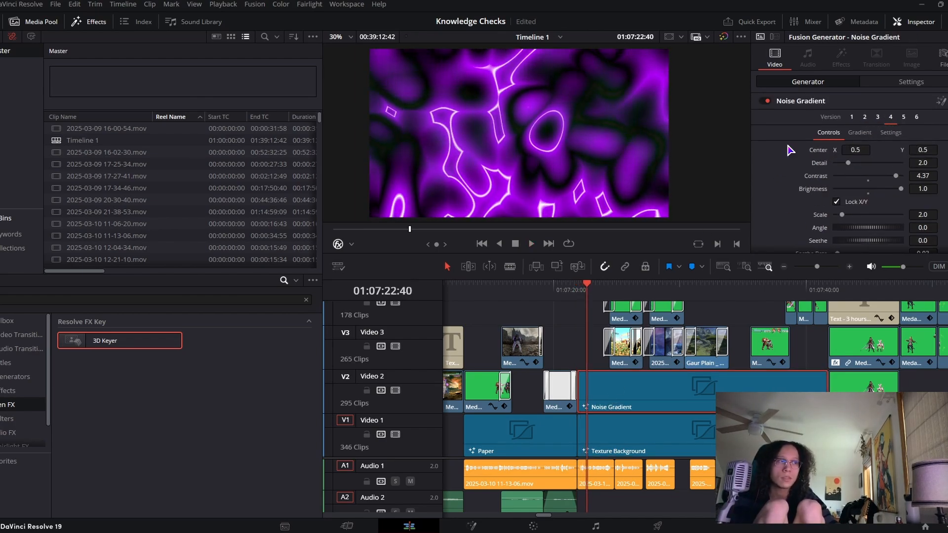
left_click(851, 117)
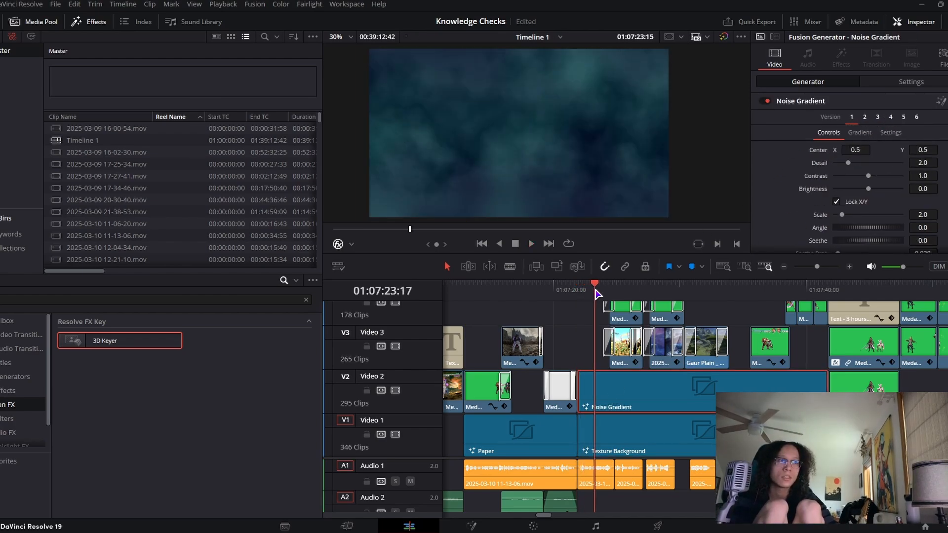
Move to the windmill and tulip-field scene at 01:07:24:52 and view its full frame
left_click_drag(597, 295, 615, 303)
scroll(500, 158, "down", 1)
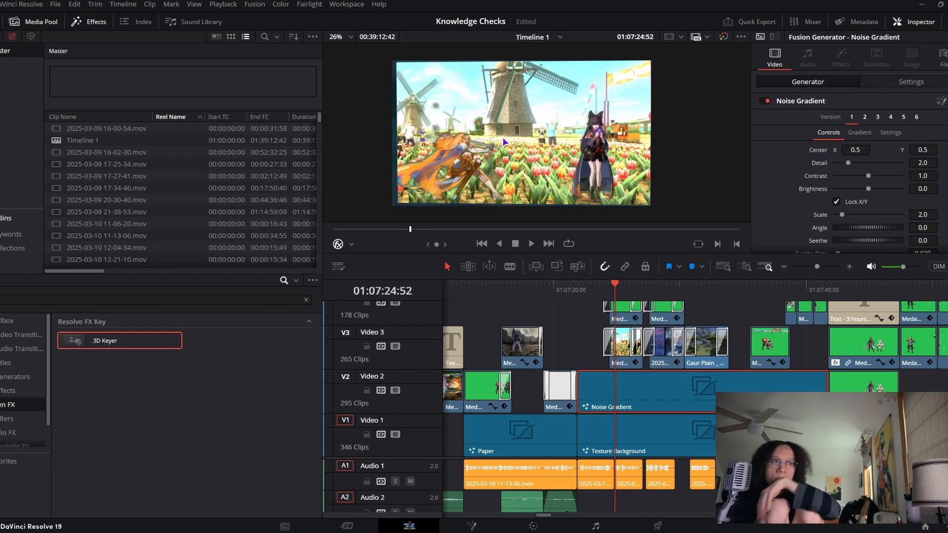
Select the windmill background clip on Video 3, play the scene, and return to 01:07:24:57
left_click(625, 364)
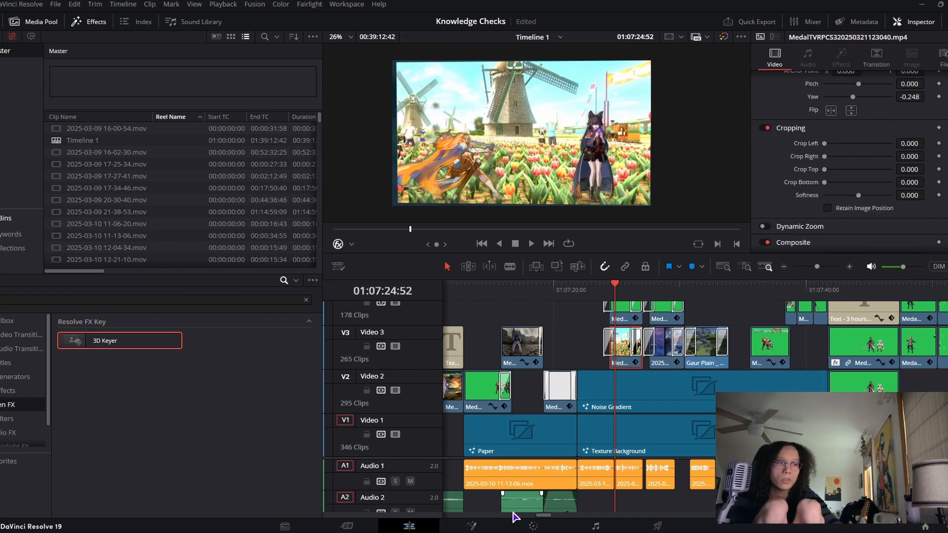
key("space")
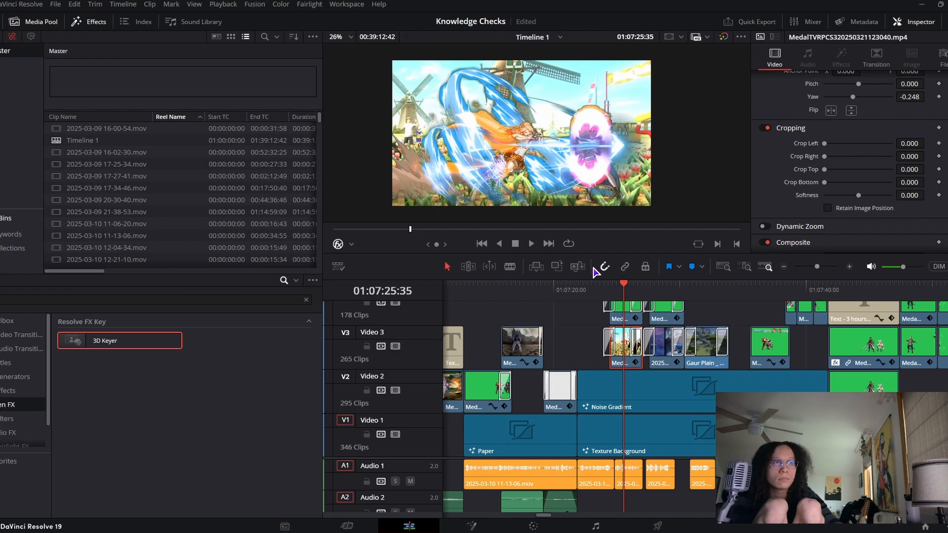
left_click(615, 284)
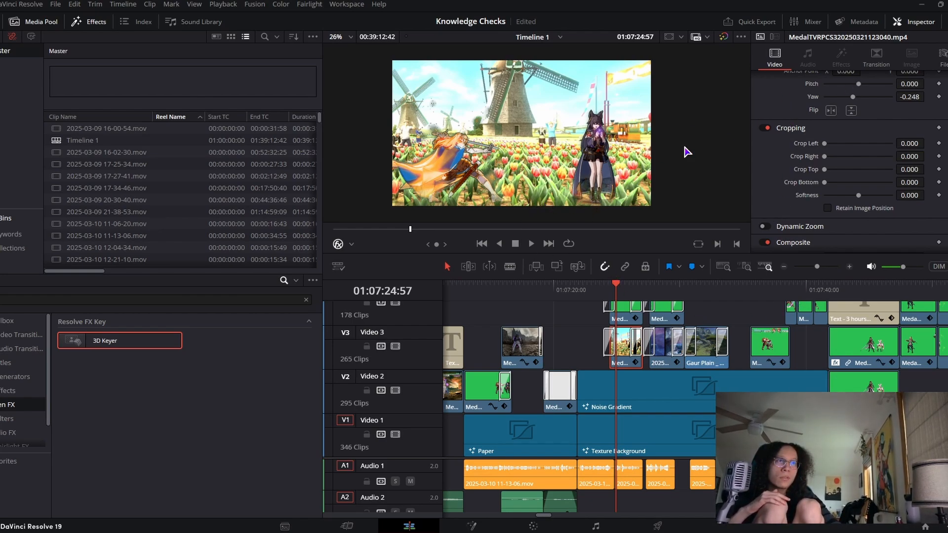
Go to the blue floating-stage fight at 01:07:28:06 and play it with the picture enlarged
left_click(656, 285)
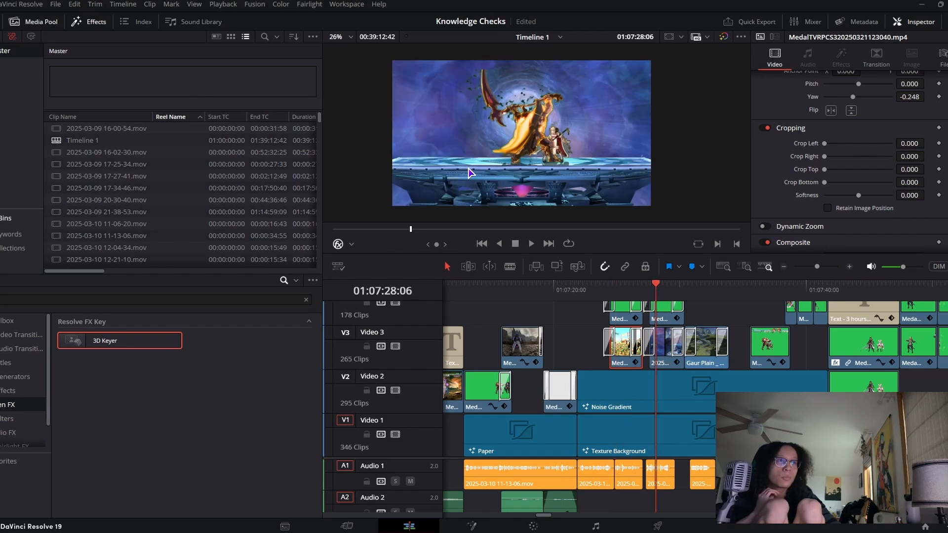
scroll(466, 159, "up", 4)
scroll(499, 166, "up", 2)
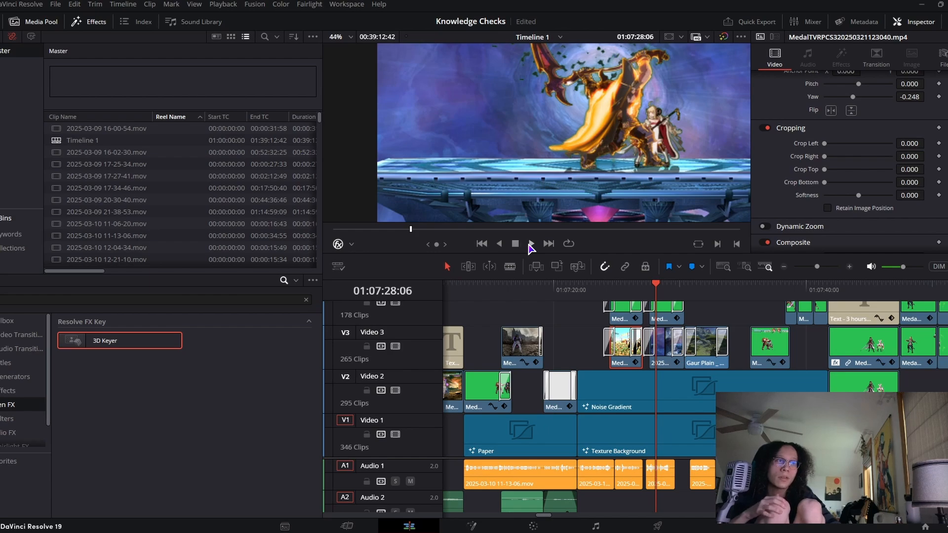
left_click(531, 244)
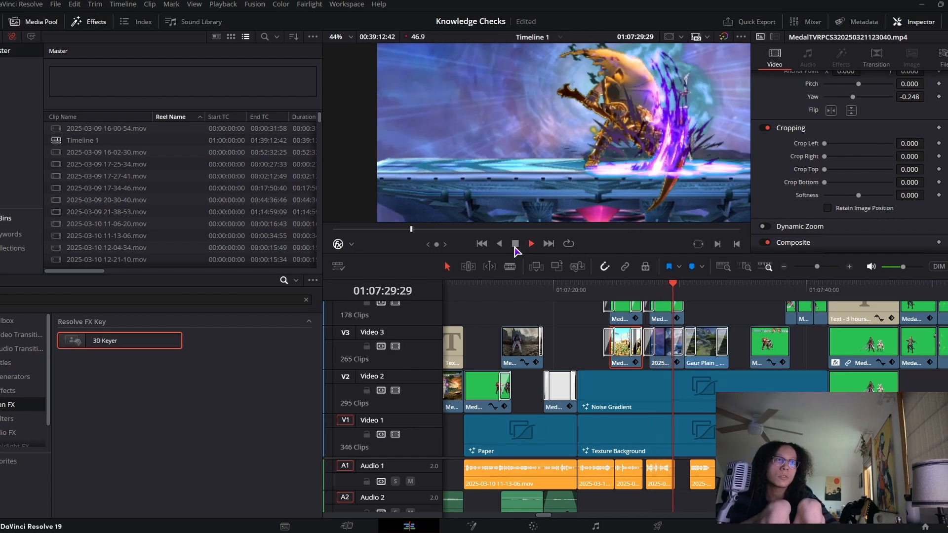
left_click(514, 243)
scroll(591, 150, "up", 5)
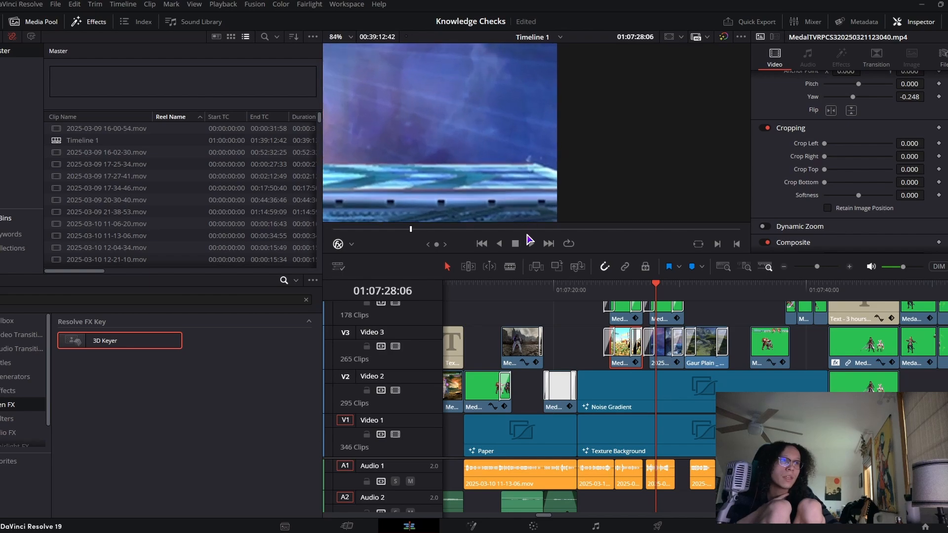
Replay from 01:07:28:06 into the Gaur Plain scene, pausing at 01:07:31:18 and 01:07:31:44 to view the full frame
left_click(531, 243)
scroll(584, 158, "down", 5)
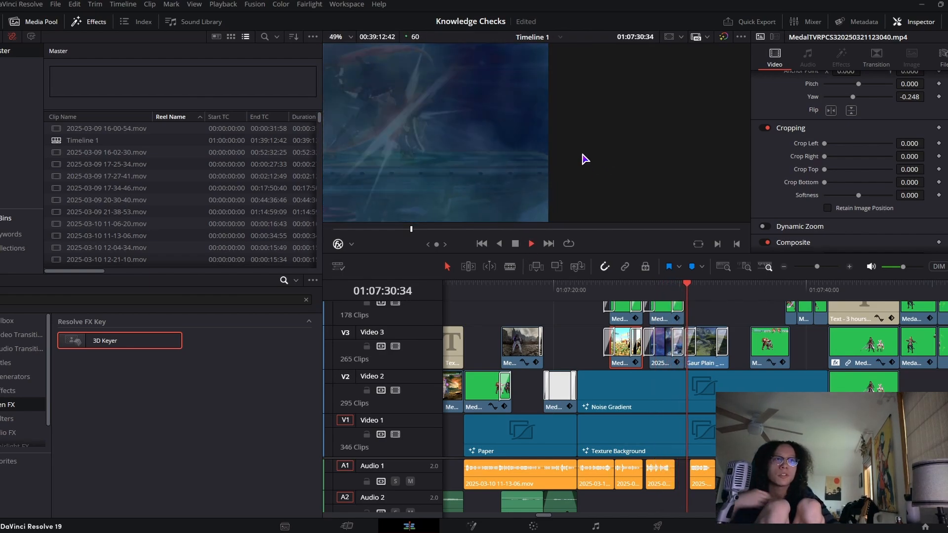
key("space")
scroll(568, 148, "down", 3)
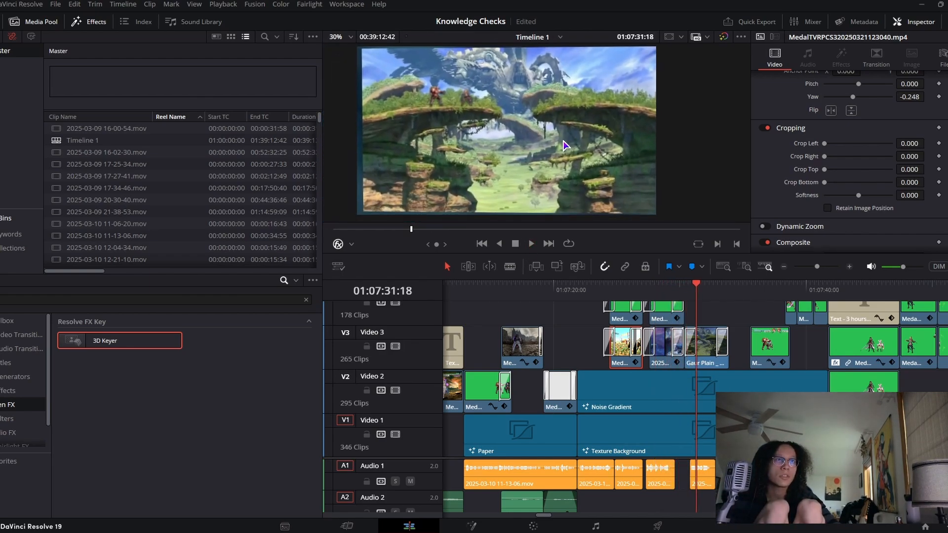
key("space")
key("space")
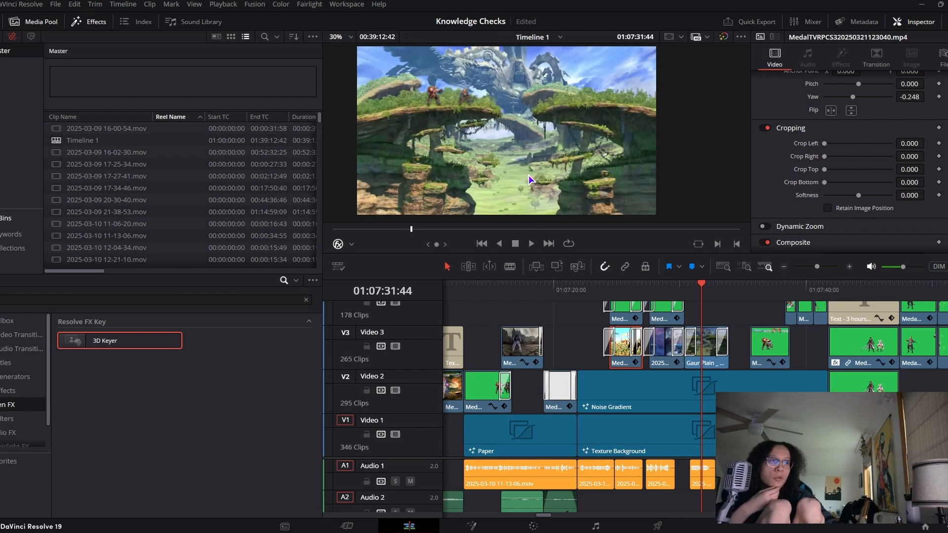
scroll(525, 178, "up", 1)
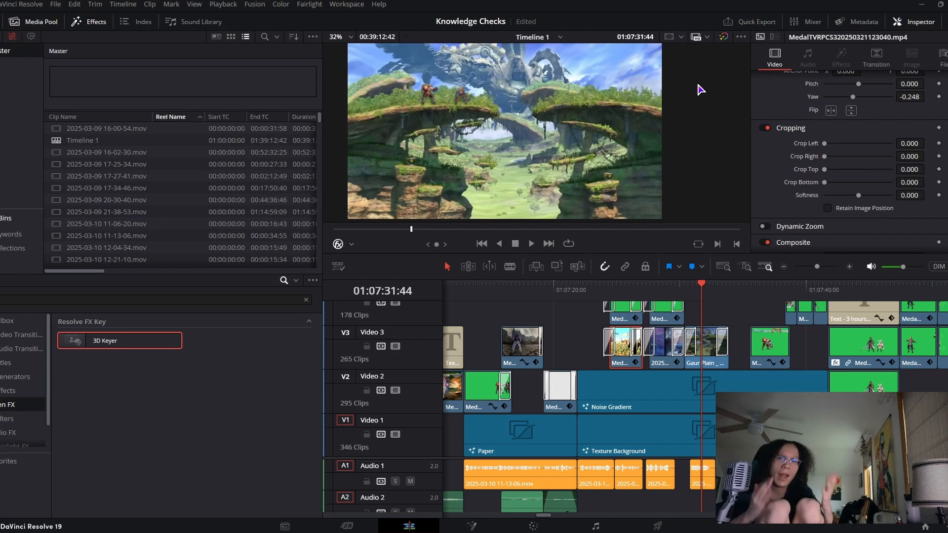
Go to 01:07:31:23 in the Gaur Plain scene and change the timeline playback resolution to examine its picture quality
left_click(698, 285)
left_click(214, 7)
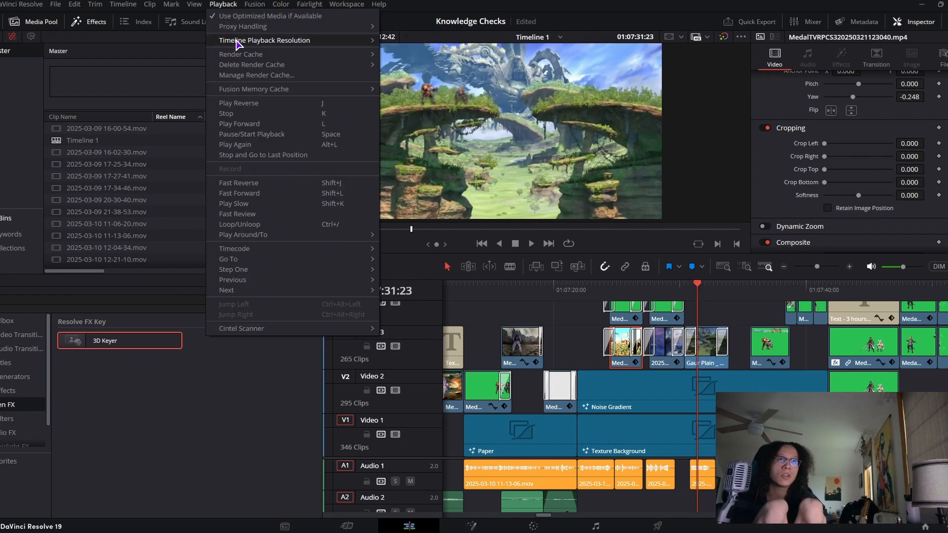
left_click(414, 49)
scroll(432, 137, "up", 2)
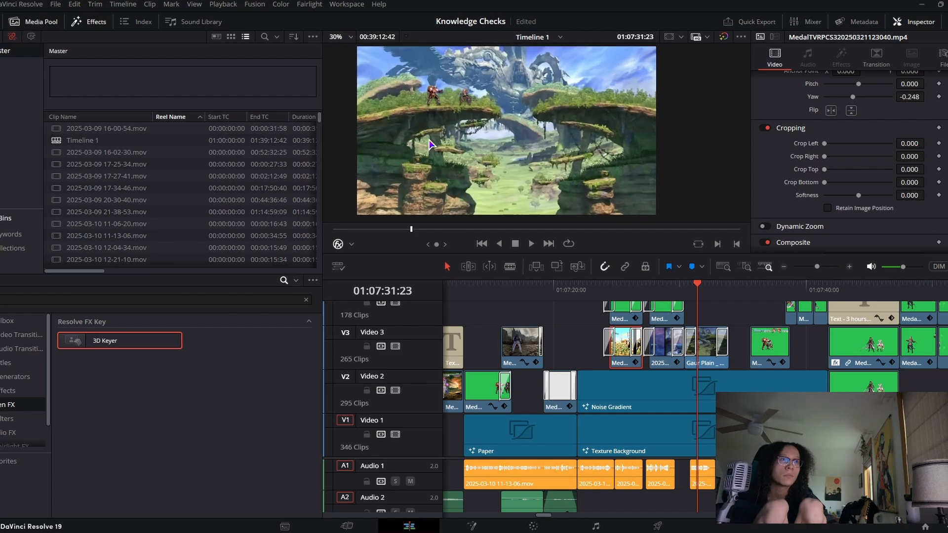
scroll(470, 137, "up", 2)
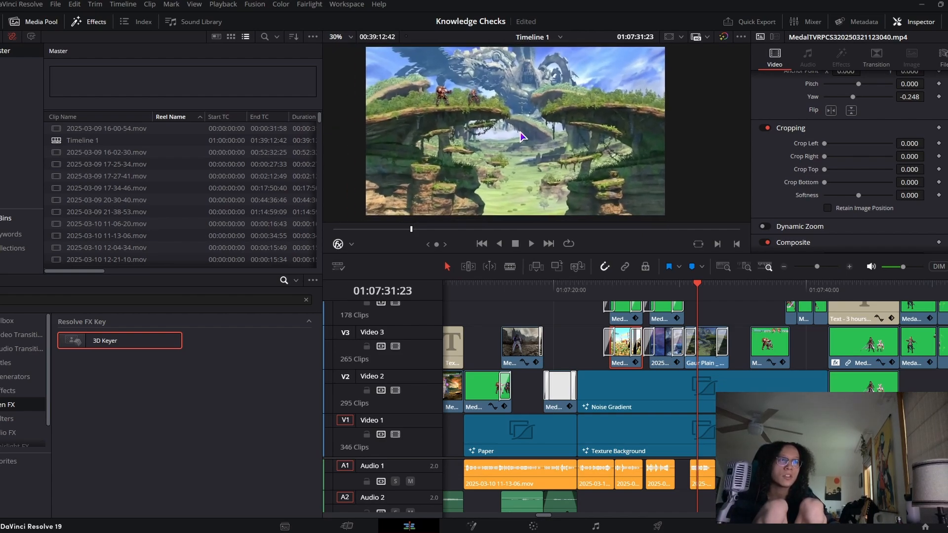
scroll(528, 139, "down", 4)
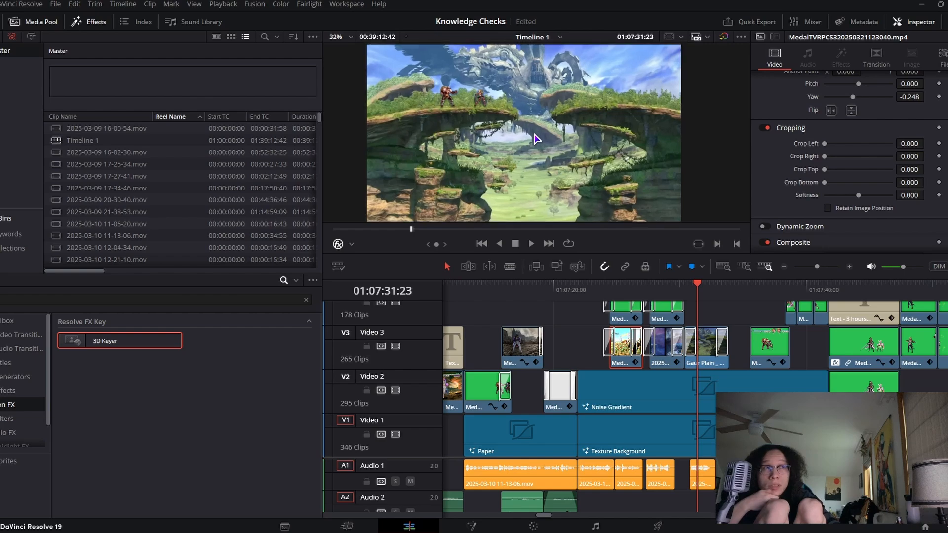
left_click(221, 5)
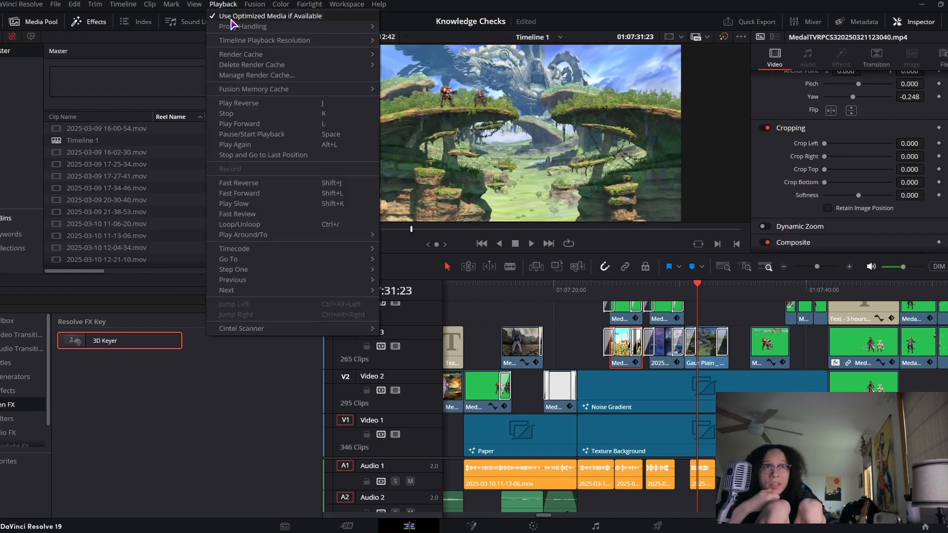
Examine the forest duel with the two fighters at 01:07:42:25, 01:07:41:45 and 01:07:44:55
left_click(836, 290)
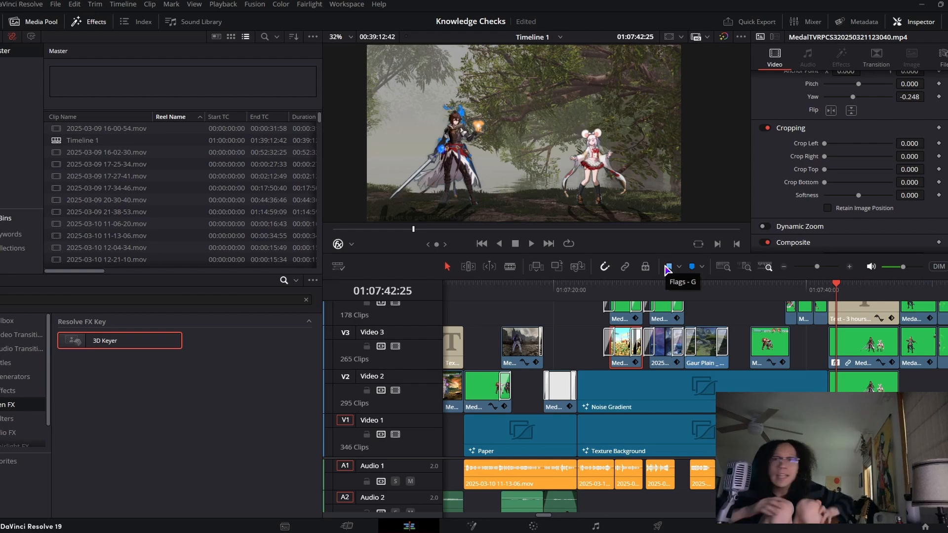
scroll(563, 139, "down", 2)
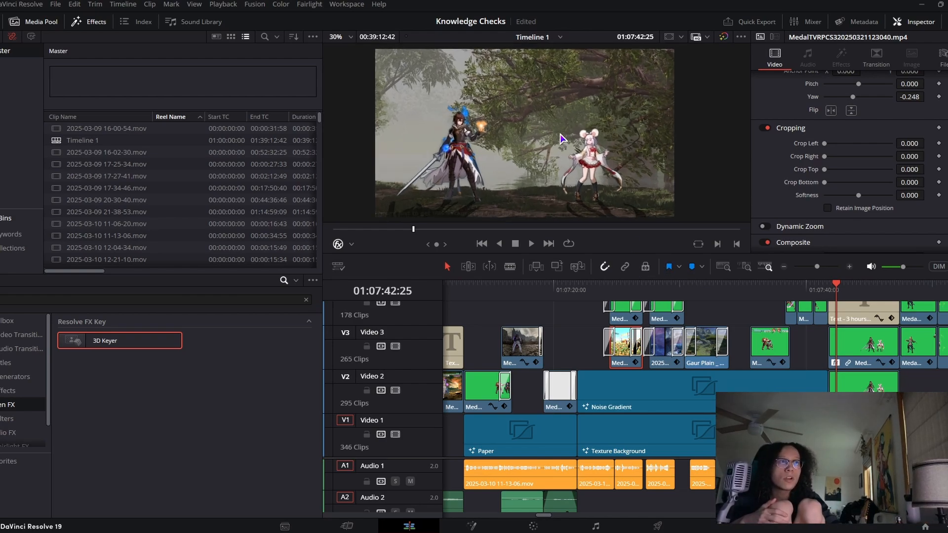
left_click_drag(543, 515, 545, 521)
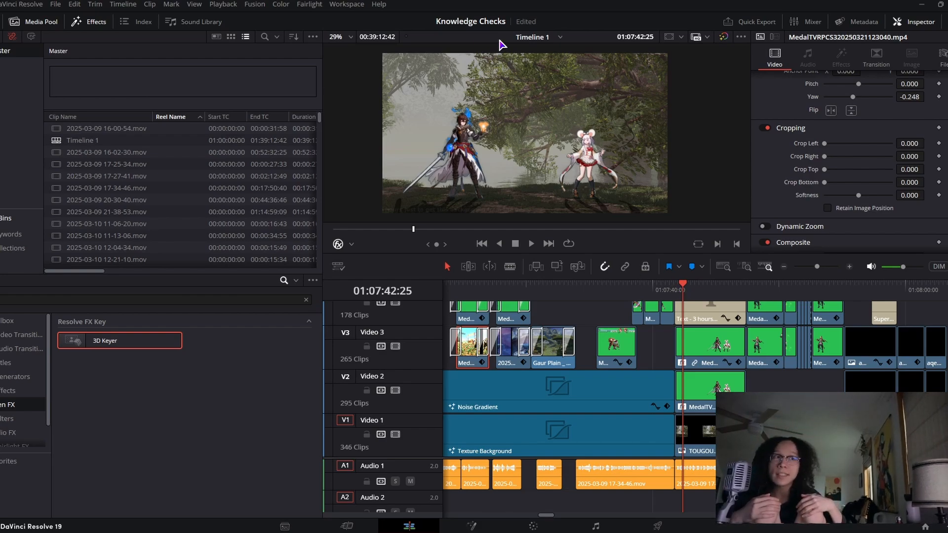
mouse_move(681, 292)
left_mouse_down()
mouse_move(747, 301)
mouse_move(674, 296)
left_mouse_up()
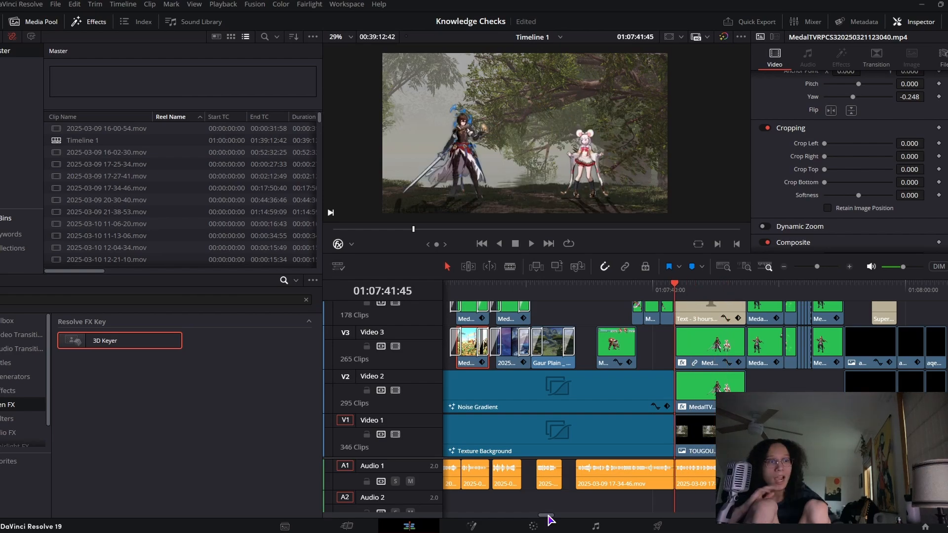
left_click_drag(547, 516, 550, 516)
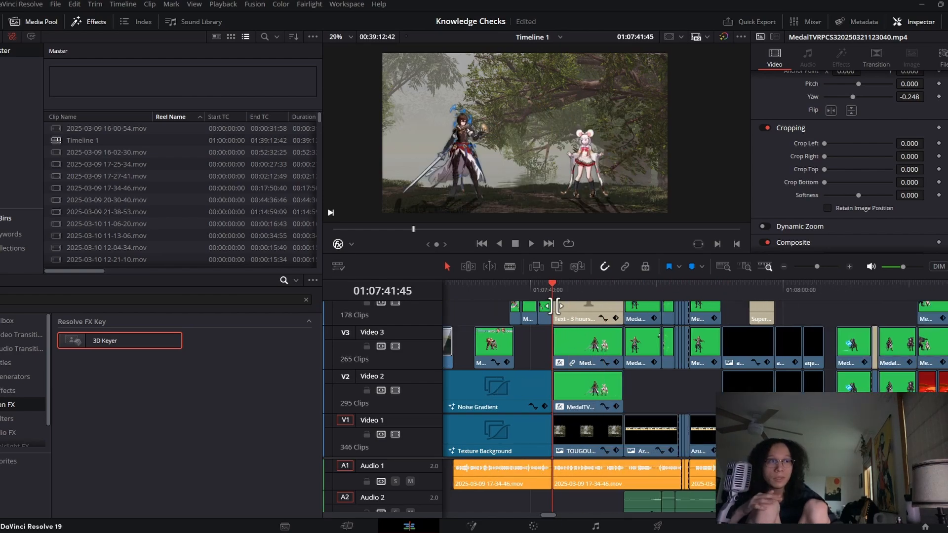
left_click(593, 295)
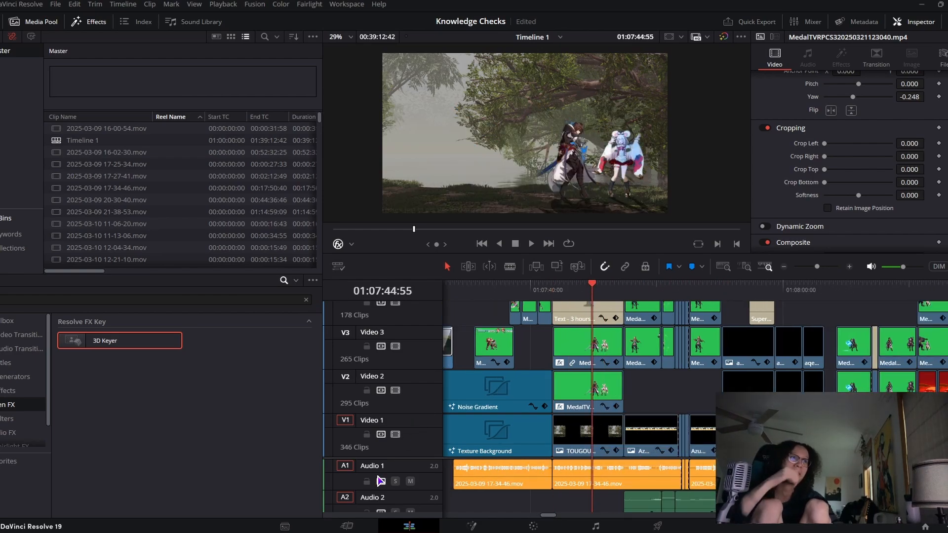
Play the "Hey, buddy" schoolyard scene, check 01:07:48:53, and replay it from its first frame at 01:07:47:26
key("Down")
scroll(543, 168, "up", 1)
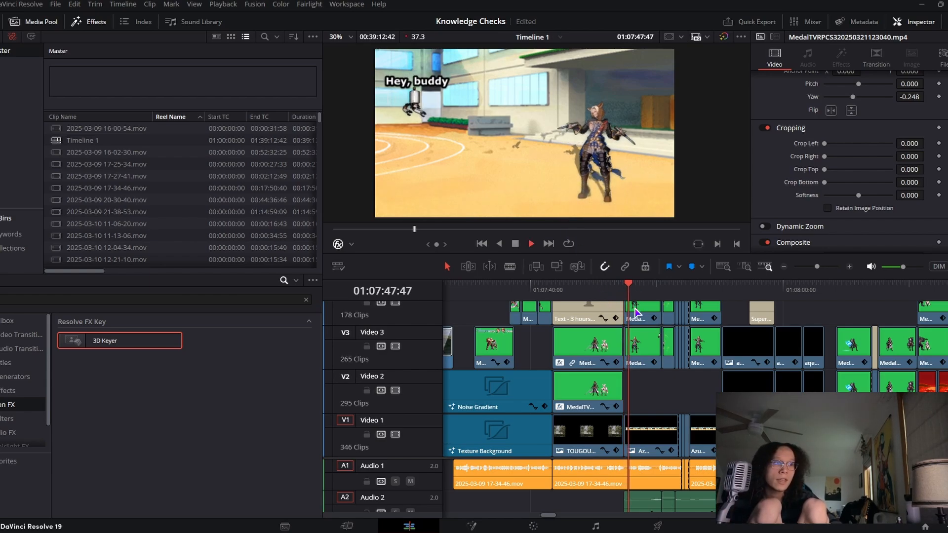
left_click(641, 295)
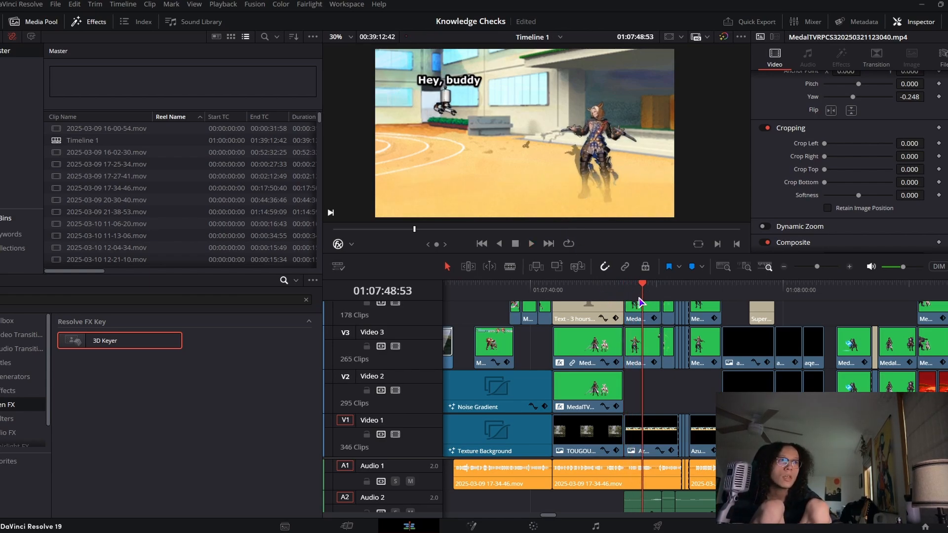
key("Up")
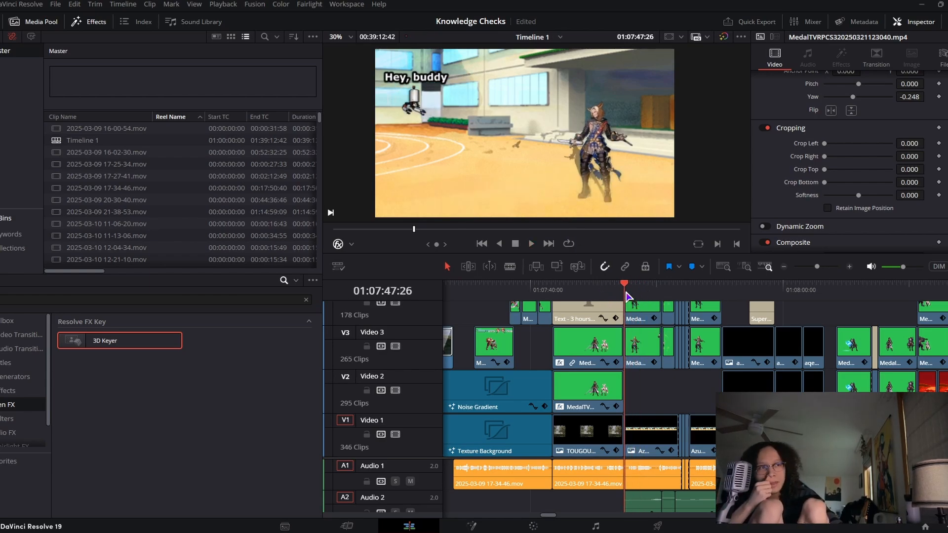
left_click(531, 244)
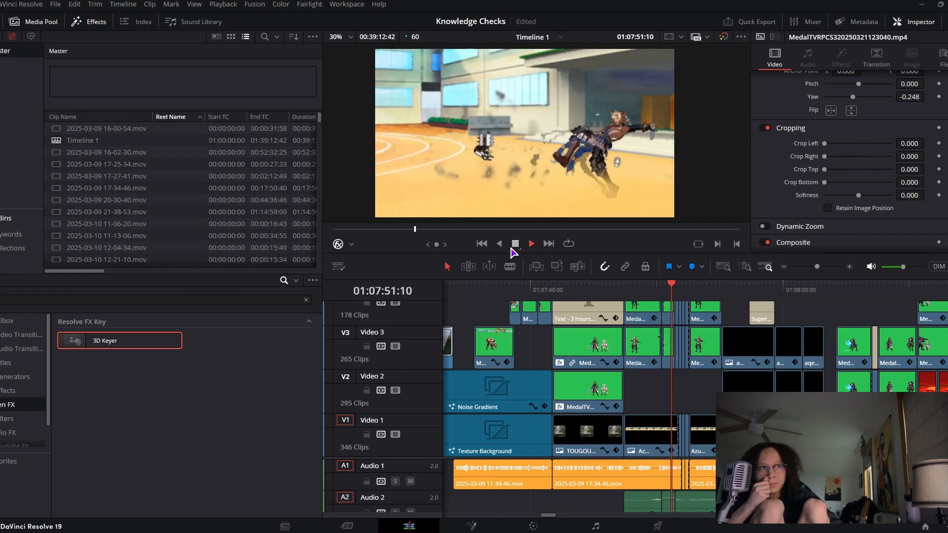
key("space")
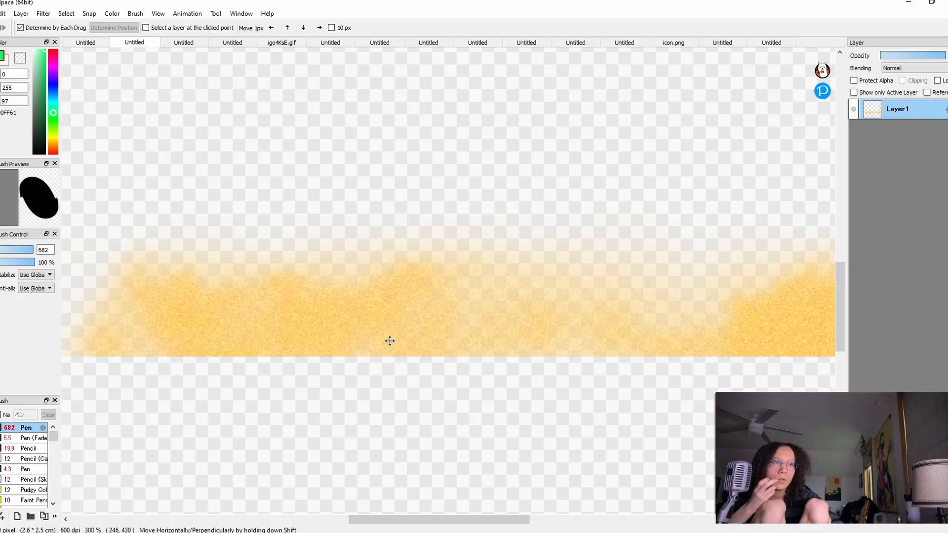
Inspect the schoolyard's sand overlay layers above Video 5, and step frame by frame from 01:07:51:32 to 01:07:51:45
scroll(389, 340, "down", 2)
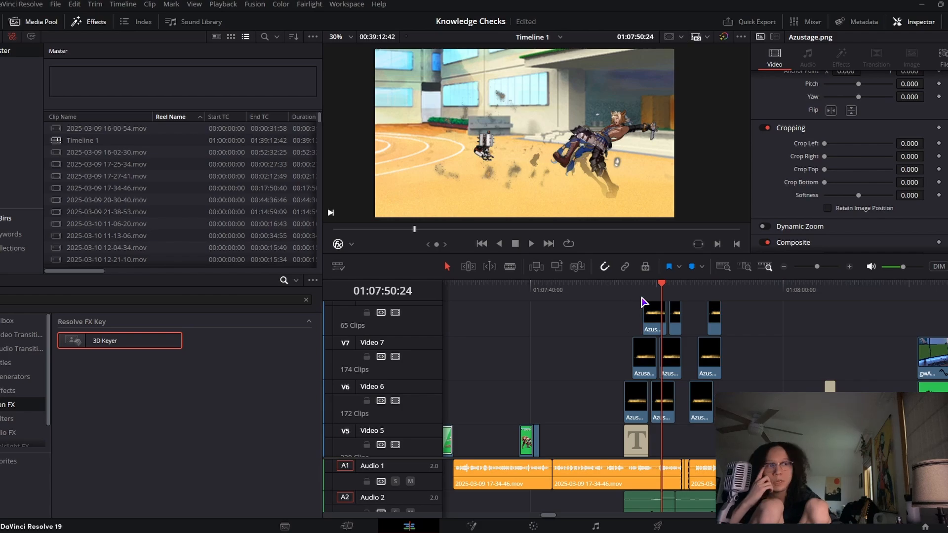
left_click_drag(660, 291, 676, 292)
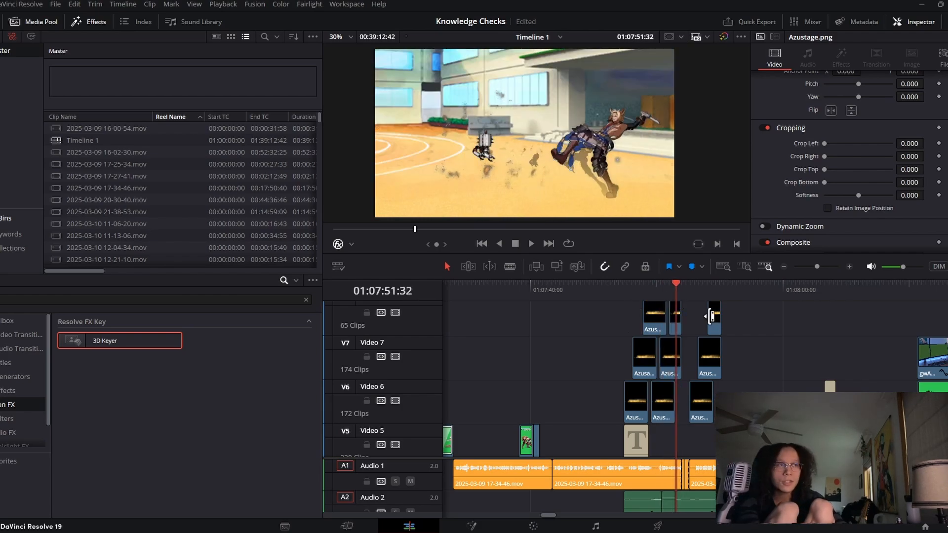
key("Right")
key("Right")
key("Right")
key("Right")
key("Right")
key("Right")
key("Right")
key("Right")
key("Right")
key("Right")
key("Right")
key("Right")
key("Right")
key("Right")
key("Left")
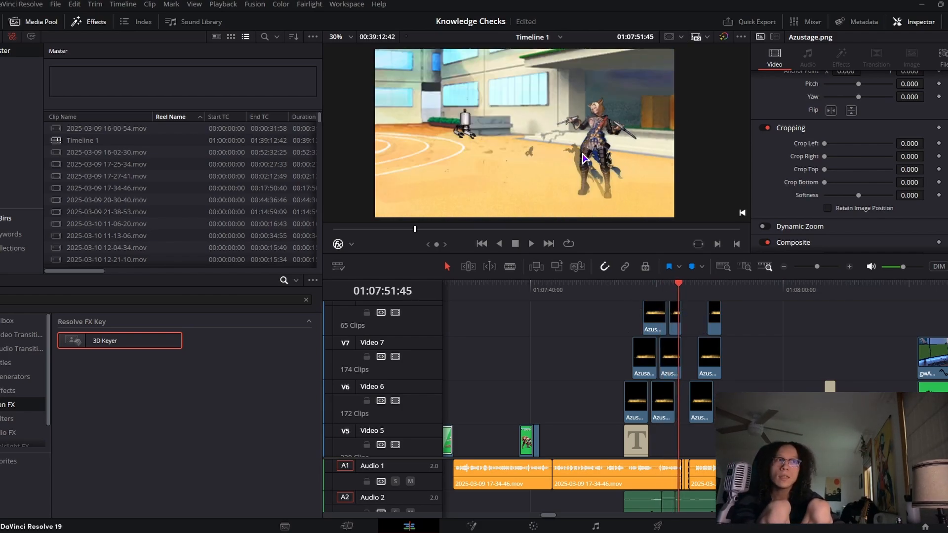
Compare frames 01:07:51:45 and 01:07:51:46 on either side of the schoolyard camera cut
key("Right")
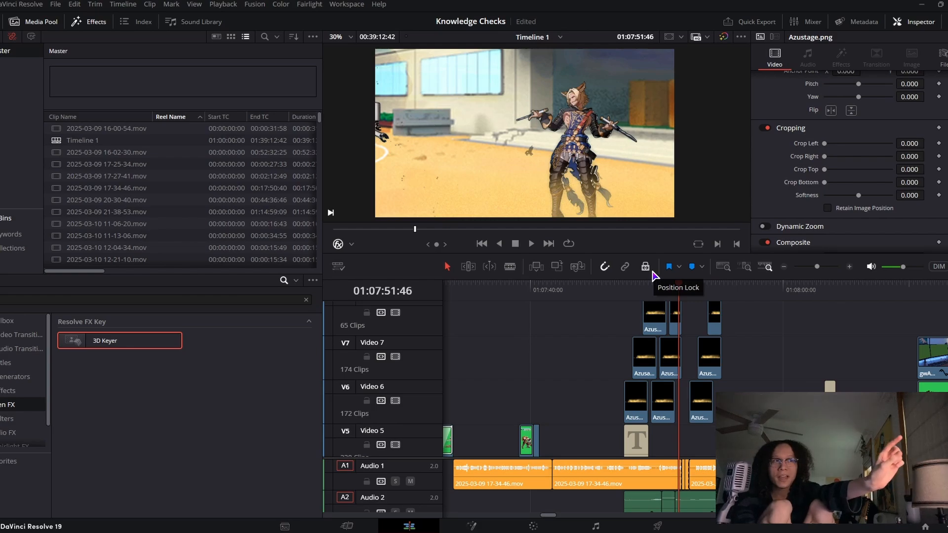
key("Left")
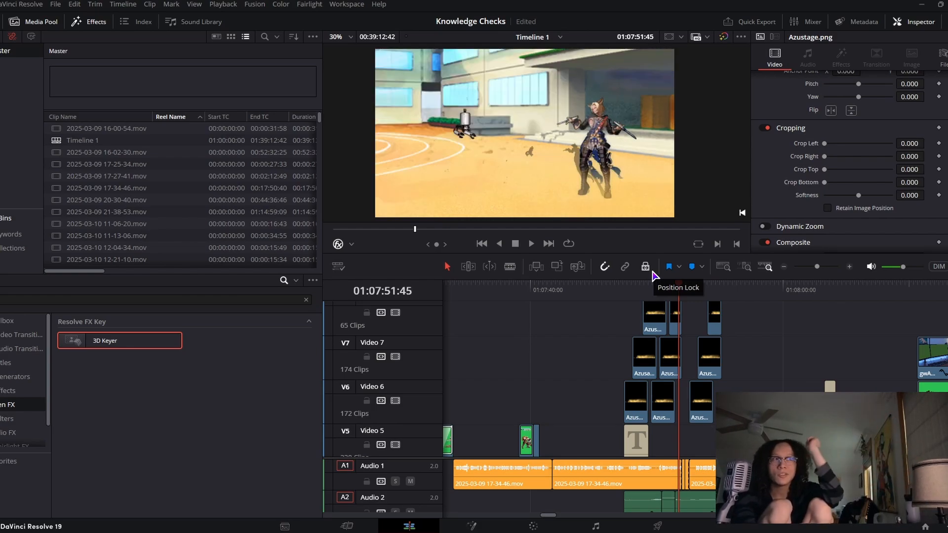
key("Right")
scroll(706, 386, "down", 4)
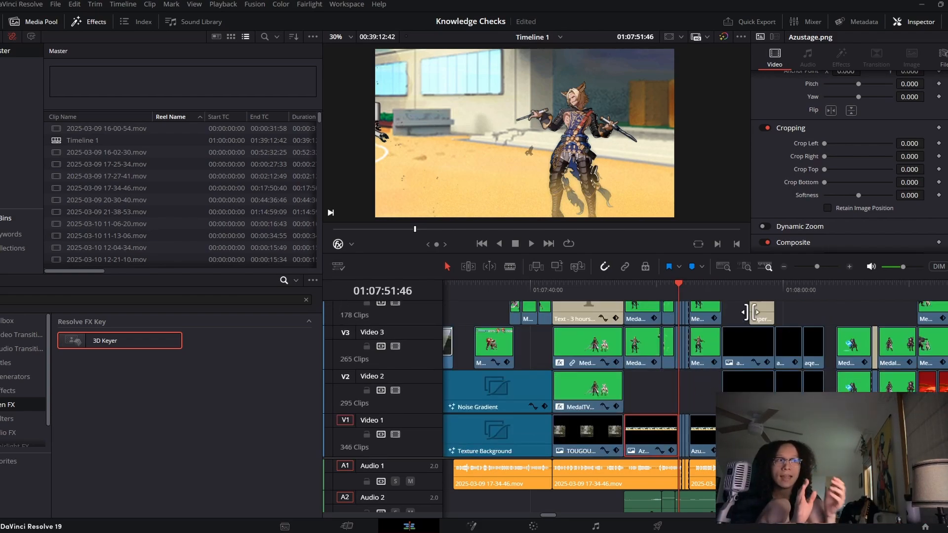
Try deleting three short background clips after the schoolyard cut on Video 1, play across the cut, and return to 01:07:51:46
left_click_drag(819, 269, 826, 281)
left_click_drag(773, 399, 781, 434)
key("BackSpace")
left_click(673, 286)
key("space")
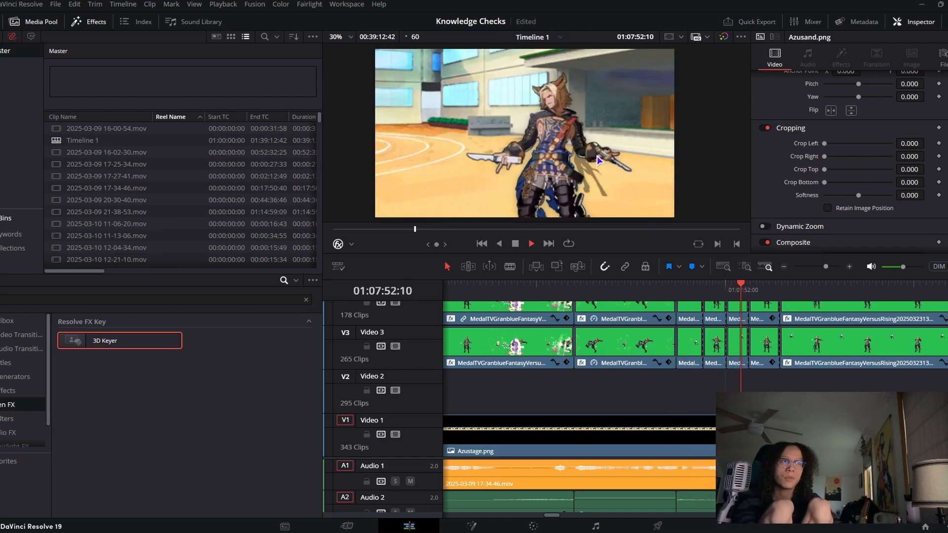
left_click(703, 290)
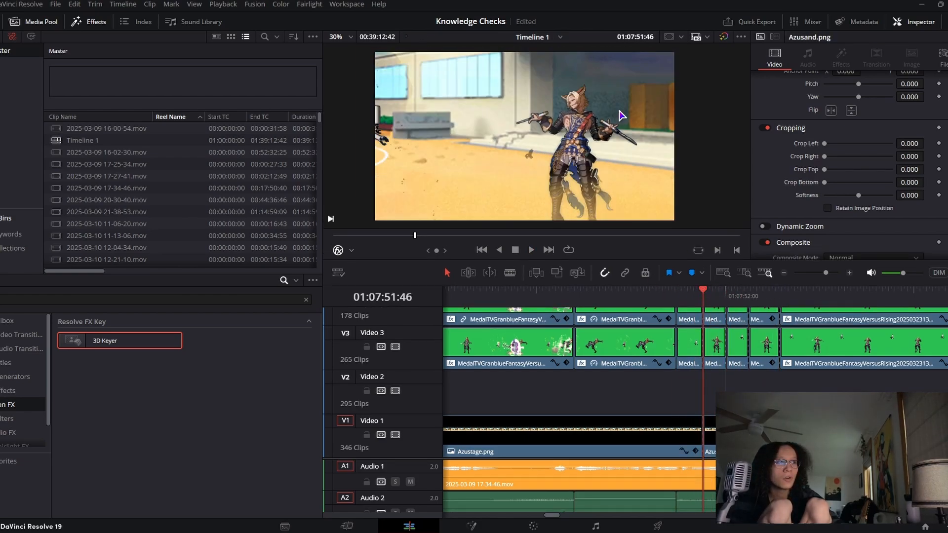
Play the schoolyard camera-cut shots from 01:07:51:46, pausing at 01:07:52:30 and stopping at 01:07:52:46
key("space")
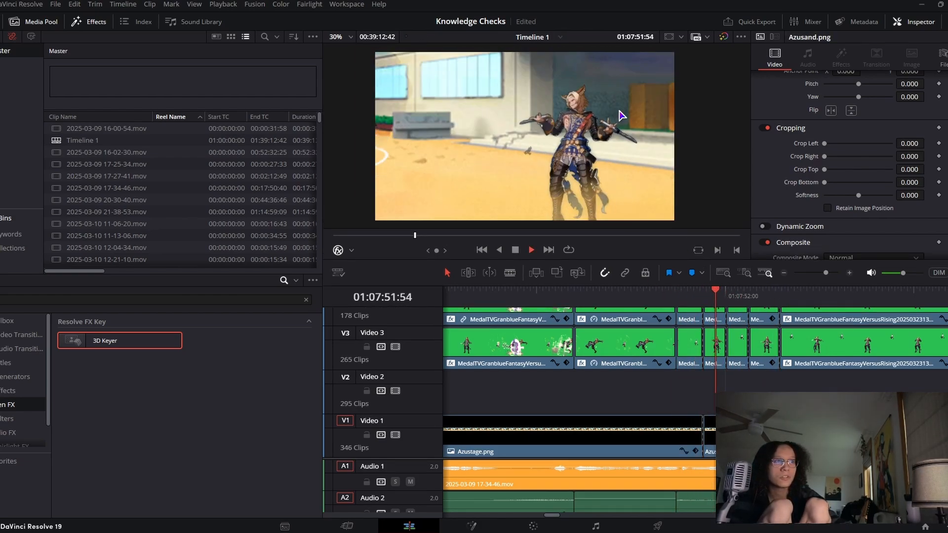
key("space")
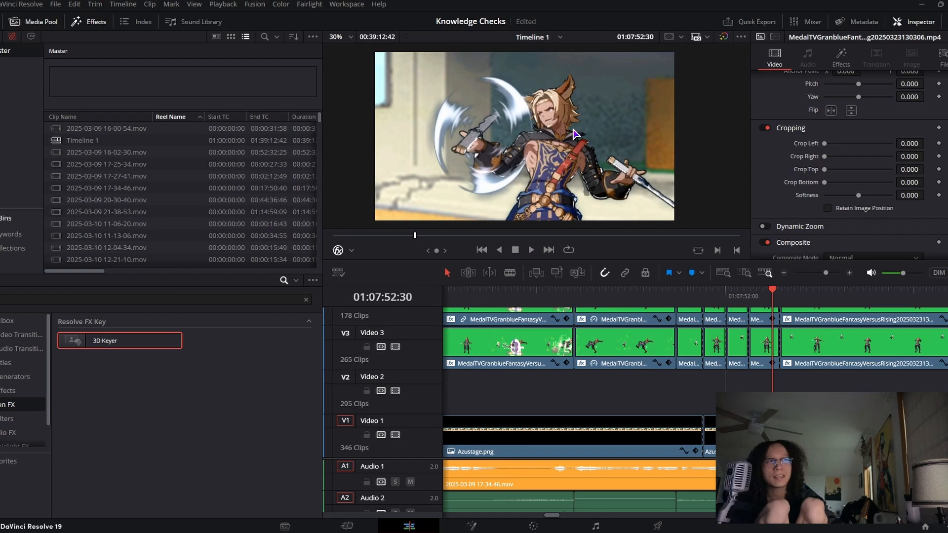
scroll(574, 133, "down", 2)
key("space")
key("space")
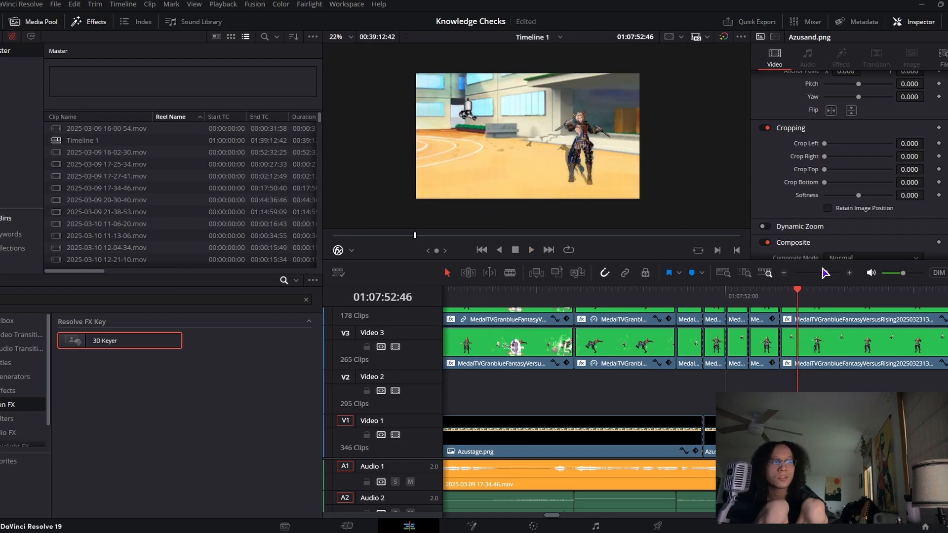
Scrub ahead to the Ken stage scene and check frames 01:07:55:53 and 01:07:56:34
left_click_drag(824, 273, 821, 273)
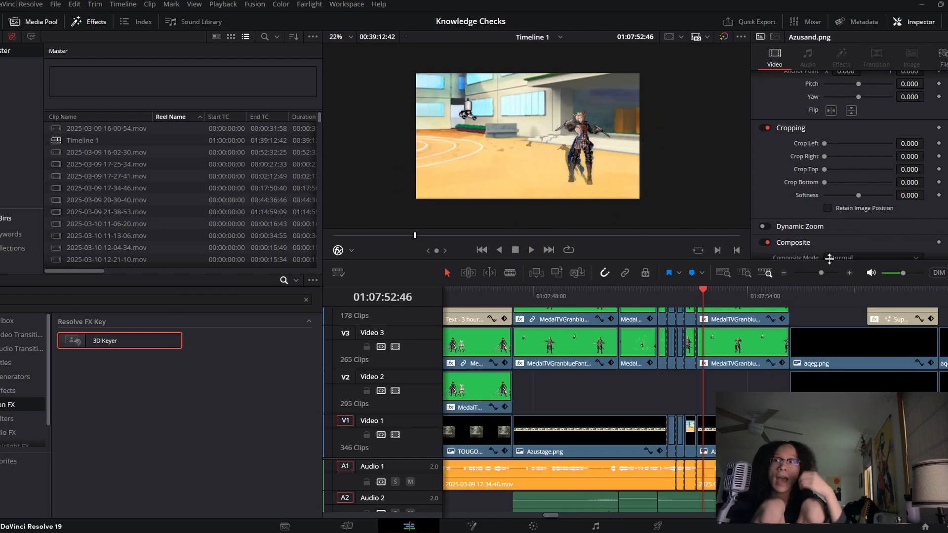
left_click_drag(748, 295, 795, 295)
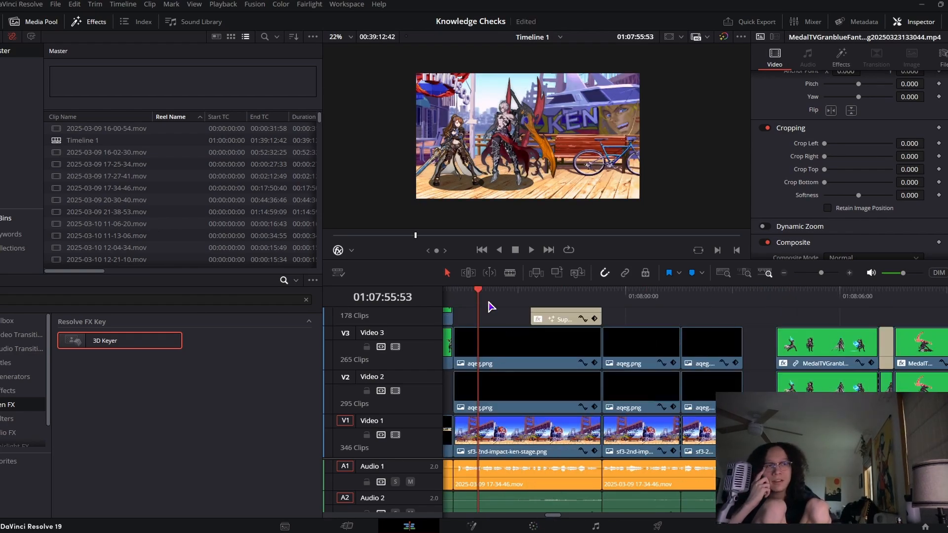
left_click(503, 292)
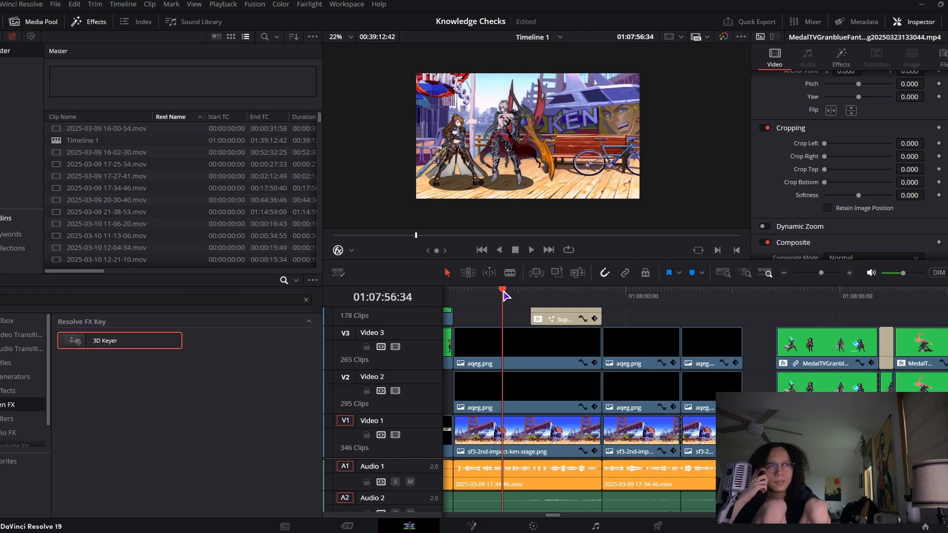
Scrub through the blue BlazBlue arena scene and examine the fighters at 01:08:04:51 and 01:08:08:55
left_click_drag(504, 293, 801, 285)
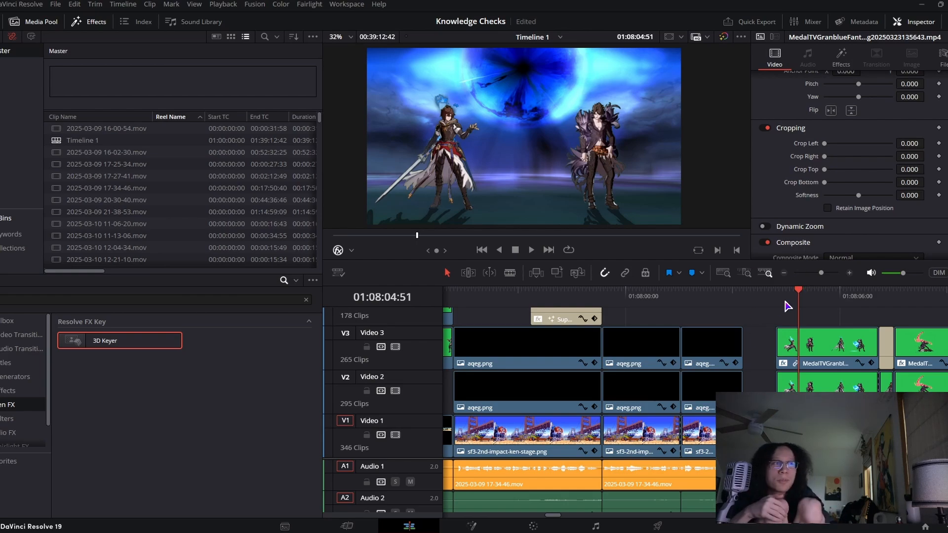
left_click_drag(787, 307, 737, 300)
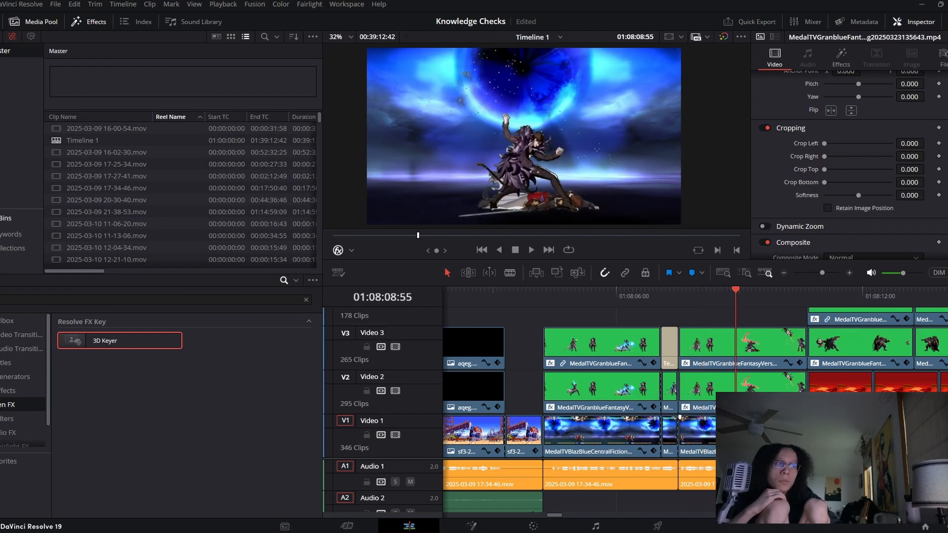
scroll(695, 375, "up", 1)
scroll(695, 375, "down", 1)
scroll(540, 195, "down", 1)
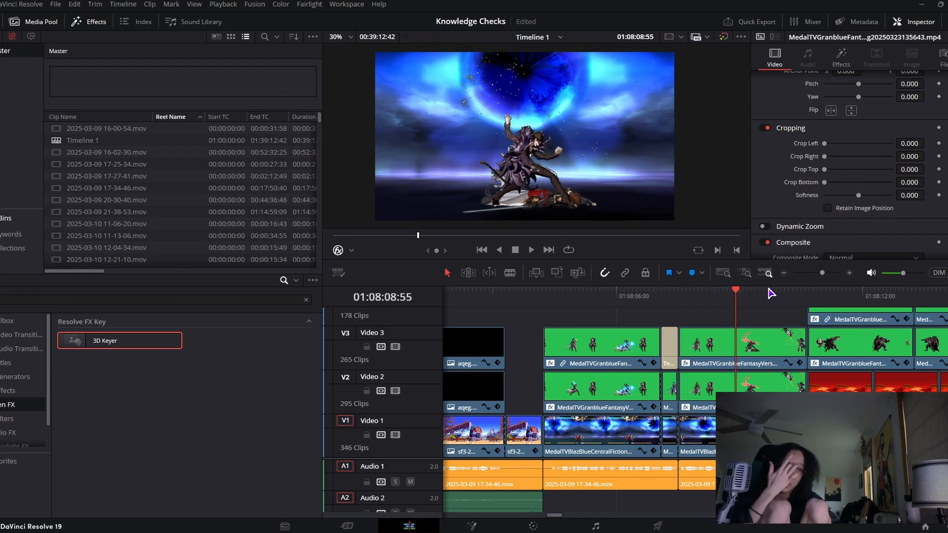
Play the dual-monitor desk scene from 01:08:10:40, choose Quarter timeline playback resolution, and scrub on to 01:08:13:37
left_click_drag(773, 292, 823, 290)
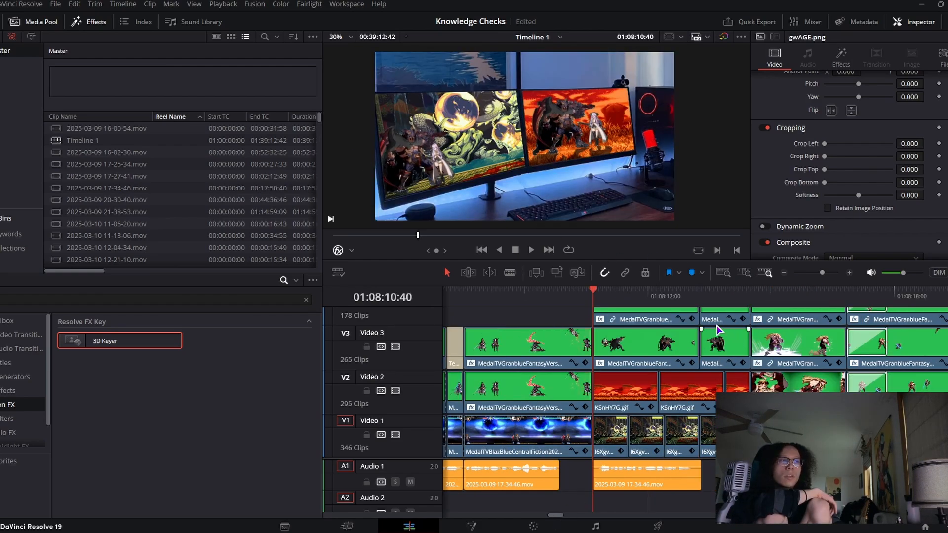
scroll(574, 162, "up", 1)
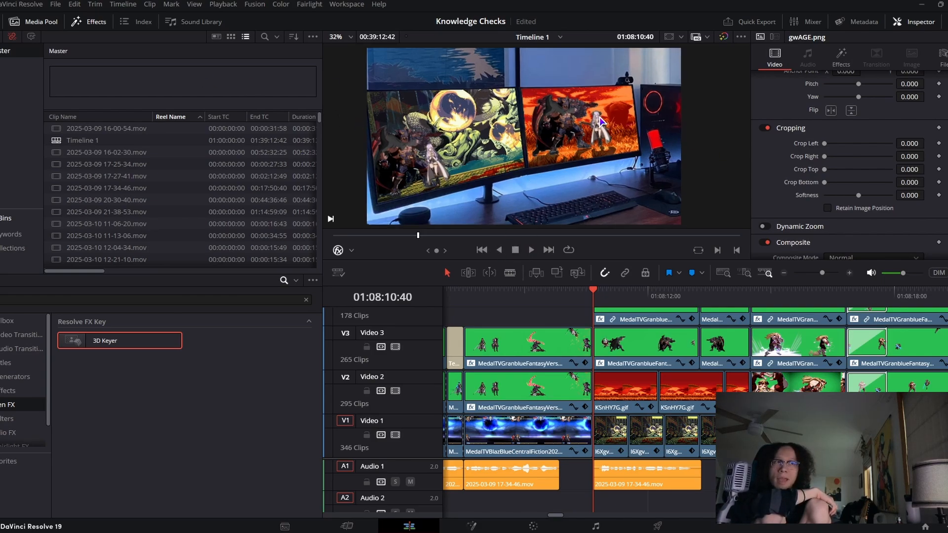
left_click(532, 250)
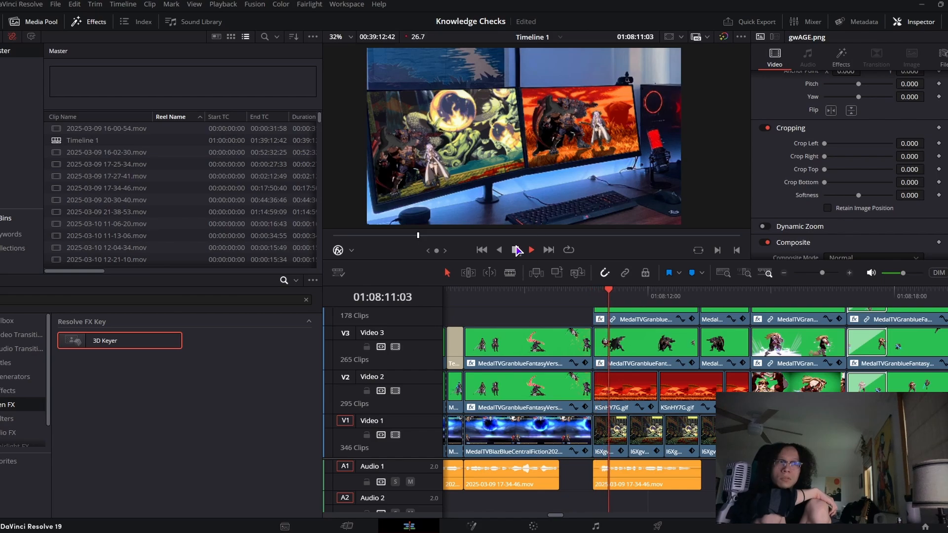
left_click(515, 251)
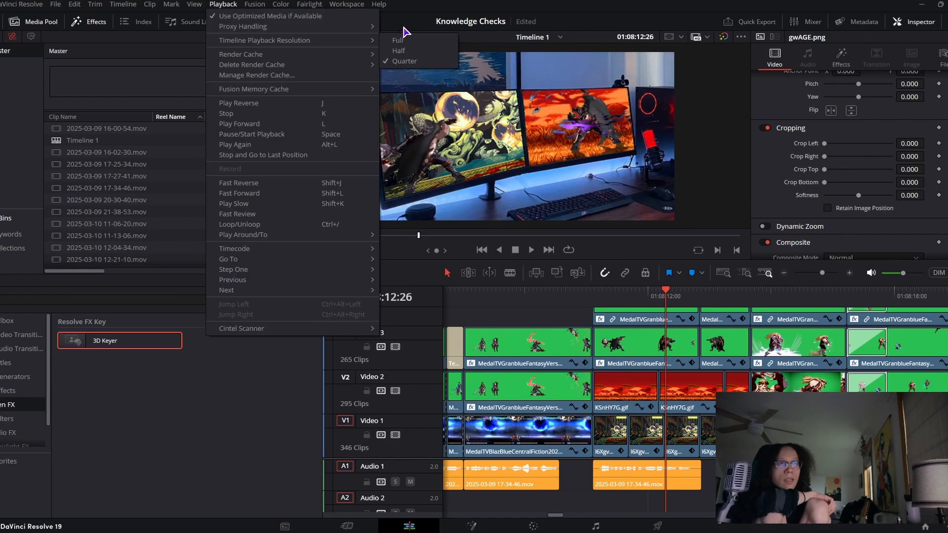
left_click(429, 62)
left_click_drag(652, 302, 716, 299)
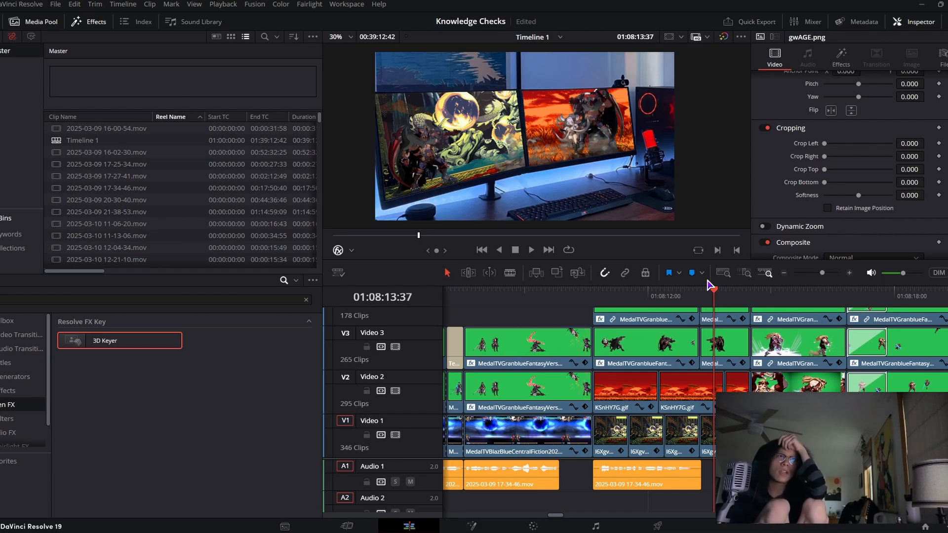
Replay the desk scene from 01:08:13:16 to 01:08:13:33 and check the horizontal flip setting of the short Video 4 clip
scroll(611, 421, "up", 3)
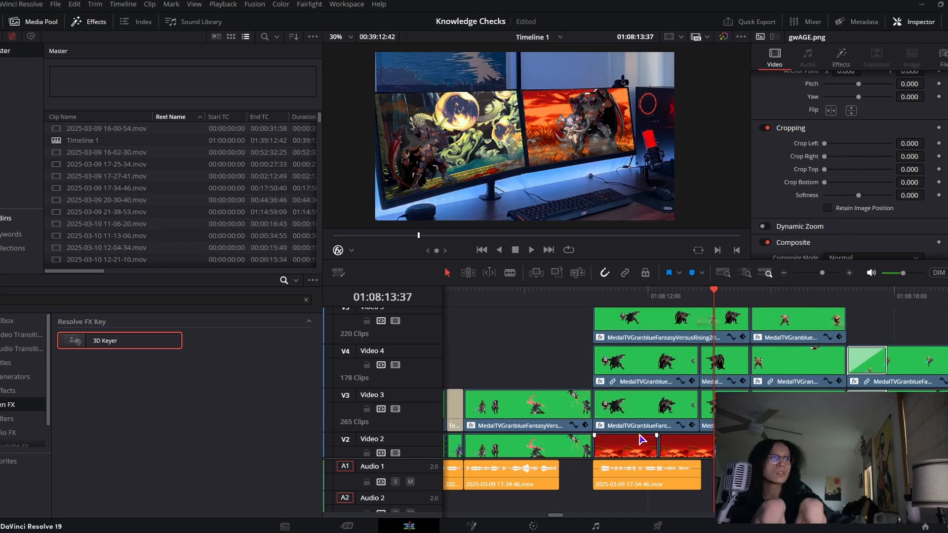
left_click_drag(710, 297, 695, 308)
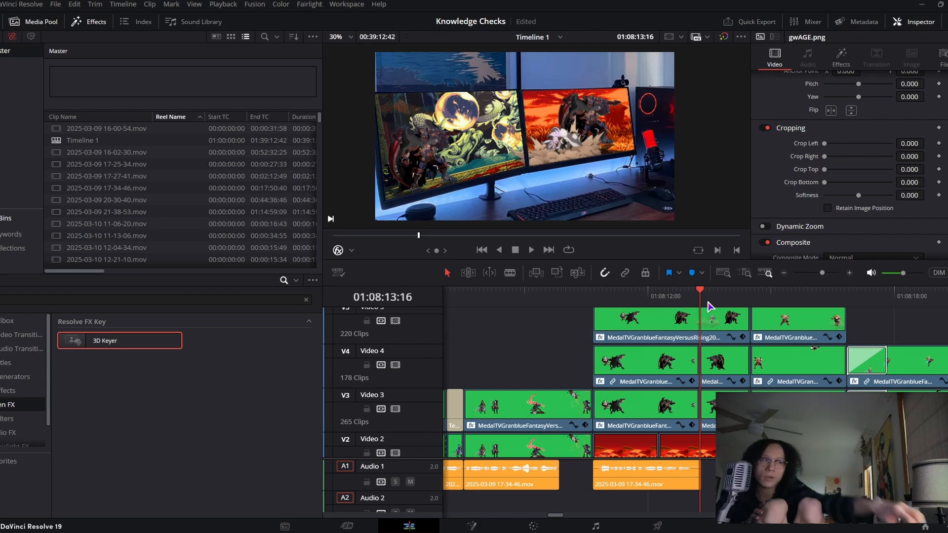
key("space")
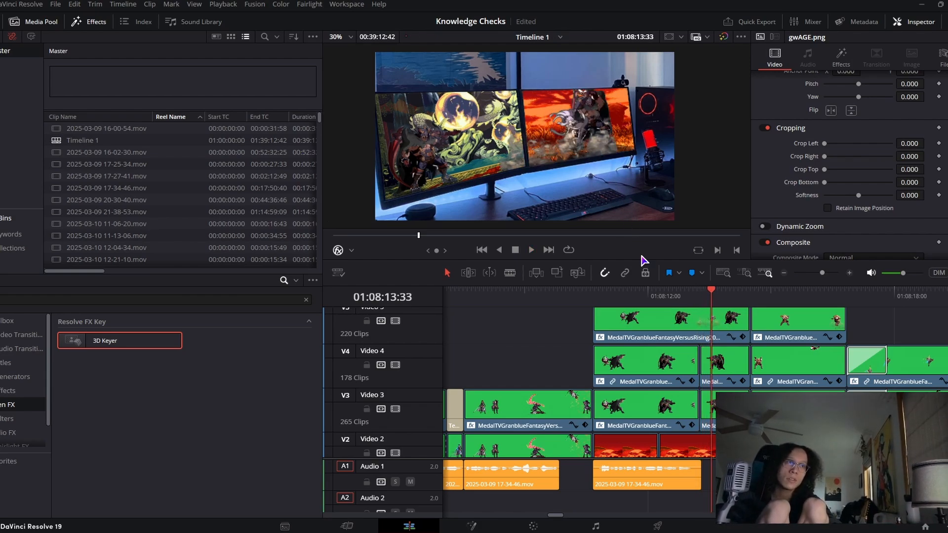
left_click(731, 364)
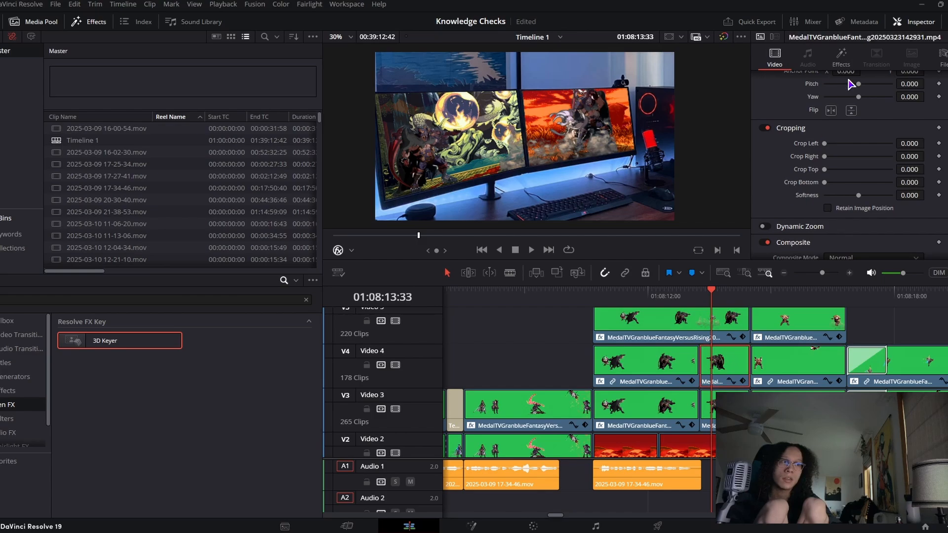
left_click(831, 111)
Scrub through the tournament arena scene and inspect its Video 5 overlay clip, checking frame 01:08:17:18
left_click_drag(778, 292, 871, 295)
double_click(793, 314)
left_click(823, 297)
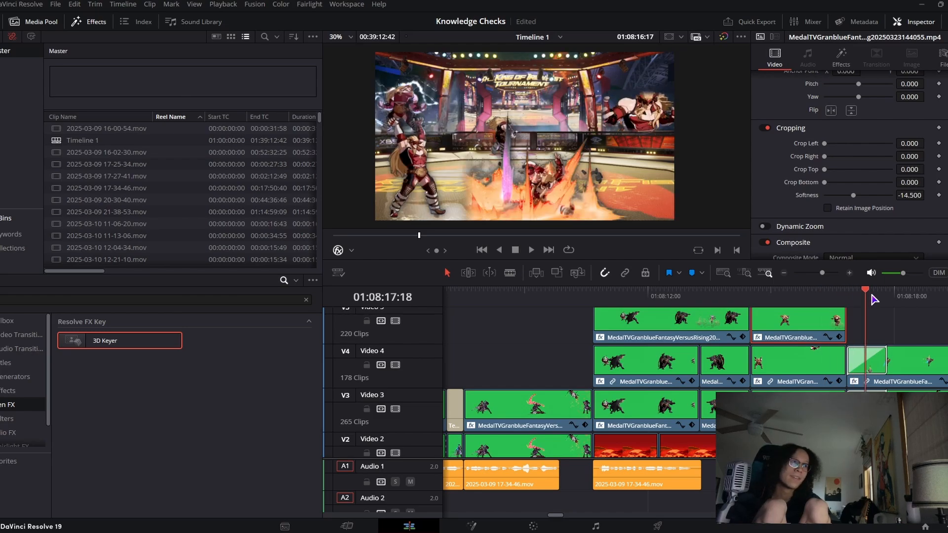
Move ahead to the neon street scene and view the puddle reflection caption at 01:08:26:09
scroll(870, 295, "down", 2)
left_click(757, 297)
key("space")
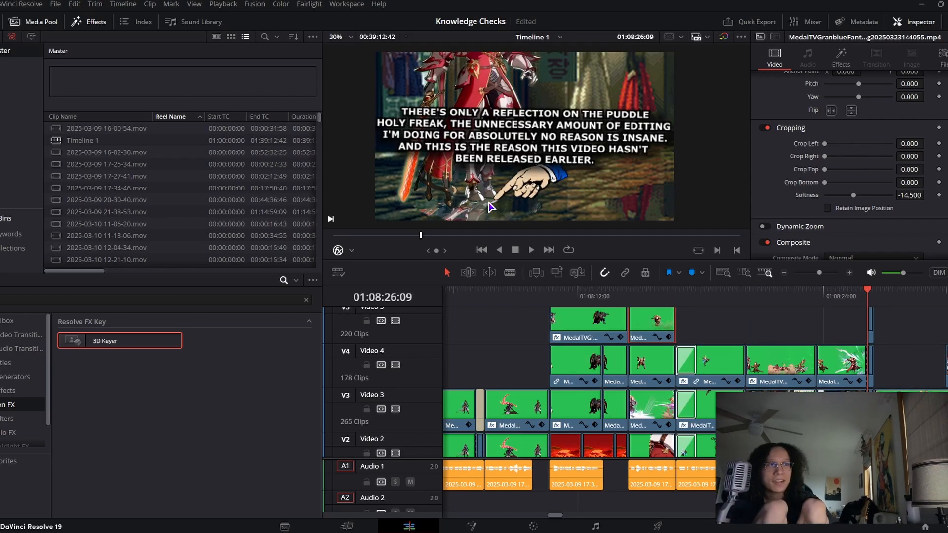
Switch to FireAlpaca and examine the puddle cut-outs in the igo4KsE.gif street background, toggling that layer's visibility
left_click(783, 319)
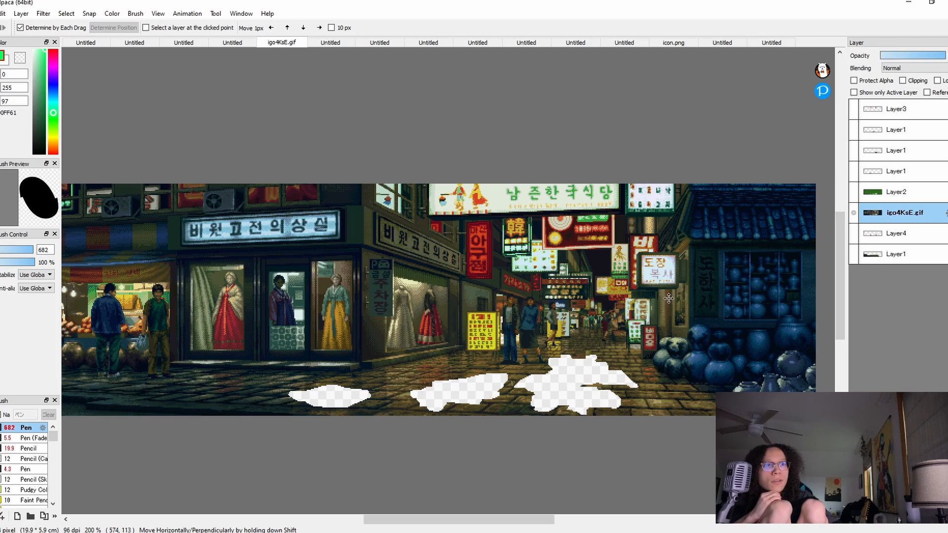
left_click_drag(438, 519, 431, 519)
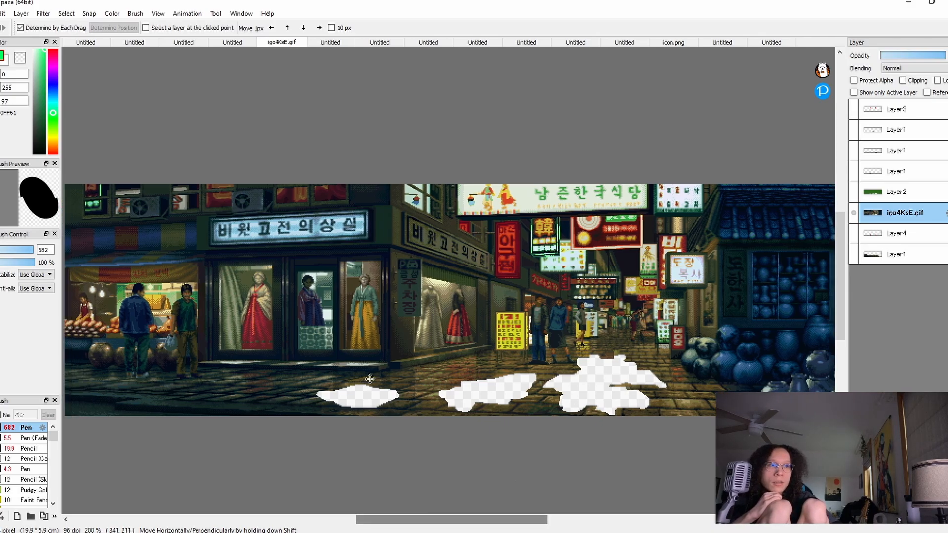
left_click(853, 212)
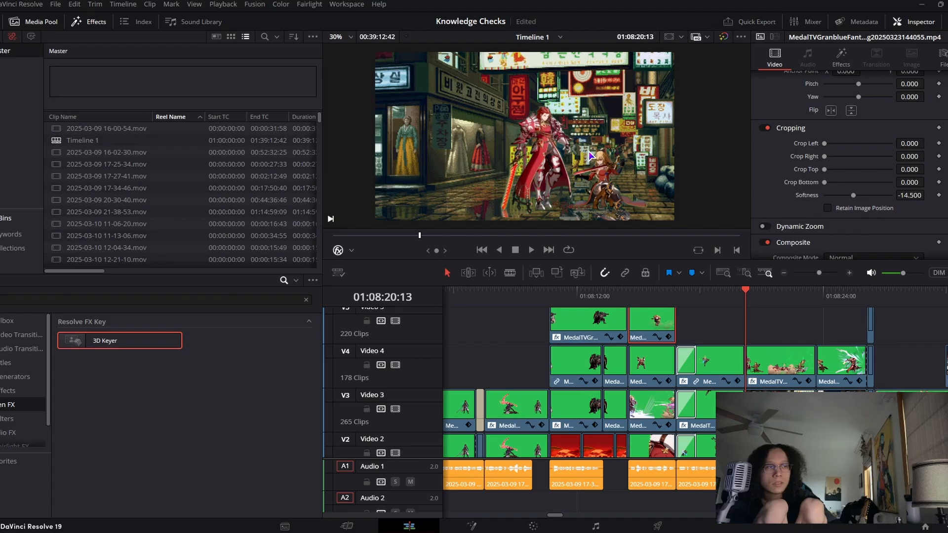
Back in DaVinci Resolve, inspect the crop and composite settings of the street scene's Video 2 reflection clip and popop.png on Video 3
scroll(786, 388, "down", 2)
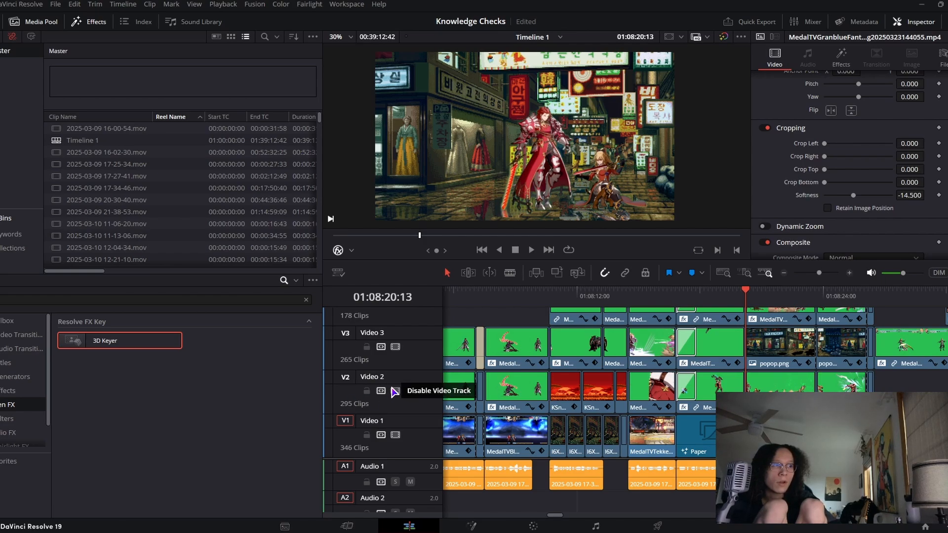
left_click(798, 379)
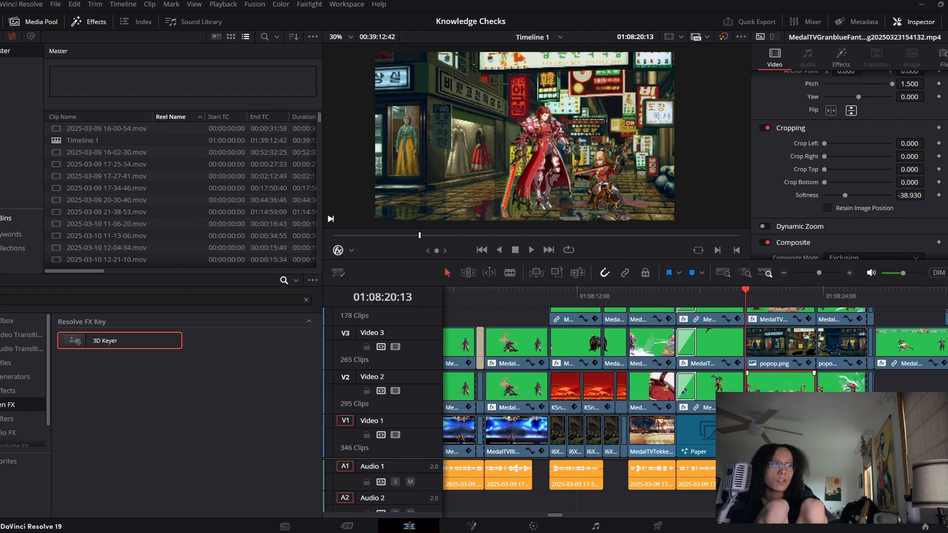
scroll(868, 176, "down", 3)
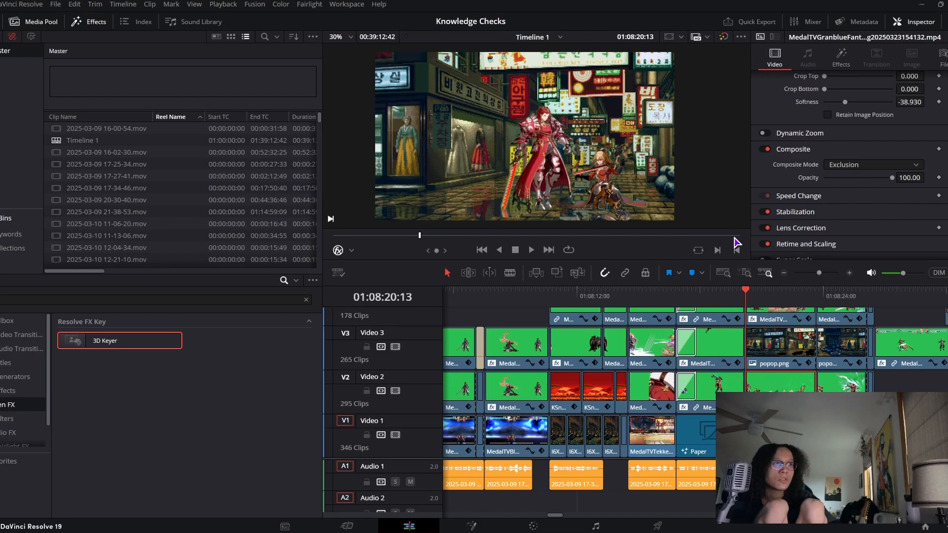
scroll(802, 349, "up", 2)
left_click(800, 406)
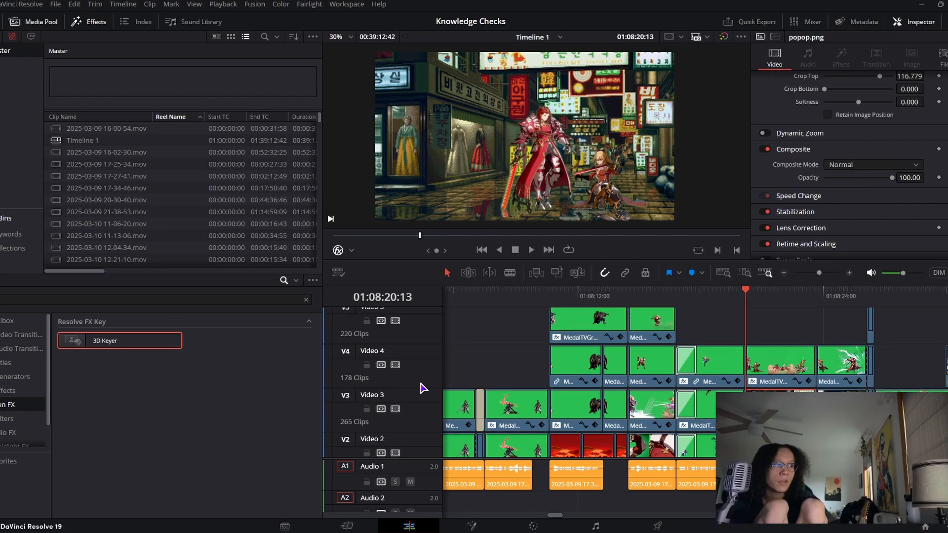
Disable Video 2 and Video 4, play the street background without the fighters, and re-enable both tracks
left_click(395, 452)
left_click(396, 364)
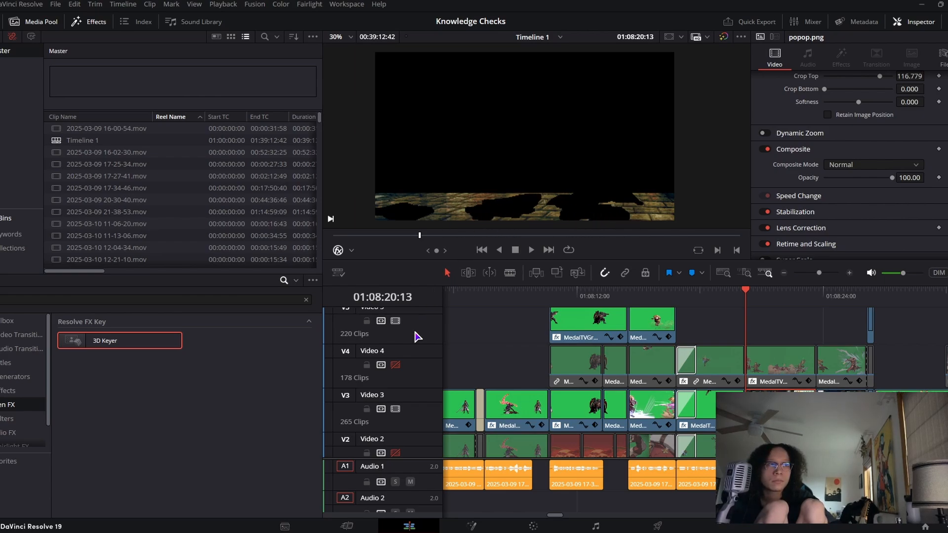
scroll(409, 400, "down", 3)
key("space")
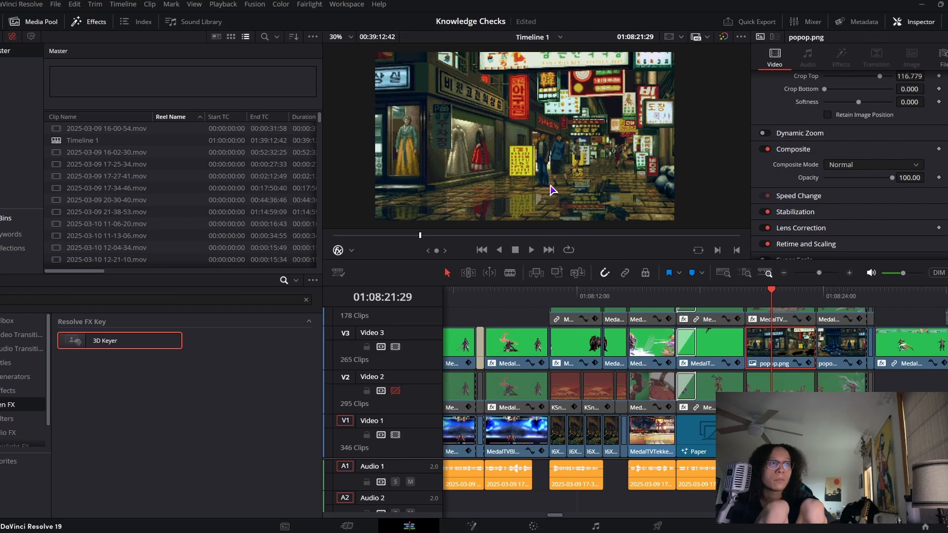
left_click(395, 391)
scroll(395, 391, "up", 2)
Play the second street shot from 01:08:23:41, pausing at 01:08:24:44 and 01:08:25:39 to check the puddle reflections
left_click(746, 298)
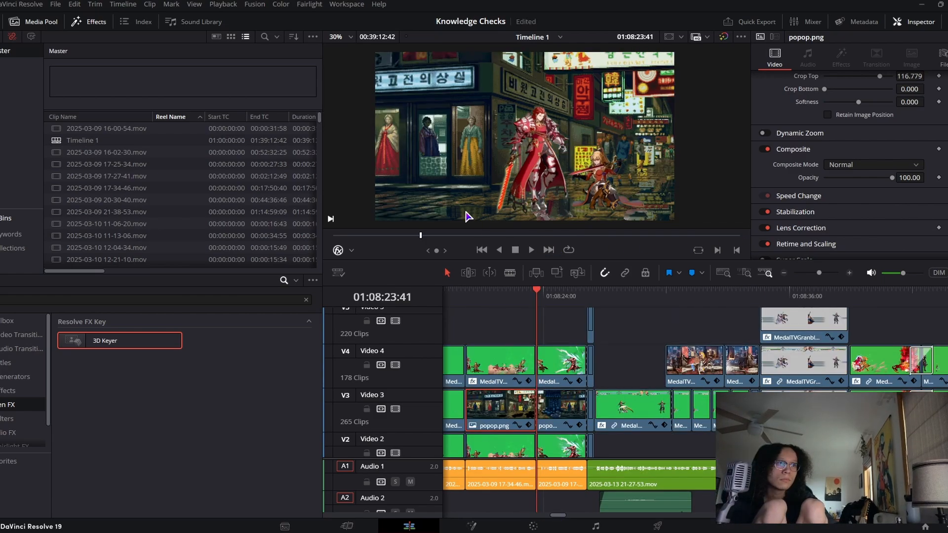
key("space")
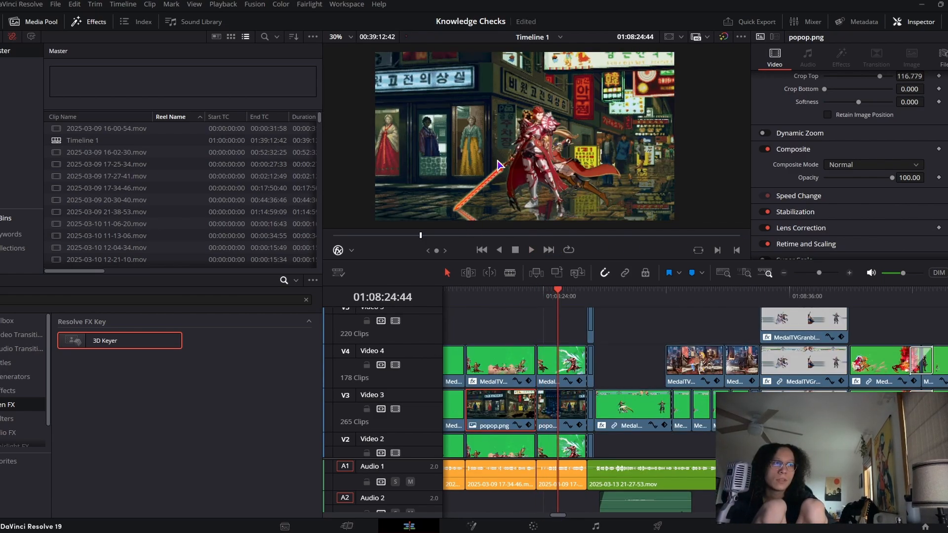
key("space")
key("space")
key("space")
key("space")
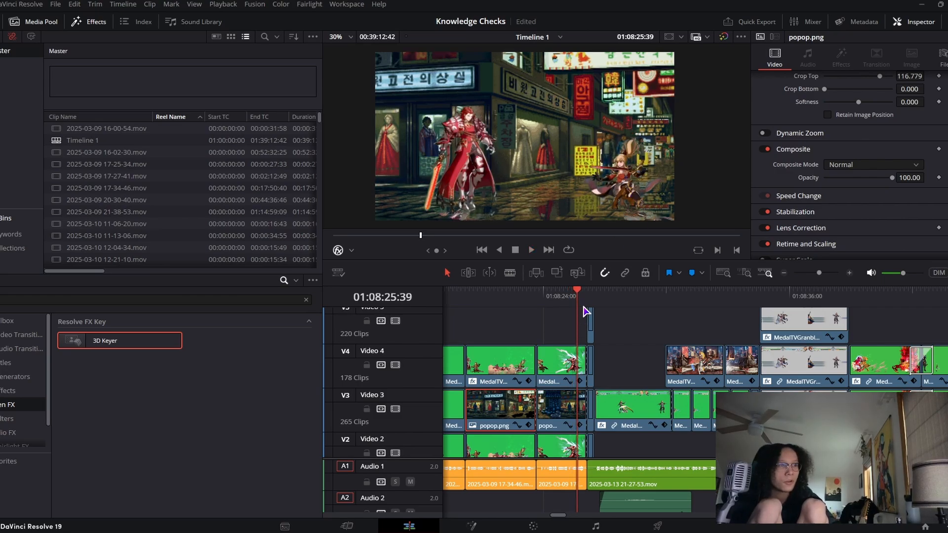
Scrub through the garden pavilion scene to 01:08:34:33 and back to 01:08:28:04 to compare its lighting
left_click_drag(586, 312, 633, 311)
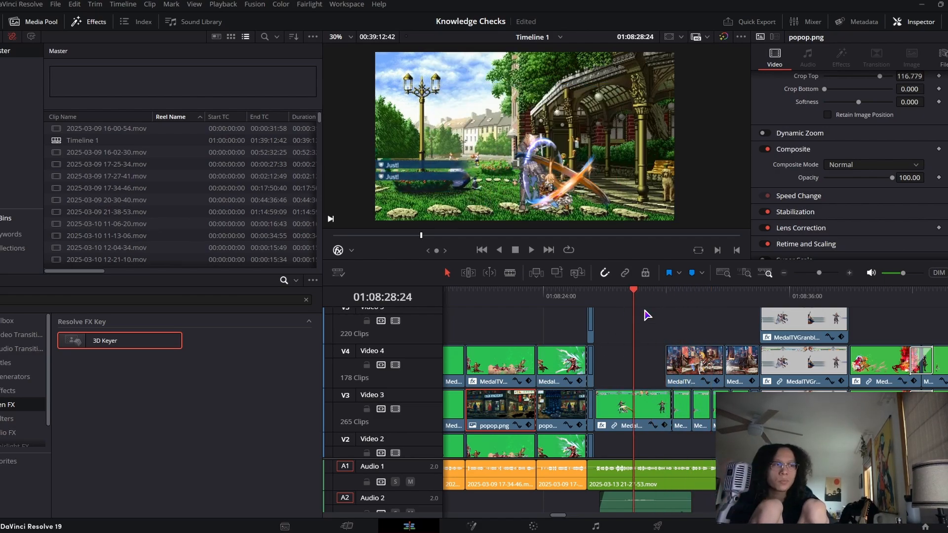
left_click_drag(646, 315, 763, 320)
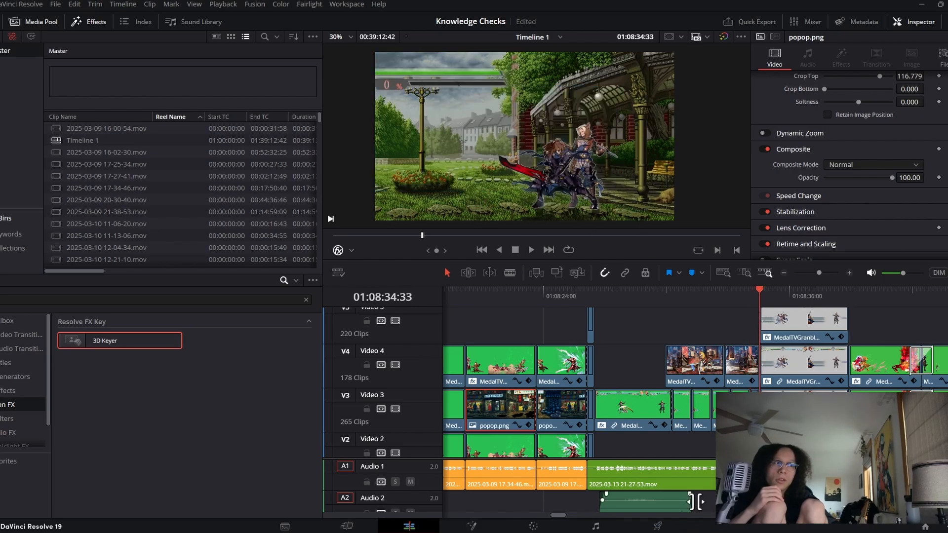
left_click_drag(760, 291, 628, 281)
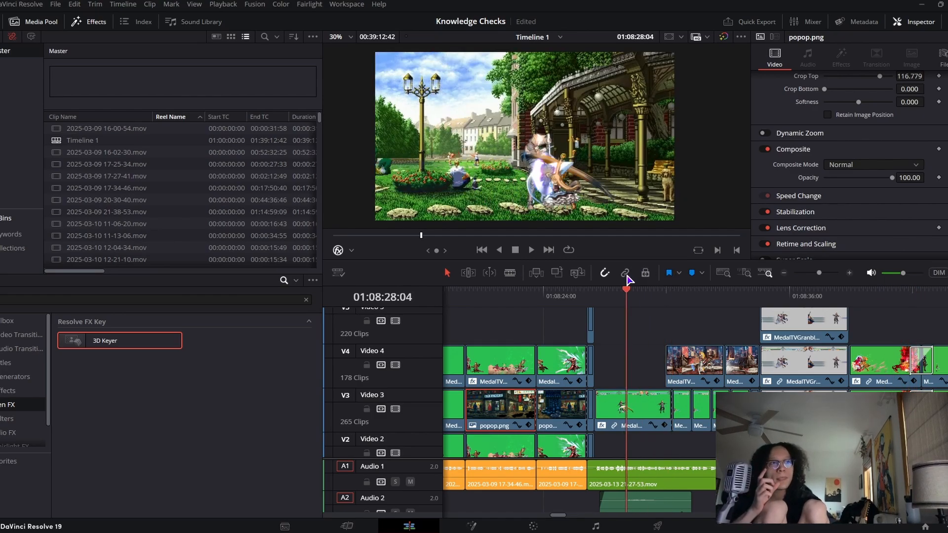
Check the darkened garden shot at 01:08:40:21 and play the three-fighter lineup from 01:08:54:17
left_click(879, 295)
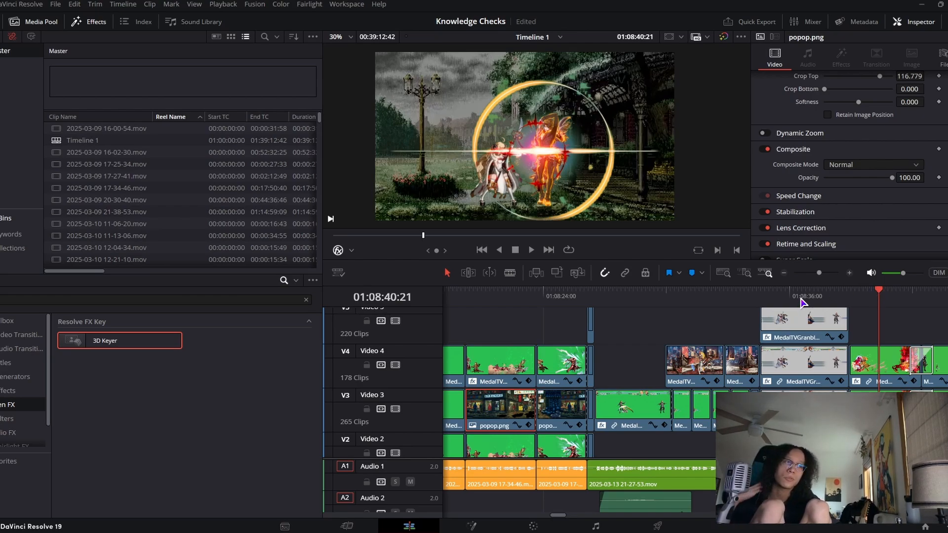
left_click_drag(793, 302, 617, 309)
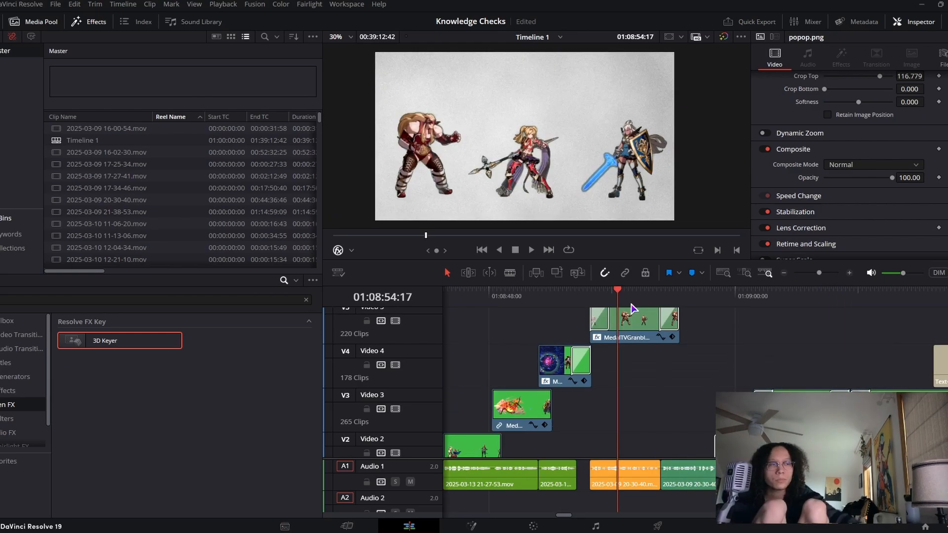
key("space")
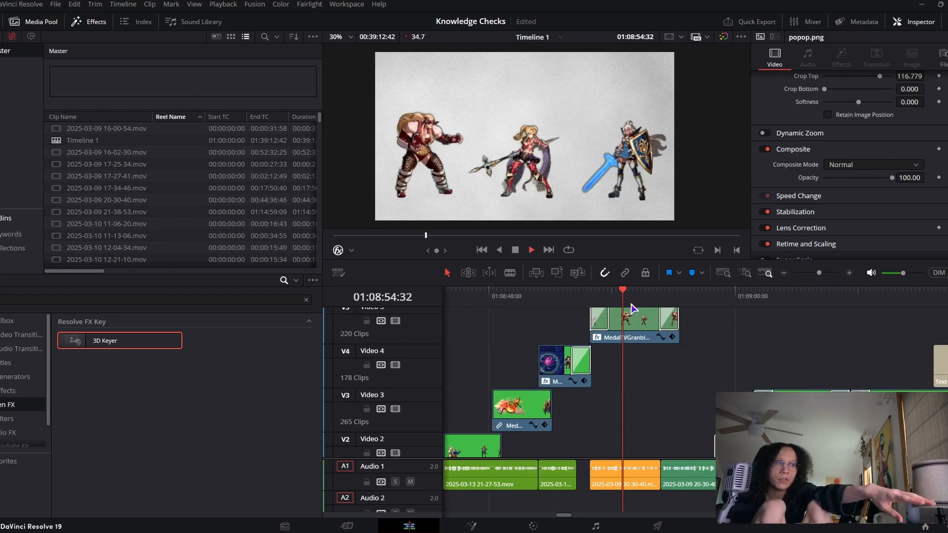
key("space")
Scrub to 01:09:09:44 and replay the lead-in to the "SANDALPHON FUZZY" title, pausing at 01:09:09:36 and 01:09:09:51
left_click_drag(653, 300, 872, 302)
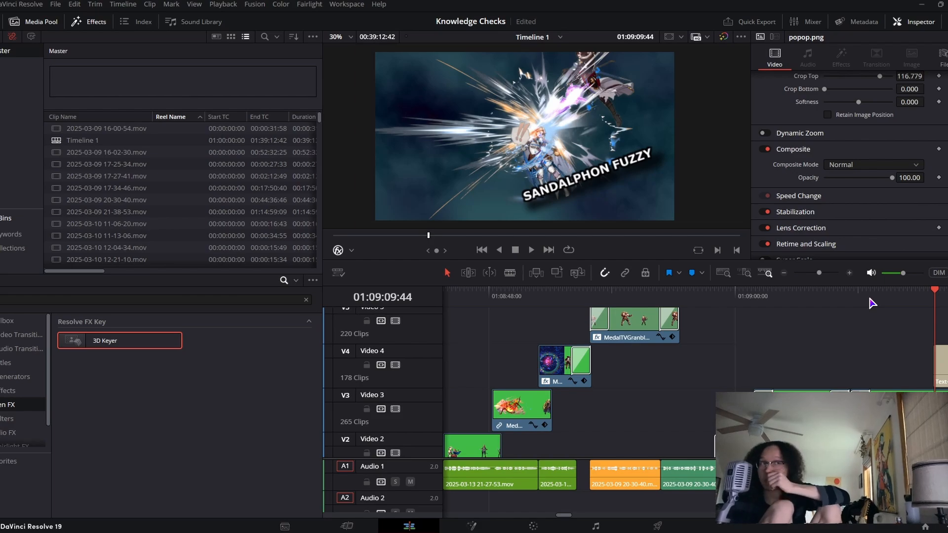
key("space")
left_click_drag(877, 292, 905, 306)
key("space")
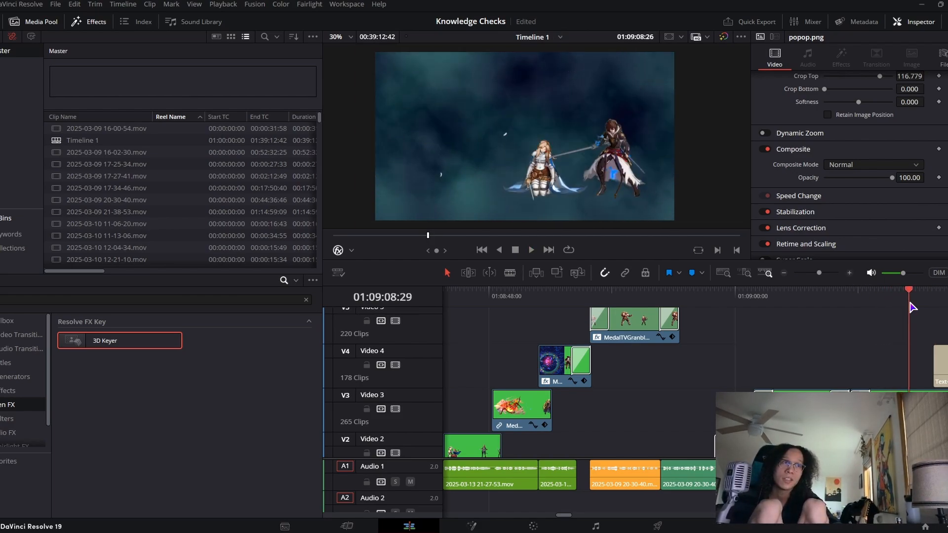
key("space")
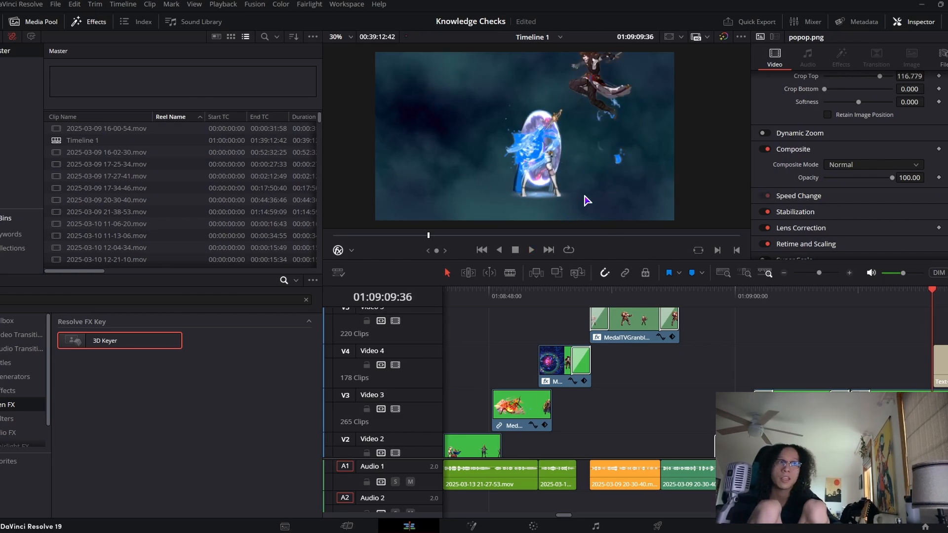
left_click_drag(564, 516, 565, 517)
key("space")
key("space")
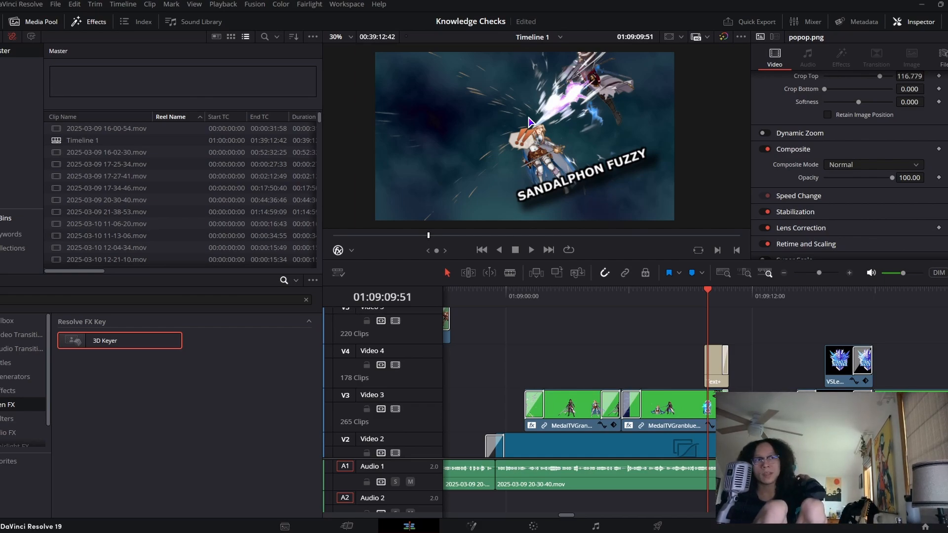
Scrub past 01:09:10:53 and 01:09:15:32 to 01:09:16:26 and examine the Grand Master badge up close
left_click_drag(669, 294, 731, 327)
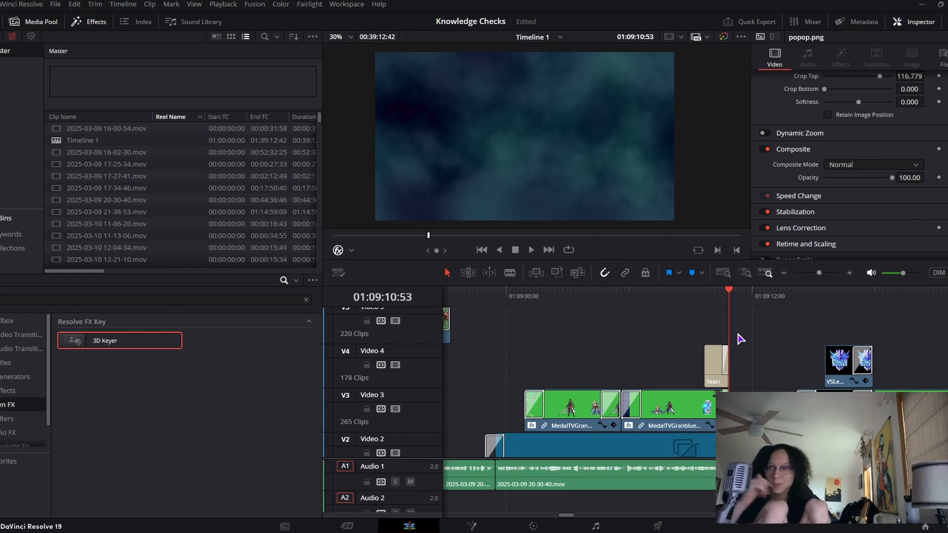
left_click_drag(755, 295, 833, 300)
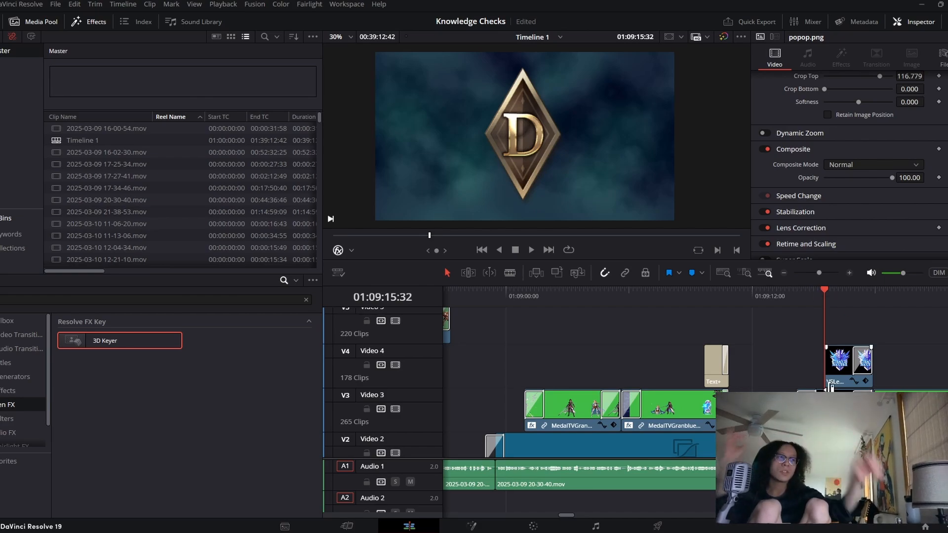
left_click(842, 296)
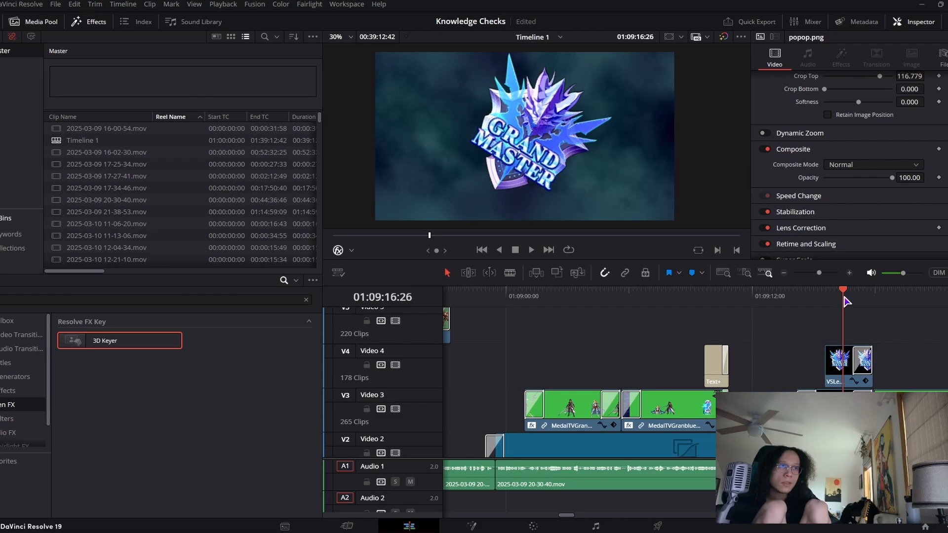
scroll(558, 154, "up", 3)
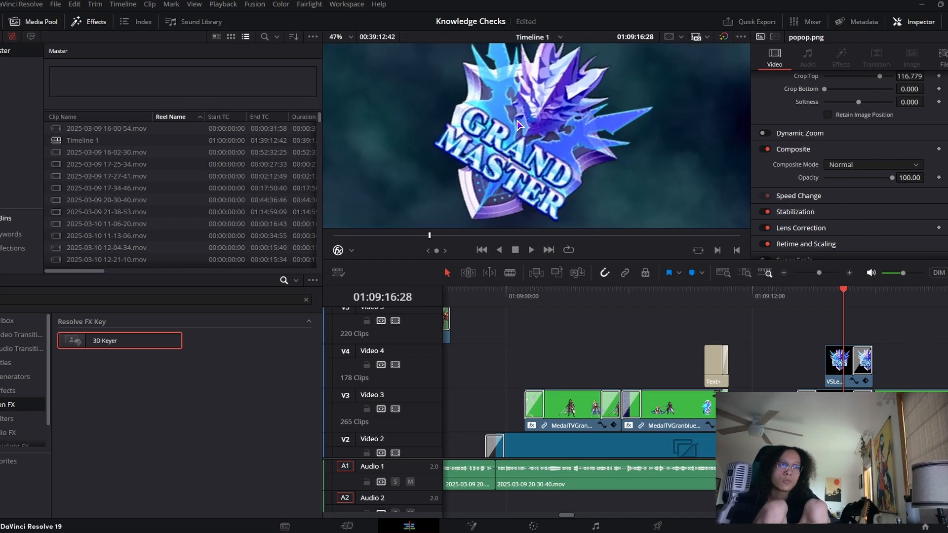
scroll(515, 130, "down", 3)
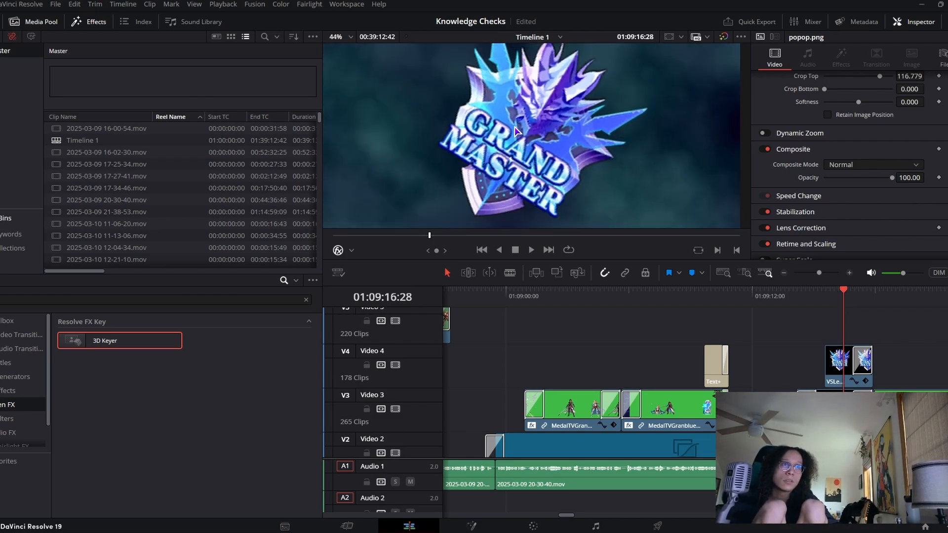
Select VSLevel_icon_10.png on Video 4 and scrub from 01:09:15:11 to 01:09:16:05 to review the badge change
left_click(817, 297)
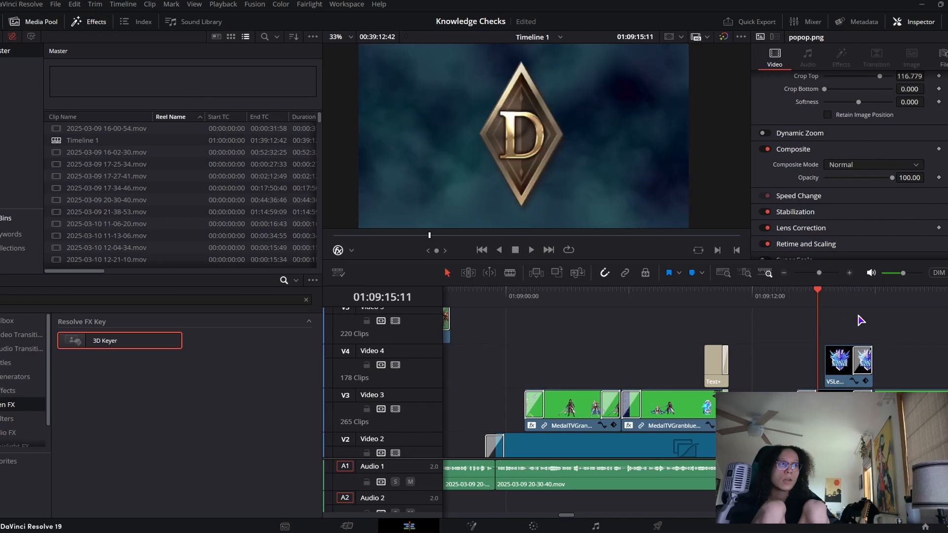
left_click(838, 364)
left_click_drag(819, 321, 836, 310)
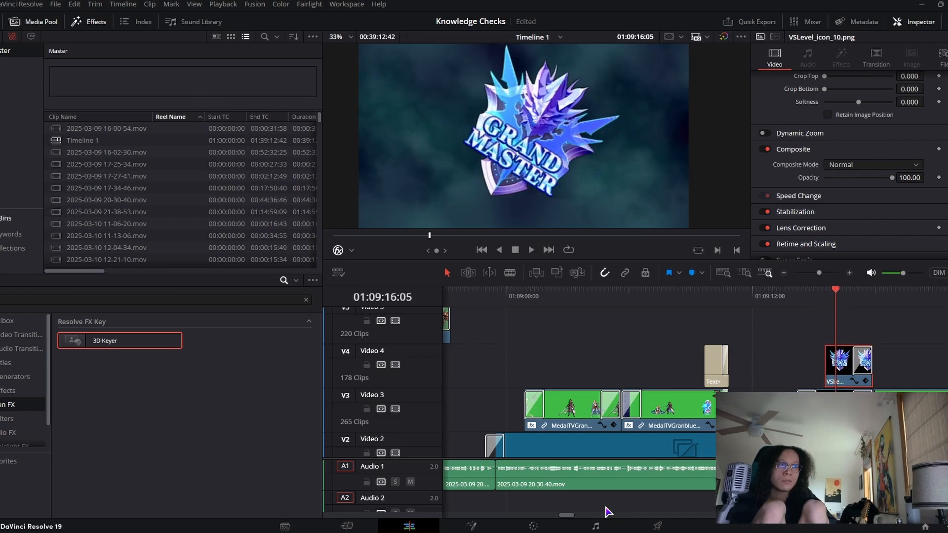
Review the night city scene at 01:09:18:53 and select its videoplayback.mp4 background on Video 1
left_click_drag(567, 515, 570, 515)
left_click_drag(546, 320, 527, 335)
scroll(536, 365, "down", 3)
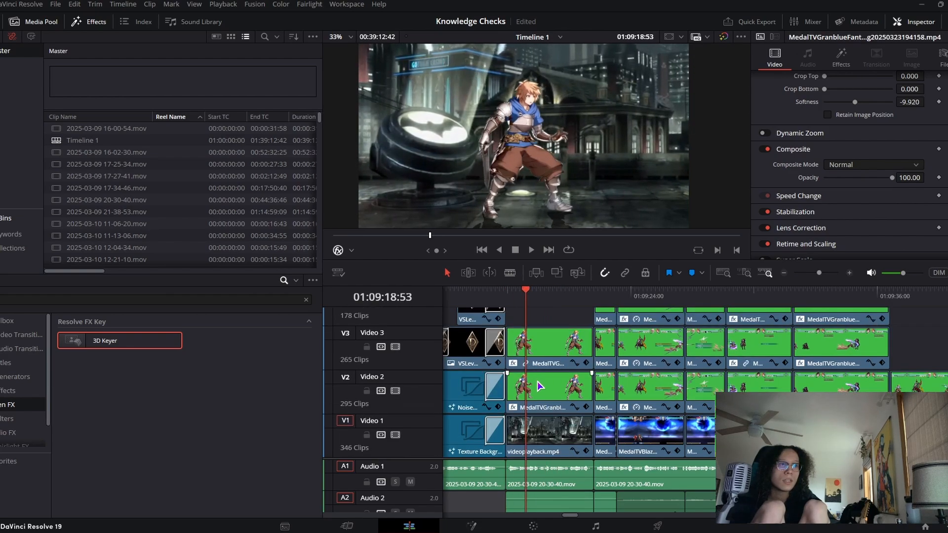
left_click(554, 433)
Play the blue portal scene from 01:09:39:17 and step frame by frame through the "There's too much blue" title
left_click_drag(517, 296, 661, 297)
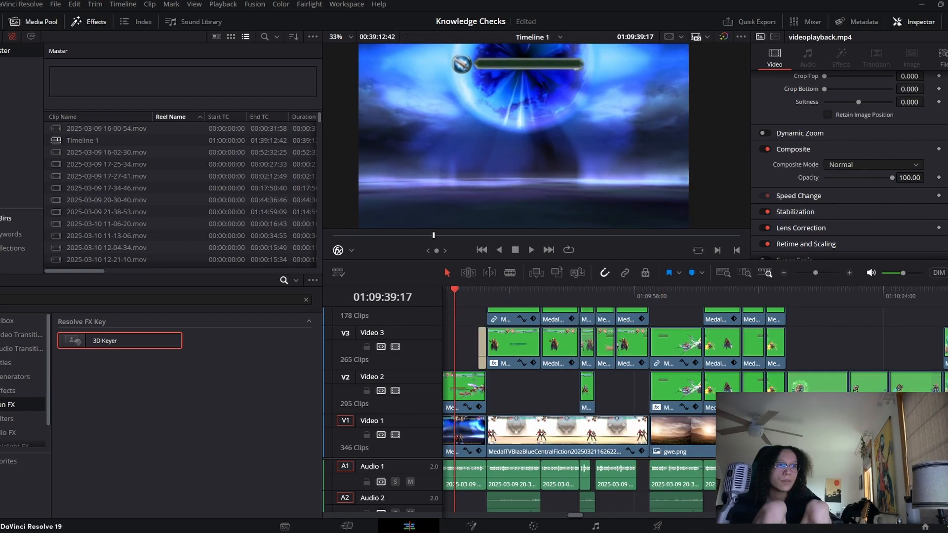
scroll(564, 516, "left", 5)
key("space")
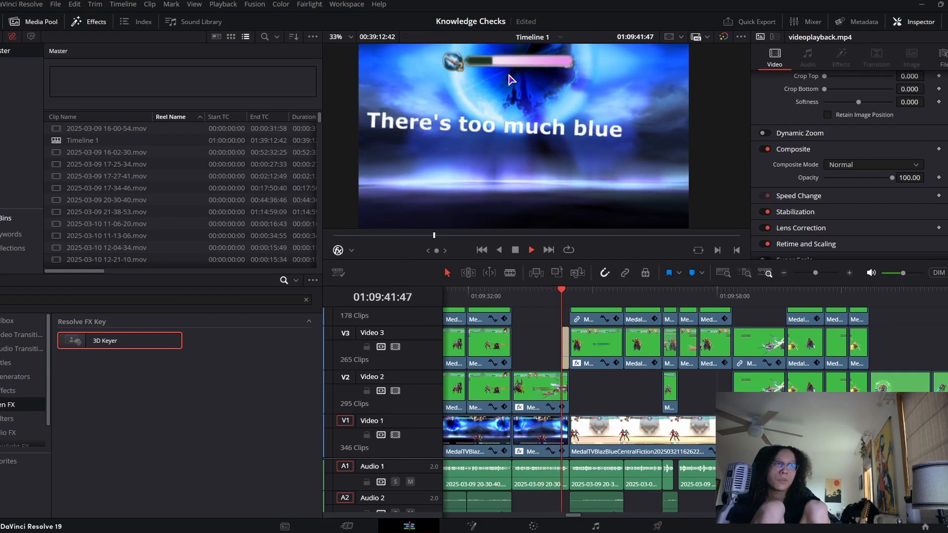
key("space")
key("Right")
key("Right")
key("Right")
key("Right")
key("Right")
key("Right")
key("Right")
key("Right")
key("Right")
key("Right")
key("Right")
key("Right")
key("Right")
key("Right")
key("Right")
key("Right")
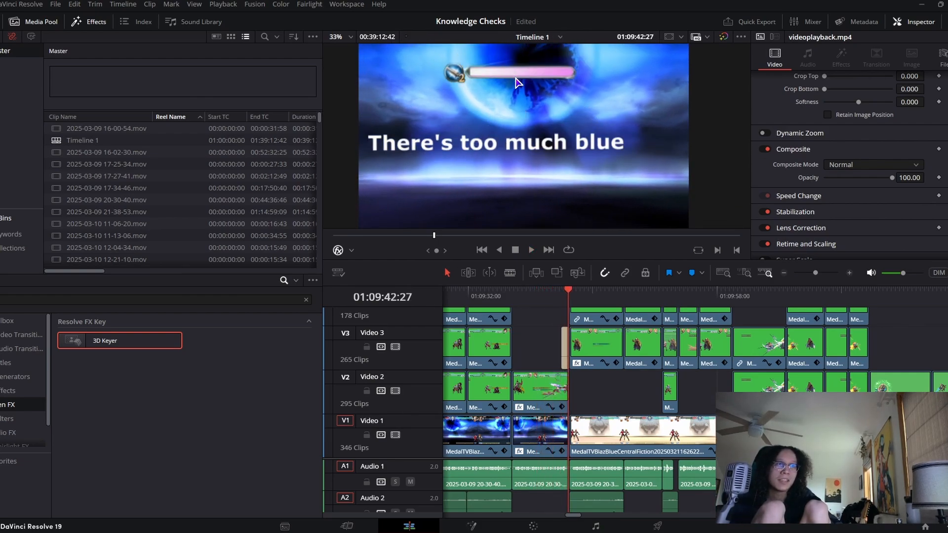
key("Right")
key("Right")
key("Right")
key("Right")
Go to the sunset field scene at 01:09:59:37 and toggle Video 1 off and on to compare it without its background
key("Down")
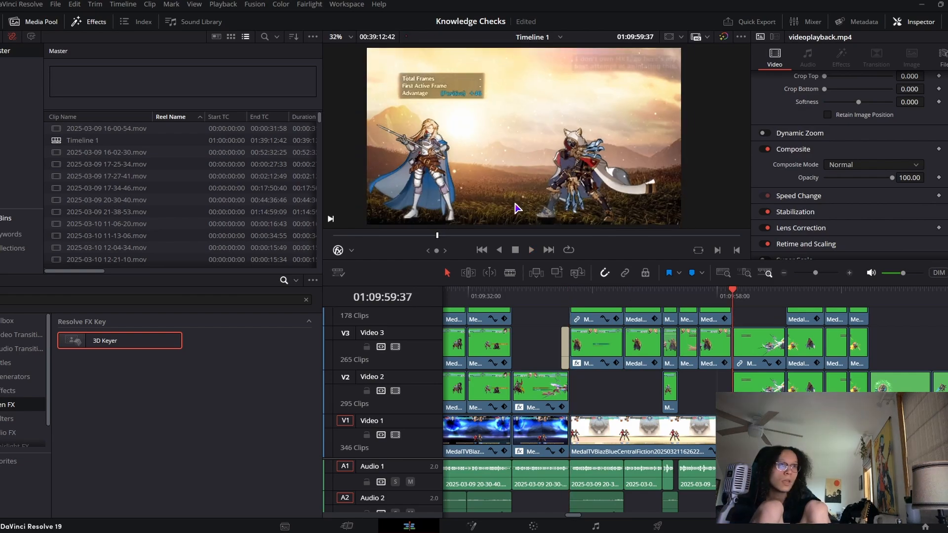
scroll(391, 211, "down", 1)
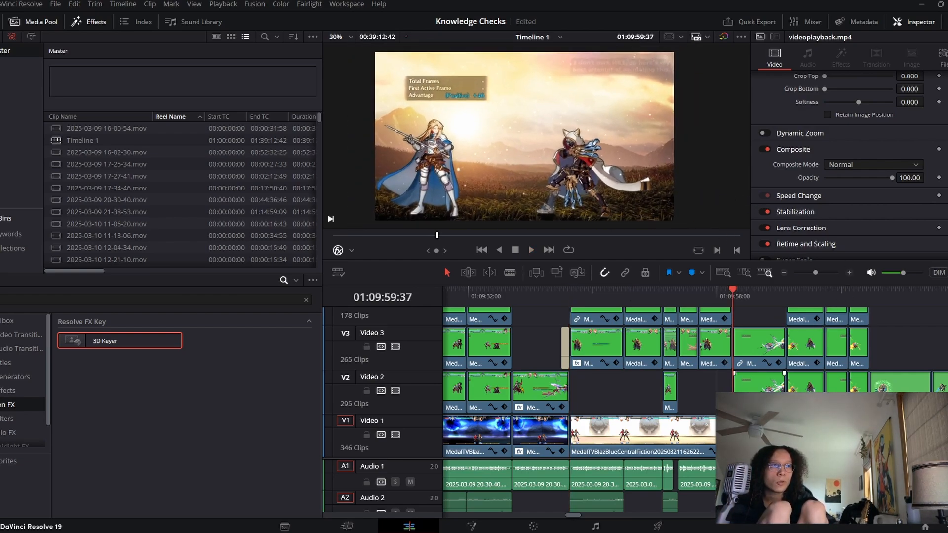
left_click(395, 435)
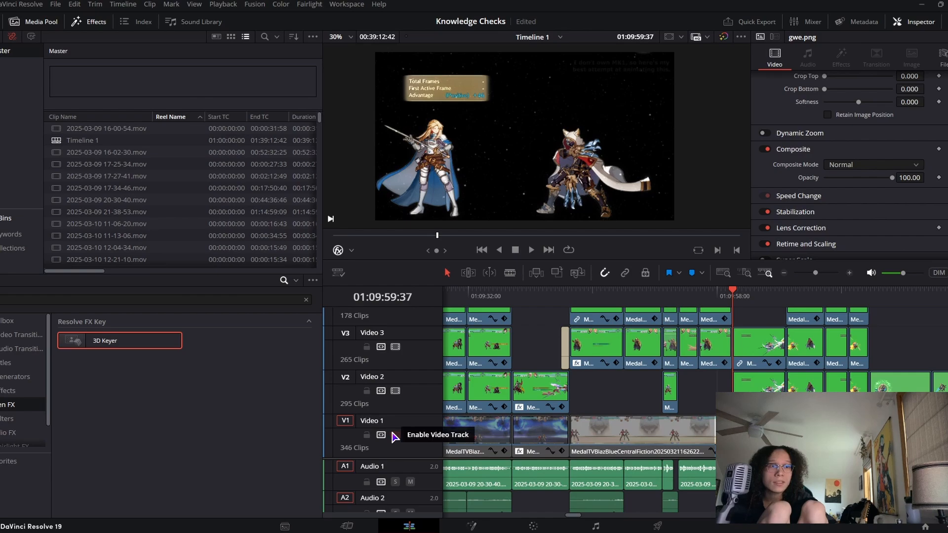
left_click(395, 435)
left_click(395, 435)
left_click(395, 435)
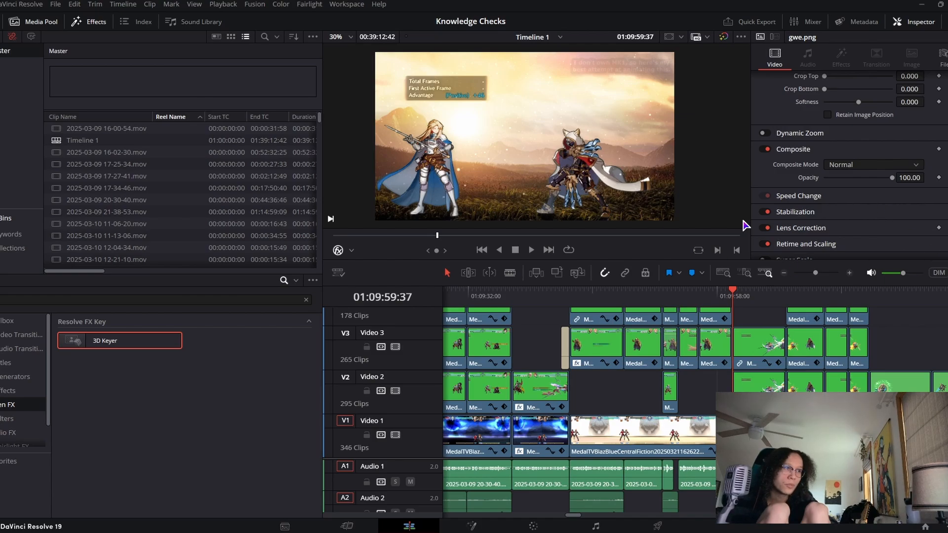
Inspect the Starfield generator on Video 6 at 01:10:01:18, toggle Video 5 off and on, and scrub to 01:10:03:49
left_click_drag(731, 293, 739, 292)
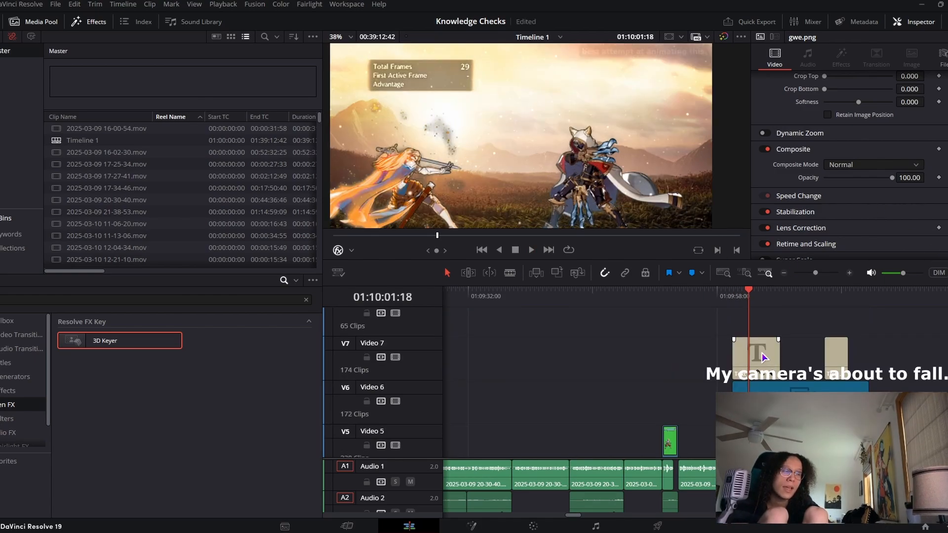
left_click(748, 346)
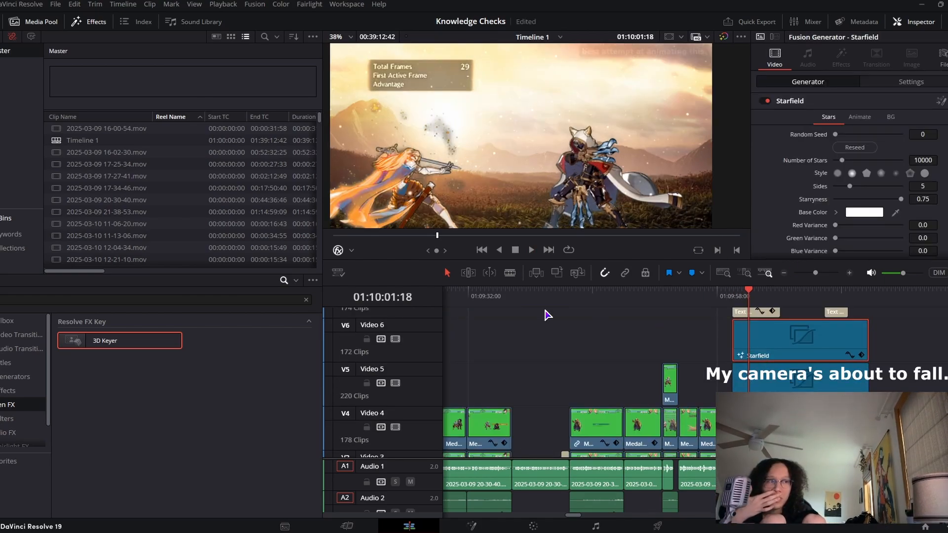
left_click(398, 385)
left_click(394, 383)
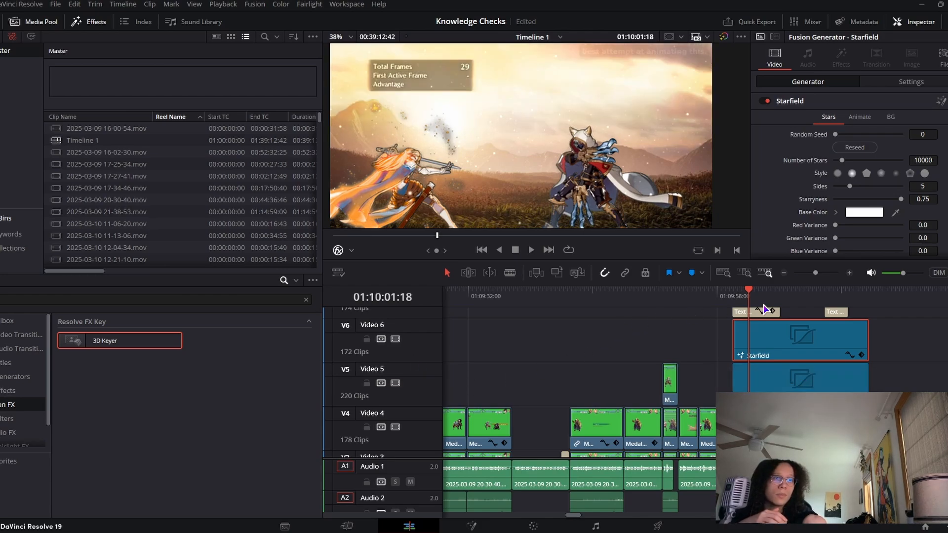
left_click_drag(765, 295, 773, 295)
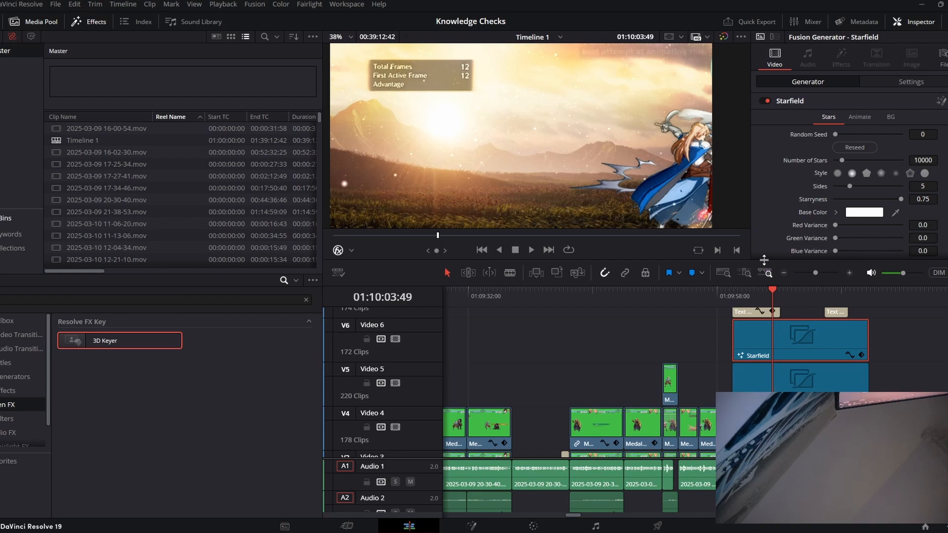
Lower the system volume and examine the fighters and pixel-art trees up close in the forest scene at 01:10:14:38
key("XF86AudioLowerVolume")
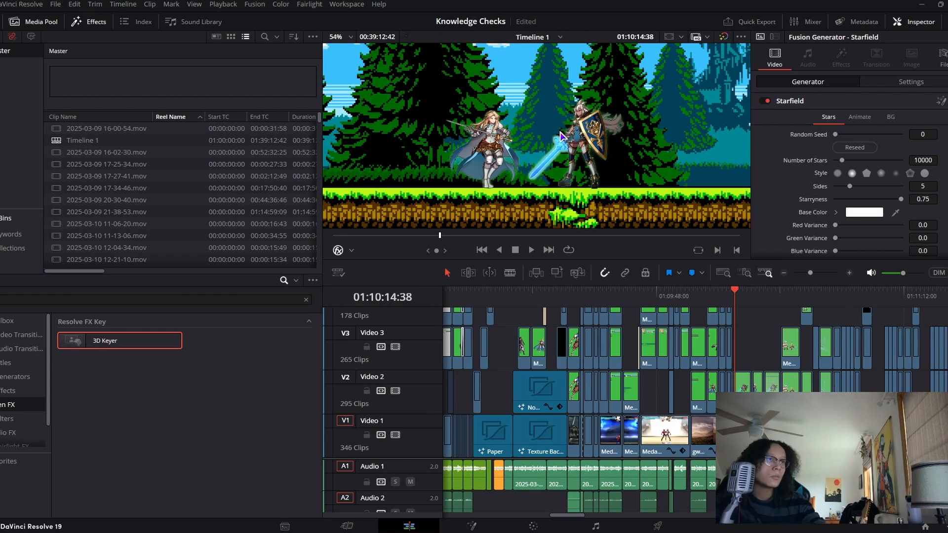
scroll(547, 141, "down", 4)
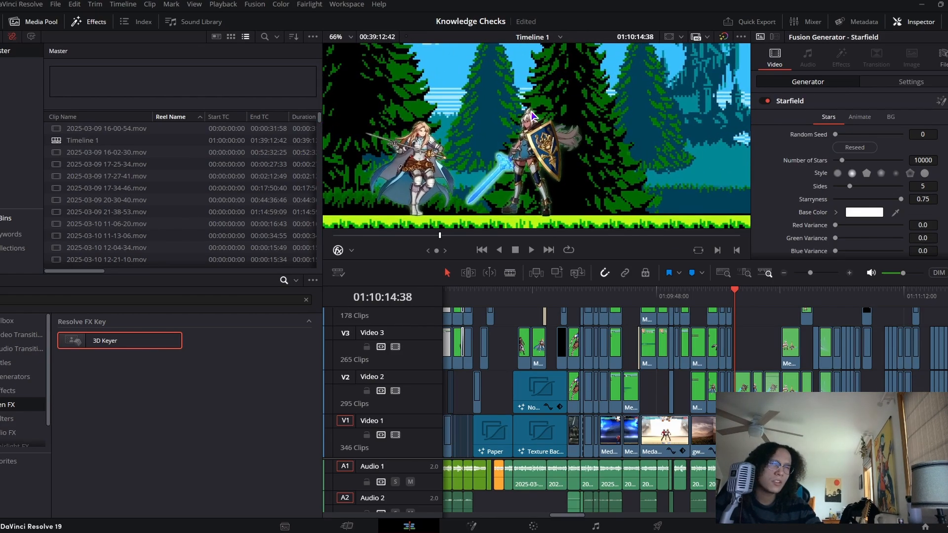
scroll(376, 139, "up", 6)
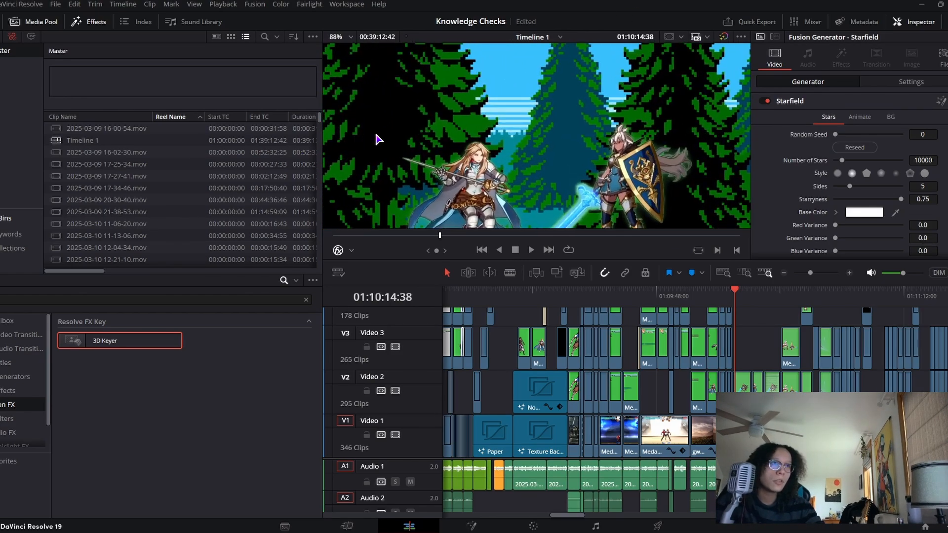
left_click_drag(324, 188, 241, 52)
scroll(585, 144, "down", 3)
left_click_drag(604, 121, 516, 222)
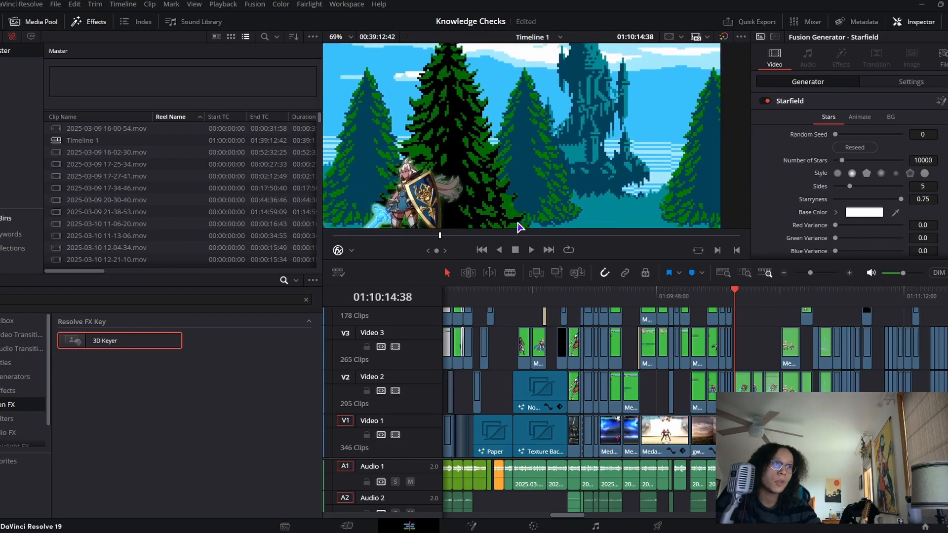
left_click_drag(485, 176, 545, 179)
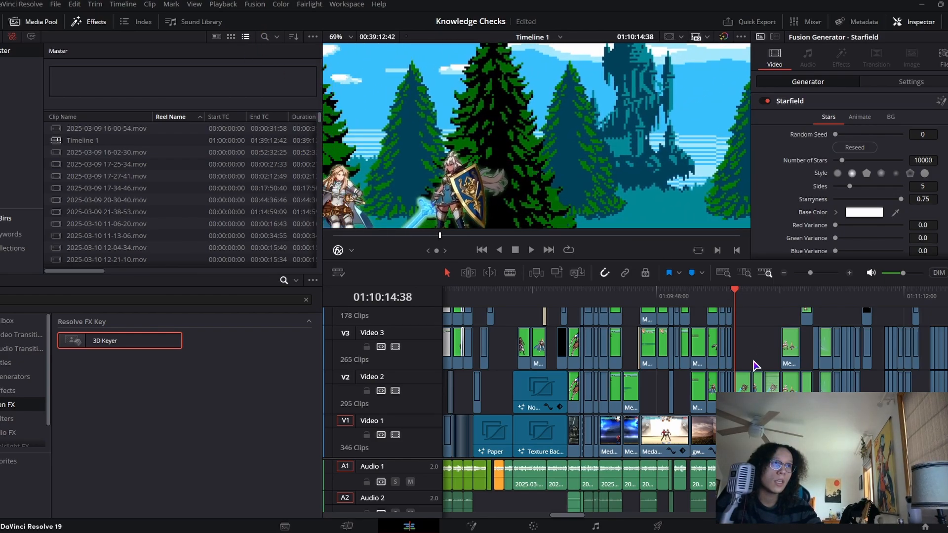
Switch to FireAlpaca and examine the original pixel-art forest background, from the close-up trees out to the castle and ground
left_click(306, 300)
scroll(488, 146, "down", 2)
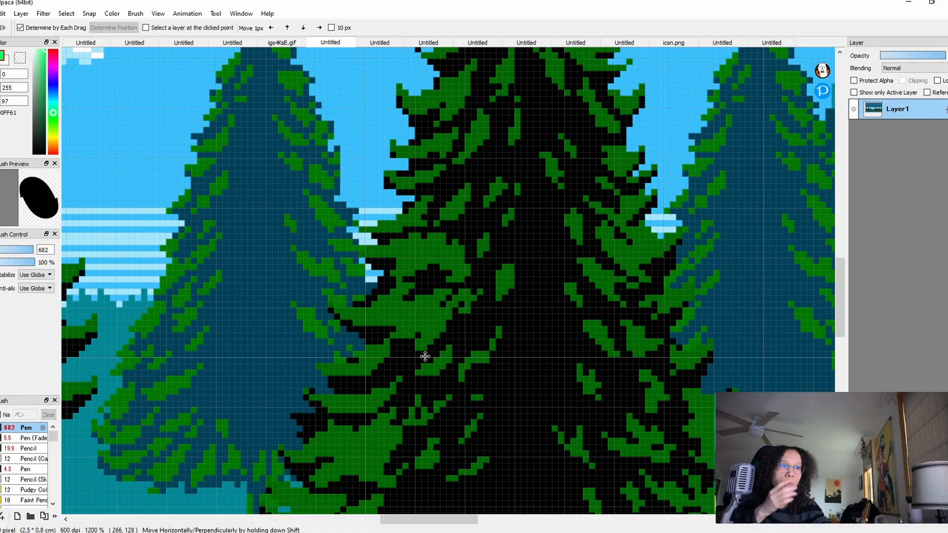
scroll(391, 346, "down", 5)
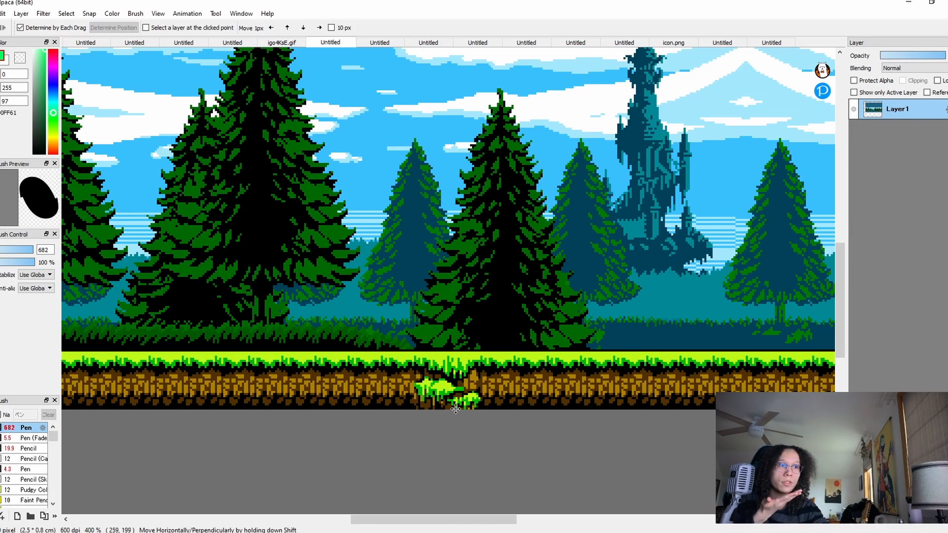
scroll(407, 452, "down", 2)
scroll(390, 455, "up", 1)
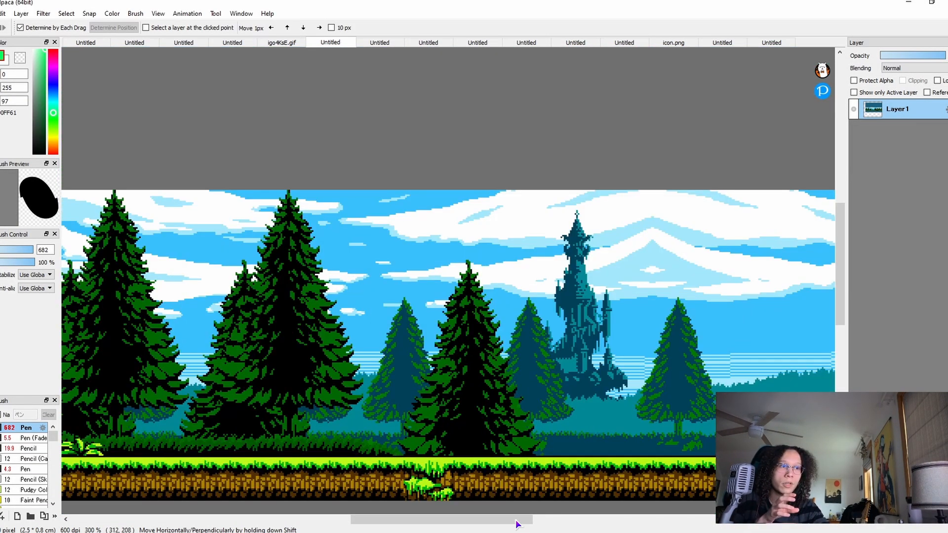
scroll(331, 365, "up", 1)
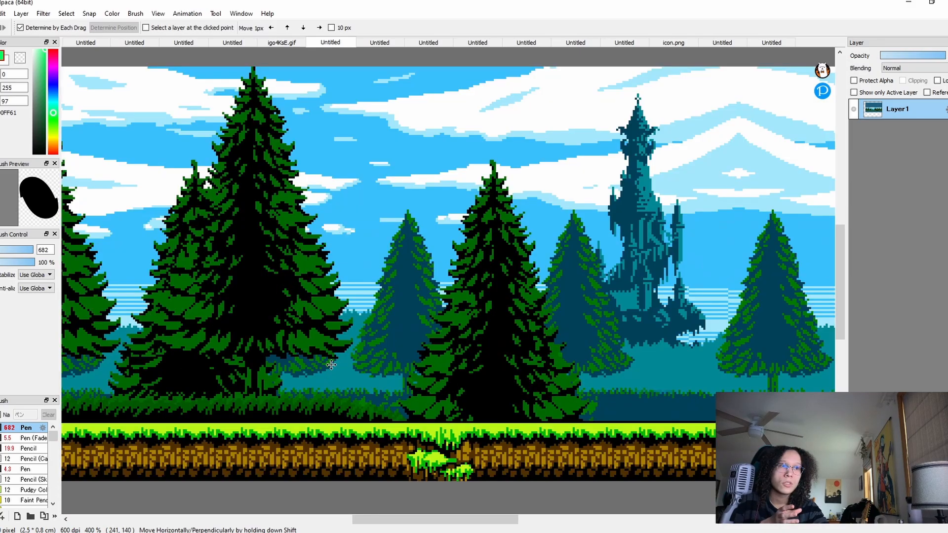
Finish viewing the pixel-art forest, switch back to DaVinci Resolve and bring the whole forest scene frame into view
scroll(331, 365, "down", 2)
scroll(421, 472, "up", 1)
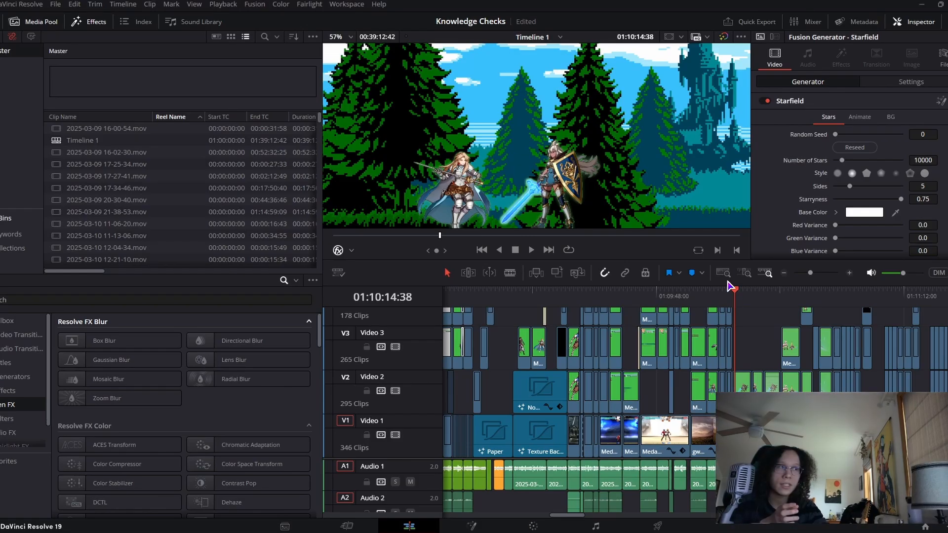
scroll(540, 164, "down", 2)
scroll(729, 302, "up", 3)
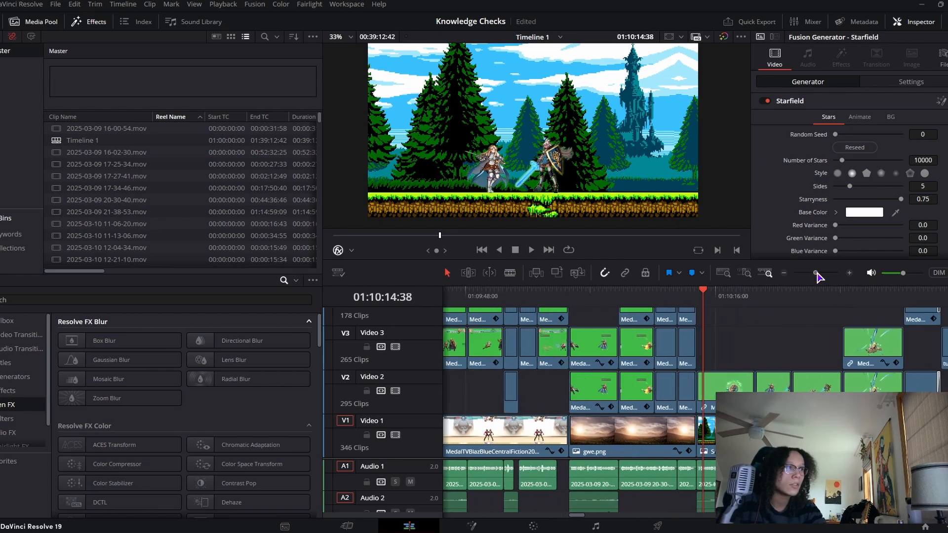
Go to the courtyard scene at 01:10:31:58, inspect the Video 2 reflection clip's composite settings and play to 01:10:32:32
left_click(938, 298)
left_click_drag(816, 273, 819, 274)
left_click(746, 354)
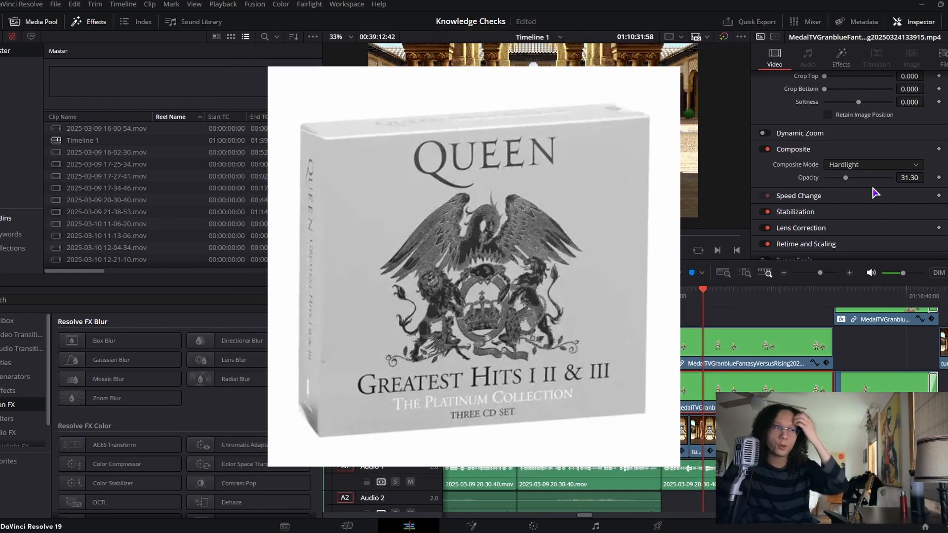
key("space")
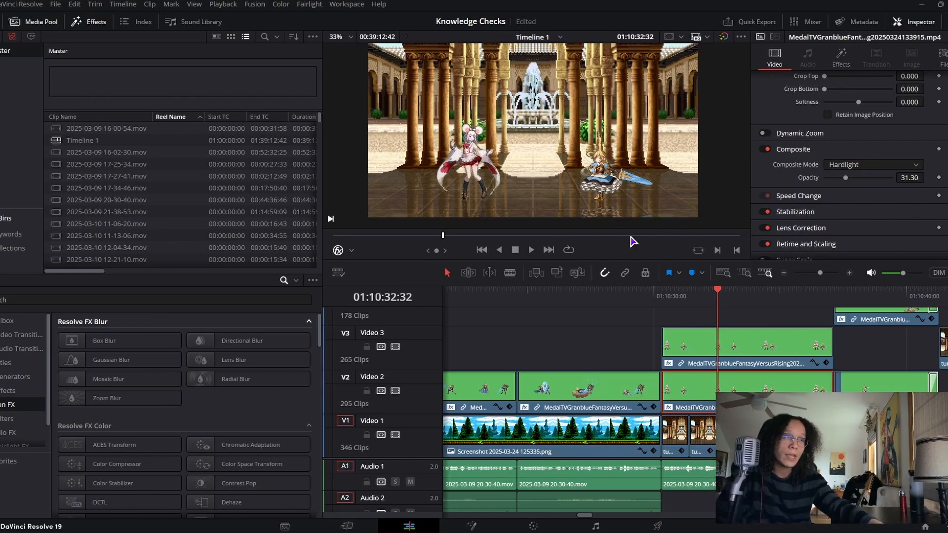
Try a pitch of 1.500 and a zoom adjustment on the courtyard reflection clip, and undo the changes
scroll(846, 154, "up", 5)
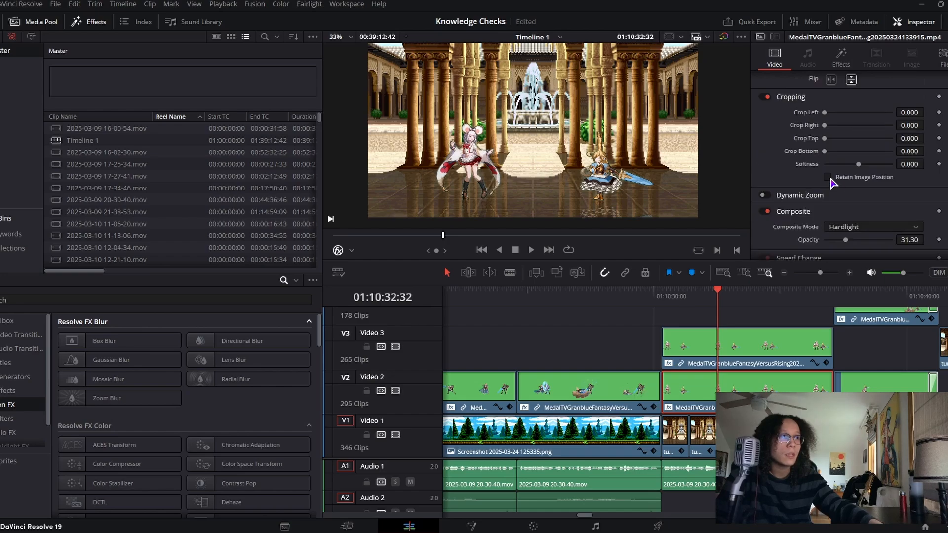
left_click_drag(858, 147, 891, 146)
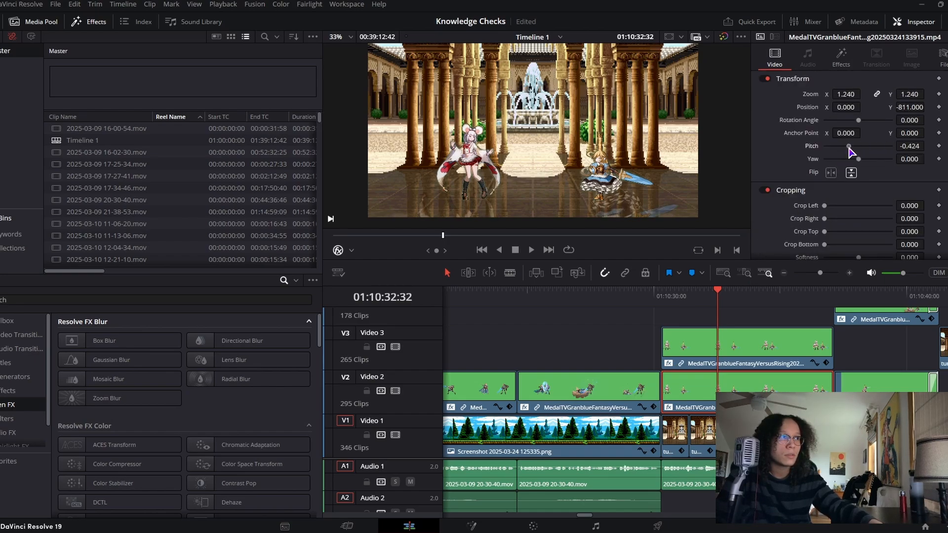
left_click_drag(841, 94, 891, 93)
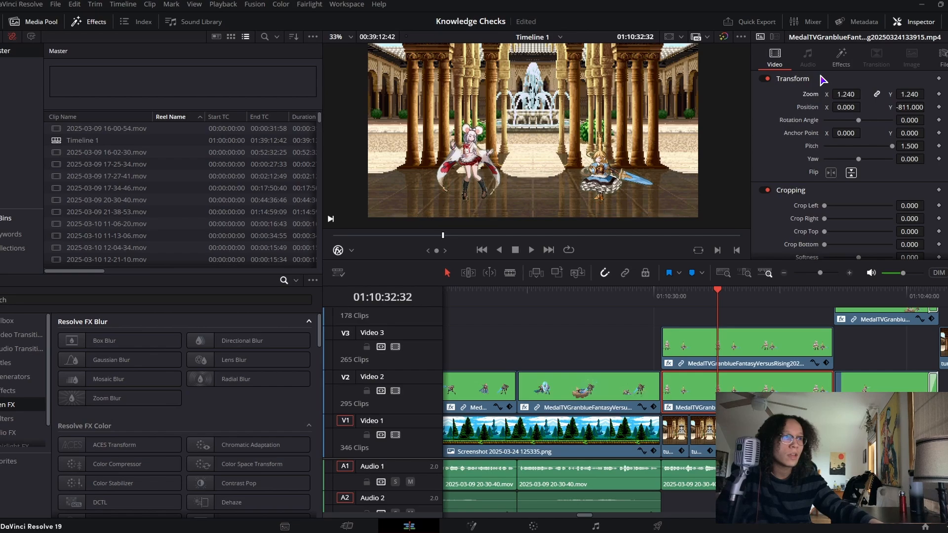
key("ctrl+z")
key("ctrl+z")
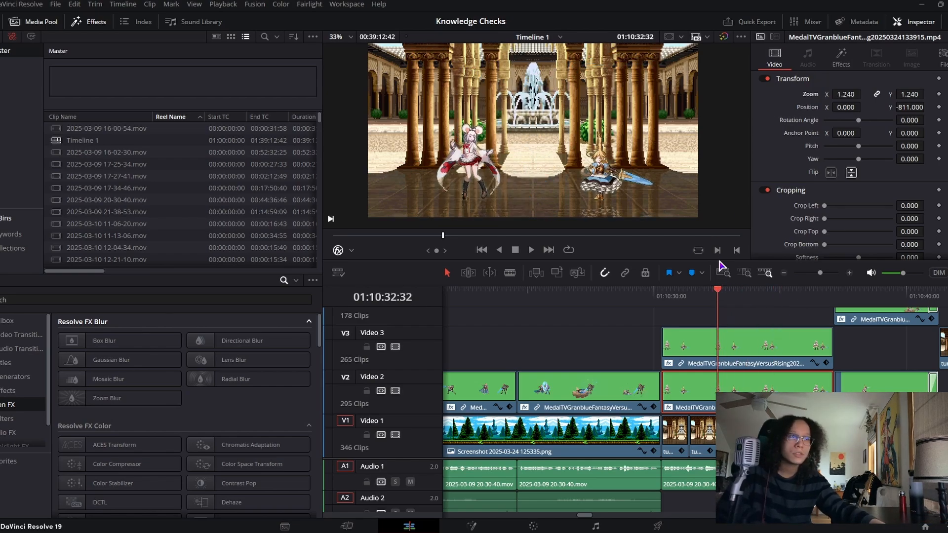
Examine the floor reflection at 01:10:32:54 and scrub ahead through the timeline to the courtyard shot at 01:11:06:57
left_click_drag(721, 285, 727, 280)
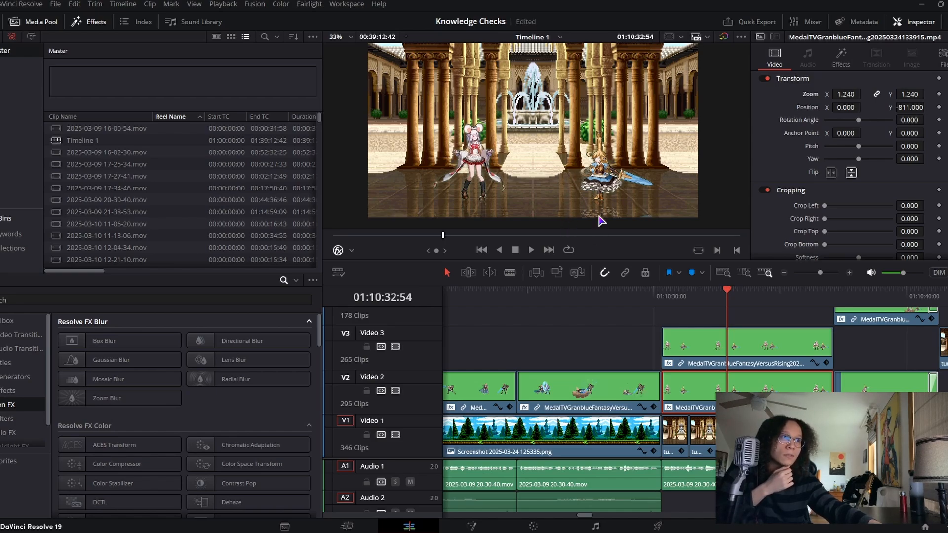
left_click_drag(770, 294, 880, 295)
left_click_drag(820, 275, 815, 277)
left_click_drag(740, 295, 925, 290)
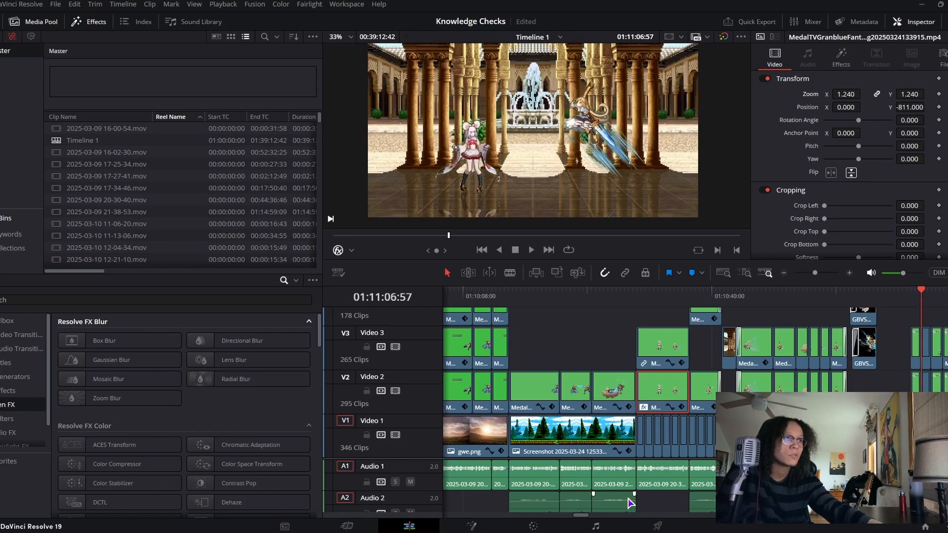
Go to the purple sunset scene with floating cubes at 01:12:04:01 and play it to 01:12:07:32
left_click_drag(583, 517, 591, 515)
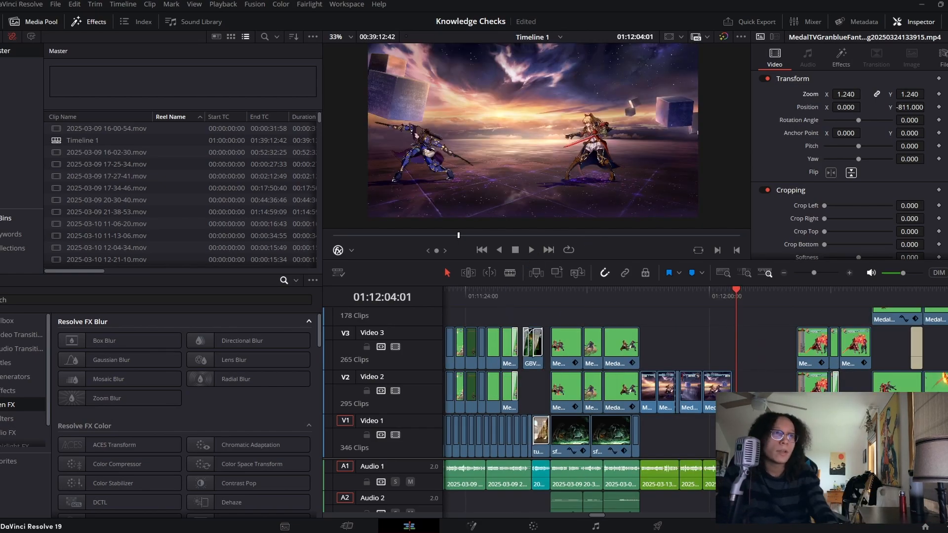
key("space")
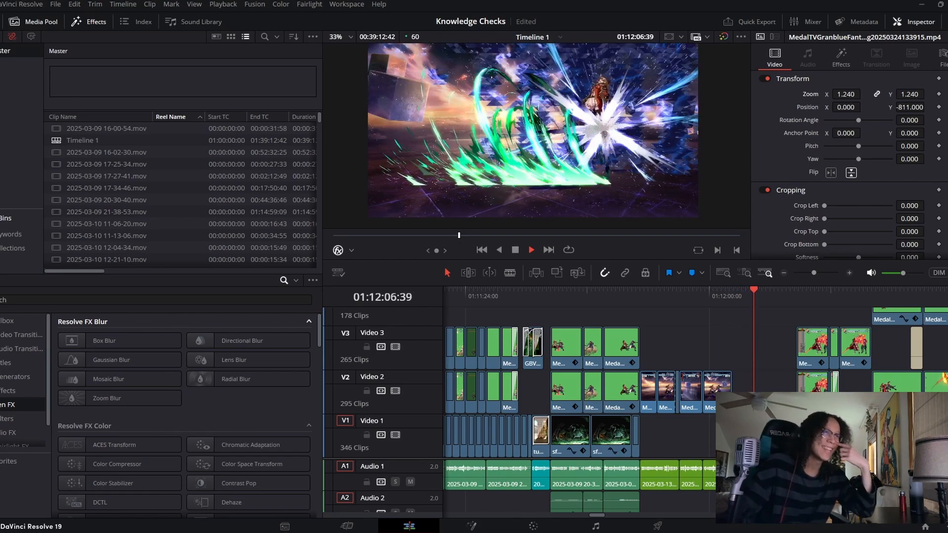
key("space")
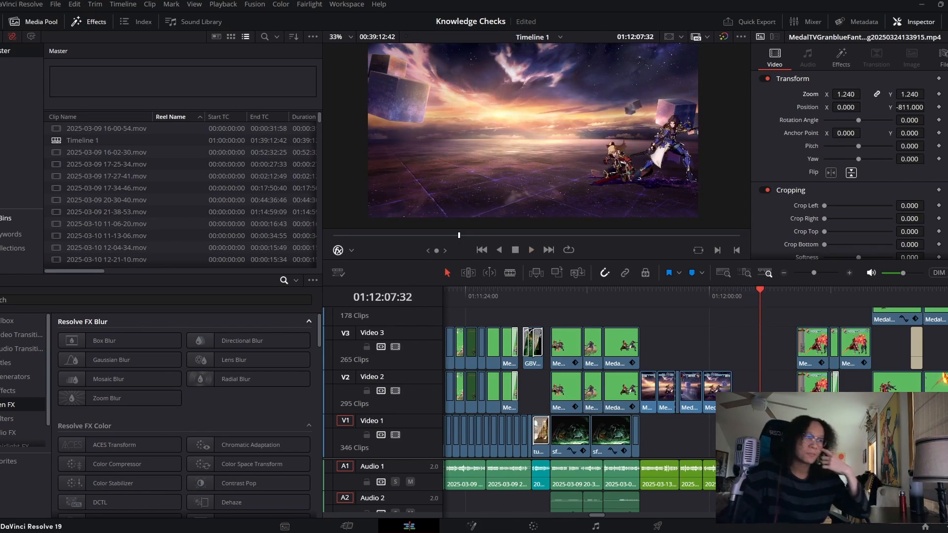
Go to the clockwork scene at 01:12:15:32 and reduce its Video 1 background clip's zoom to 0.690 to expose the source footage
left_click(786, 297)
key("space")
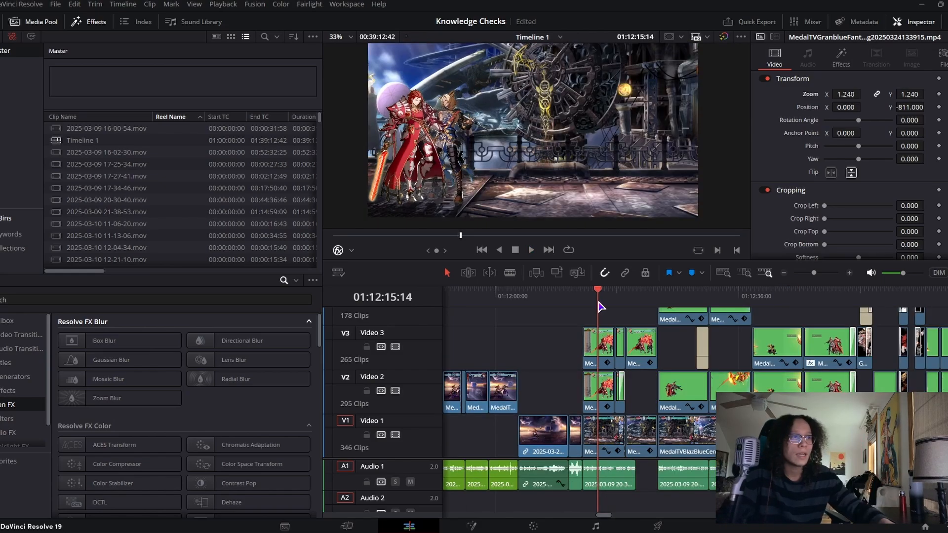
key("space")
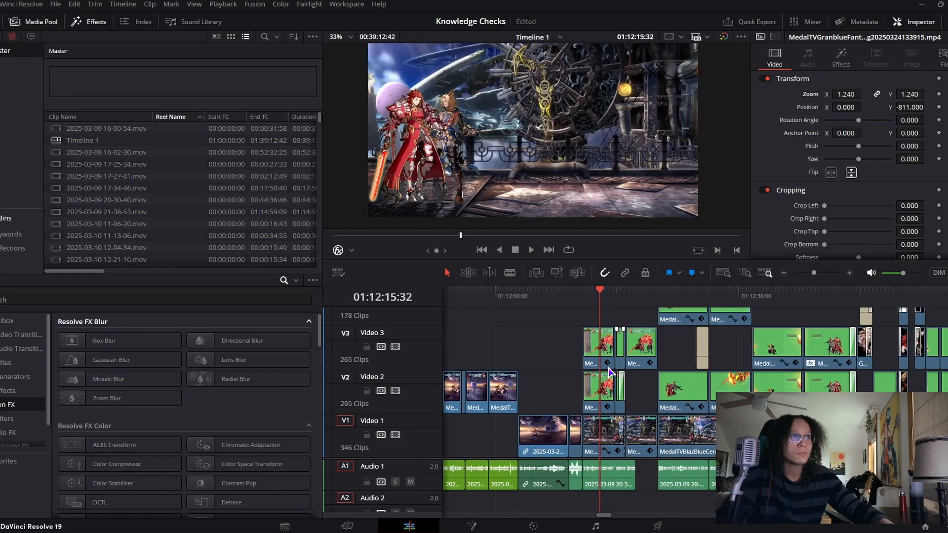
left_click(607, 444)
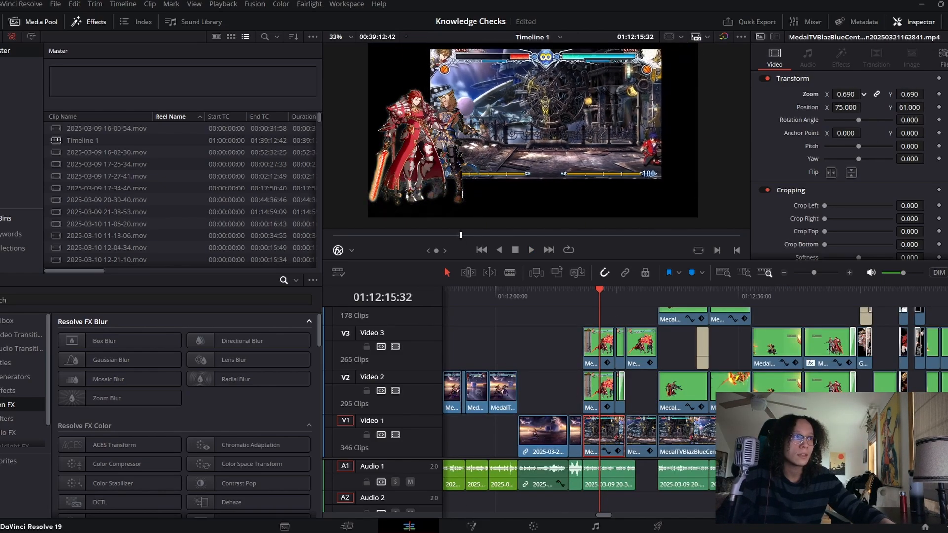
left_click_drag(845, 94, 877, 94)
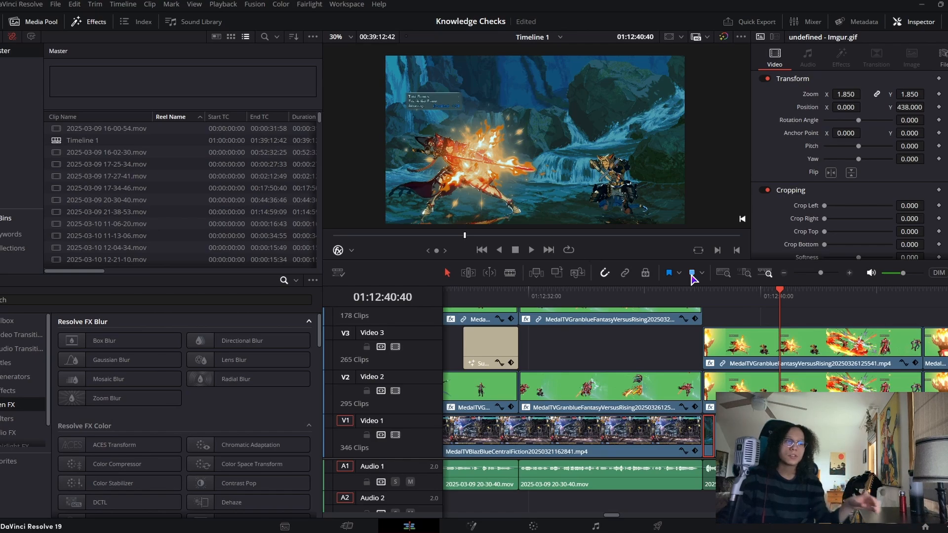
Play and scrub the waterfall scene's fire attack from 01:12:40:40 to the knockdown at 01:12:45:33
left_click_drag(764, 302, 807, 308)
key("space")
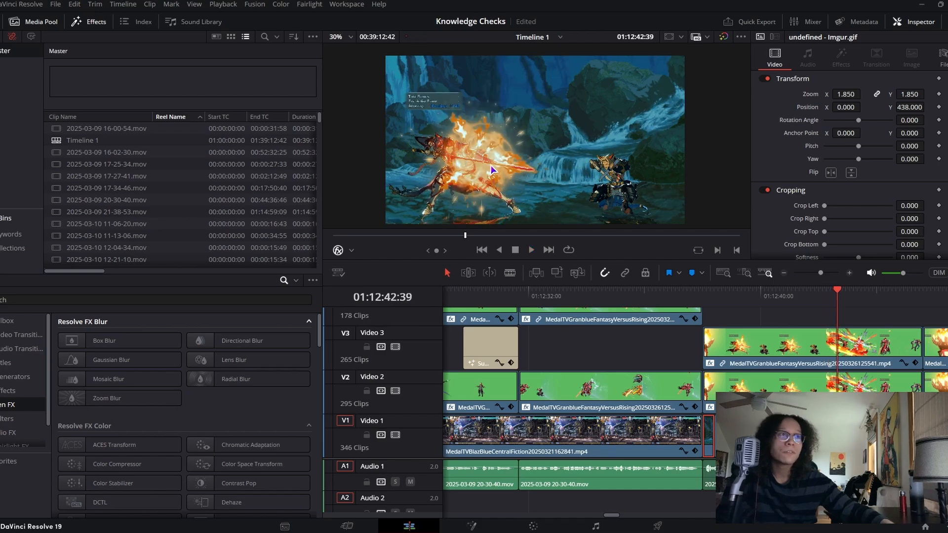
key("space")
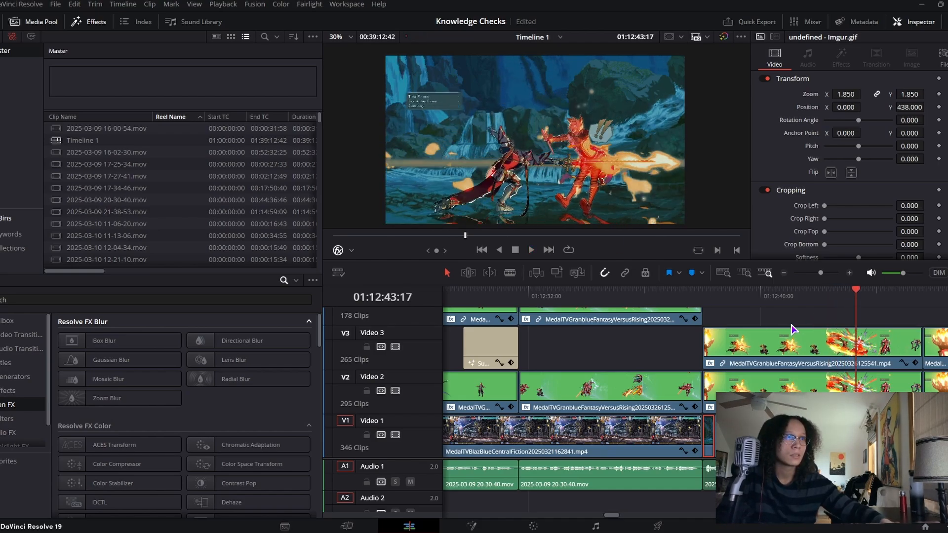
left_click_drag(839, 302, 885, 295)
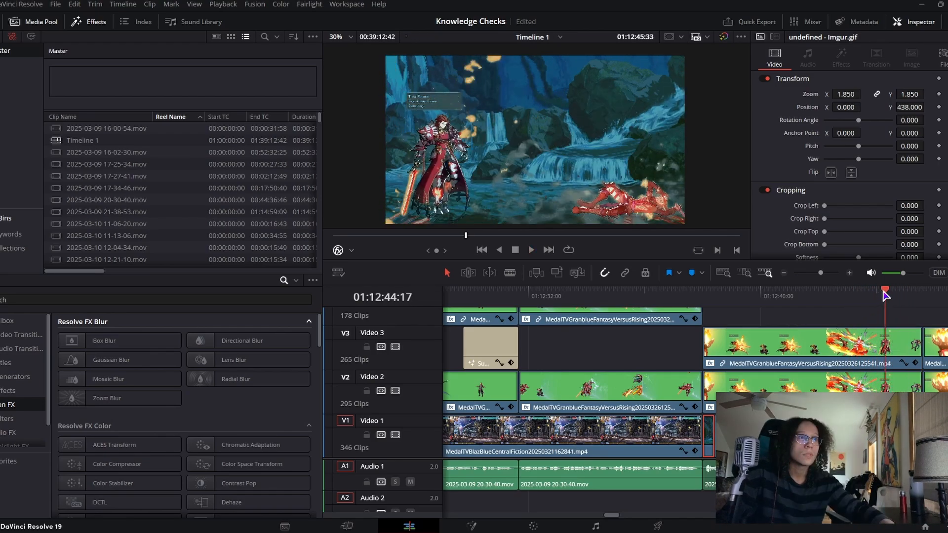
key("space")
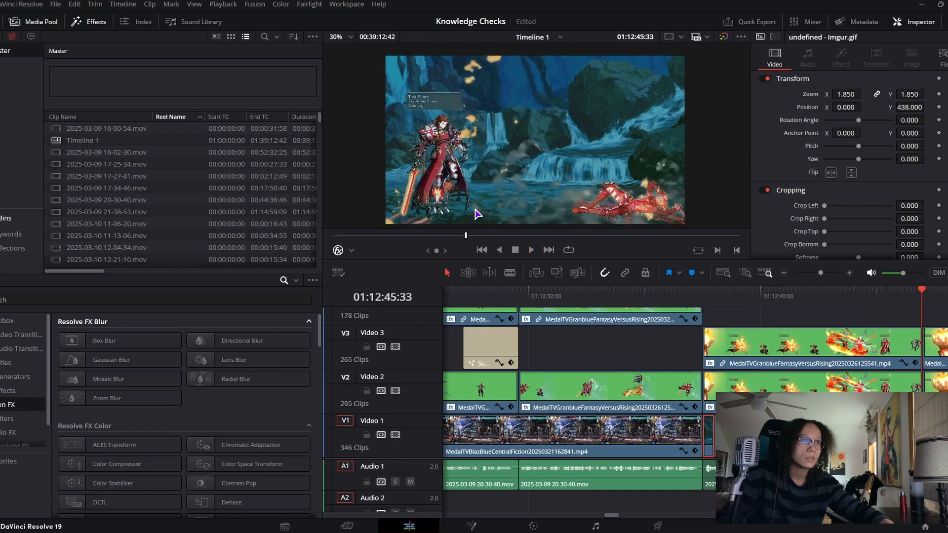
key("space")
Replay the waterfall fire attack from 01:12:39:37, and review the impact again from 01:12:42:17
left_click_drag(705, 302, 750, 309)
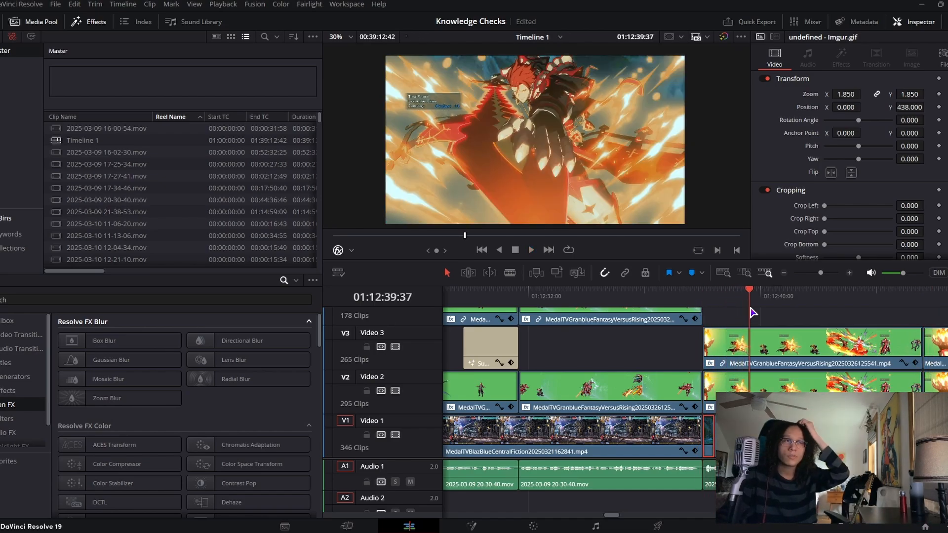
key("space")
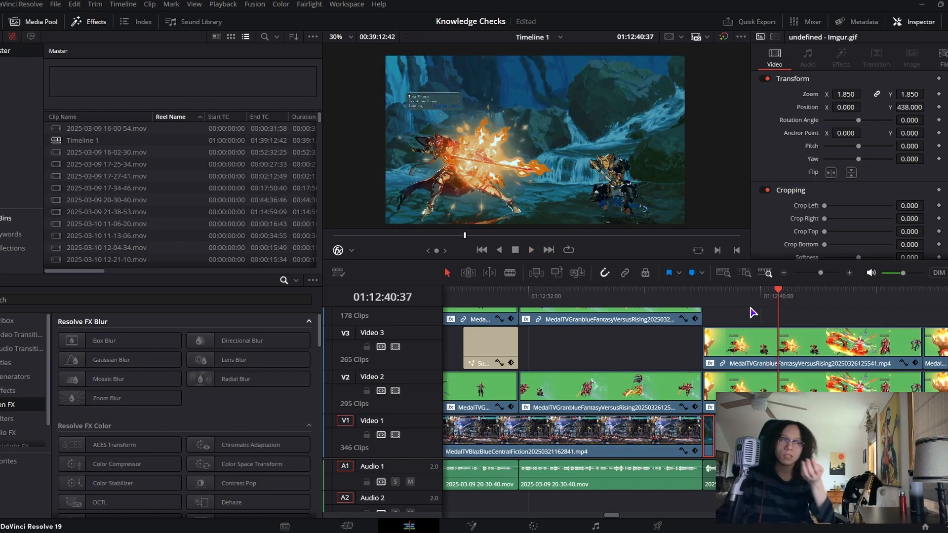
key("space")
left_click(873, 290)
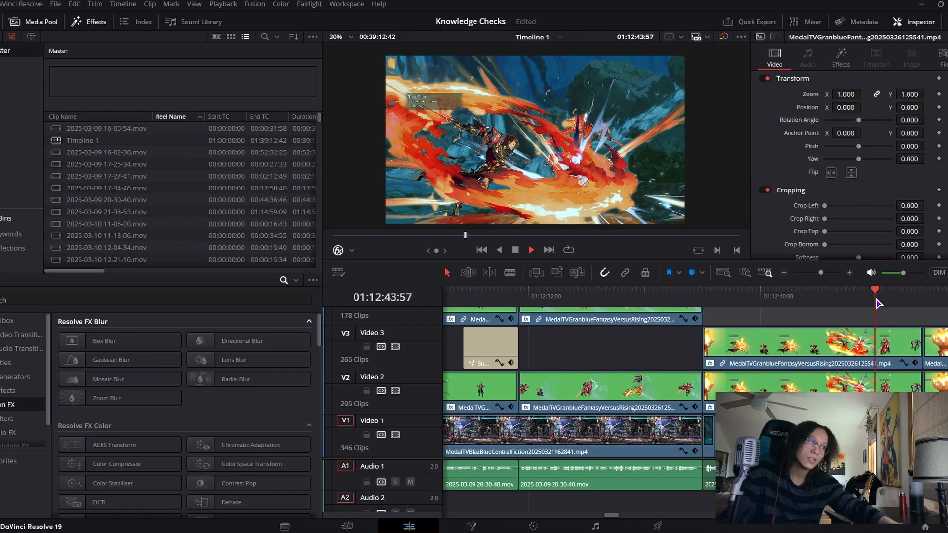
left_click_drag(842, 292, 828, 293)
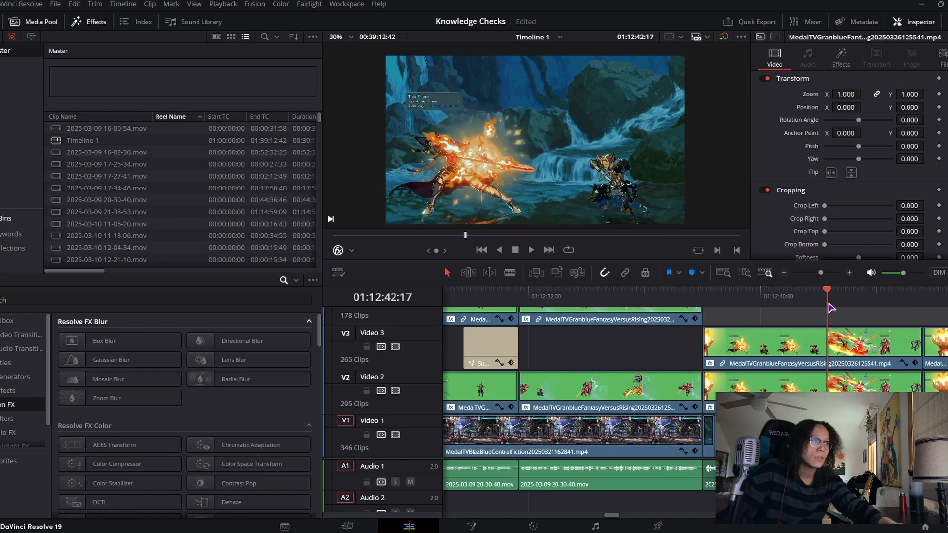
key("space")
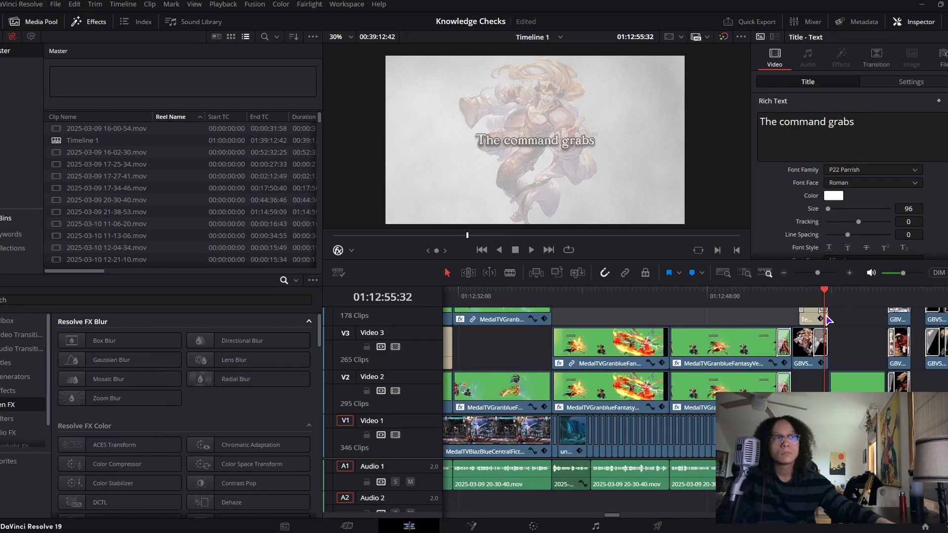
Return to the start of "The command grabs" title at 01:12:53:56 and review onward to the snowy city scene at 01:13:07:18
left_click_drag(825, 294, 800, 297)
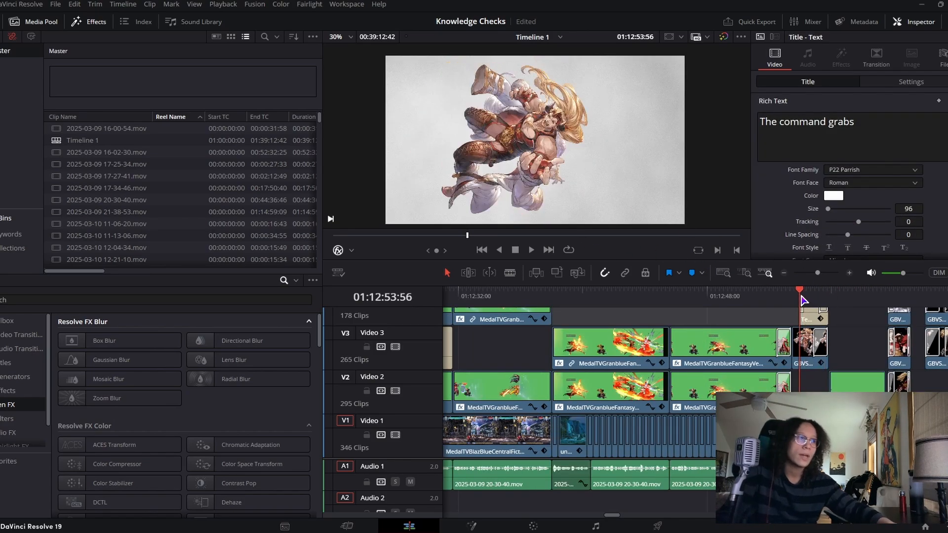
key("space")
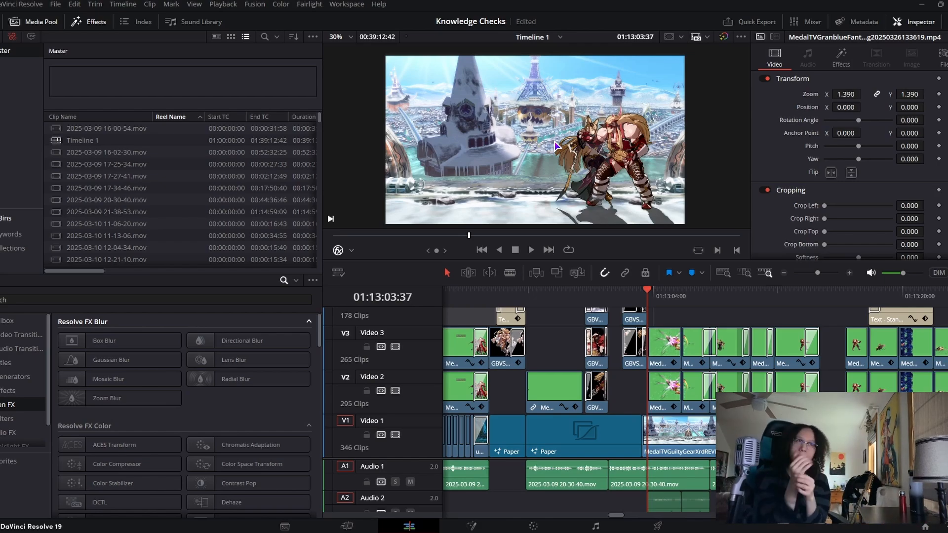
key("space")
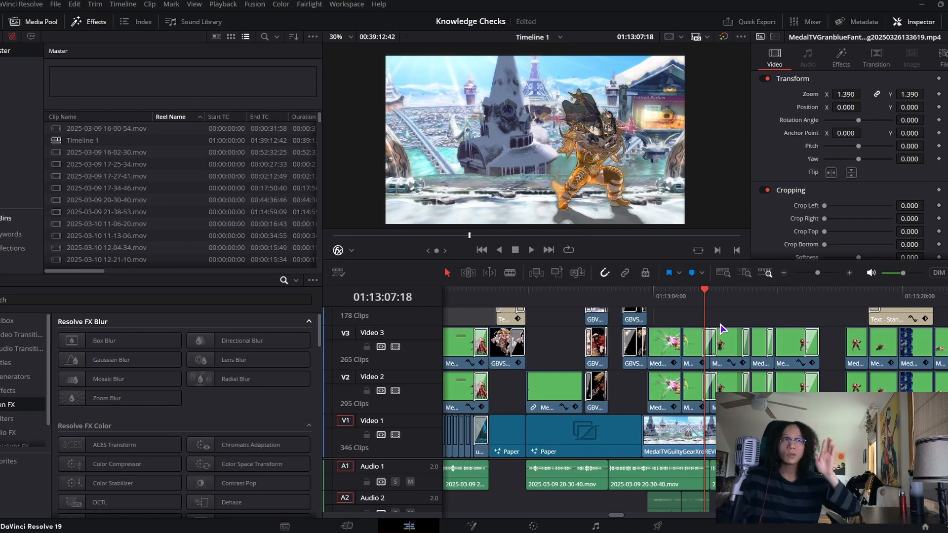
Scrub the snowy city scene to 01:13:22:38 and on to the grab shot at 01:13:28:49
left_click_drag(705, 293, 943, 286)
mouse_move(817, 273)
left_mouse_down()
mouse_move(808, 277)
mouse_move(819, 285)
left_mouse_up()
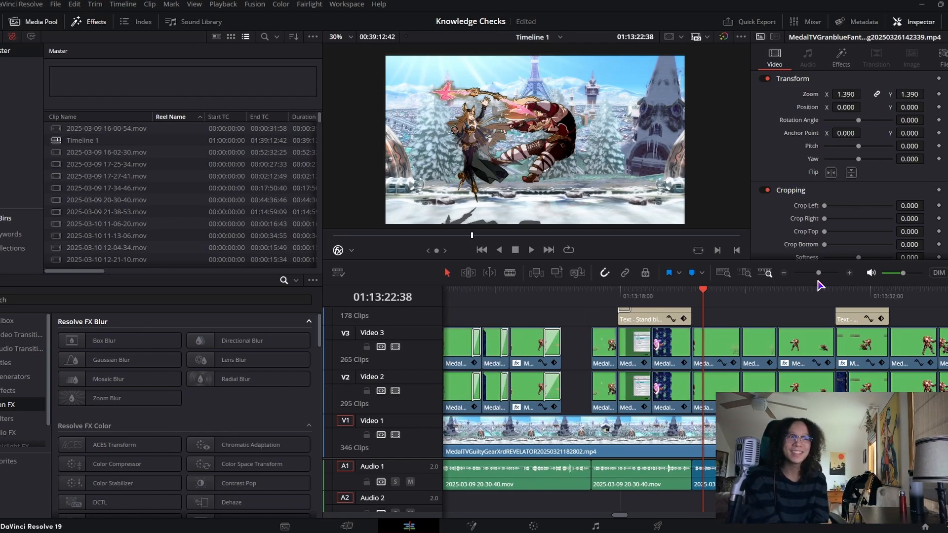
left_click_drag(743, 296, 808, 301)
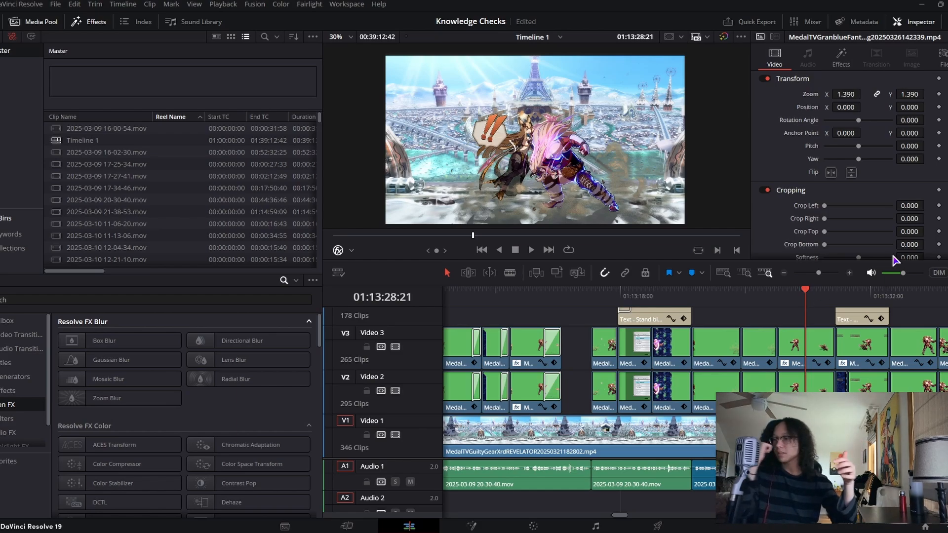
left_click(814, 294)
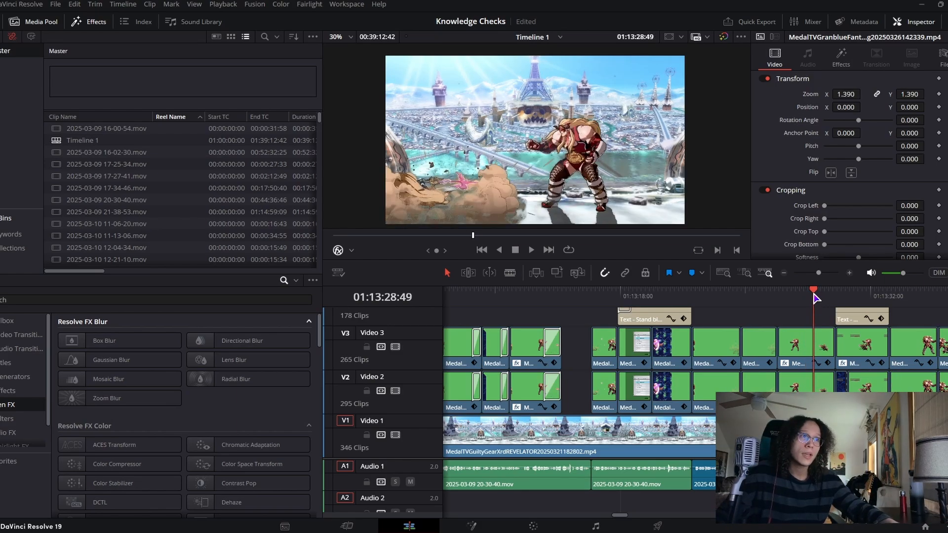
Move ahead in the snowy city scene to 01:13:37:41, and replay the glowing fighter's move from 01:13:36:27 to 01:13:36:54
left_click(840, 295)
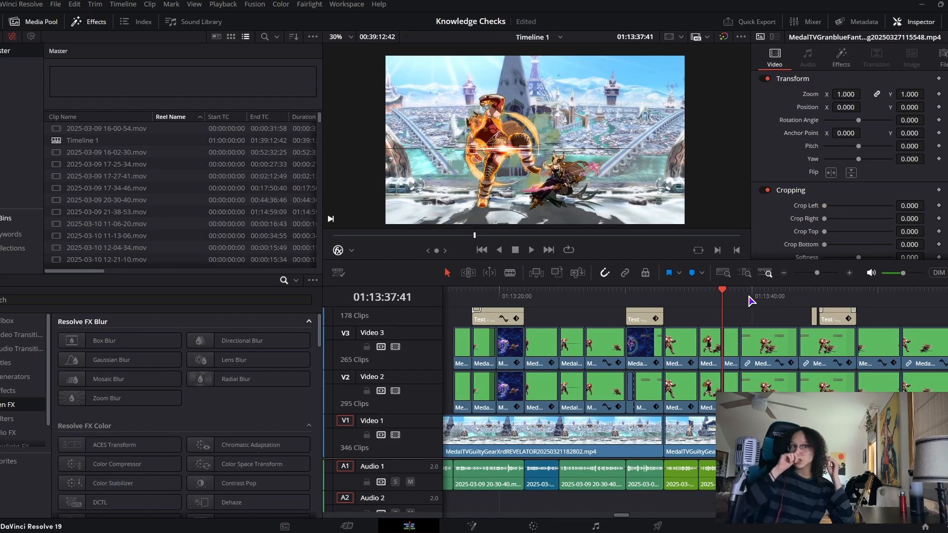
left_click(707, 296)
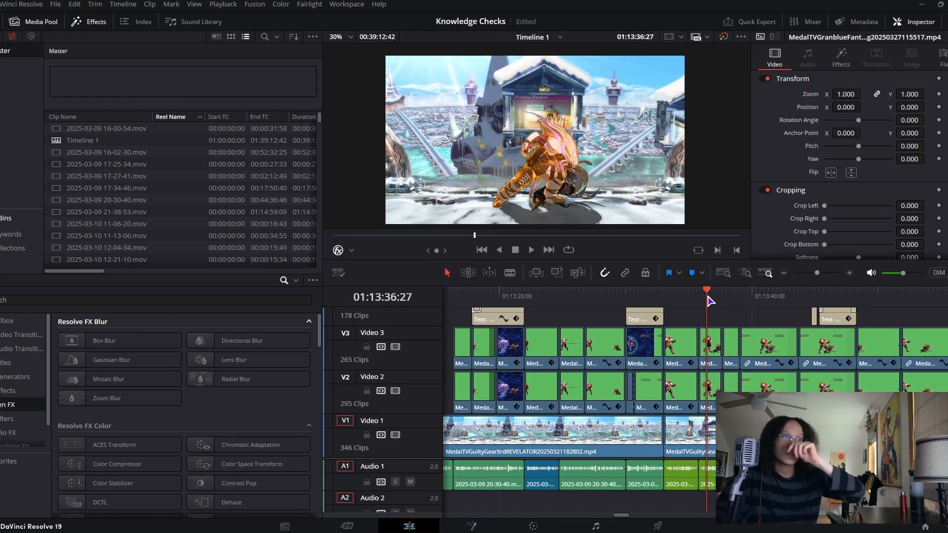
key("space")
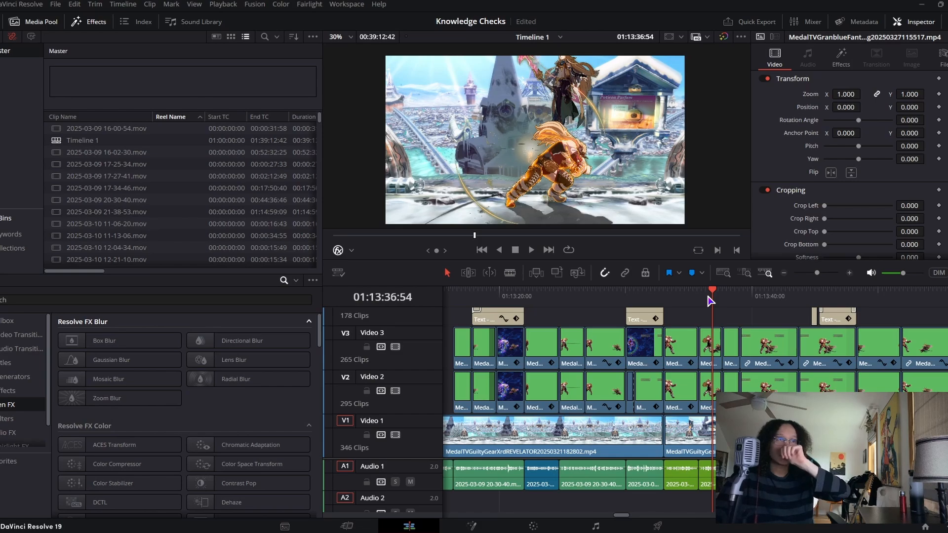
Scrub past the snowy city scene at 01:13:54:55 and inspect the Starry Sky skill table at 01:14:15:37 up close
left_click_drag(706, 297, 719, 296)
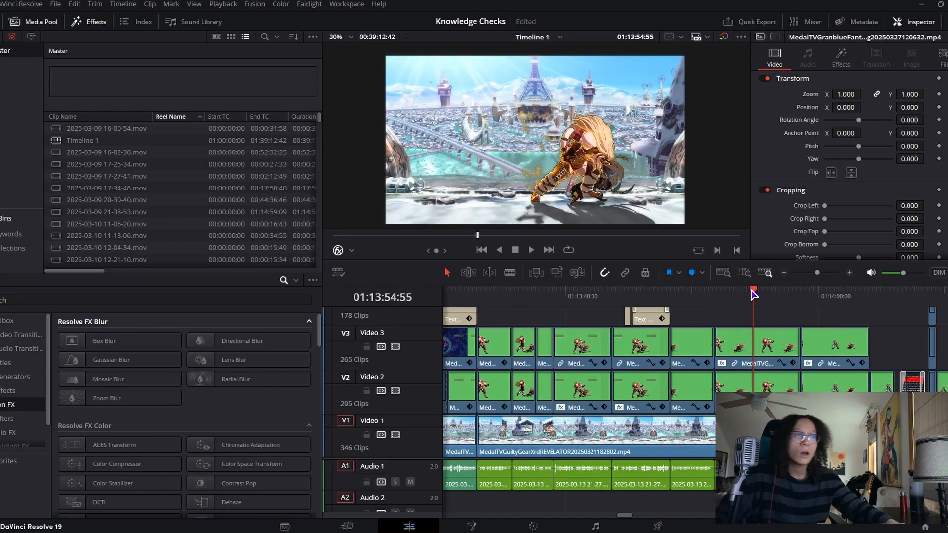
left_click_drag(749, 306, 810, 364)
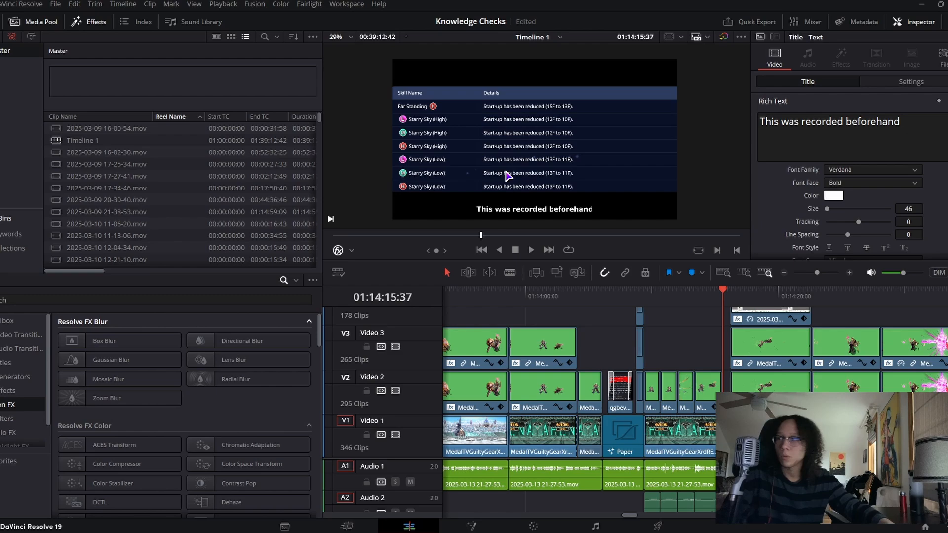
scroll(499, 182, "up", 3)
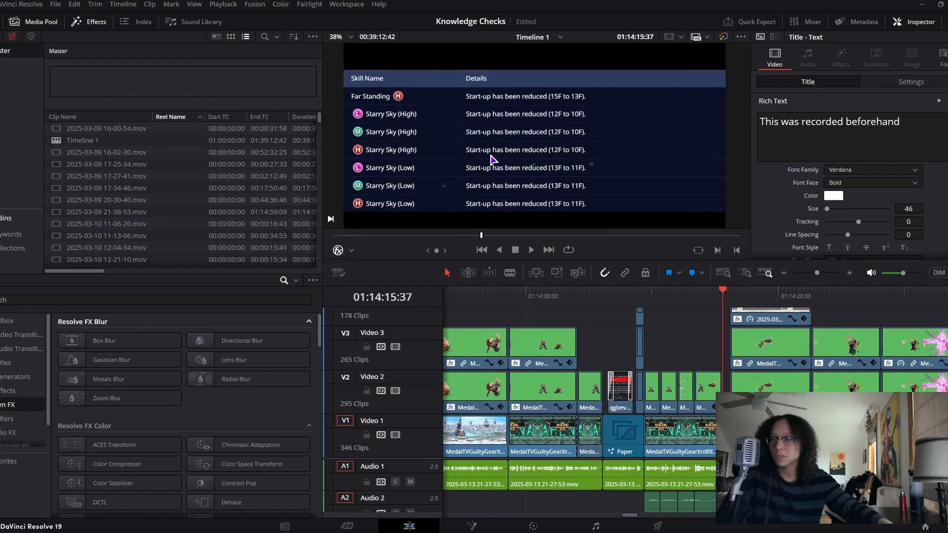
scroll(487, 165, "up", 2)
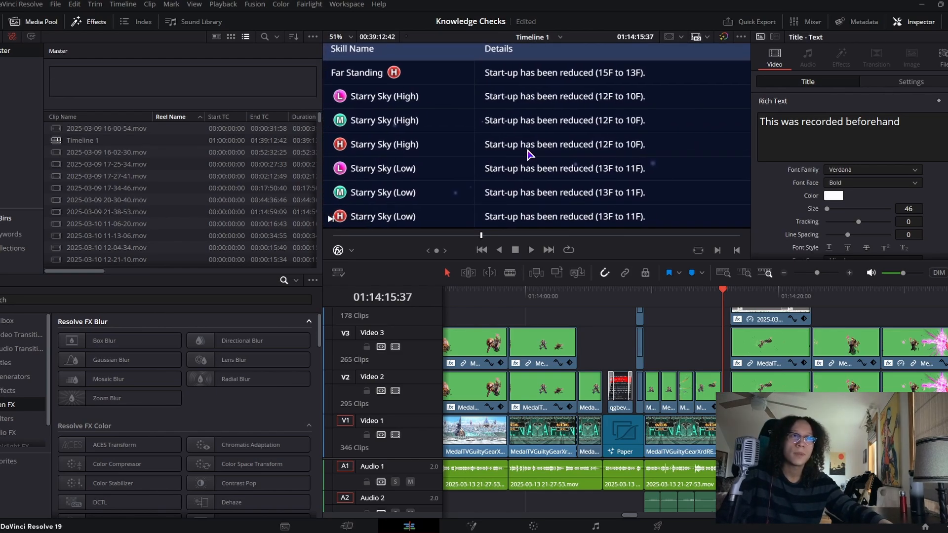
left_click_drag(531, 153, 537, 155)
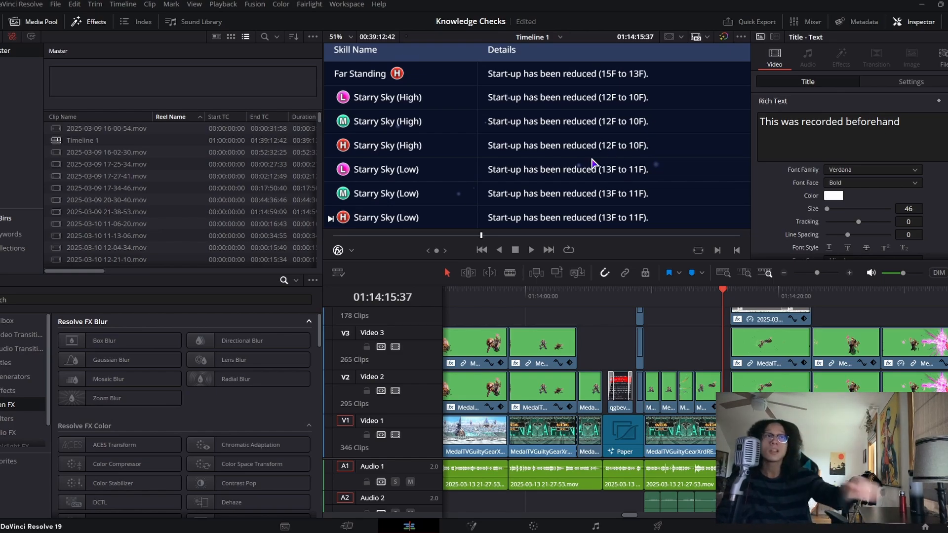
scroll(474, 157, "down", 2)
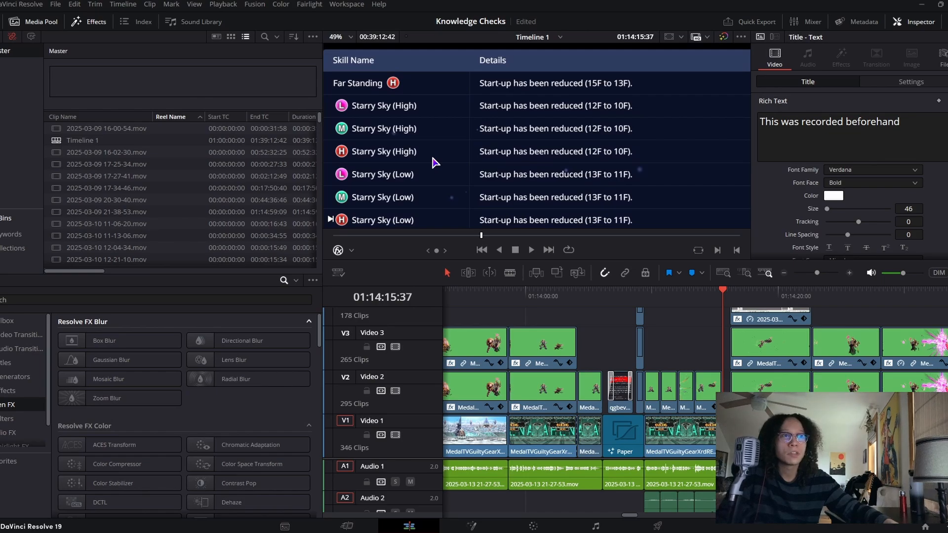
scroll(445, 163, "down", 3)
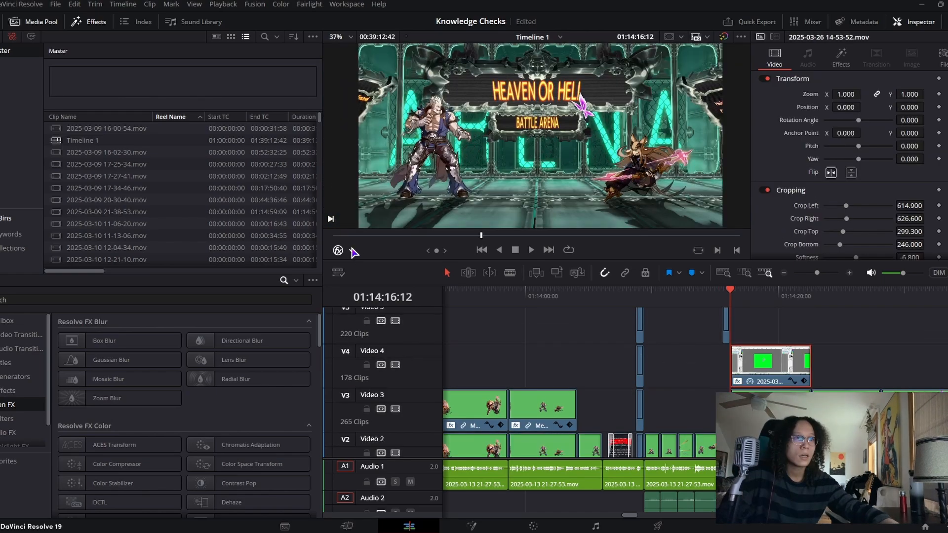
left_click(842, 63)
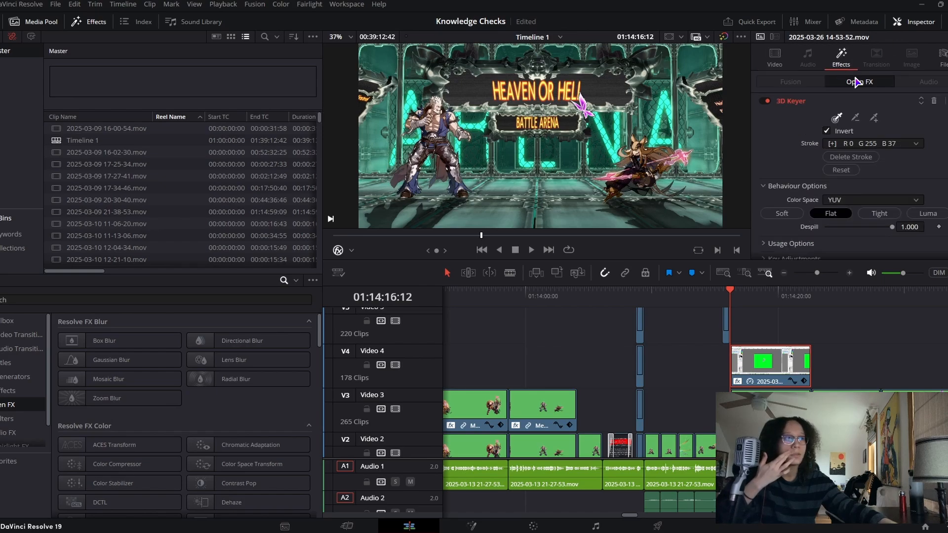
left_click(921, 103)
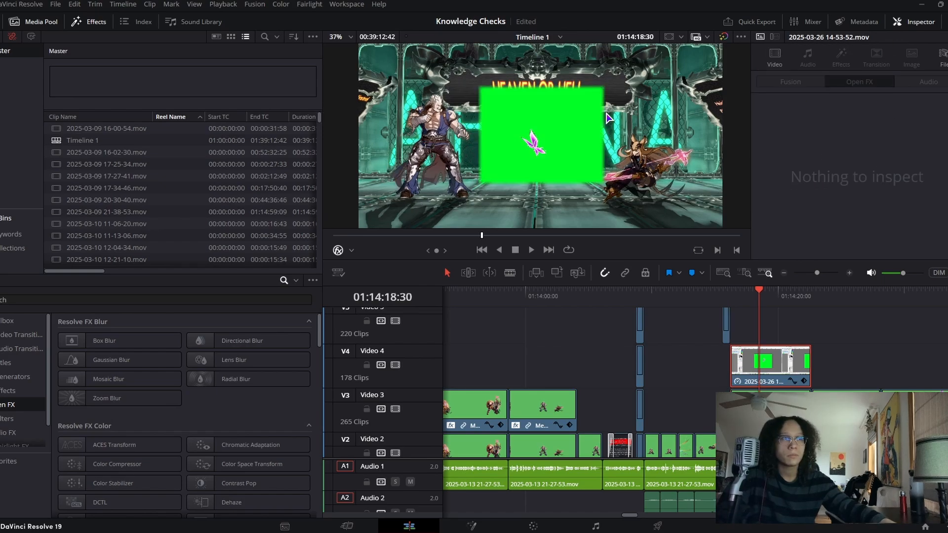
key("ctrl+s")
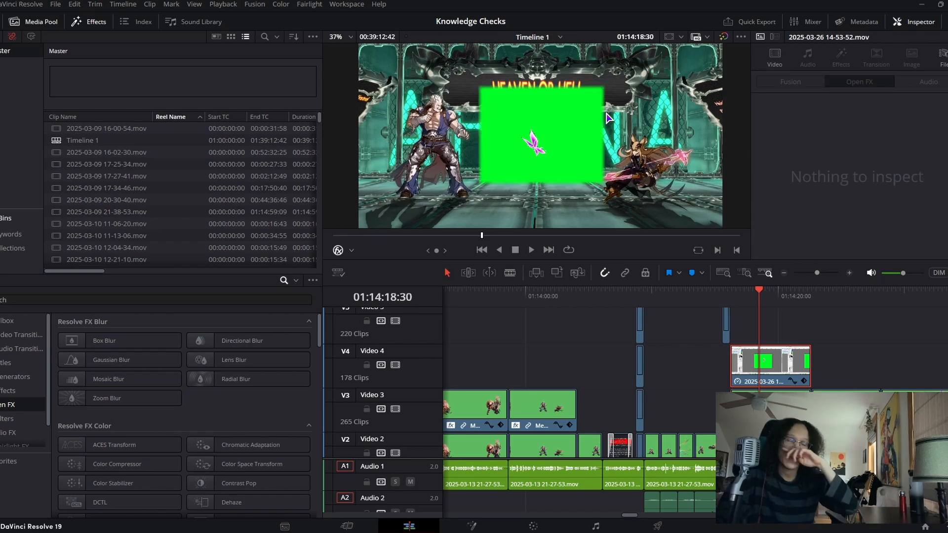
key("space")
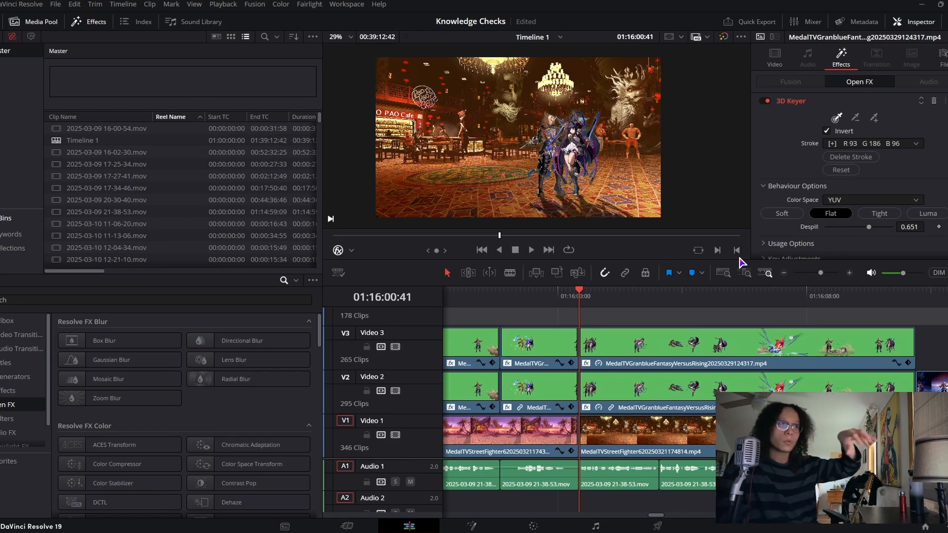
Examine the background fighters in the Pao Pao Cafe scene at 01:16:00:41
scroll(471, 119, "up", 10)
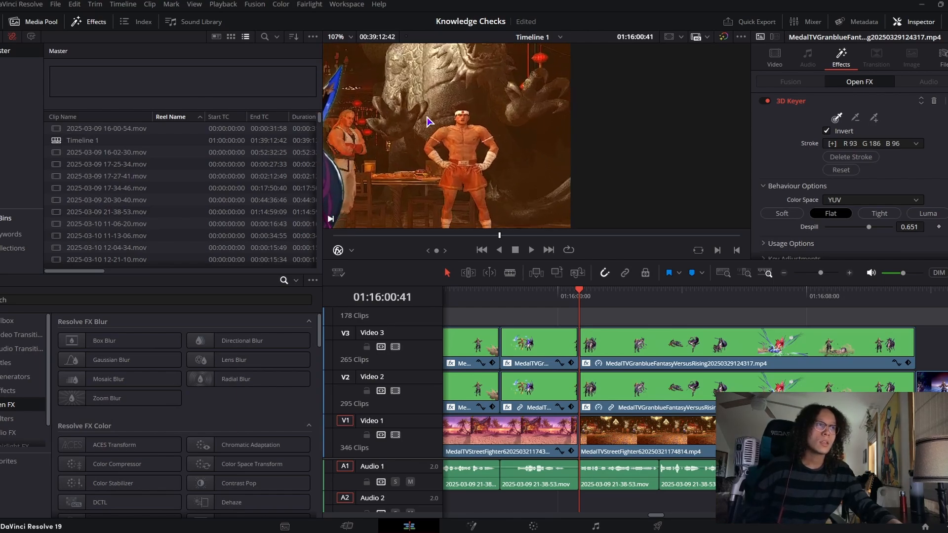
scroll(472, 118, "up", 2)
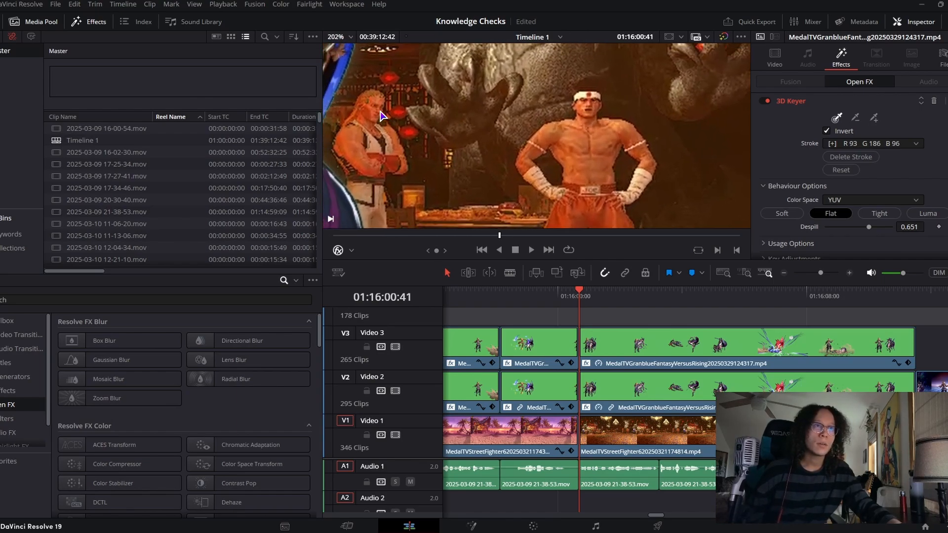
scroll(544, 136, "down", 6)
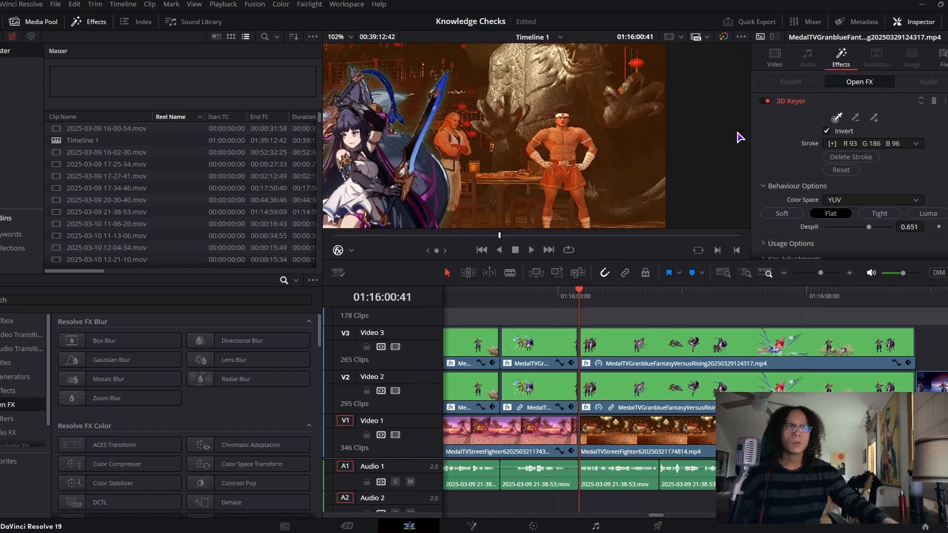
scroll(648, 147, "down", 2)
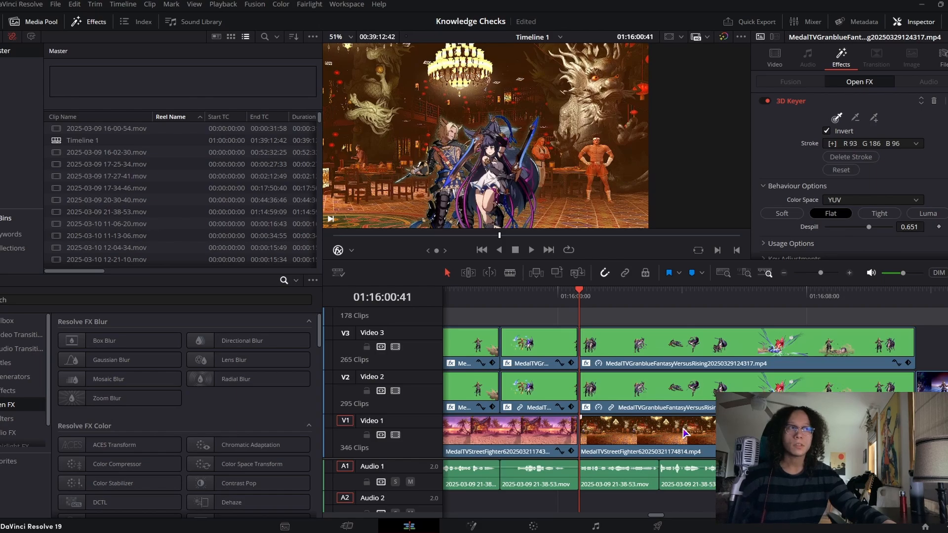
Set the zoom of the Pao Pao Cafe background clip on Video 1 to 0.930, and check the fight up to 01:16:04:57
left_click(684, 433)
left_click_drag(846, 94, 835, 94)
scroll(641, 180, "down", 2)
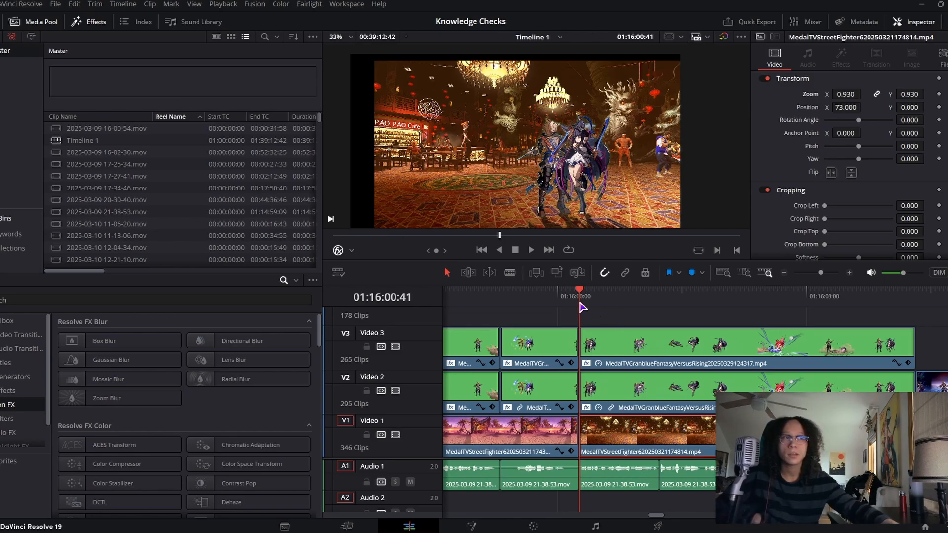
scroll(542, 169, "up", 1)
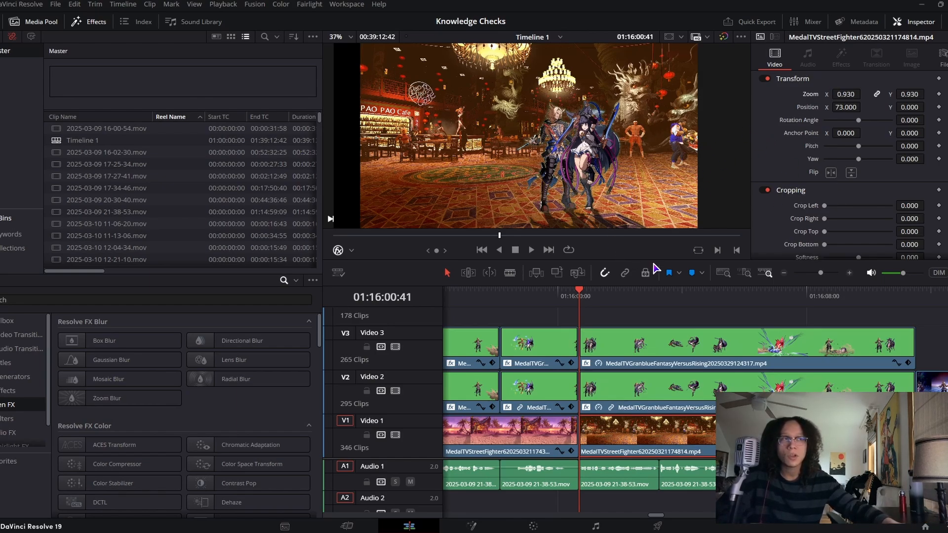
left_click_drag(602, 307, 711, 291)
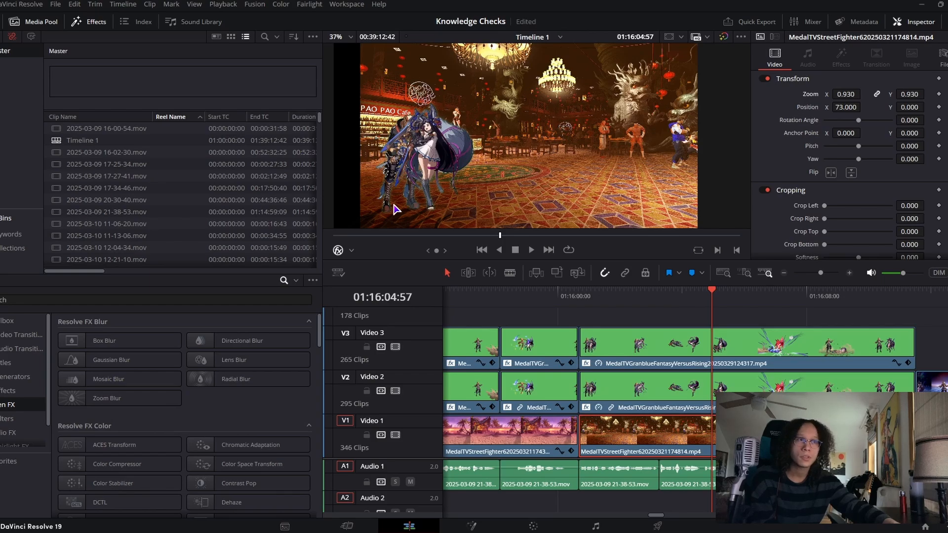
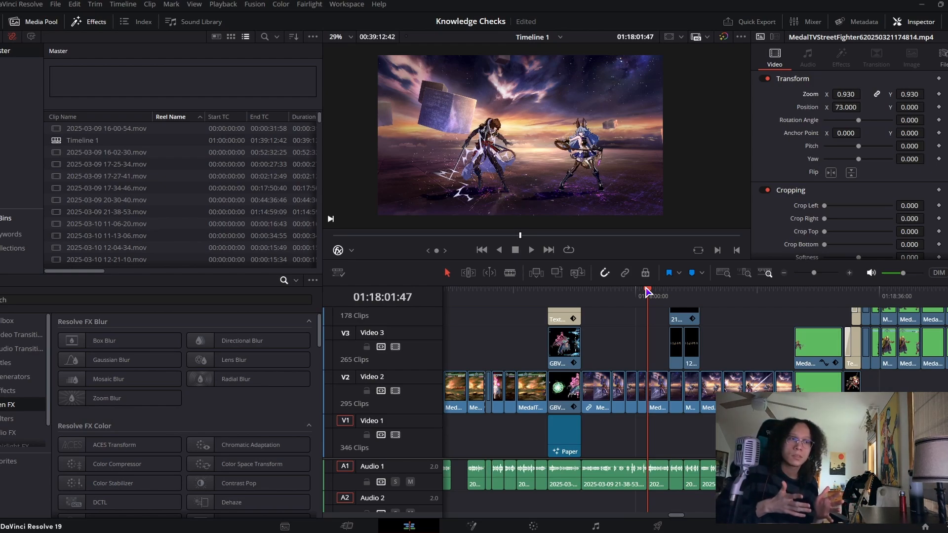
Scrub the starry sunset fight back to 01:17:56:28 and forward again to 01:18:01:47
left_click_drag(647, 292, 614, 293)
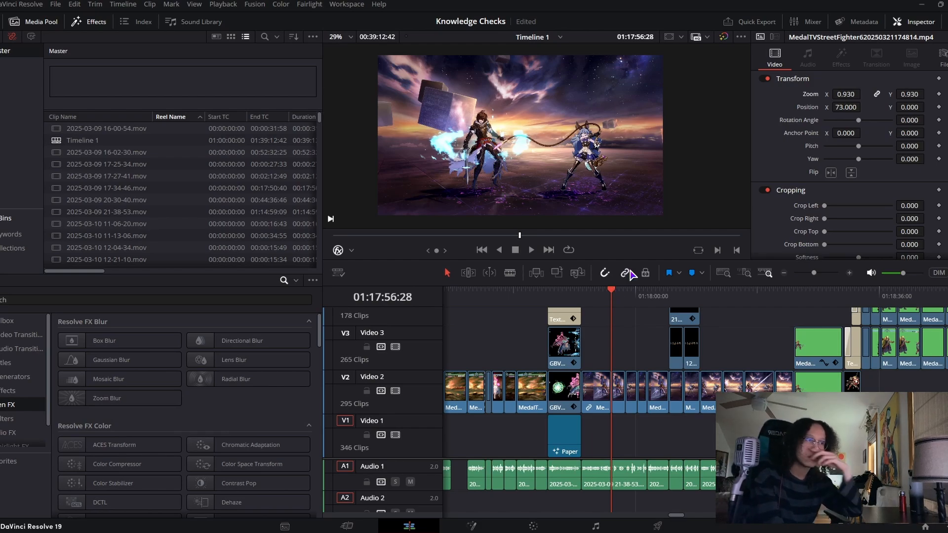
left_click_drag(646, 295, 654, 300)
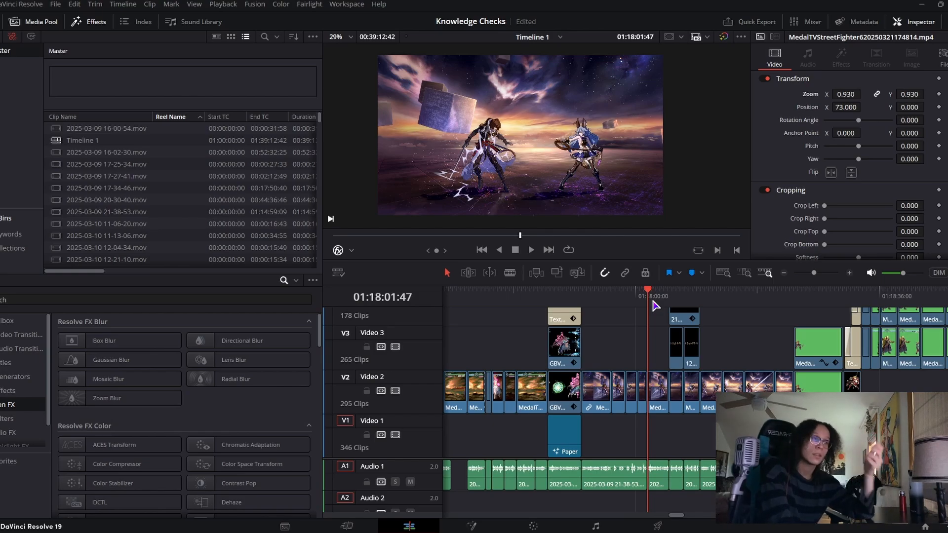
Try shrinking the night fair background at 01:18:26:02 to a zoom of 0.850, and undo the zoom change
left_click_drag(653, 302, 815, 298)
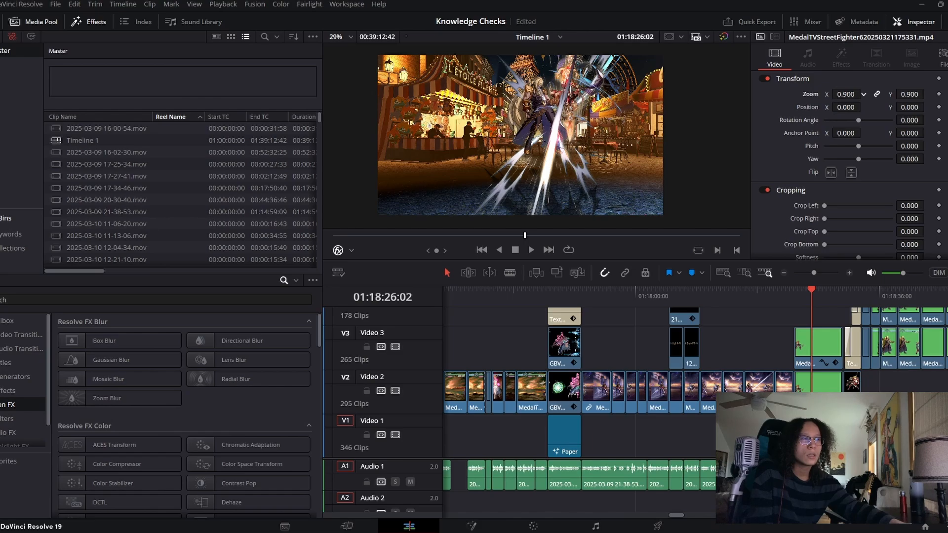
left_click_drag(845, 94, 843, 94)
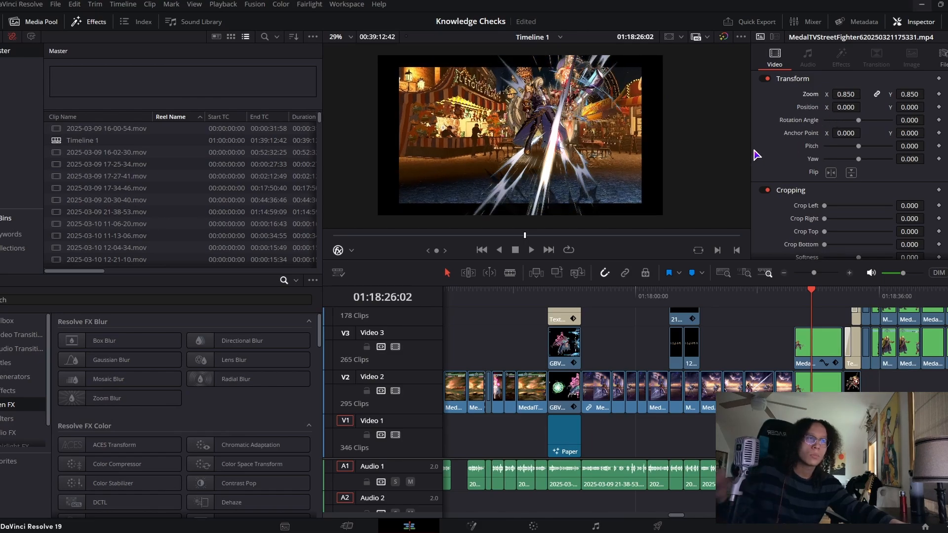
key("ctrl+z")
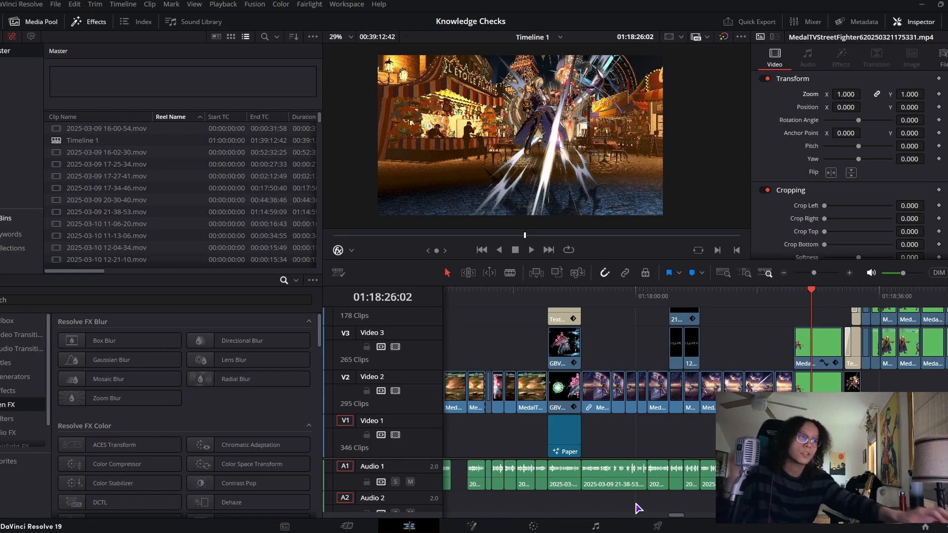
Move ahead in the timeline to review the seaside arena scene at 01:19:09:43
left_click_drag(677, 515, 683, 515)
left_click_drag(642, 289, 877, 283)
left_click_drag(685, 516, 695, 516)
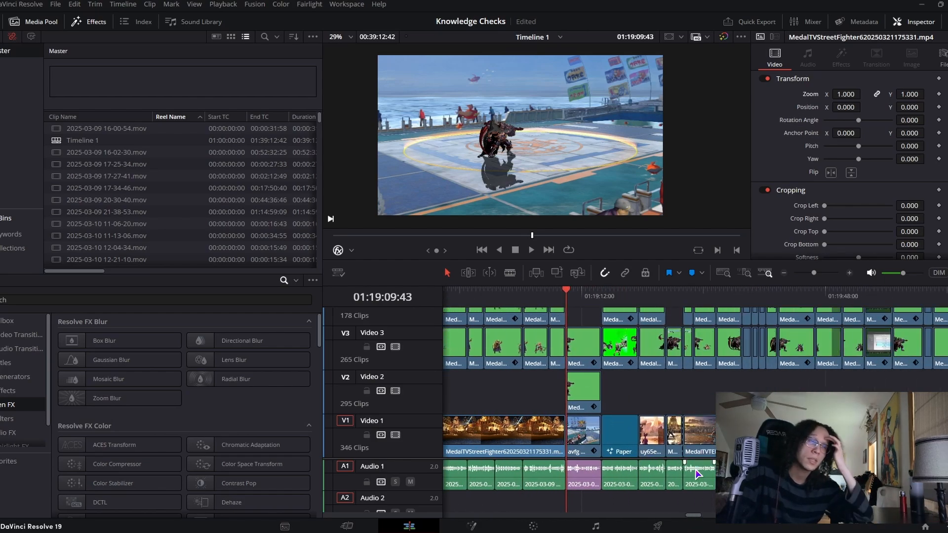
Scrub to the Clock Tower scene at 01:20:38:57 and inspect the background gear and armoured fighter up close
left_click_drag(578, 295, 760, 293)
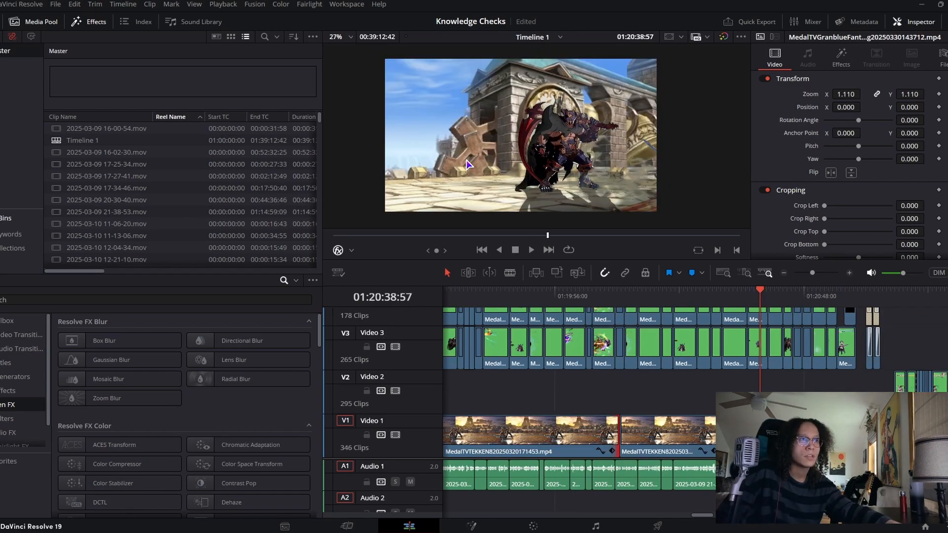
scroll(419, 170, "up", 3)
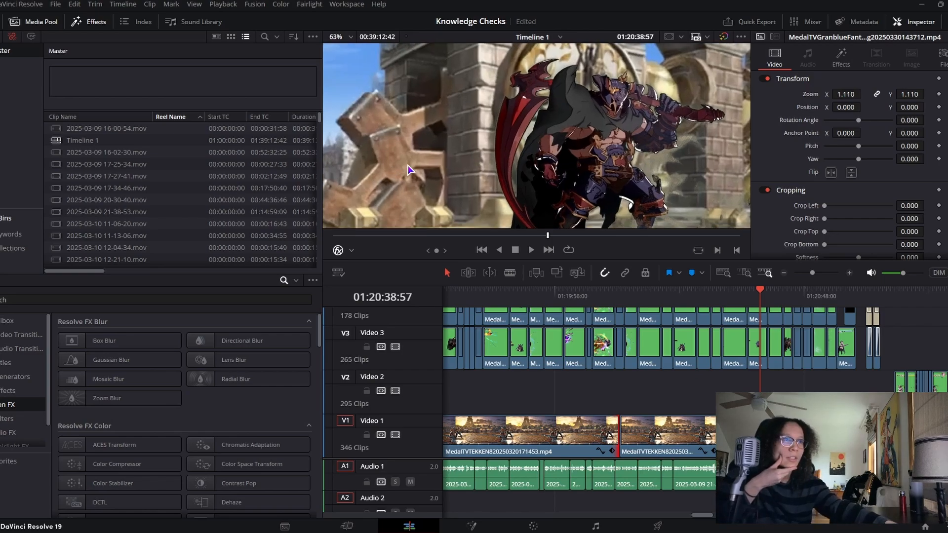
scroll(418, 188, "down", 2)
scroll(418, 190, "up", 1)
Move on to the pixel-art pier scene at 01:20:54:59 and examine how the fighters blend with the background characters
left_click_drag(699, 515, 706, 515)
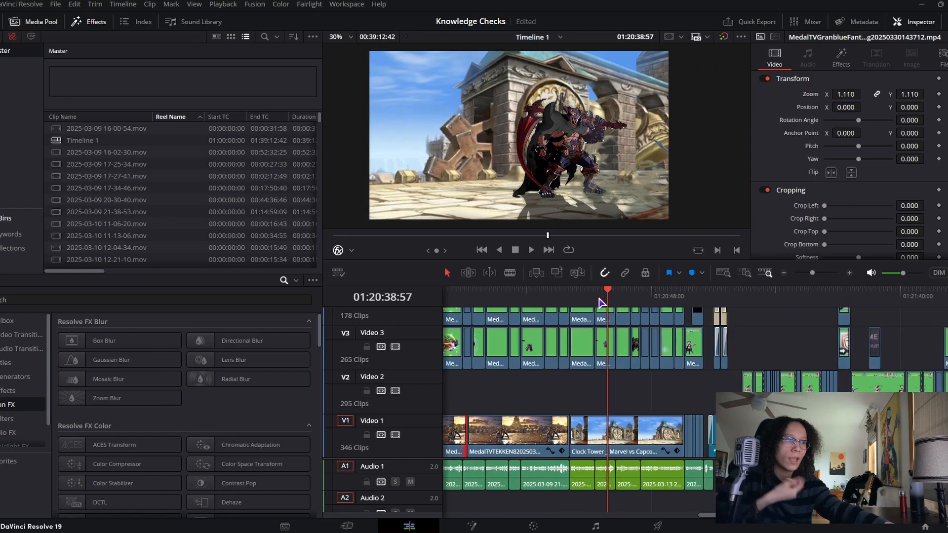
left_click_drag(608, 296, 685, 297)
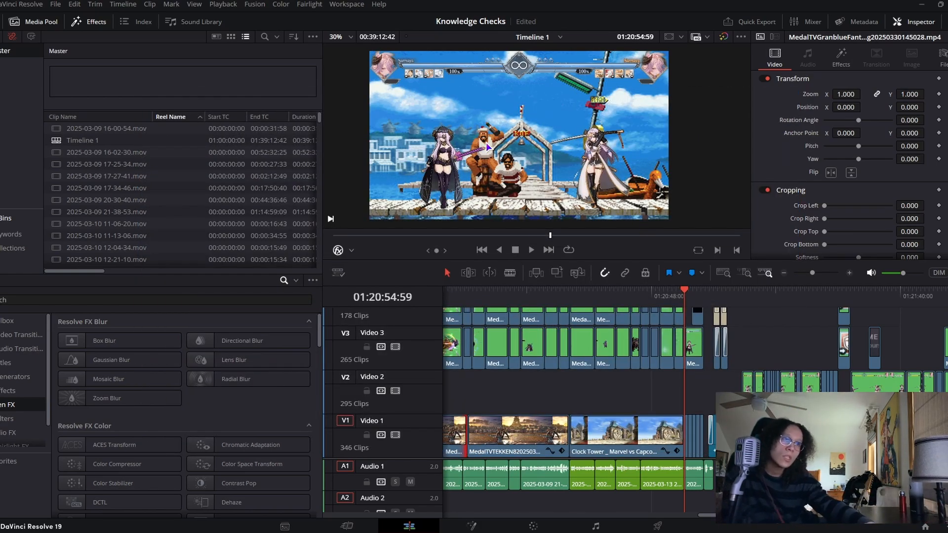
scroll(508, 156, "down", 1)
scroll(509, 156, "up", 1)
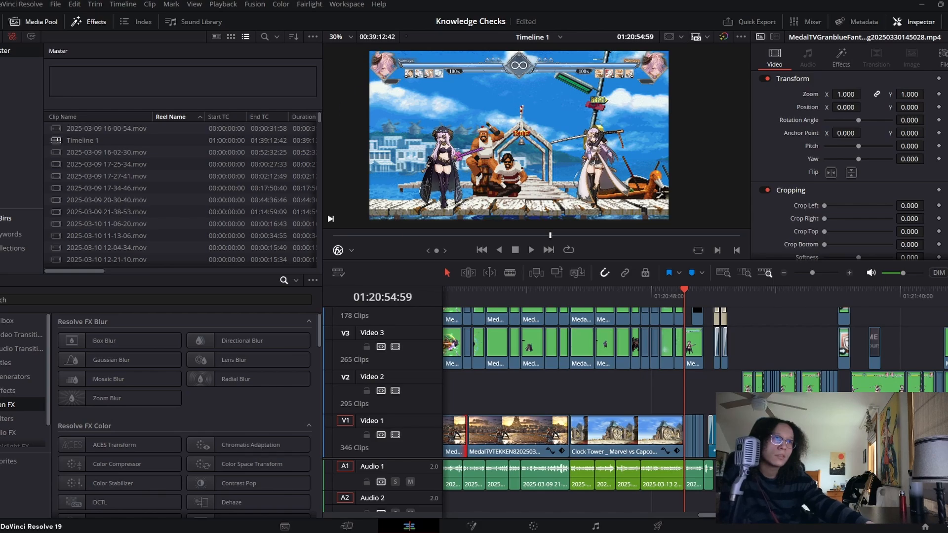
scroll(715, 321, "up", 3)
scroll(488, 165, "up", 5)
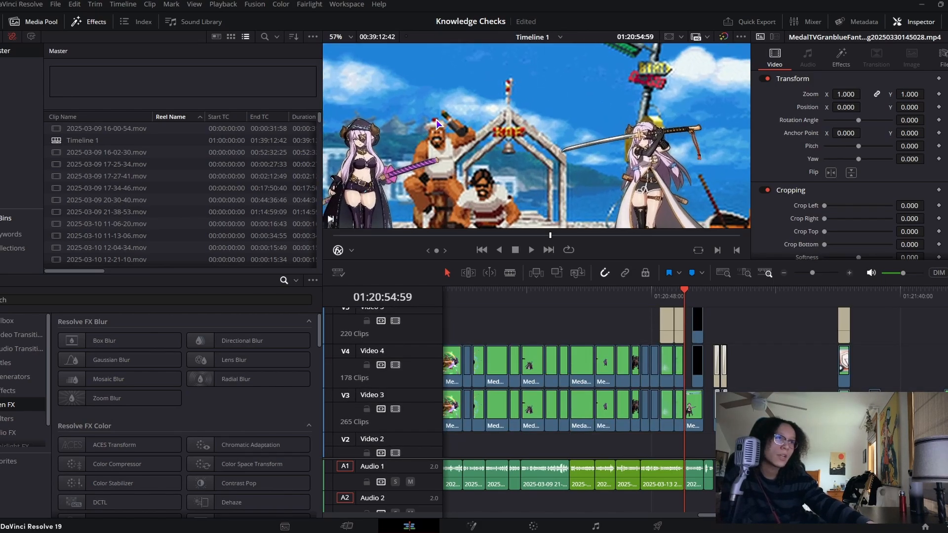
scroll(488, 165, "down", 6)
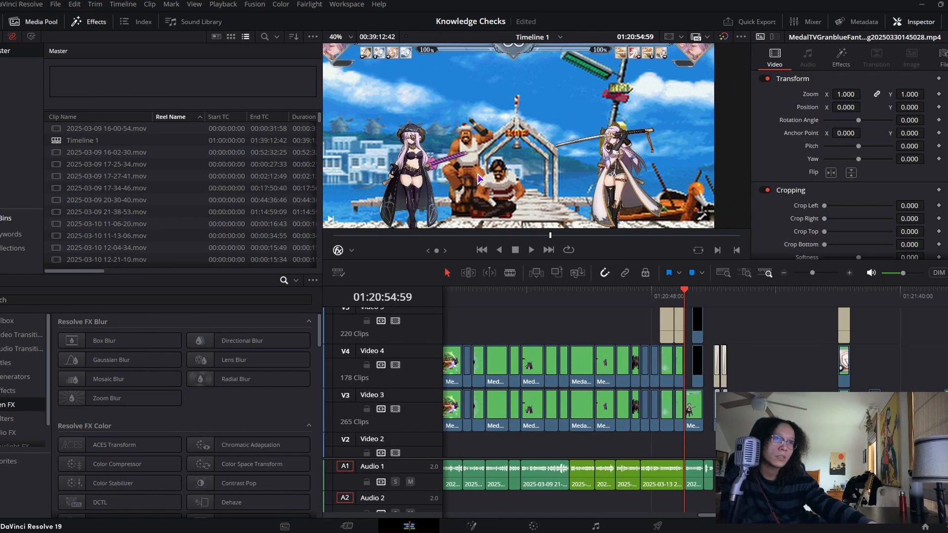
scroll(487, 180, "down", 1)
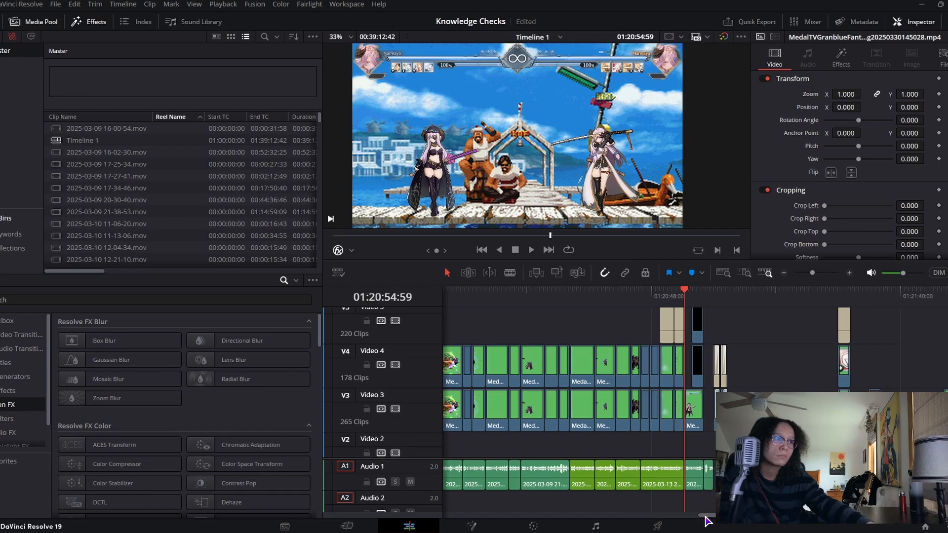
Jump to the version of the pier scene with the icon row at 01:21:11:38 and inspect its background
left_click_drag(705, 516, 709, 516)
left_click(682, 299)
left_click_drag(494, 185, 494, 174)
mouse_move(522, 143)
left_mouse_down()
mouse_move(537, 164)
mouse_move(516, 155)
mouse_move(524, 161)
left_mouse_up()
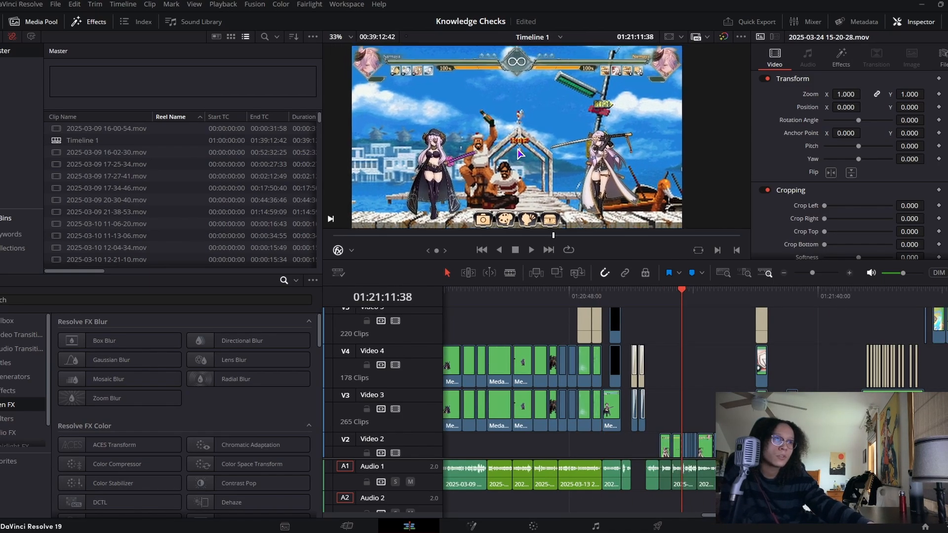
scroll(520, 154, "up", 2)
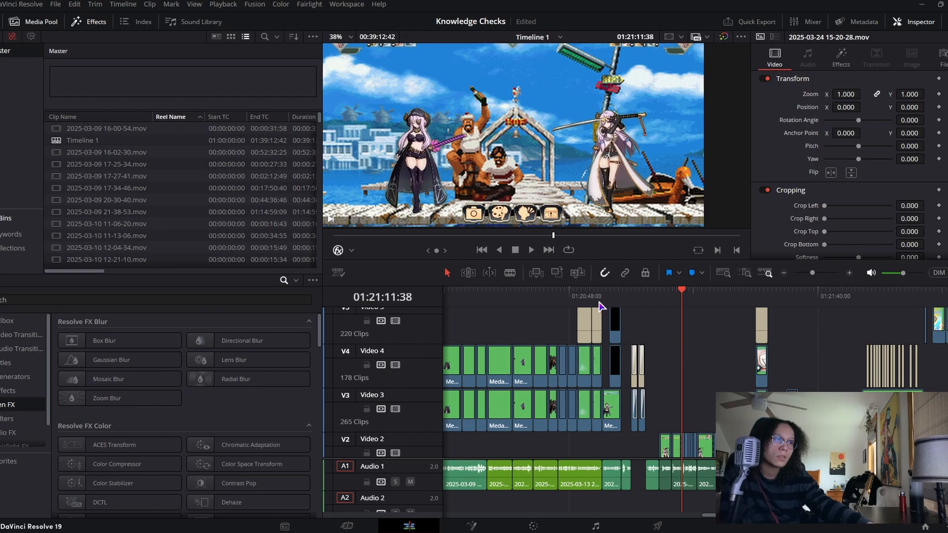
Scrub back and forth through the pier scene and on to the play-time overlay at 01:21:35:09
left_click_drag(601, 306, 671, 311)
scroll(517, 222, "down", 1)
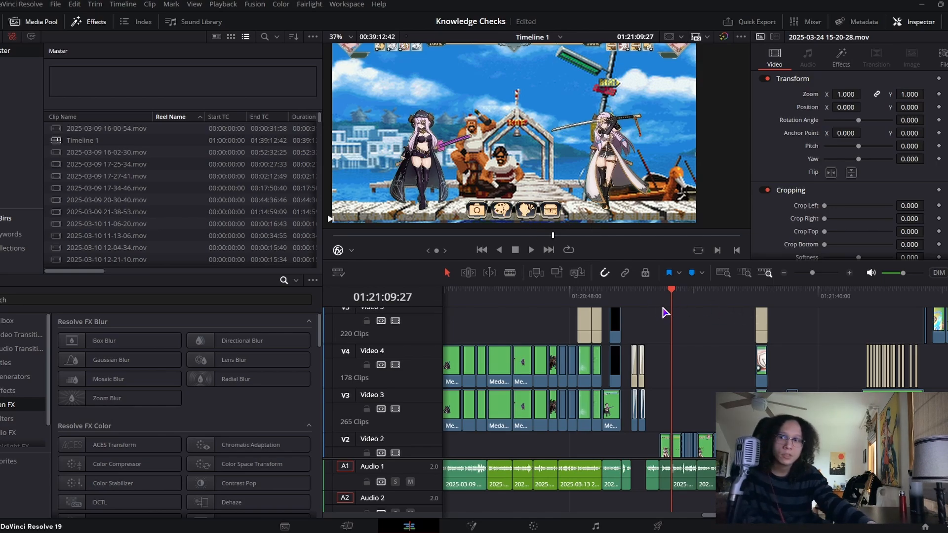
left_click_drag(665, 314, 548, 294)
left_click_drag(618, 296, 626, 306)
left_click_drag(635, 314, 759, 314)
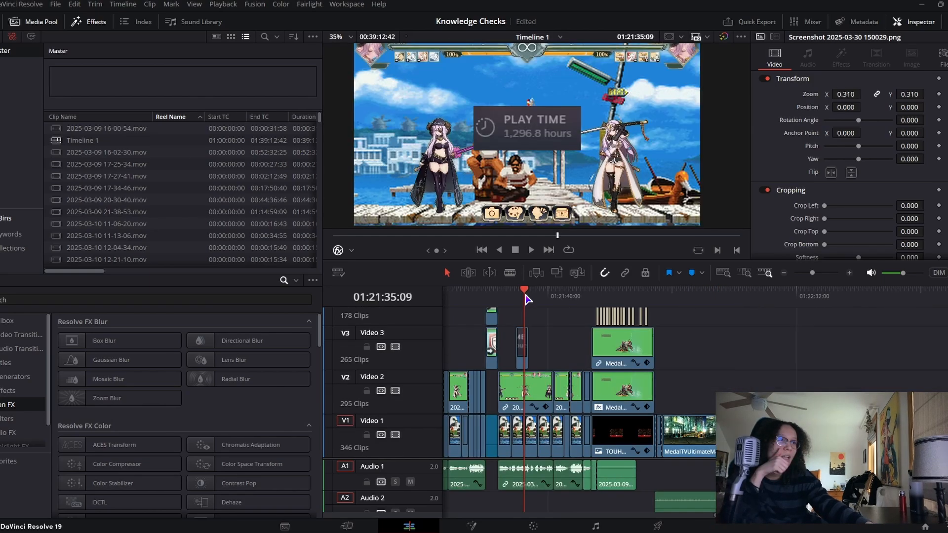
mouse_move(528, 302)
left_mouse_down()
mouse_move(516, 303)
mouse_move(567, 305)
mouse_move(533, 302)
left_mouse_up()
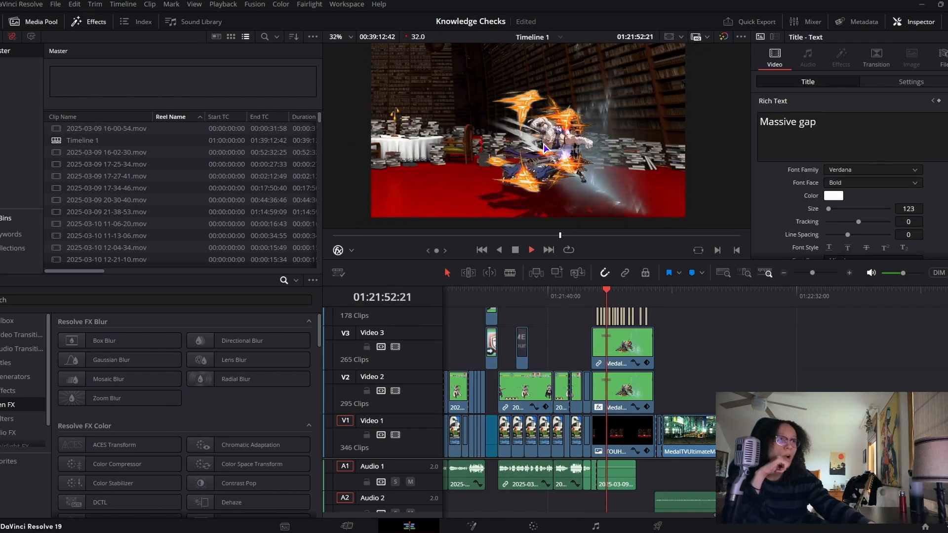
Pause in the library scene at 01:21:53:27 and select the TOUHOU 2ND STAGE.png background clip on Video 1
key("space")
left_click(635, 450)
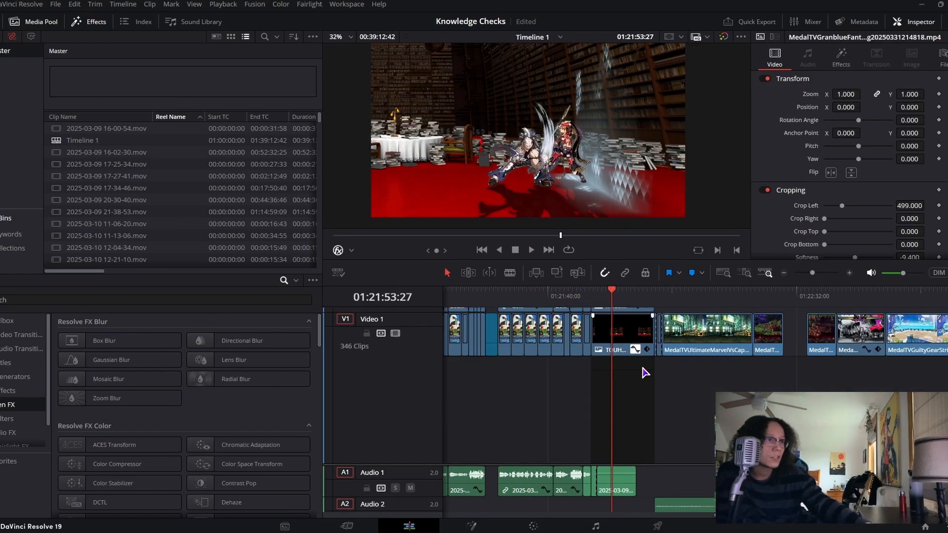
left_click(636, 350)
Inspect the enlarged library background up close, covering the dark bookshelves, the book piles and the area behind the fighters
scroll(517, 135, "up", 10)
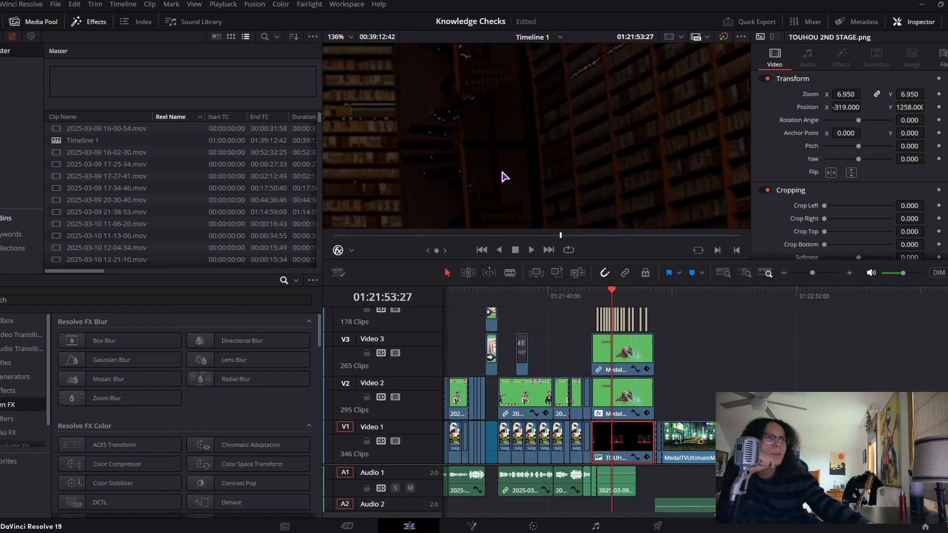
left_click_drag(439, 101, 415, 101)
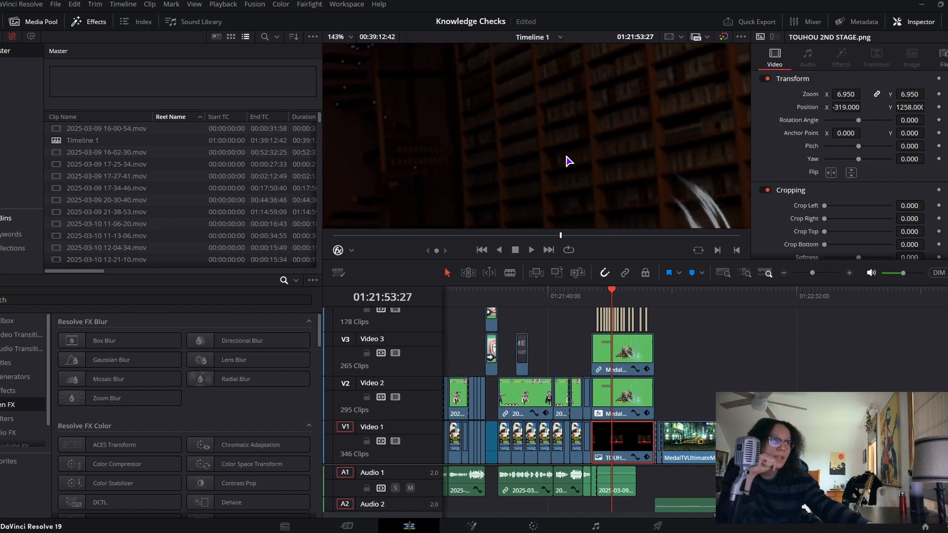
left_click_drag(398, 126, 530, 133)
left_click_drag(360, 133, 384, 80)
scroll(545, 146, "down", 5)
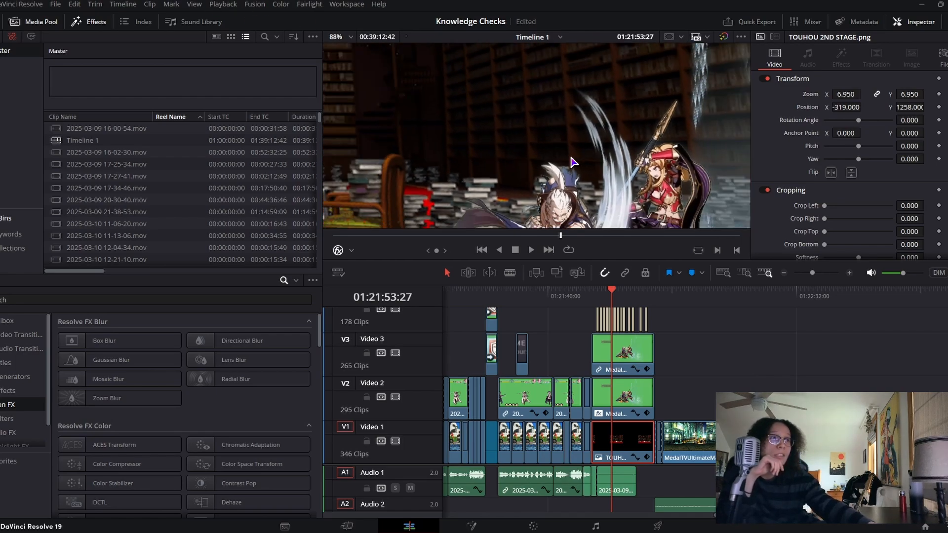
scroll(531, 193, "down", 1)
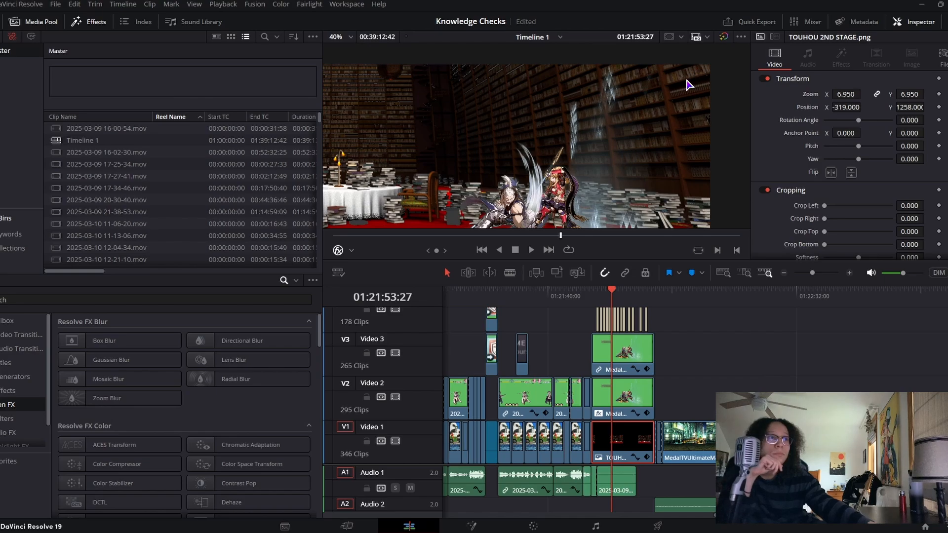
scroll(542, 147, "down", 3)
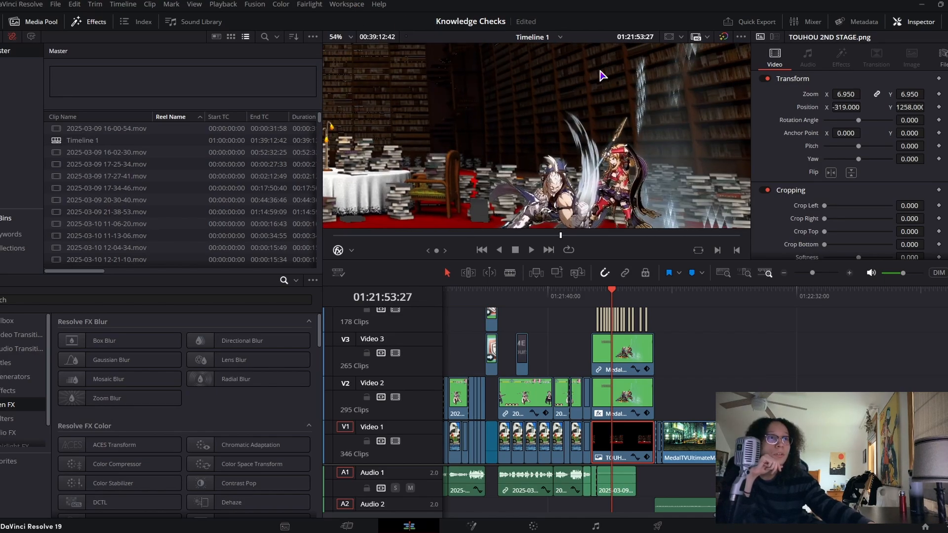
scroll(509, 154, "up", 5)
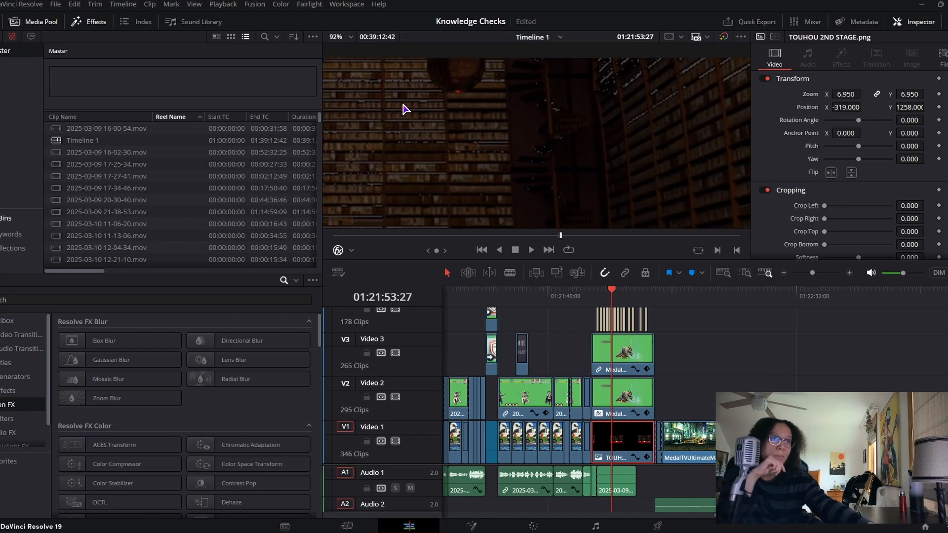
scroll(513, 117, "down", 2)
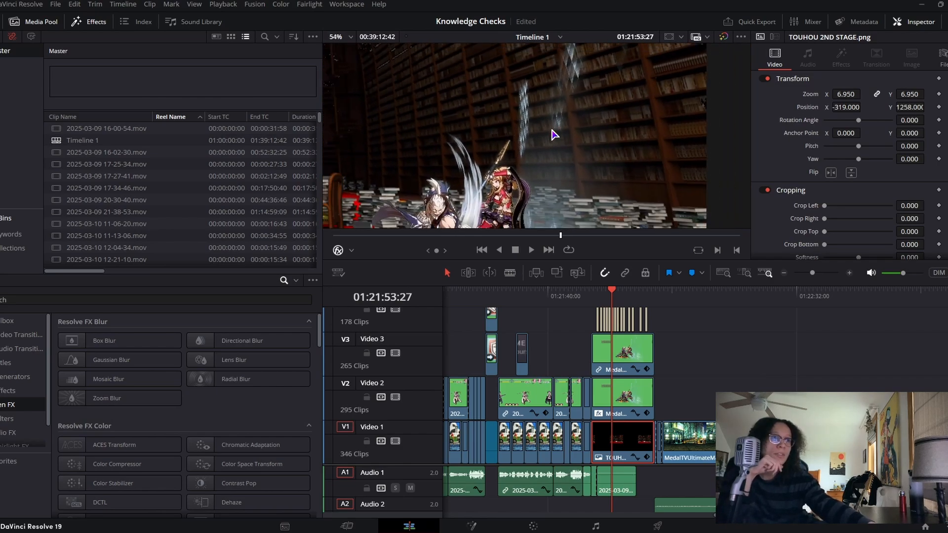
scroll(677, 213, "down", 1)
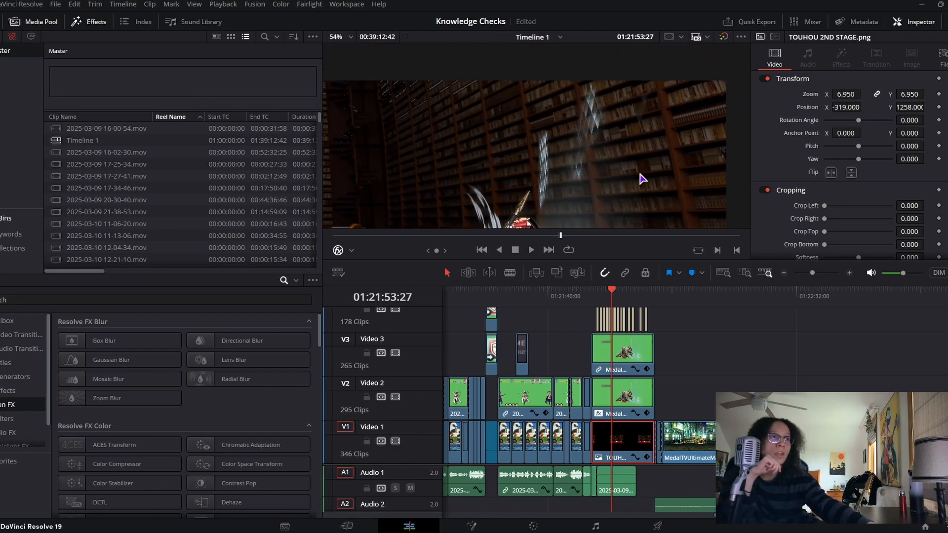
scroll(637, 142, "down", 1)
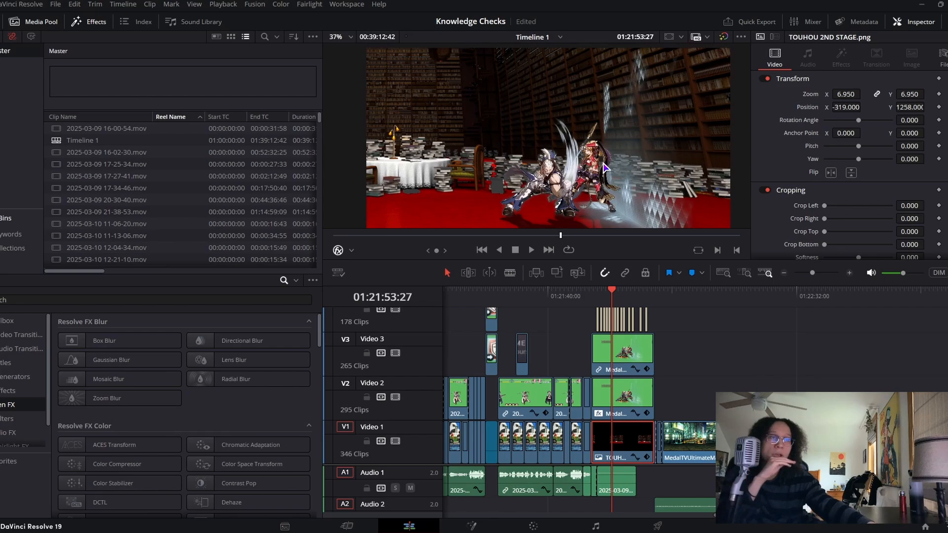
Compare the two fighters with the library stage around them, examining the bookcase behind the lamp at close range
left_click_drag(605, 168, 572, 155)
scroll(361, 108, "up", 5)
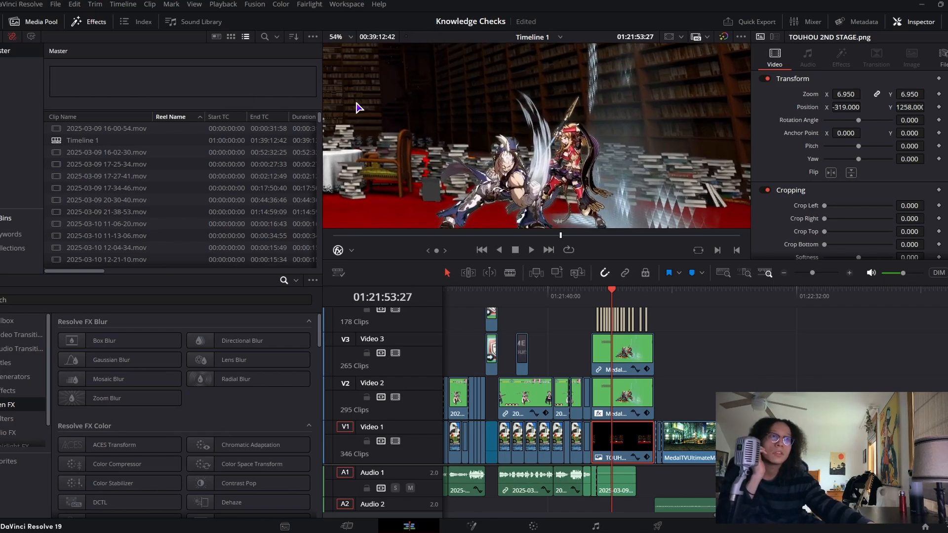
scroll(394, 133, "up", 2)
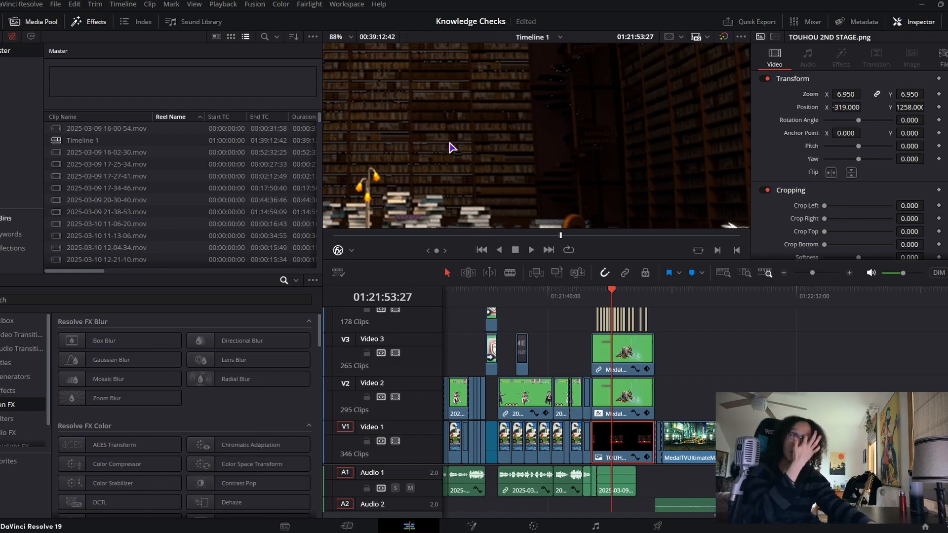
scroll(501, 152, "down", 5)
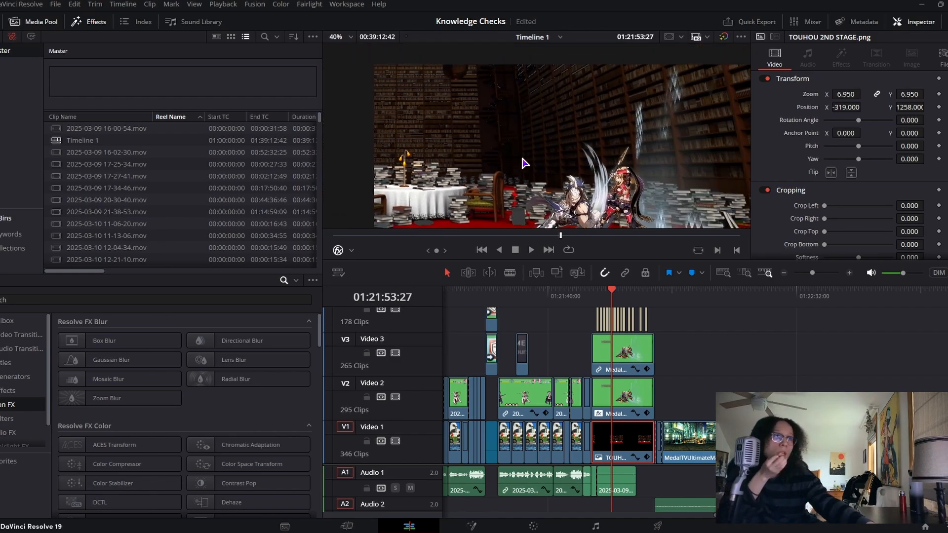
left_click_drag(525, 163, 466, 147)
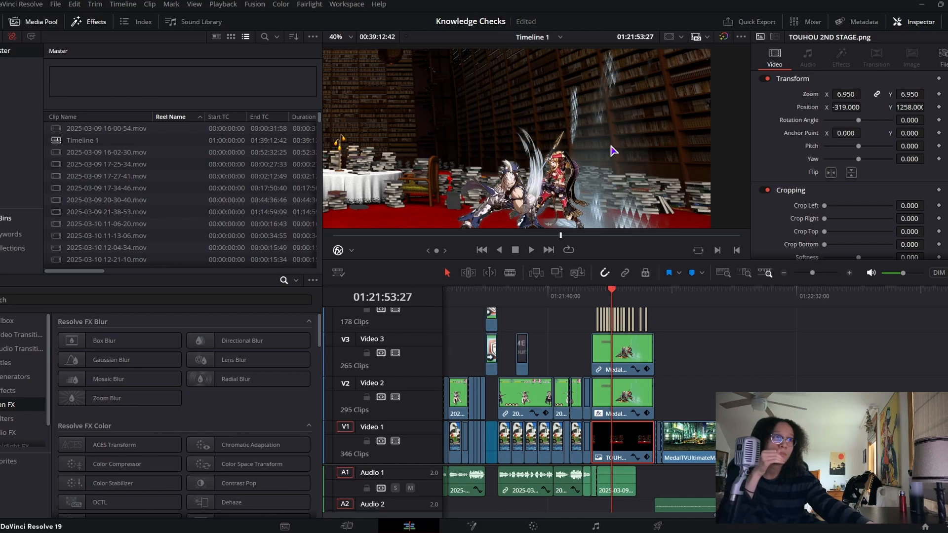
scroll(351, 113, "up", 3)
left_click_drag(351, 113, 495, 137)
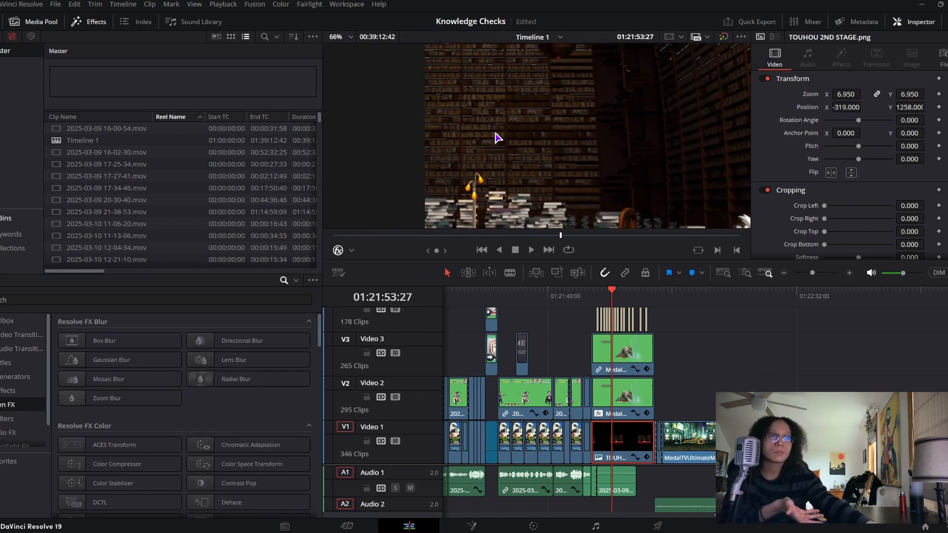
scroll(518, 151, "up", 2)
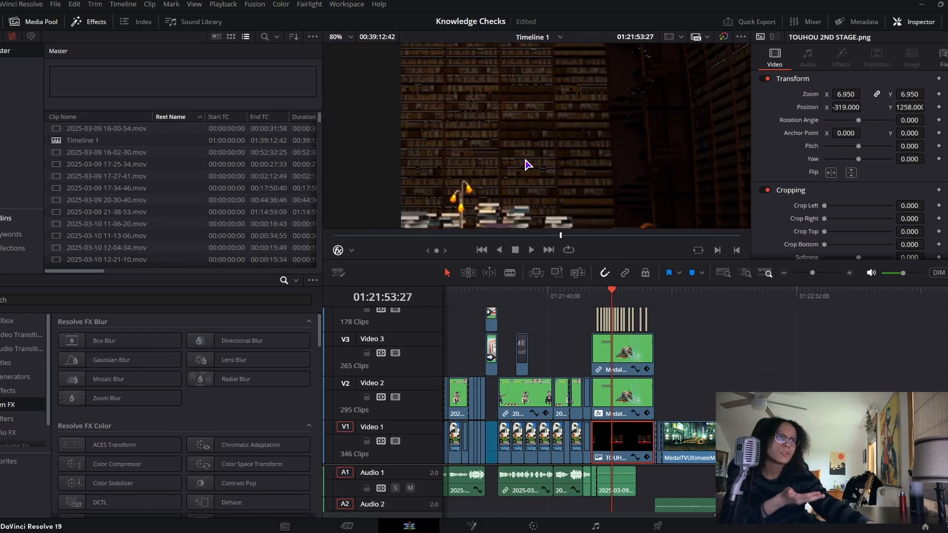
scroll(527, 165, "down", 4)
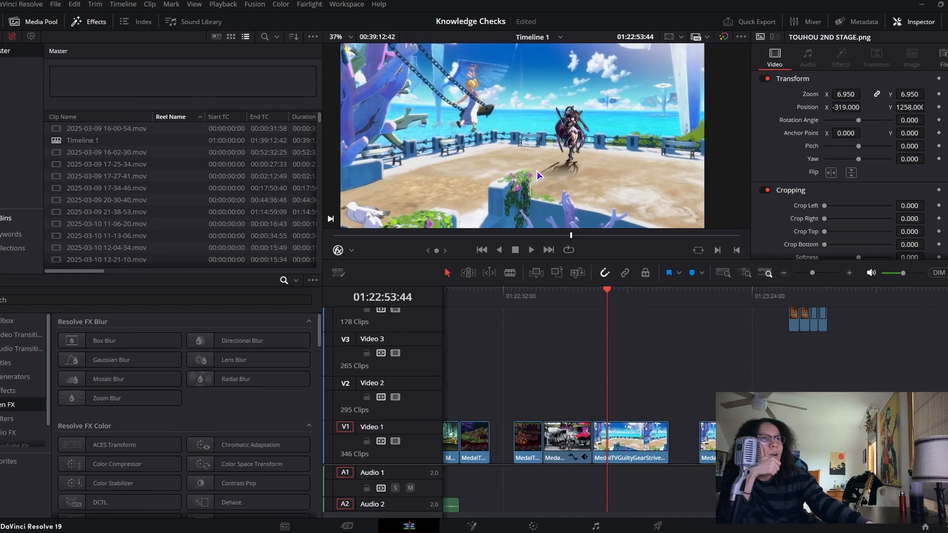
Move on to the shallow-water scene at 01:24:14:08, select the reflection clip on Video 6 and review its transform and composite settings
scroll(538, 172, "down", 1)
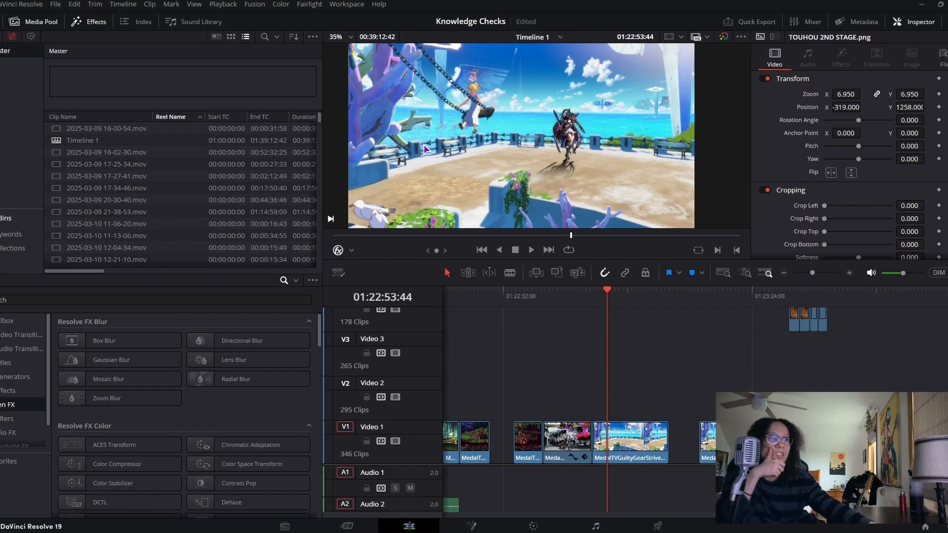
left_click_drag(630, 311, 699, 297)
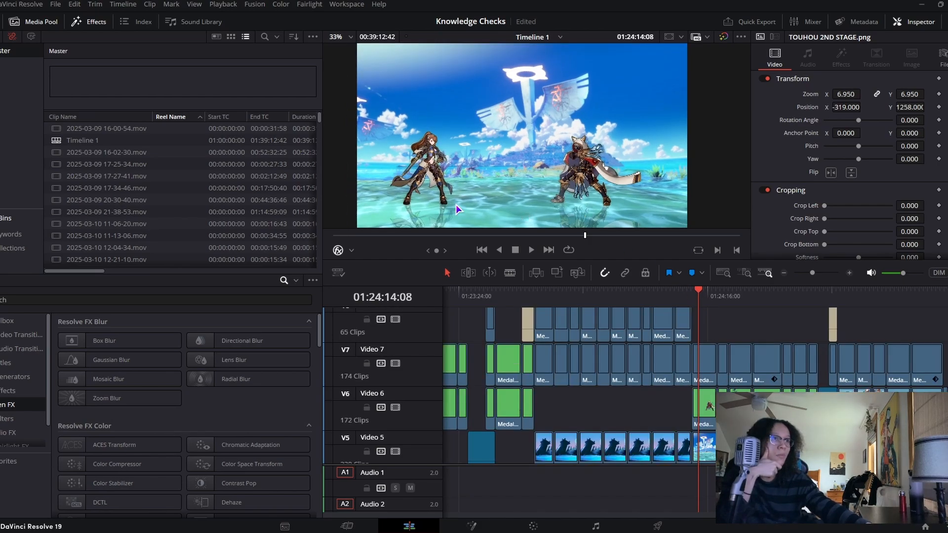
left_click(693, 398)
left_click(708, 408)
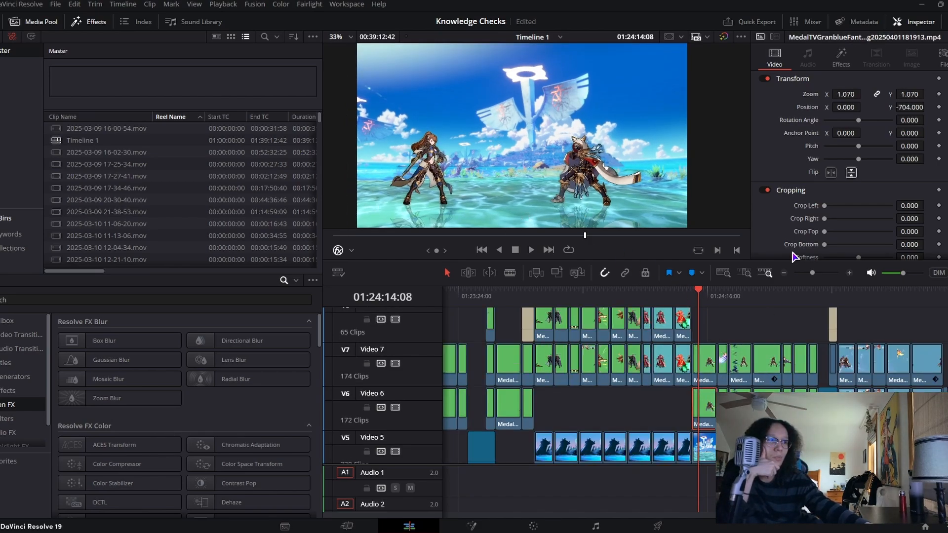
scroll(794, 257, "down", 3)
scroll(849, 210, "down", 3)
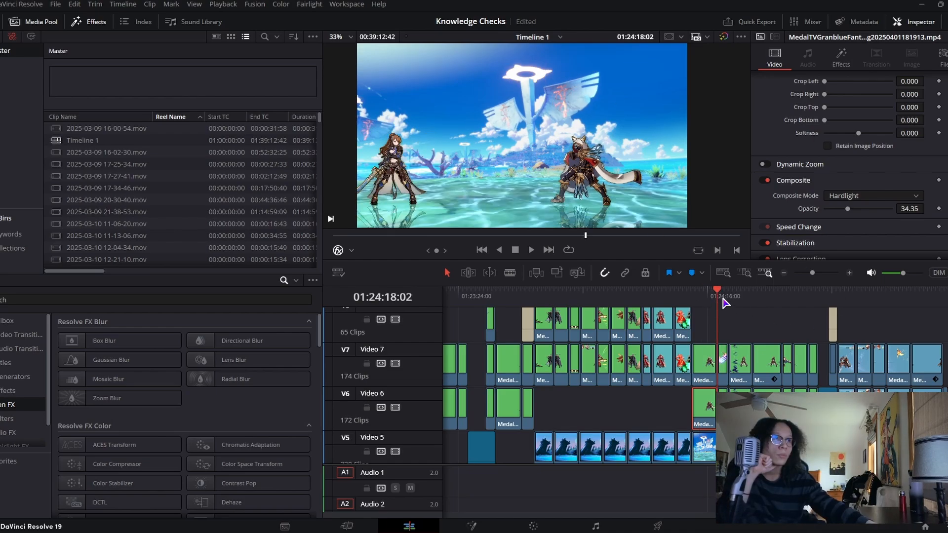
Scrub ahead to the rainy night scene at 01:25:40:10 and play it briefly to check the animated background
left_click_drag(722, 298, 829, 320)
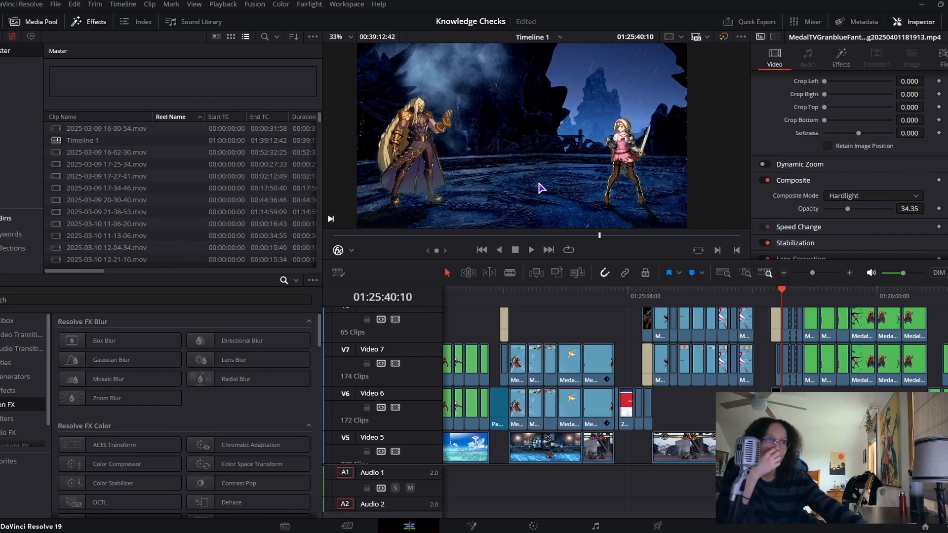
scroll(538, 169, "down", 1)
scroll(515, 183, "up", 1)
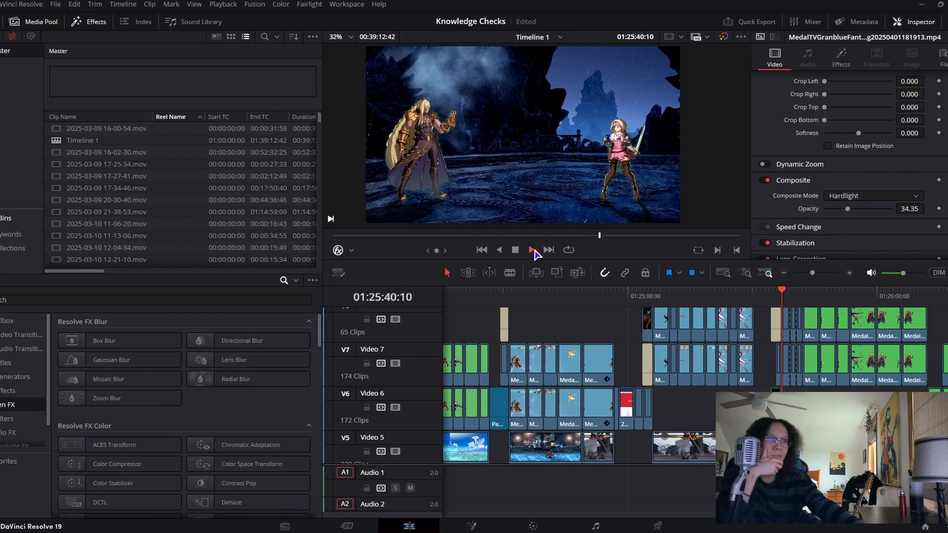
left_click(532, 250)
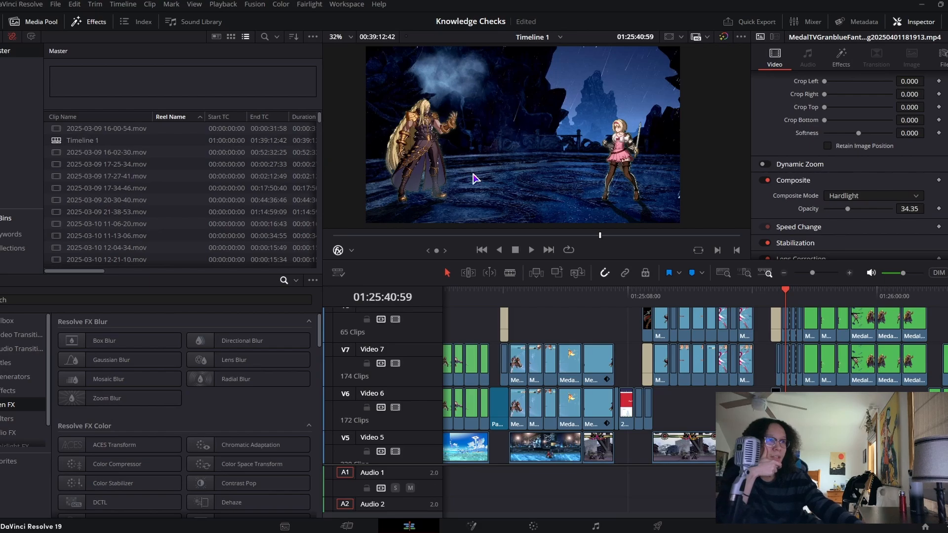
Go back to the blossom-tree scene at 01:24:09:04, then scrub forward to the night city scene at 01:24:48:36
scroll(769, 524, "right", 3)
scroll(525, 345, "left", 7)
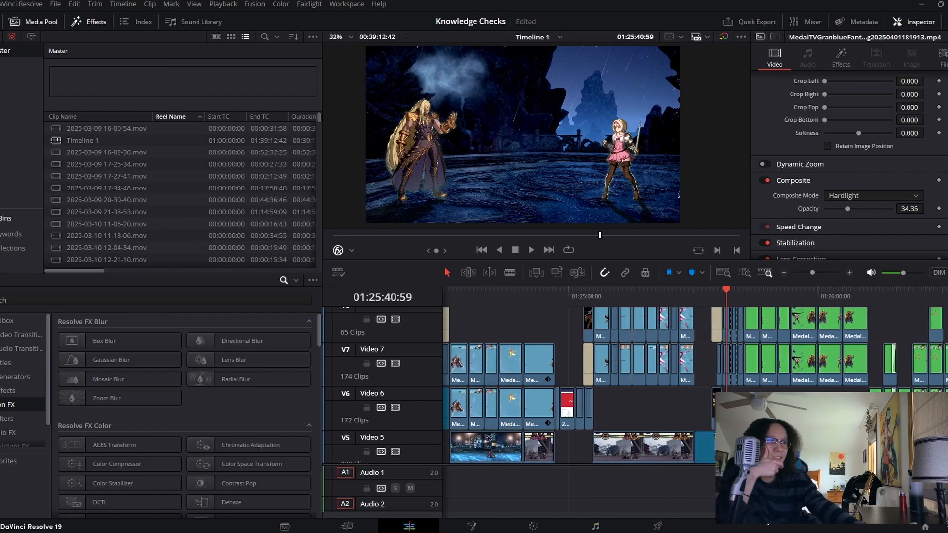
left_click_drag(495, 297, 451, 297)
mouse_move(812, 274)
left_mouse_down()
mouse_move(768, 295)
mouse_move(801, 273)
left_mouse_up()
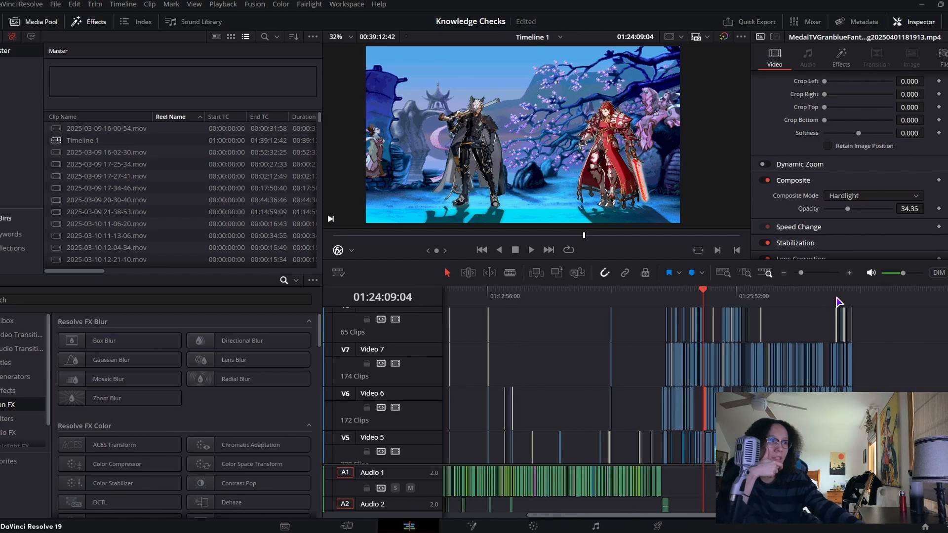
mouse_move(863, 297)
left_mouse_down()
mouse_move(677, 295)
mouse_move(779, 306)
mouse_move(876, 295)
left_mouse_up()
left_click(814, 274)
left_click(813, 273)
left_click_drag(703, 292, 823, 290)
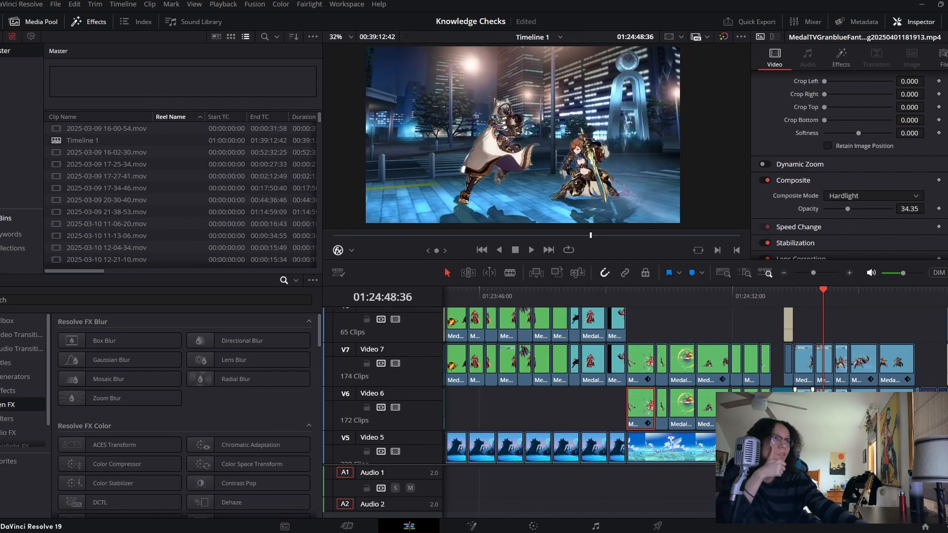
Advance to the rainy night scene at 01:26:05:18 and inspect how the fighters blend with the dark background
scroll(592, 303, "right", 5)
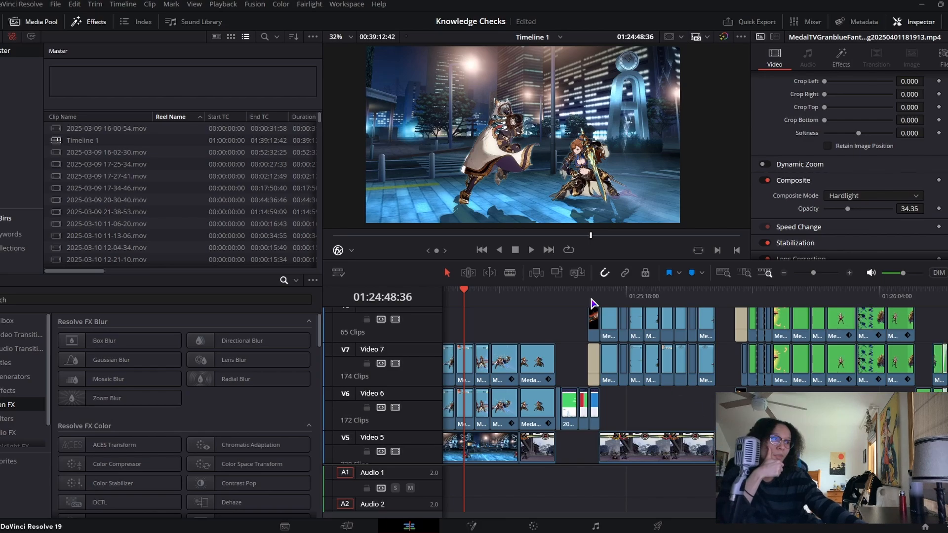
left_click_drag(503, 301, 869, 296)
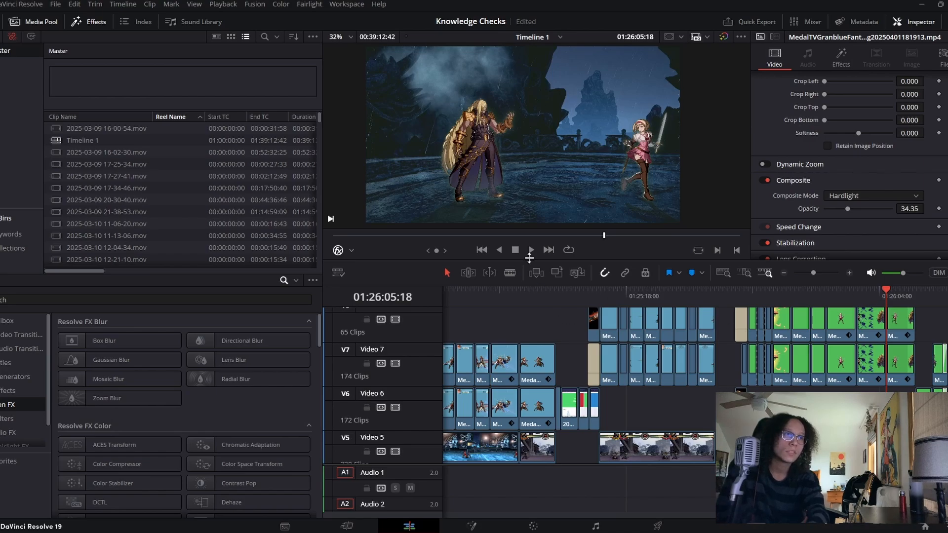
scroll(535, 144, "down", 2)
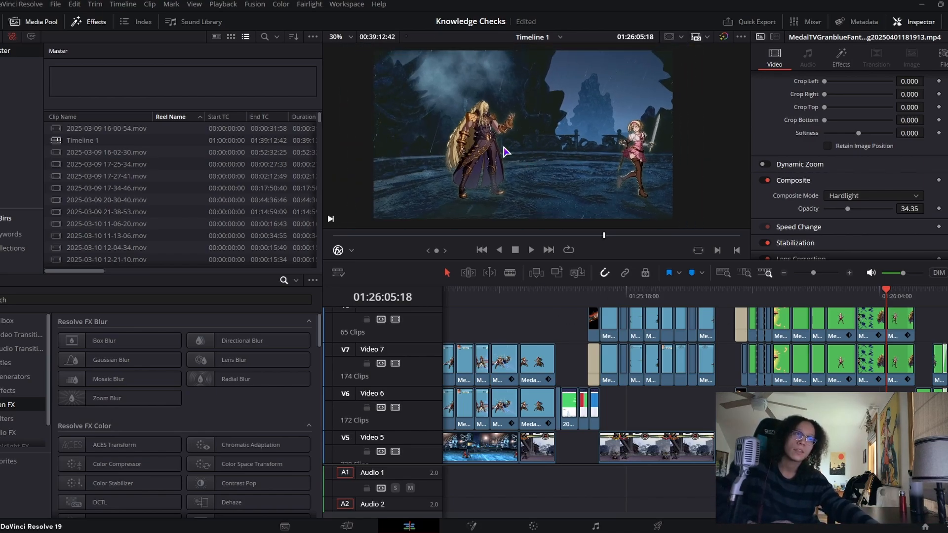
scroll(503, 149, "up", 3)
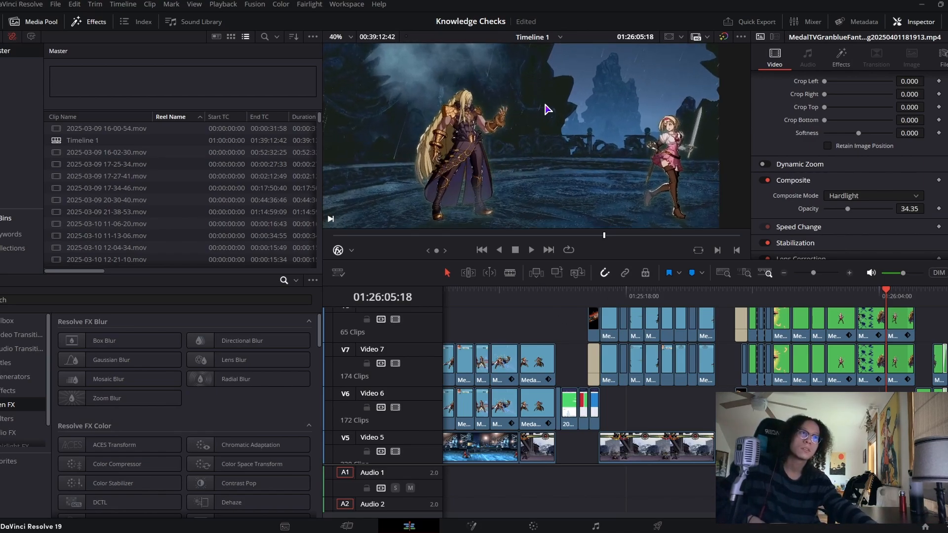
scroll(516, 118, "down", 3)
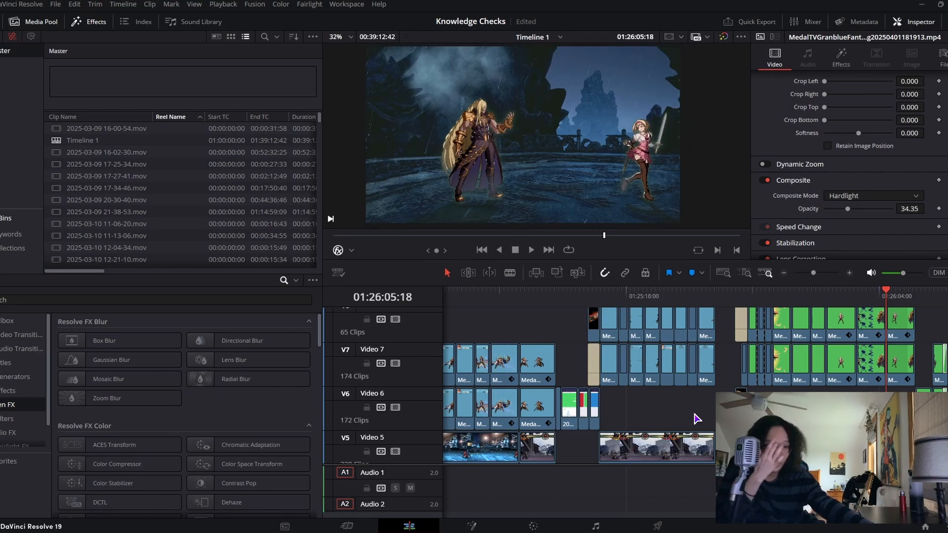
Scrub forward from the rainy night scene through the flooded courtyard at 01:26:20:20 to the grassy ruins scene at 01:26:41:44
left_click_drag(758, 515, 776, 517)
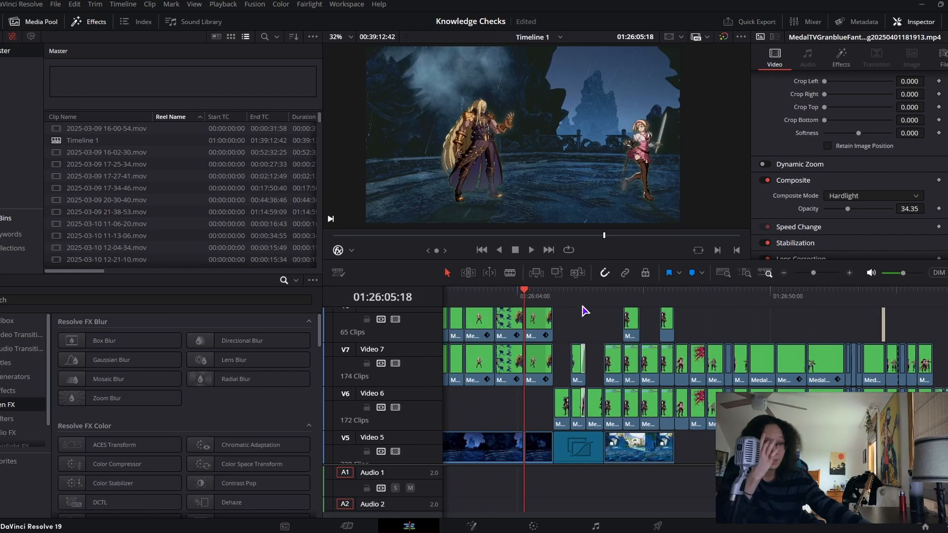
left_click(531, 250)
left_click_drag(527, 296, 606, 296)
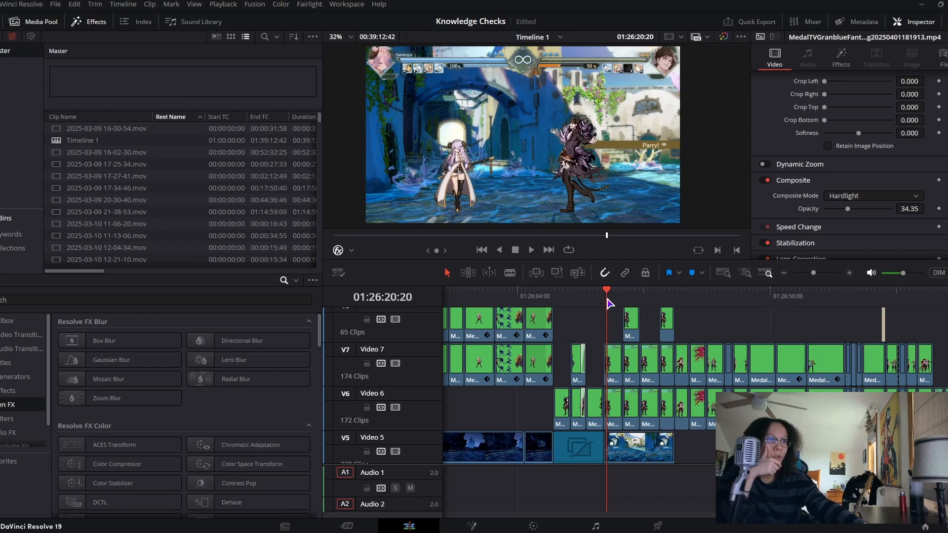
left_click_drag(608, 302, 511, 313)
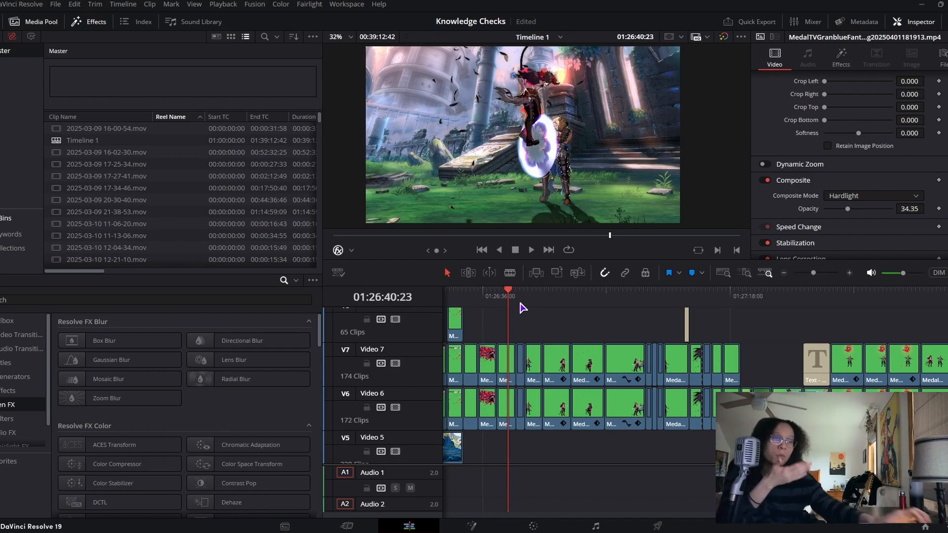
left_click(519, 303)
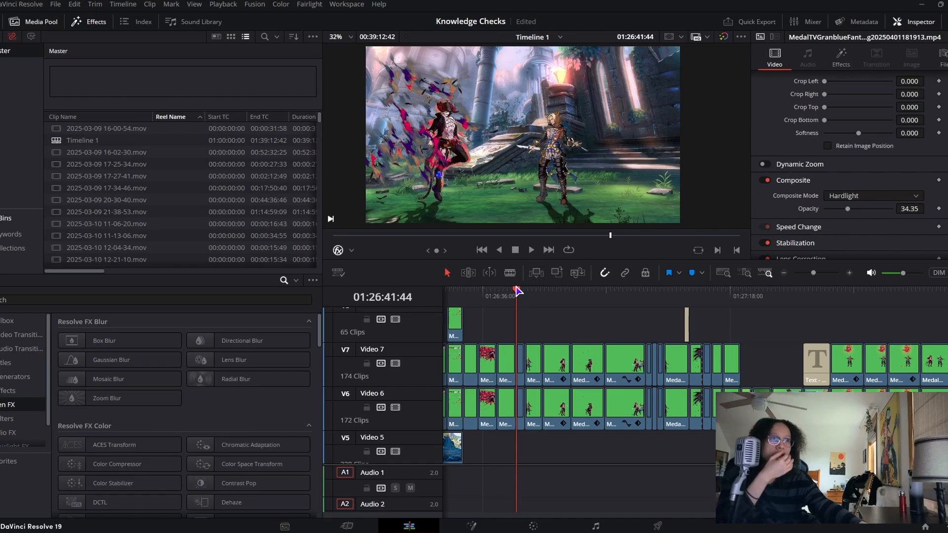
Scrub on to the character close-up around 01:27:22:46, view the shot and stop playback at 01:27:21:53
left_click_drag(524, 295, 772, 291)
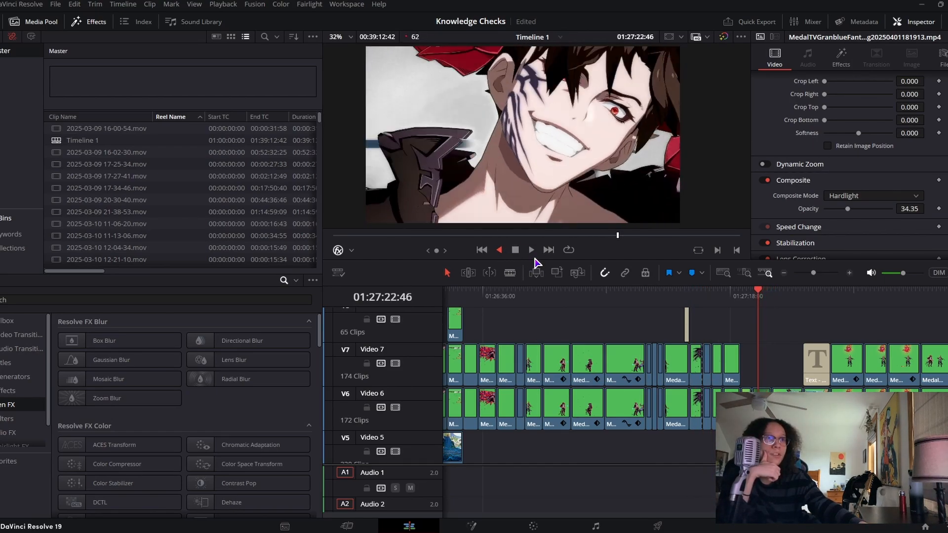
left_click(515, 250)
scroll(628, 330, "right", 5)
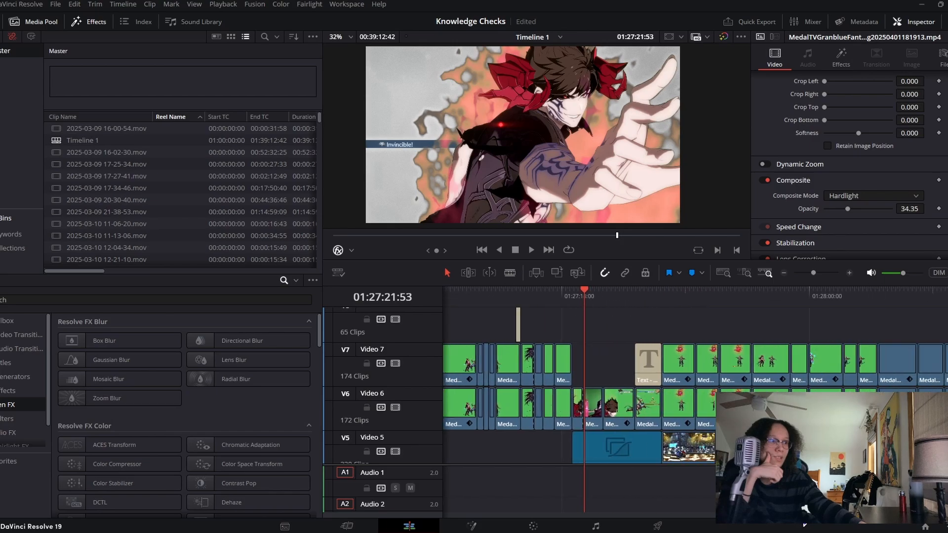
Move on to the moonlit city scene at 01:28:25:56, enlarge its clips in the timeline and review the frame at 01:28:25:46
left_click(622, 295)
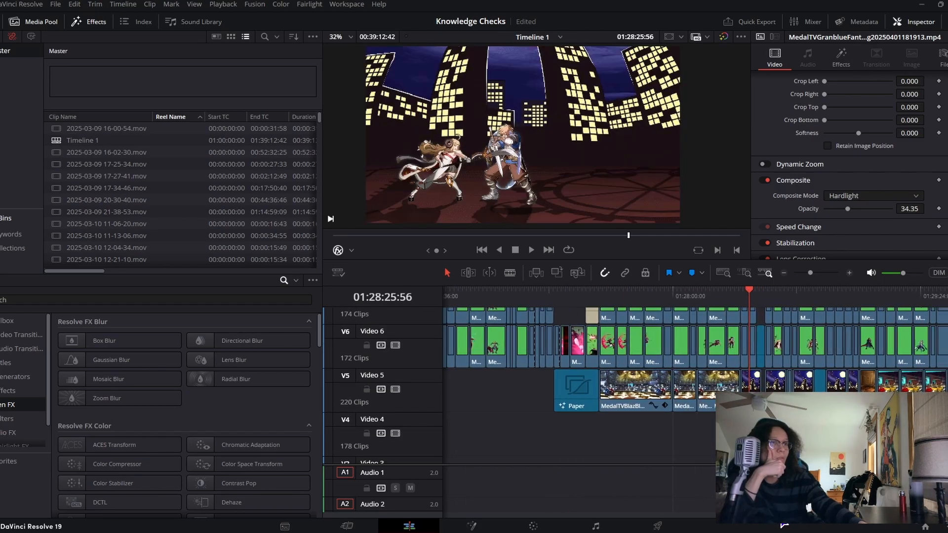
left_click_drag(781, 521, 785, 523)
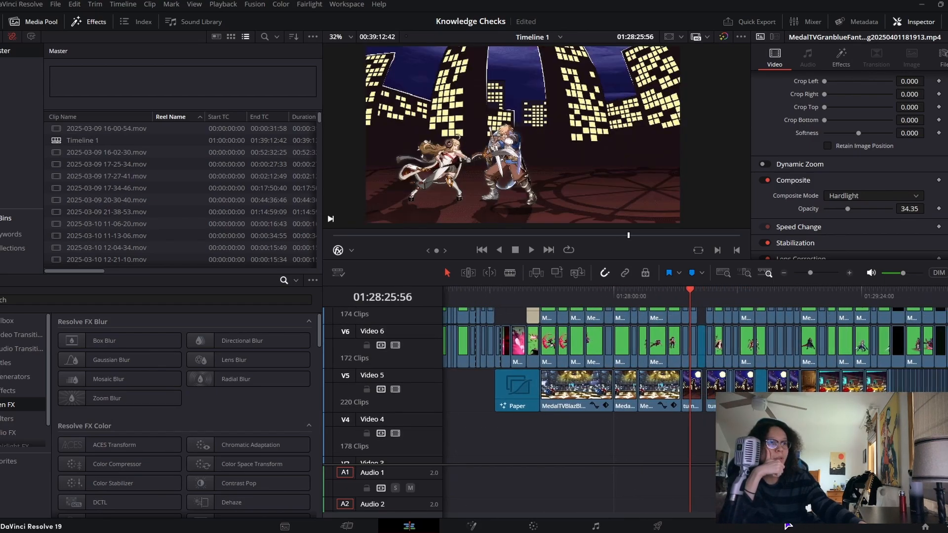
left_click(823, 273)
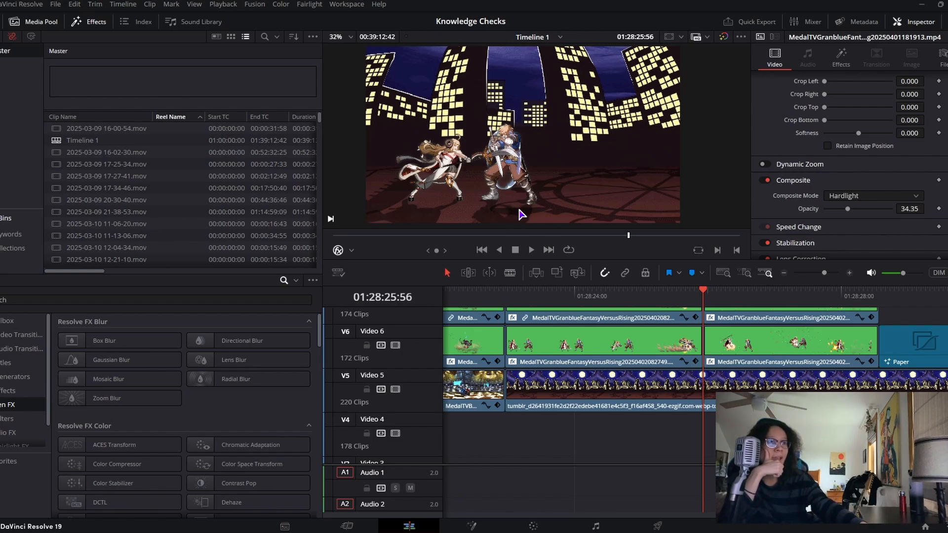
mouse_move(696, 303)
left_mouse_down()
mouse_move(724, 304)
mouse_move(570, 309)
mouse_move(763, 310)
mouse_move(692, 309)
left_mouse_up()
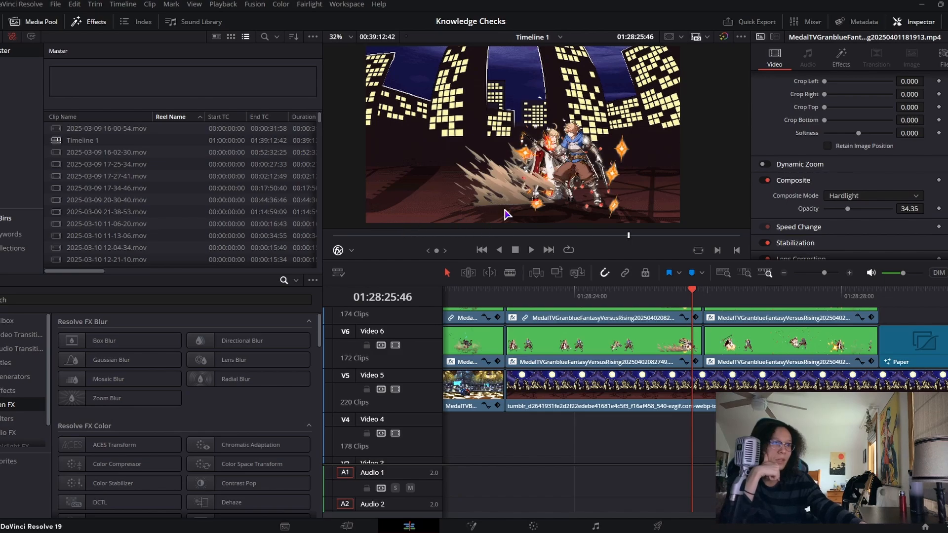
Inspect how the fighters are placed in the mansion staircase background at 01:29:03:24, viewing the frame up close
scroll(542, 210, "down", 1)
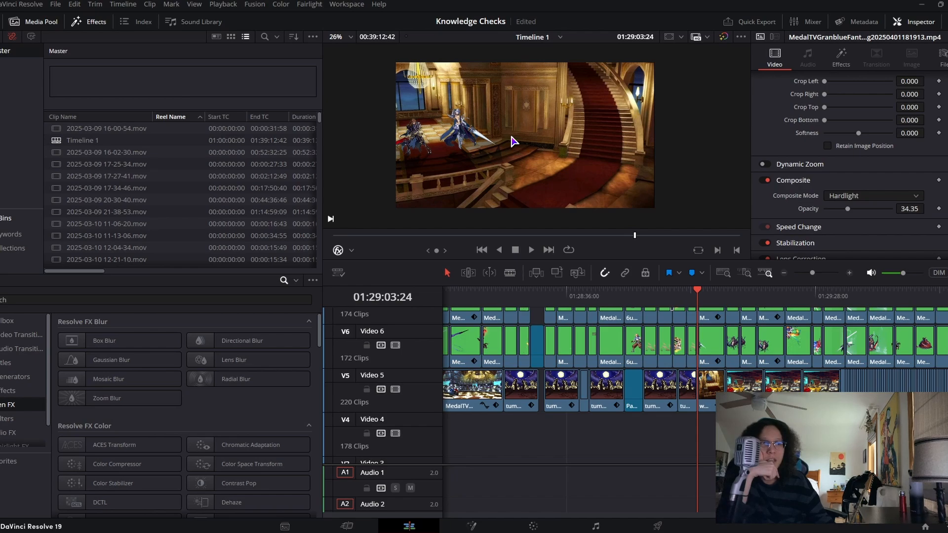
scroll(512, 146, "up", 4)
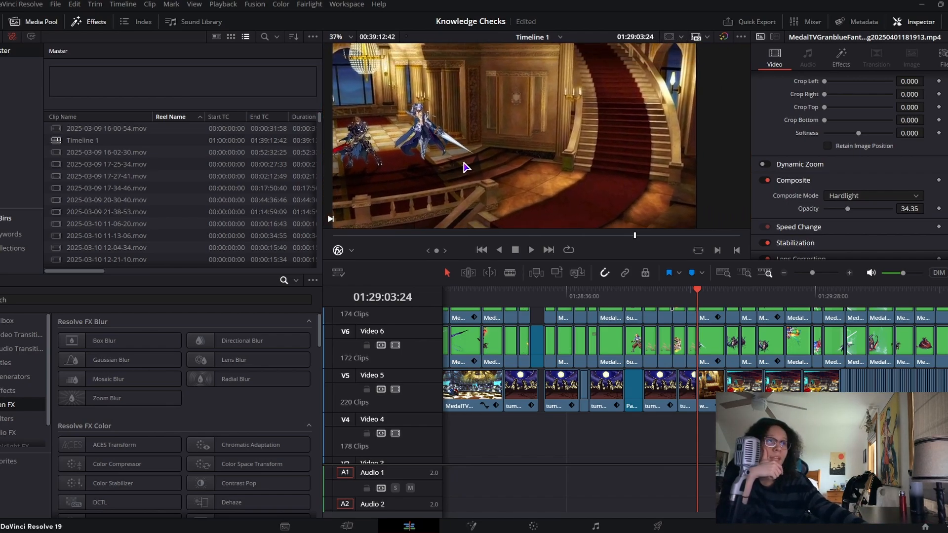
scroll(477, 158, "down", 2)
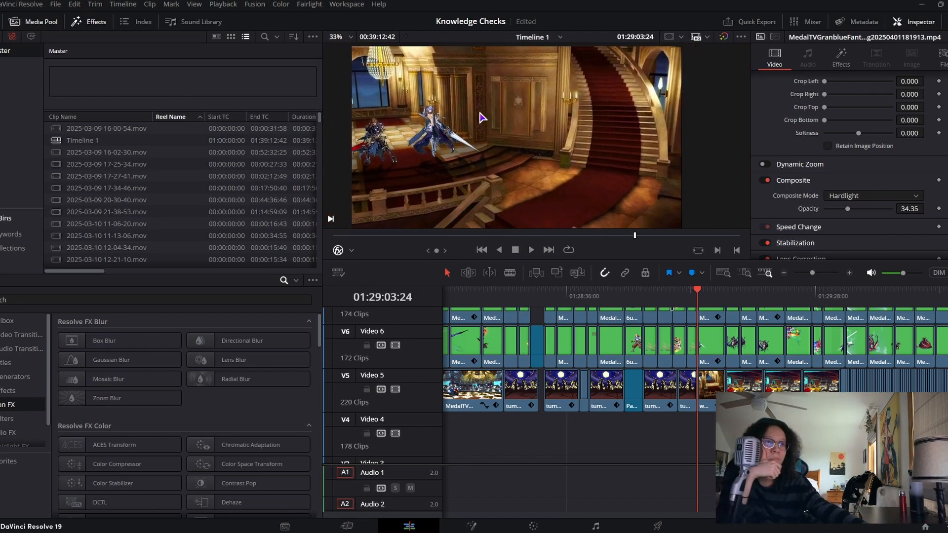
scroll(533, 136, "down", 1)
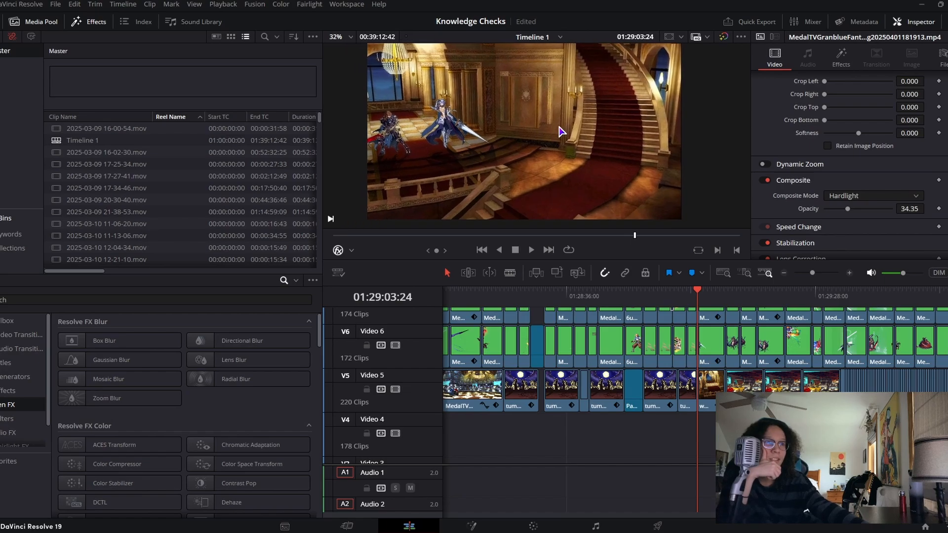
scroll(573, 176, "up", 1)
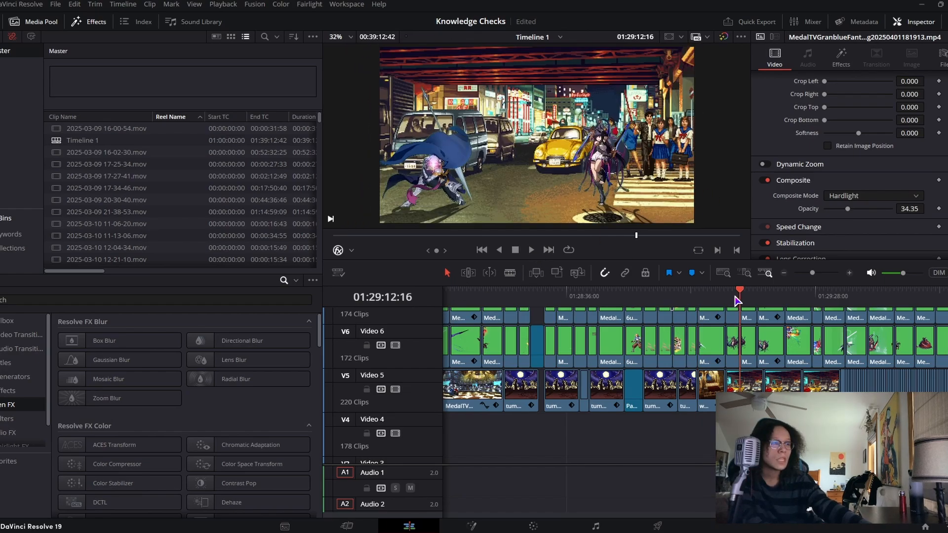
Scrub and play through the neon street scene up to 01:29:25:29, and return to 01:29:17:19 to review its animated GIF background
left_click_drag(736, 296, 804, 332)
key("space")
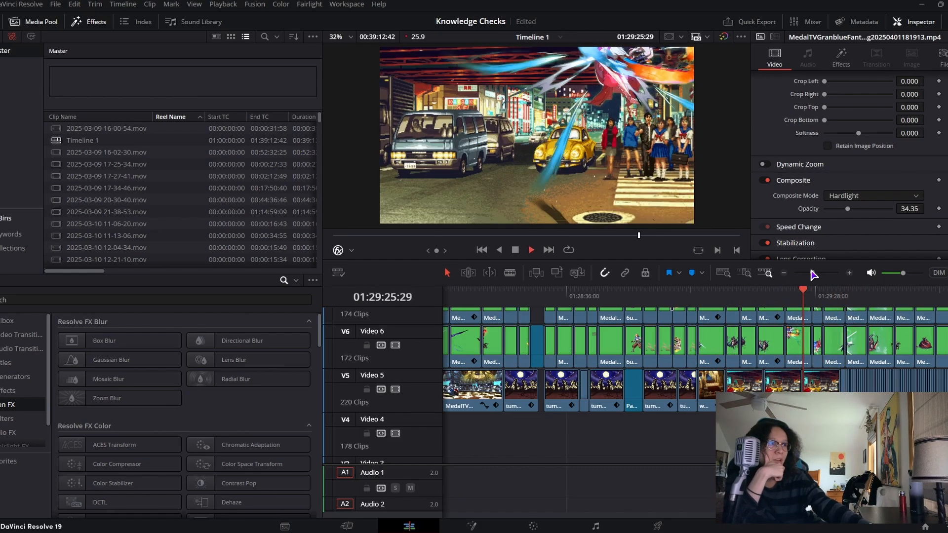
mouse_move(813, 274)
left_mouse_down()
mouse_move(810, 282)
mouse_move(816, 276)
left_mouse_up()
left_click_drag(663, 298, 618, 301)
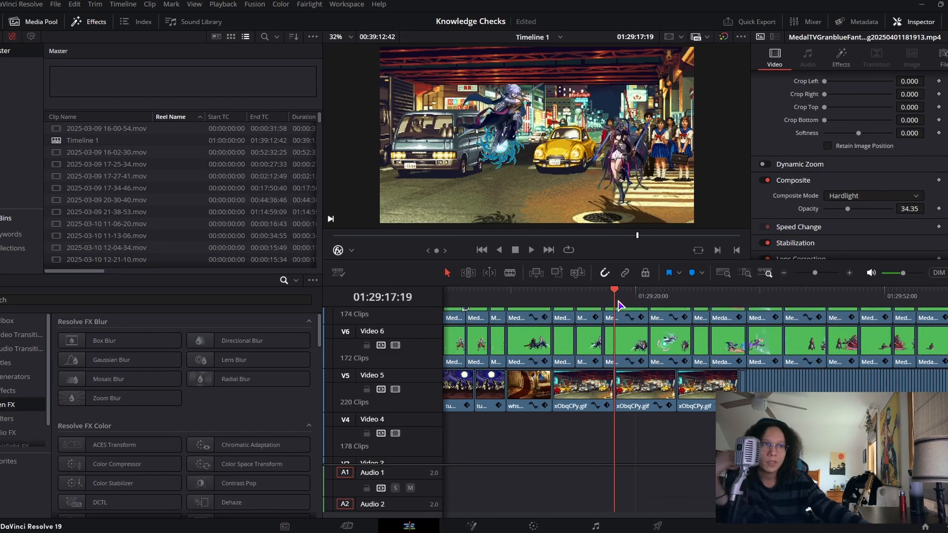
key("space")
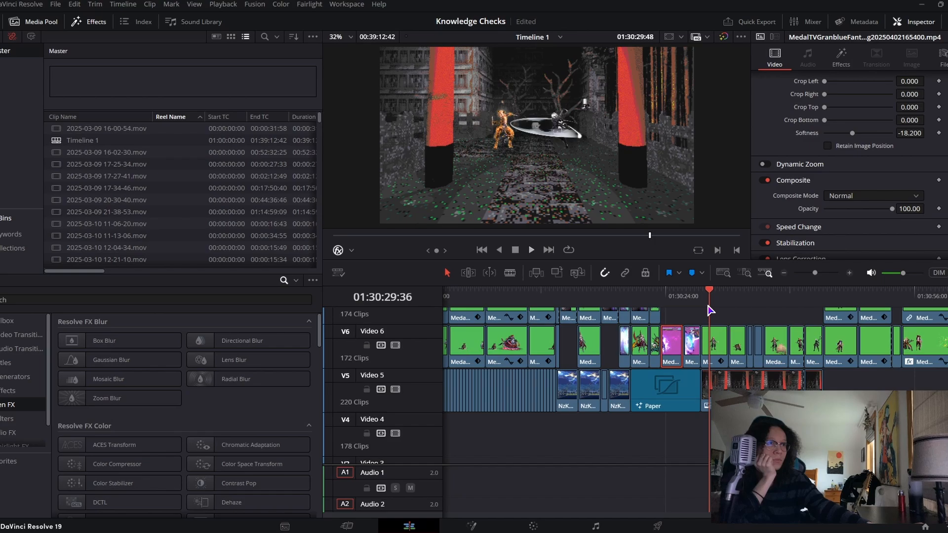
Play the red-pillar scene from 01:30:28:07, and scrub through the harbour fireworks scene around 01:31:13:46
left_click_drag(709, 305, 697, 306)
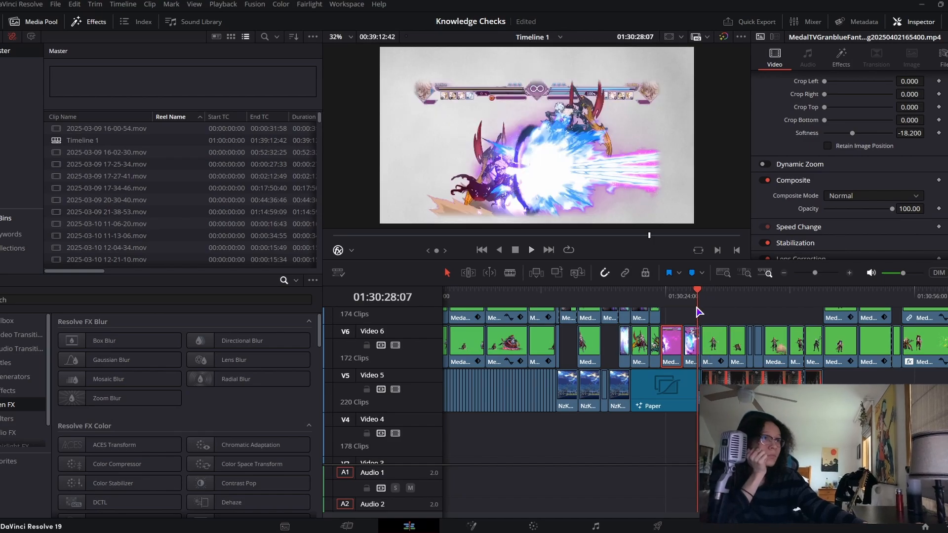
key("space")
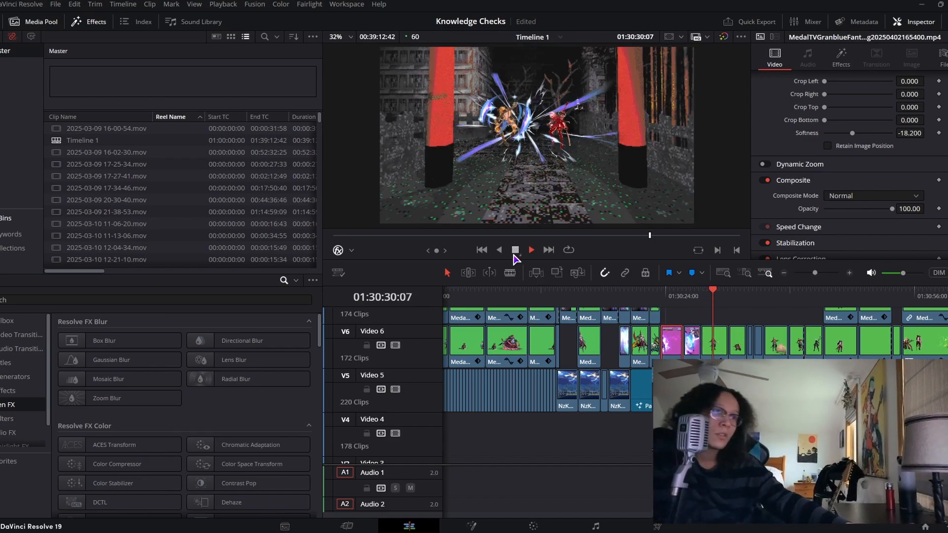
left_click(515, 251)
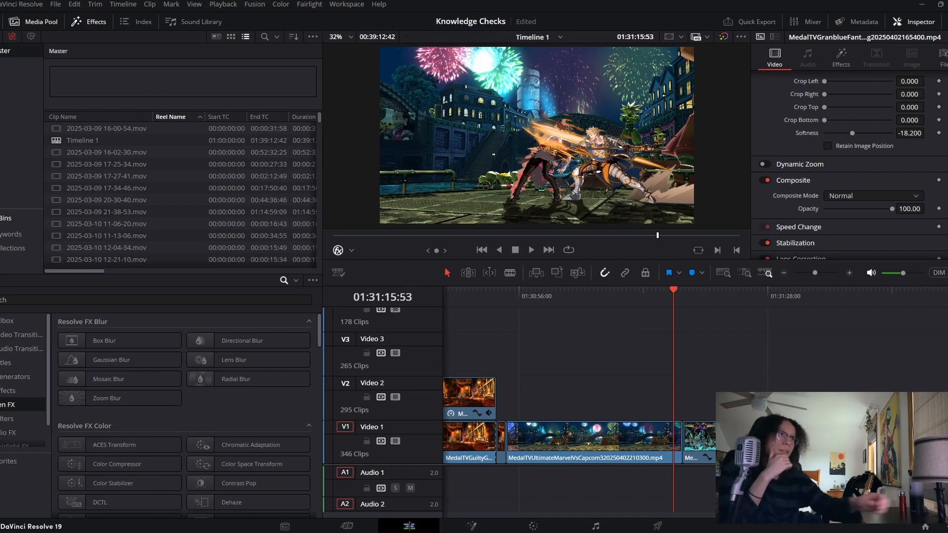
left_click_drag(649, 299, 659, 305)
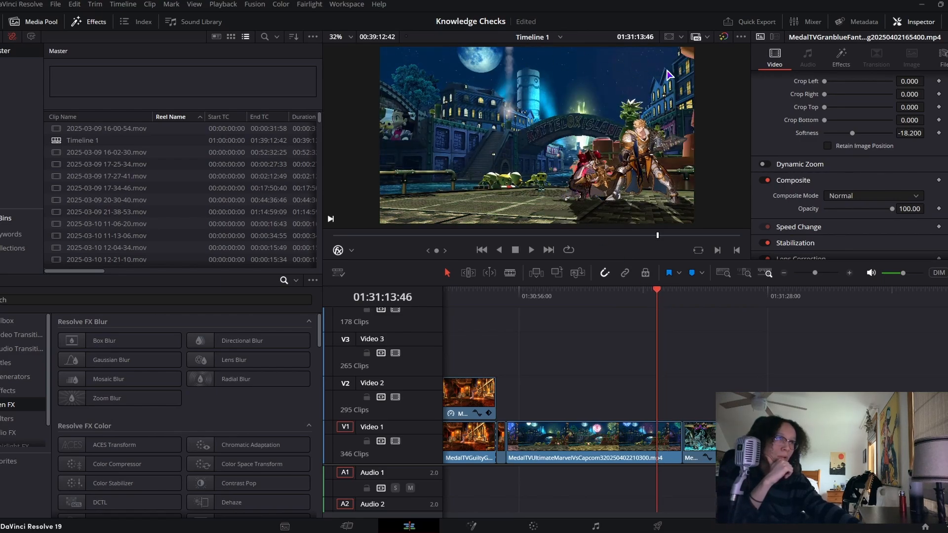
left_click_drag(671, 300, 691, 299)
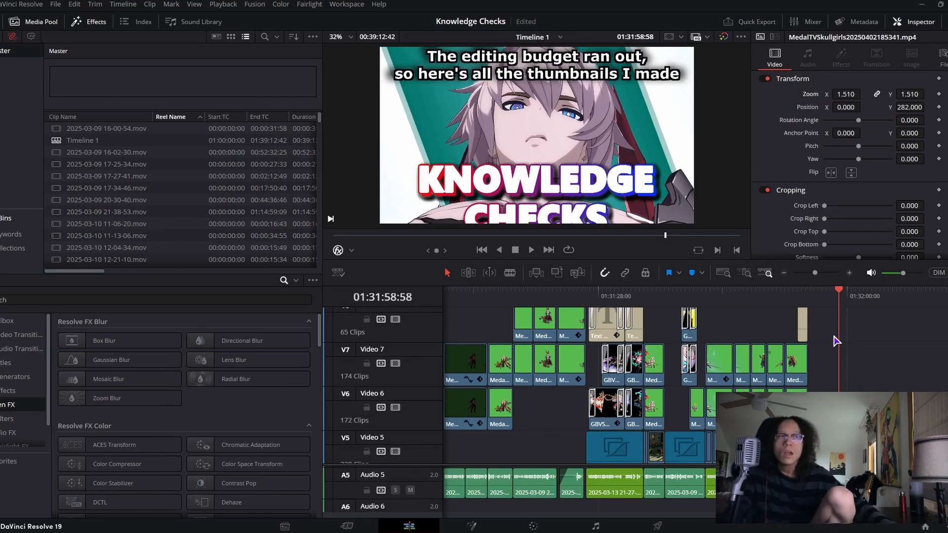
Review the thumbnail section from 01:31:58:58, scrubbing to the blue Knowledge Checks thumbnail at 01:32:10:40
left_click_drag(839, 340, 910, 330)
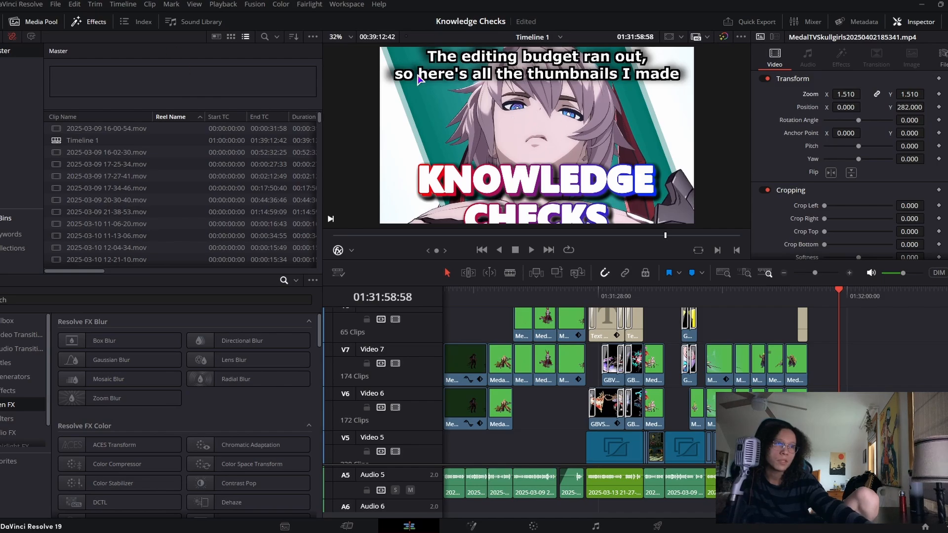
scroll(616, 302, "right", 5)
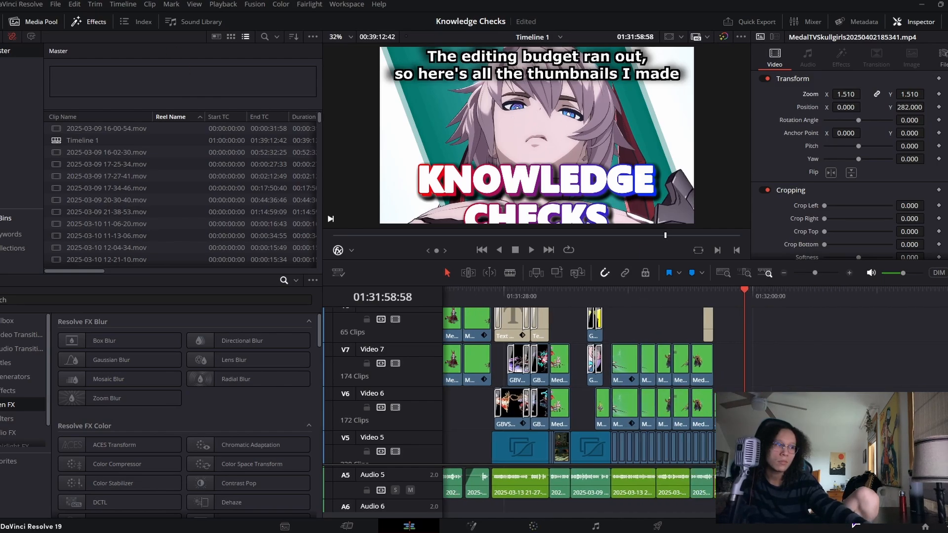
left_click_drag(617, 295, 620, 295)
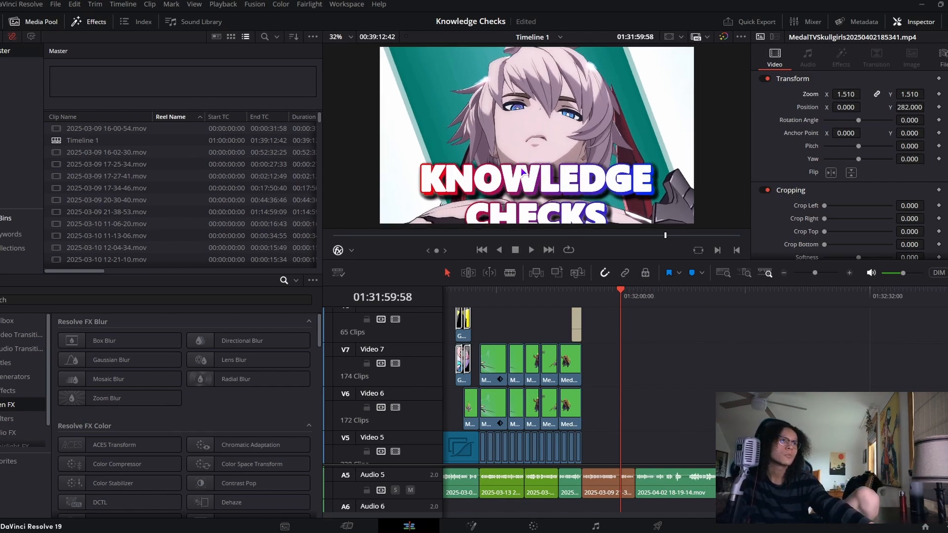
left_click_drag(624, 300, 689, 300)
left_click(704, 301)
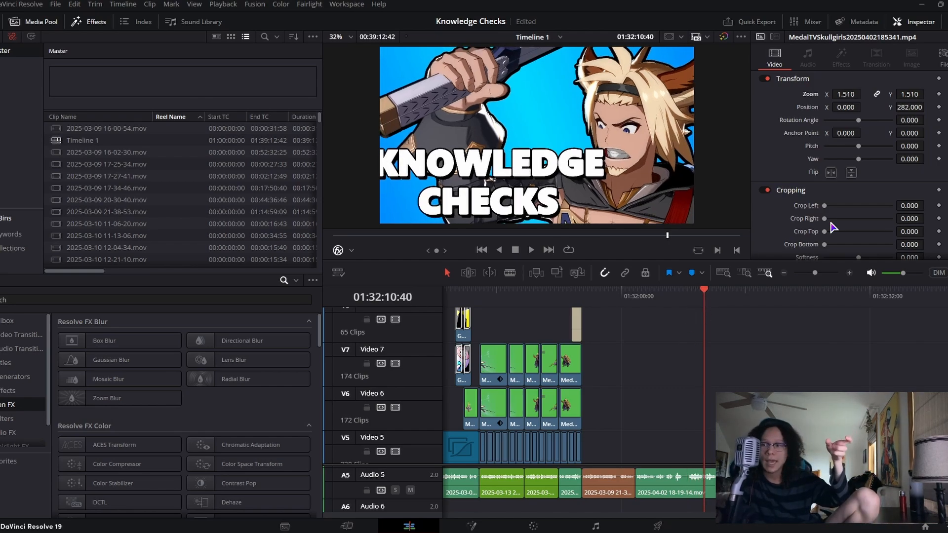
Examine the blue Knowledge Checks thumbnail up close, checking the character's outline and glow around the hair and face
scroll(429, 97, "down", 1)
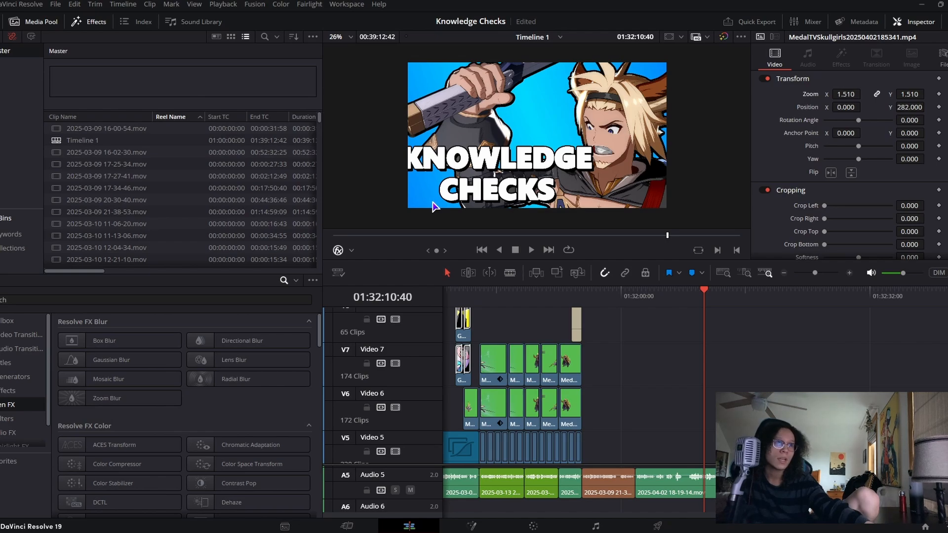
scroll(419, 109, "up", 2)
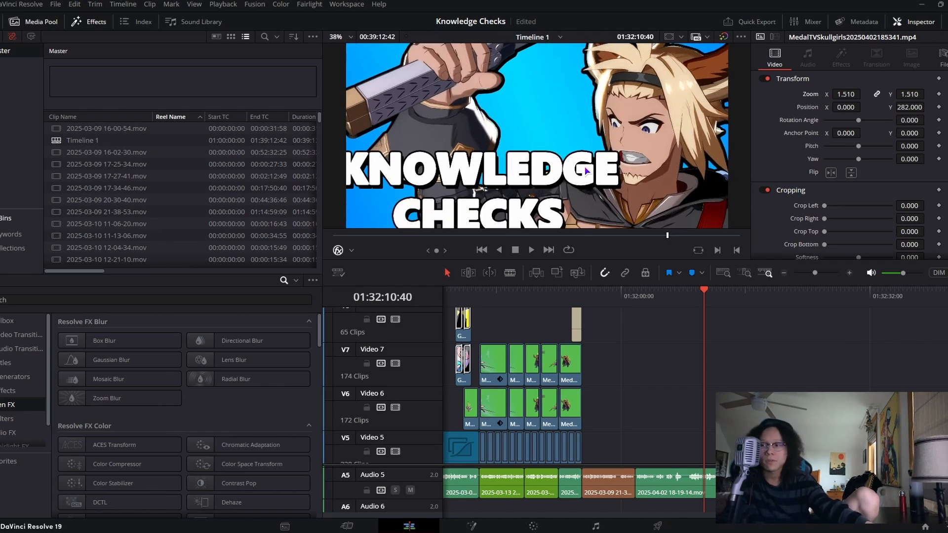
scroll(586, 170, "up", 4)
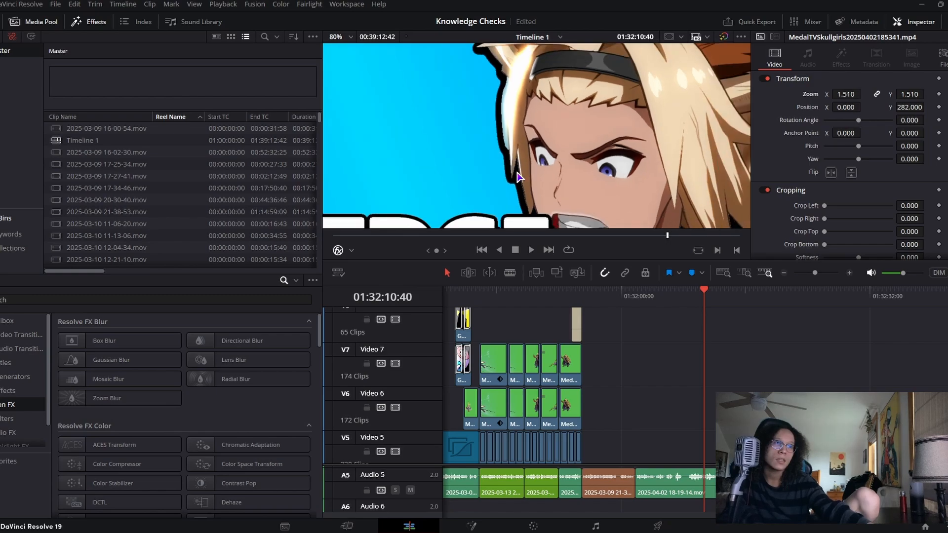
scroll(519, 178, "down", 2)
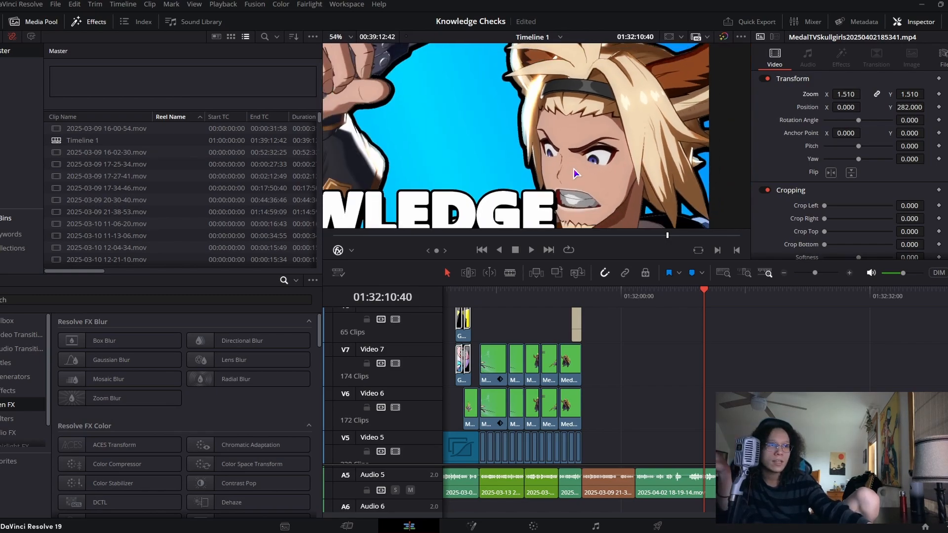
scroll(506, 157, "down", 3)
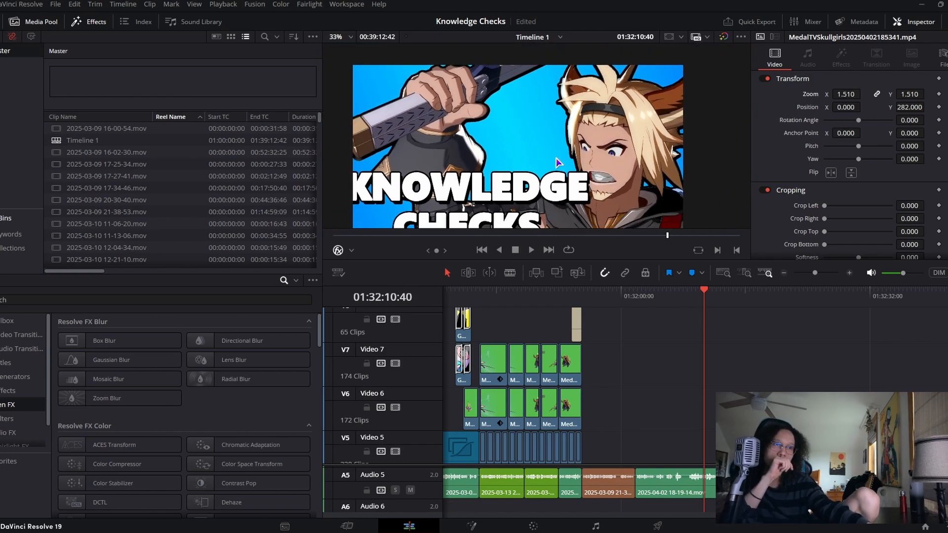
scroll(555, 158, "down", 1)
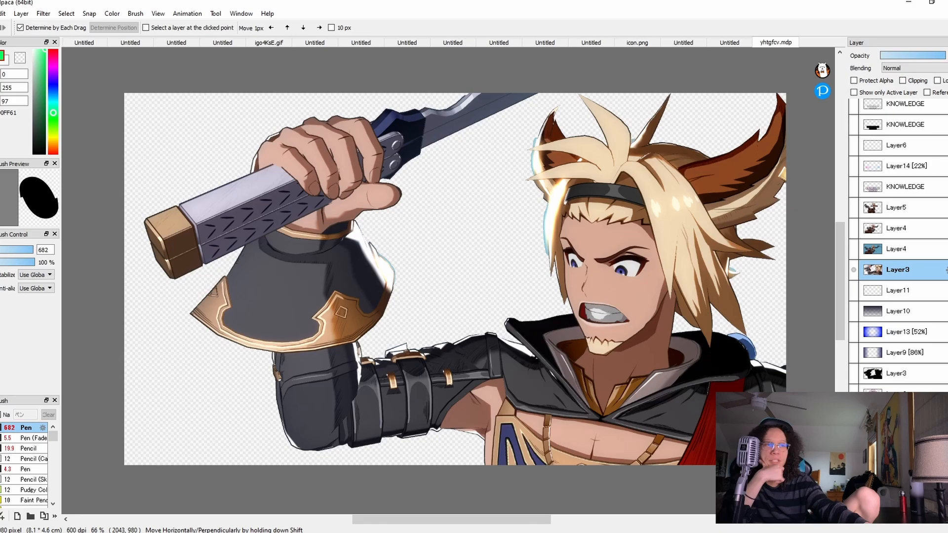
Duplicate the sword-wielding character's layer, protect the alpha, and paint the upper copy solid black with the 682 px Pen
left_click(902, 520)
left_click(895, 292)
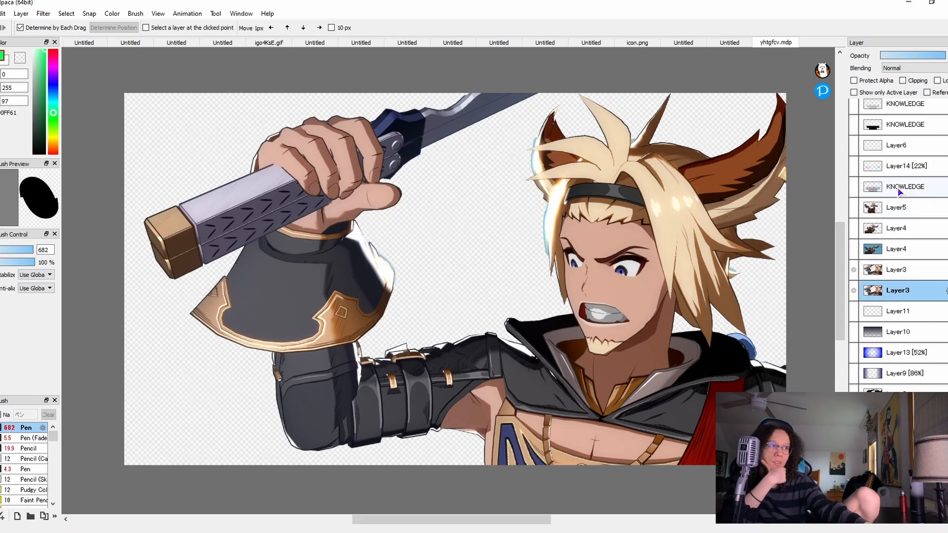
left_click(854, 81)
left_click_drag(34, 103, 21, 265)
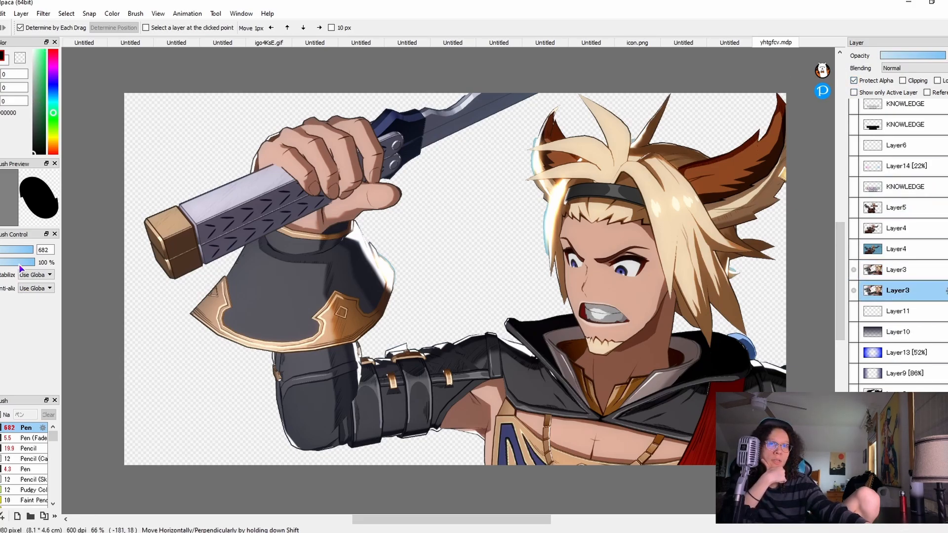
left_click(1, 45)
left_click(898, 270)
mouse_move(628, 184)
left_mouse_down()
mouse_move(819, 185)
mouse_move(287, 518)
mouse_move(301, 499)
left_mouse_up()
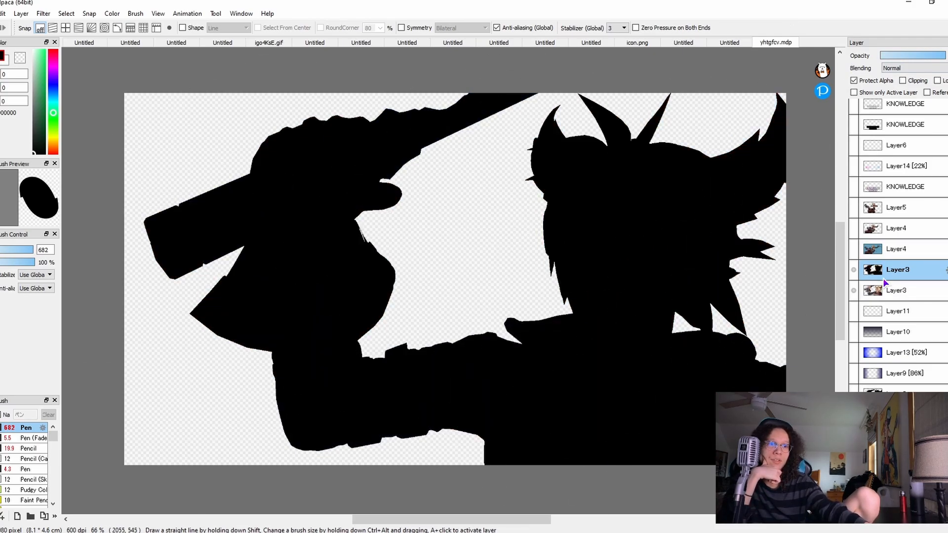
Place the black silhouette layer beneath the character and apply a Gaussian Blur with a value of 6.32
left_click_drag(883, 277, 885, 297)
left_click(43, 13)
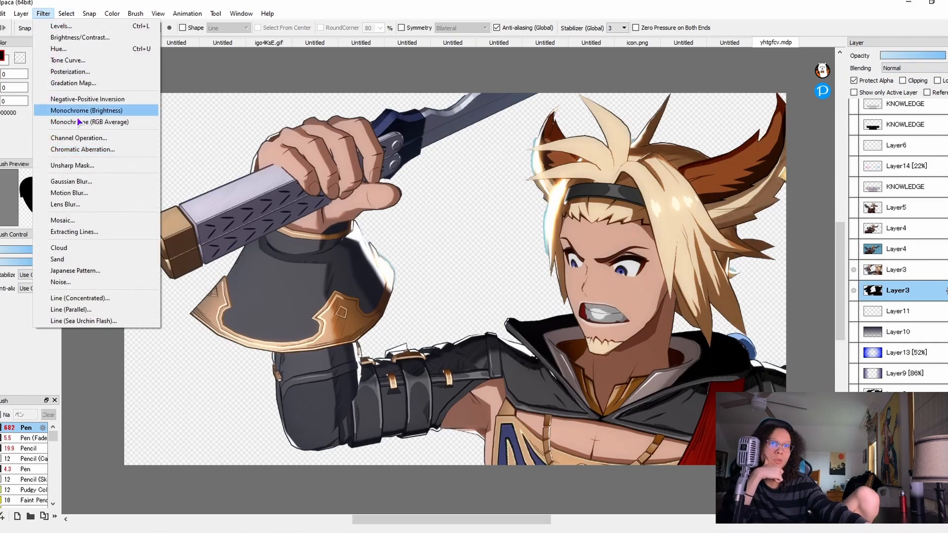
key("Escape")
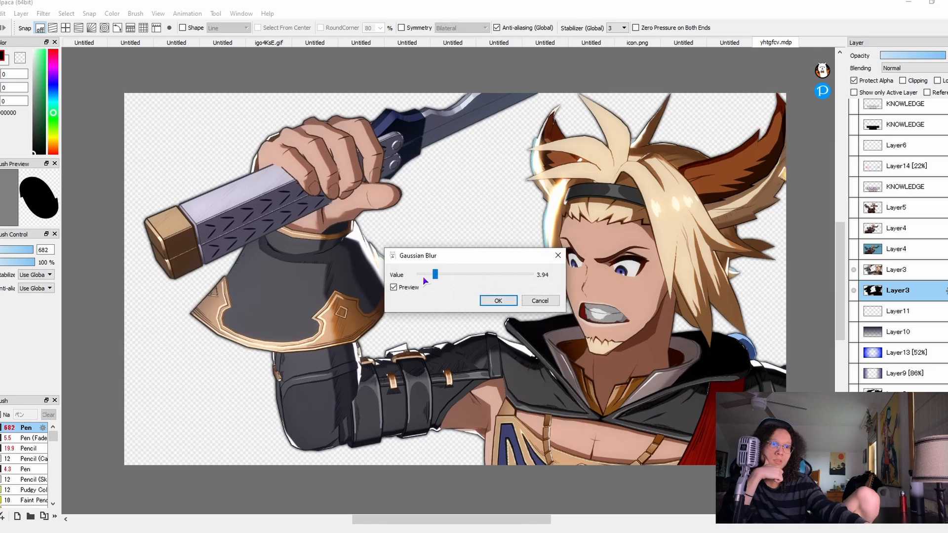
left_click(484, 277)
left_click(484, 277)
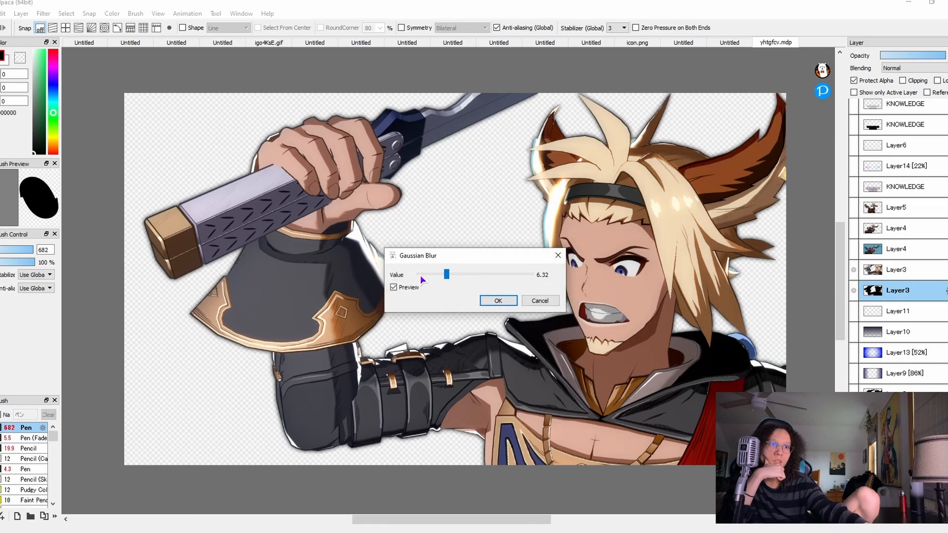
left_click(485, 299)
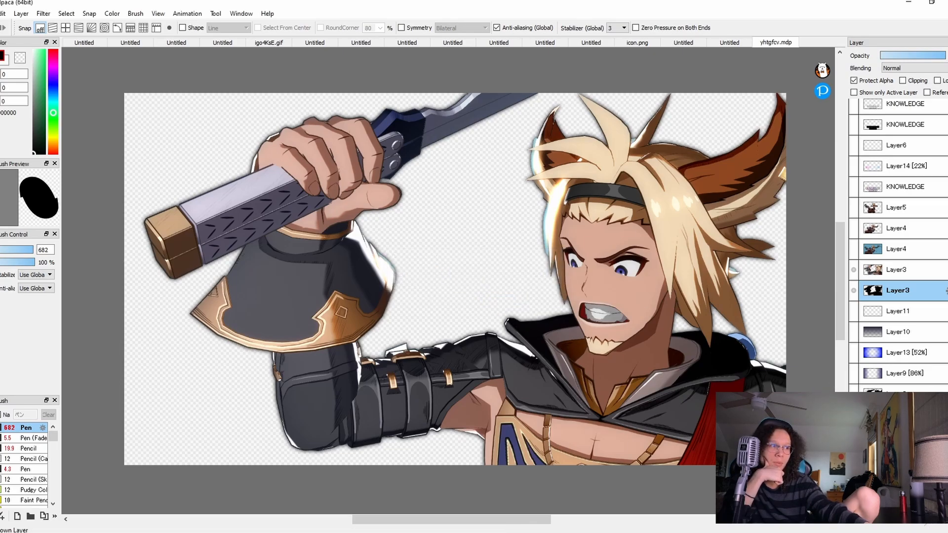
Duplicate the blurred silhouette layer repeatedly to build up a thick dark outline around the character
left_click(910, 516)
left_click(910, 516)
left_click(910, 517)
left_click(910, 517)
left_click(910, 516)
left_click(910, 516)
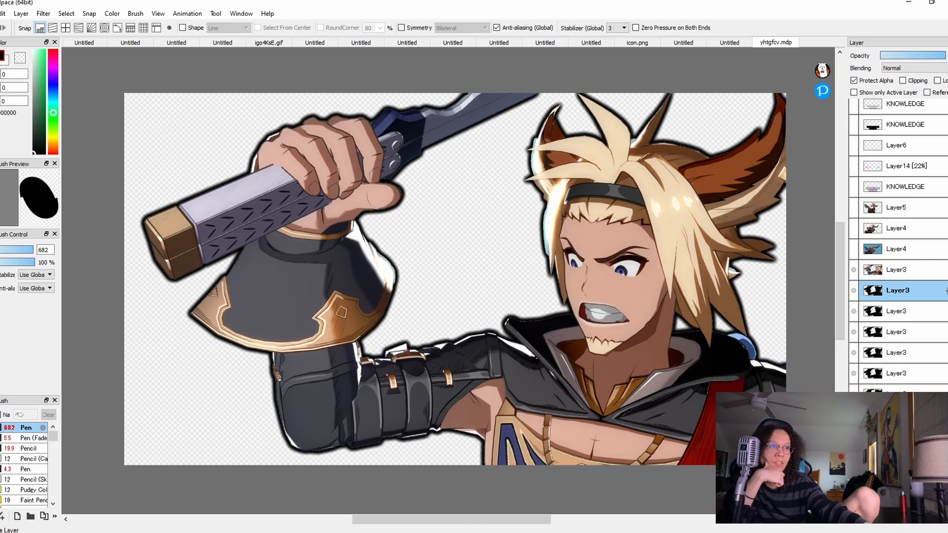
left_click(910, 516)
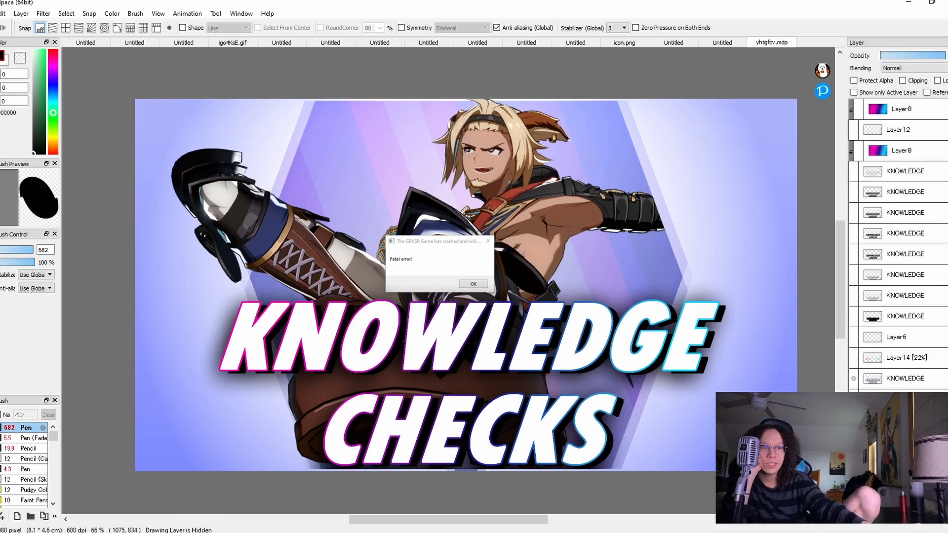
Hide the KNOWLEDGE text layer over the kicking character's thumbnail, and switch to DaVinci Resolve at 01:32:42:23 on the timeline
left_click(853, 378)
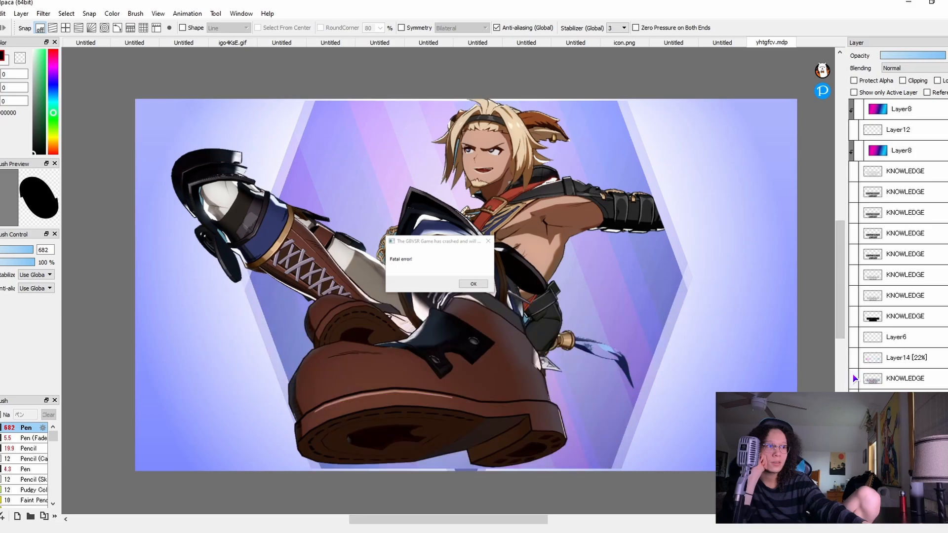
scroll(859, 361, "down", 3)
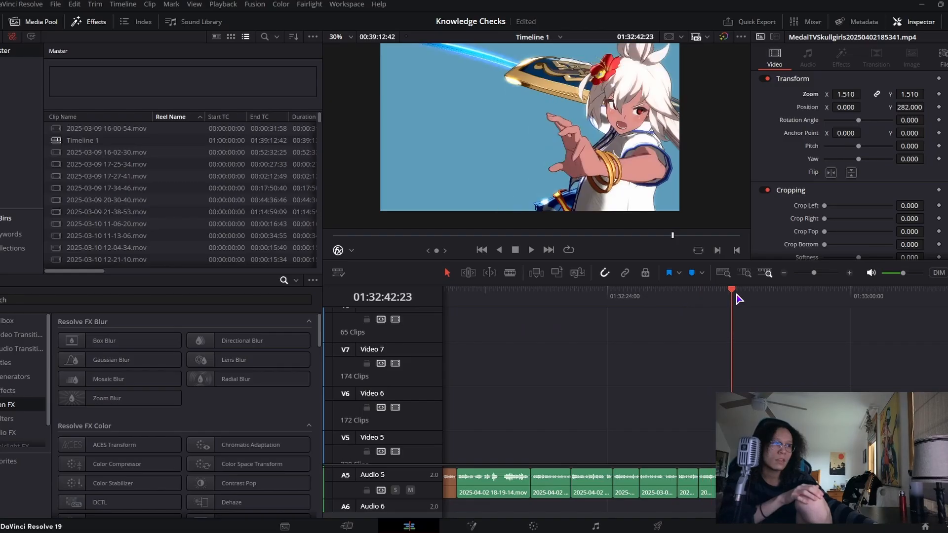
mouse_move(736, 303)
left_mouse_down()
mouse_move(758, 302)
mouse_move(711, 302)
mouse_move(803, 302)
mouse_move(732, 303)
left_mouse_up()
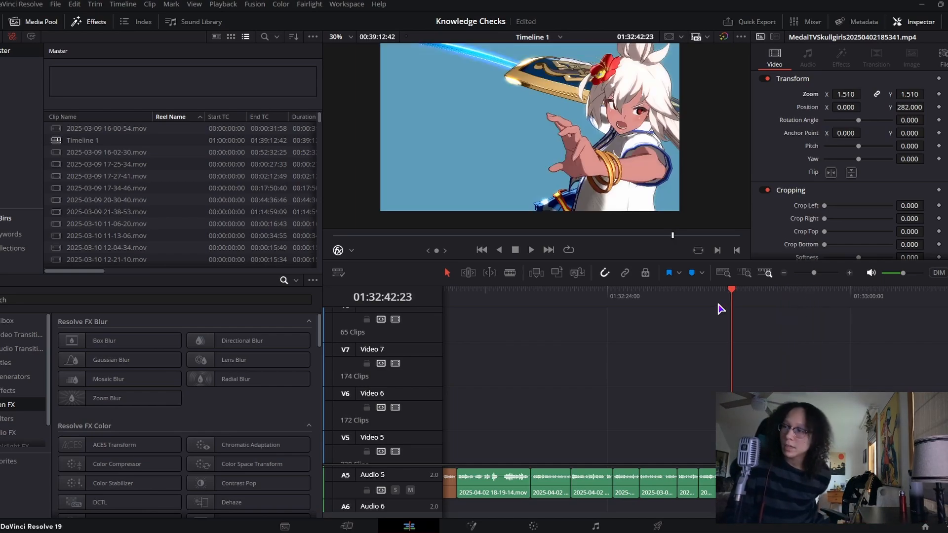